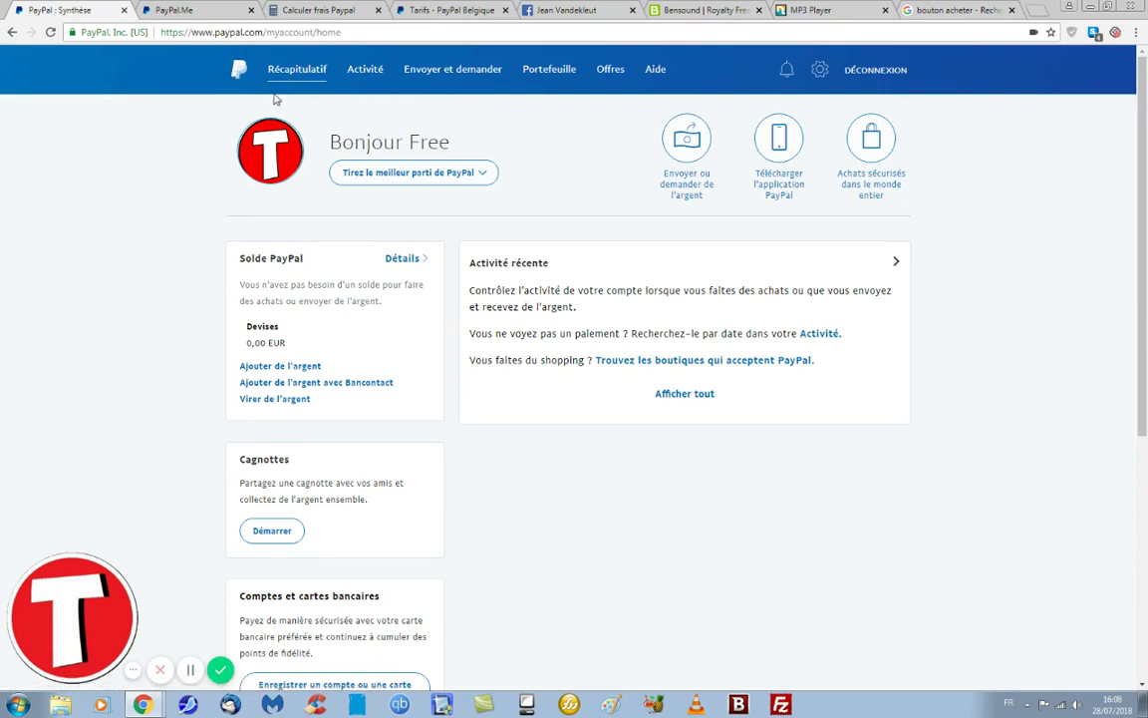
- Review the PayPal fee calculator's 10 € example and the fee conditions for adding PayPal buttons to a site
{"action": "left_click", "coordinate": [306, 12]}
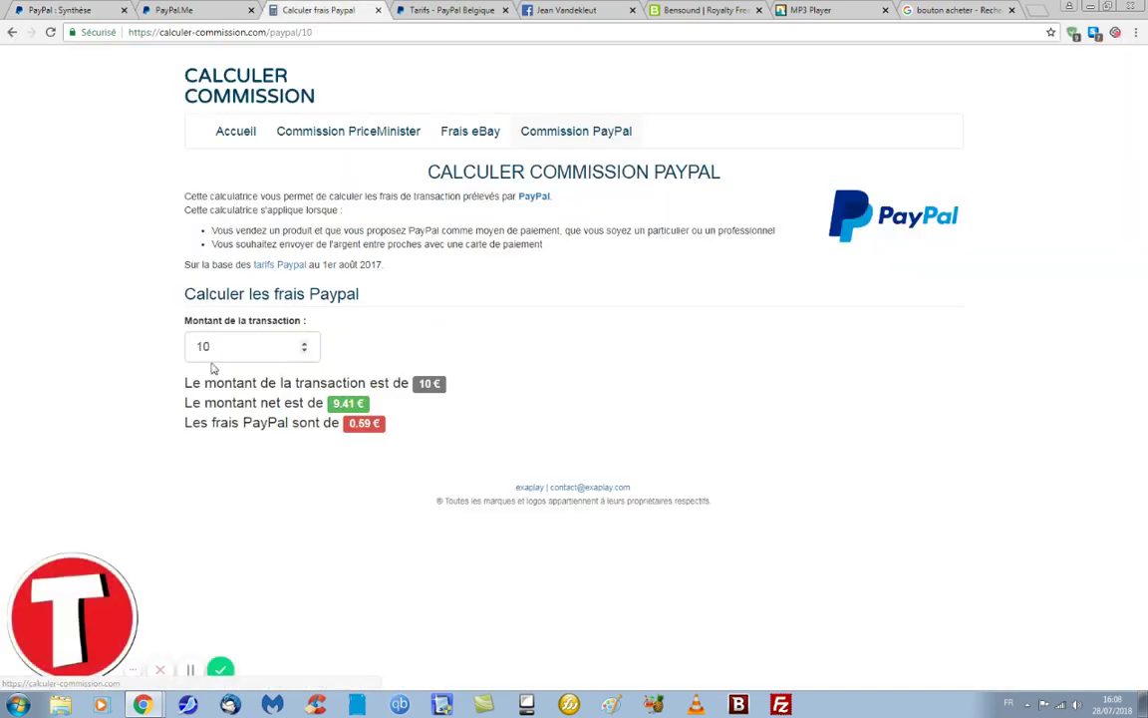
{"action": "left_click_drag", "start_coordinate": [219, 345], "coordinate": [190, 345]}
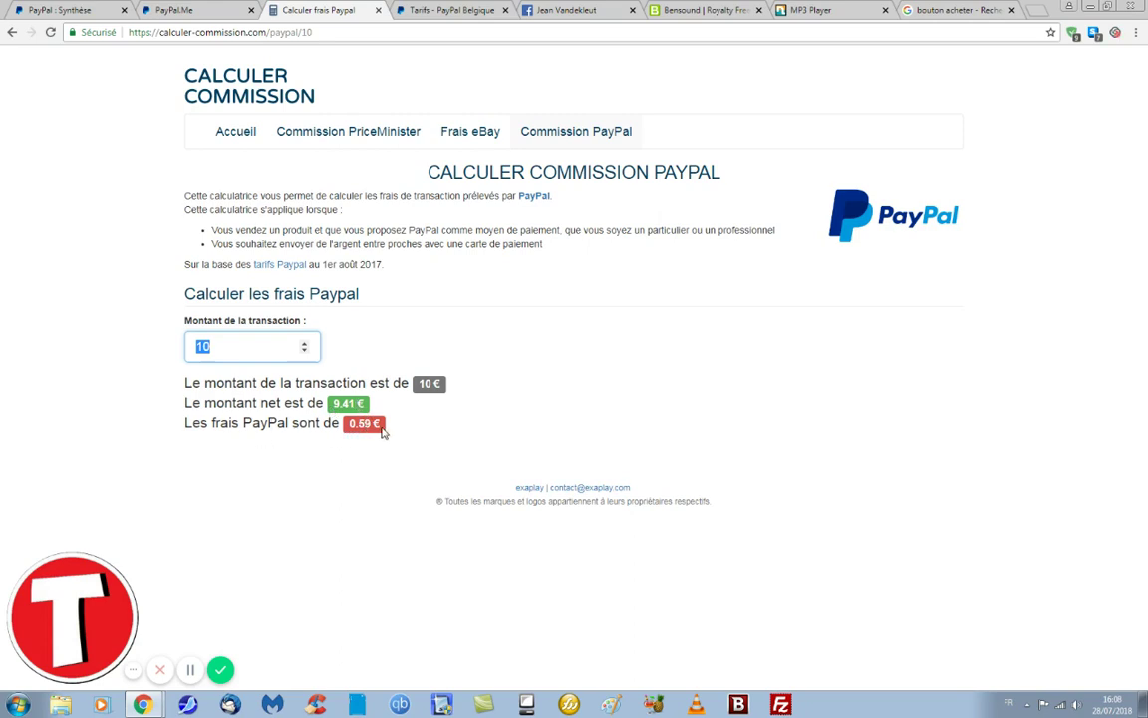
{"action": "left_click", "coordinate": [392, 13]}
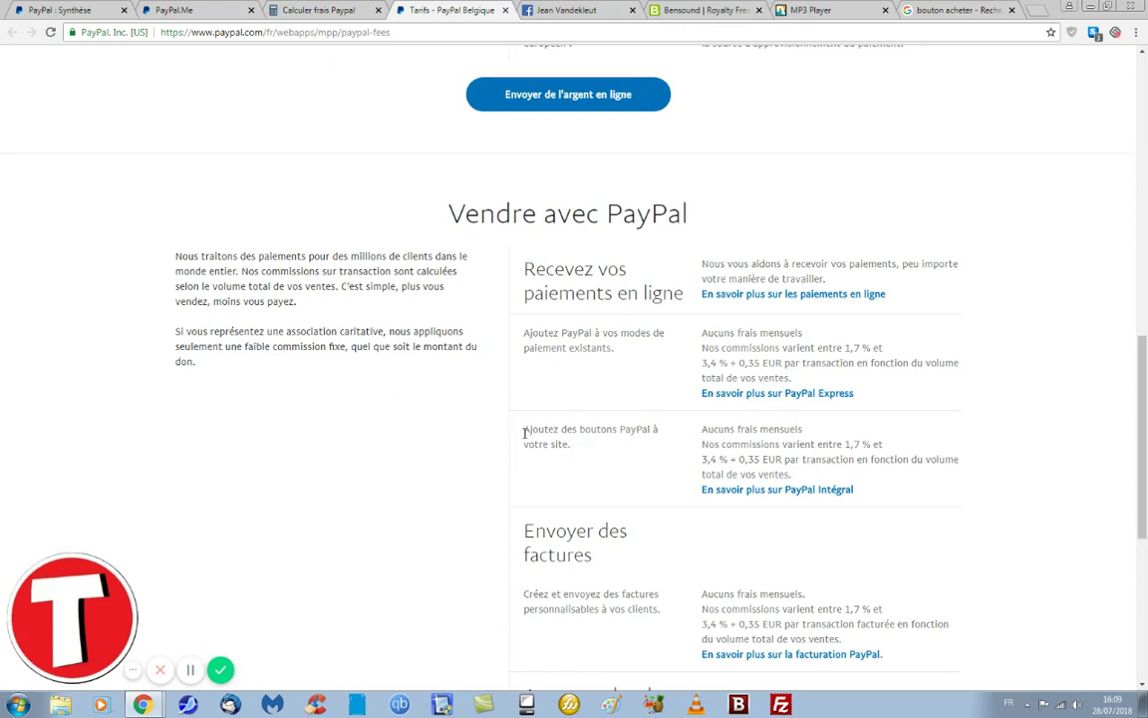
{"action": "left_click_drag", "start_coordinate": [525, 432], "coordinate": [582, 453]}
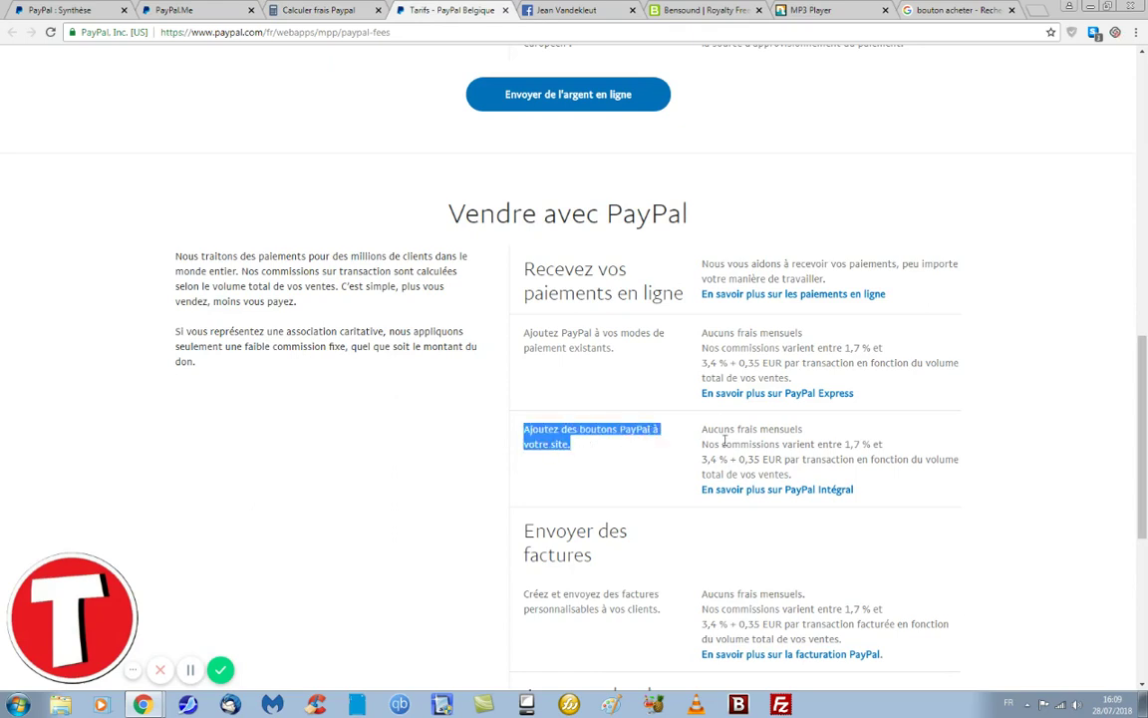
{"action": "left_click_drag", "start_coordinate": [702, 431], "coordinate": [840, 436]}
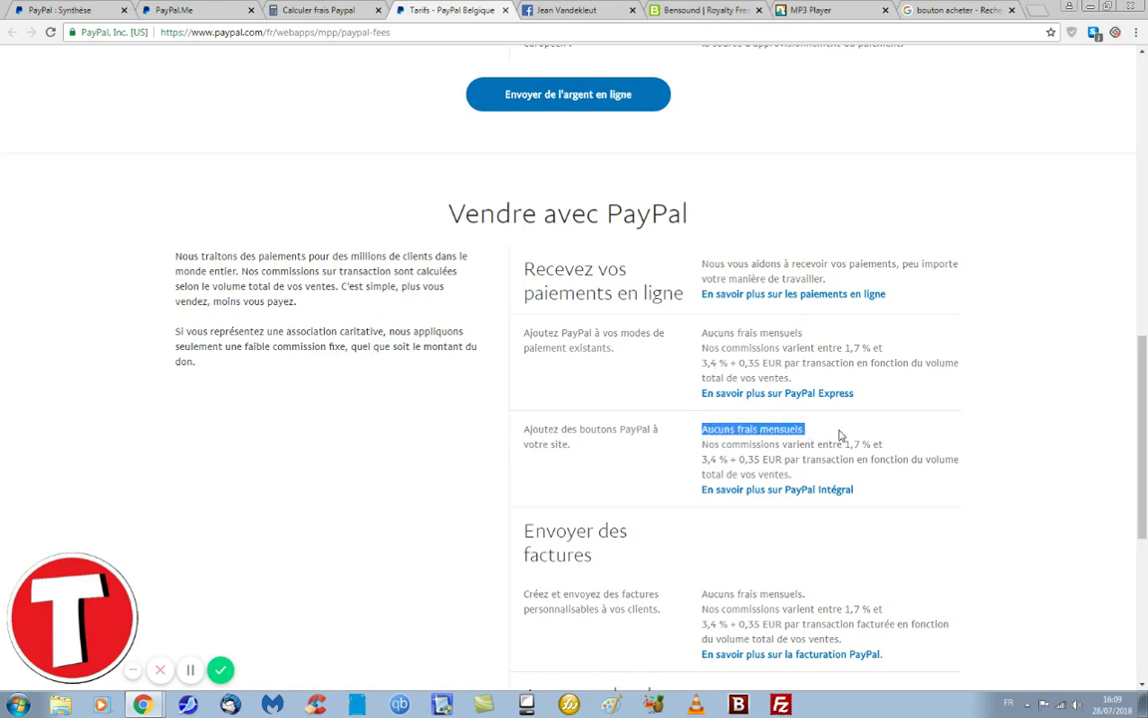
{"action": "left_click", "coordinate": [686, 446]}
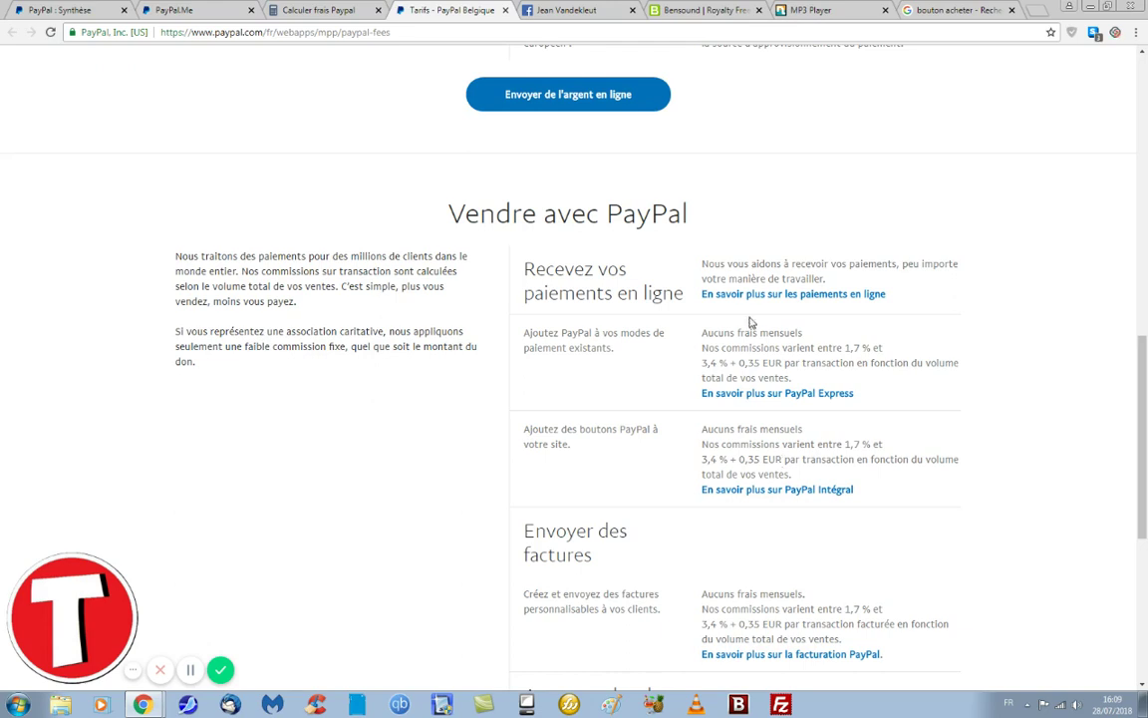
- Calculate the PayPal fees for a 20 € transaction in the fee calculator
{"action": "left_click", "coordinate": [299, 10]}
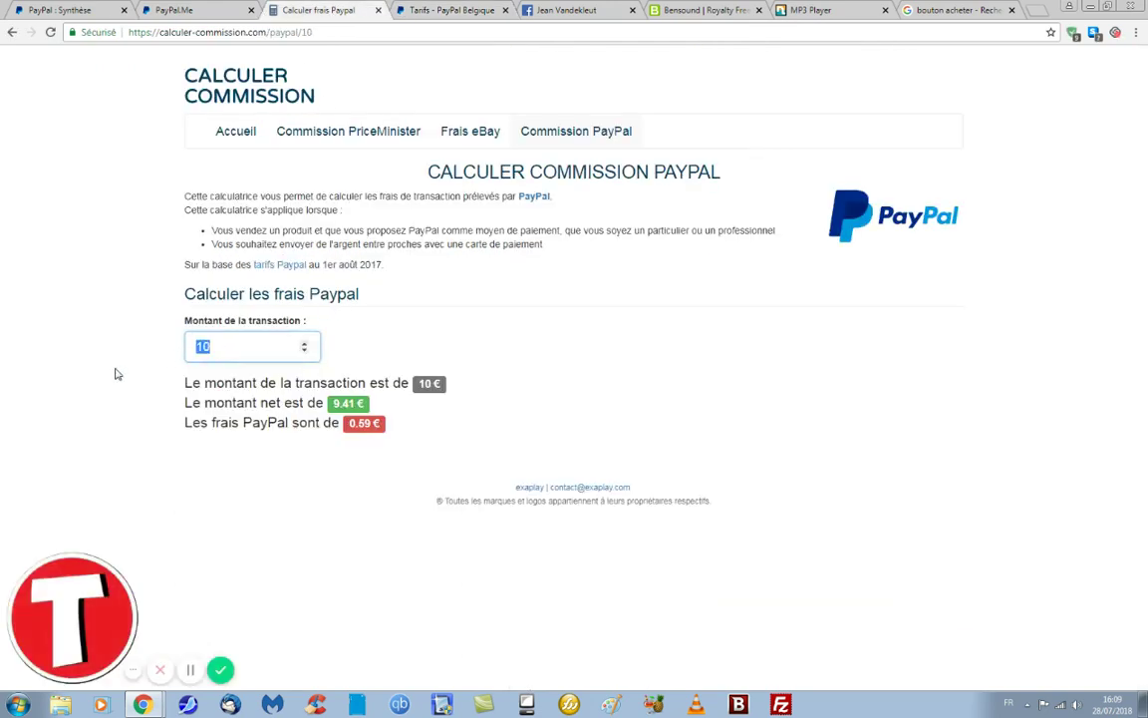
{"action": "type", "text": "20"}
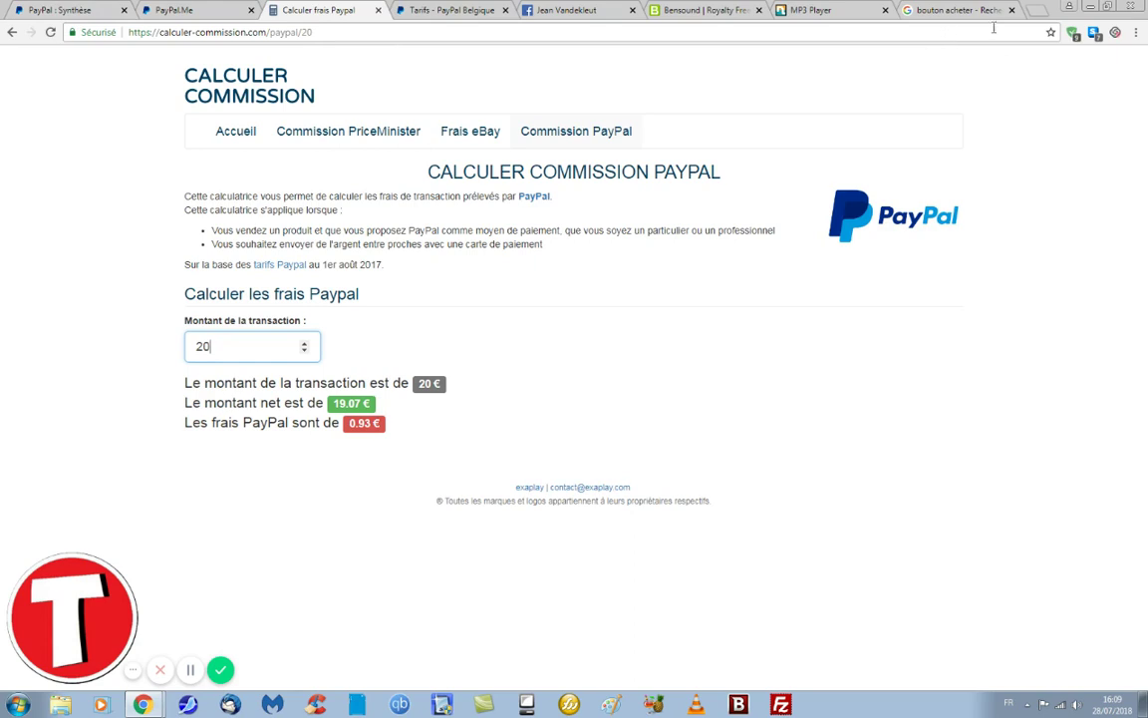
- Search Google for "kompozer" in a new browser tab
{"action": "left_click", "coordinate": [1040, 11]}
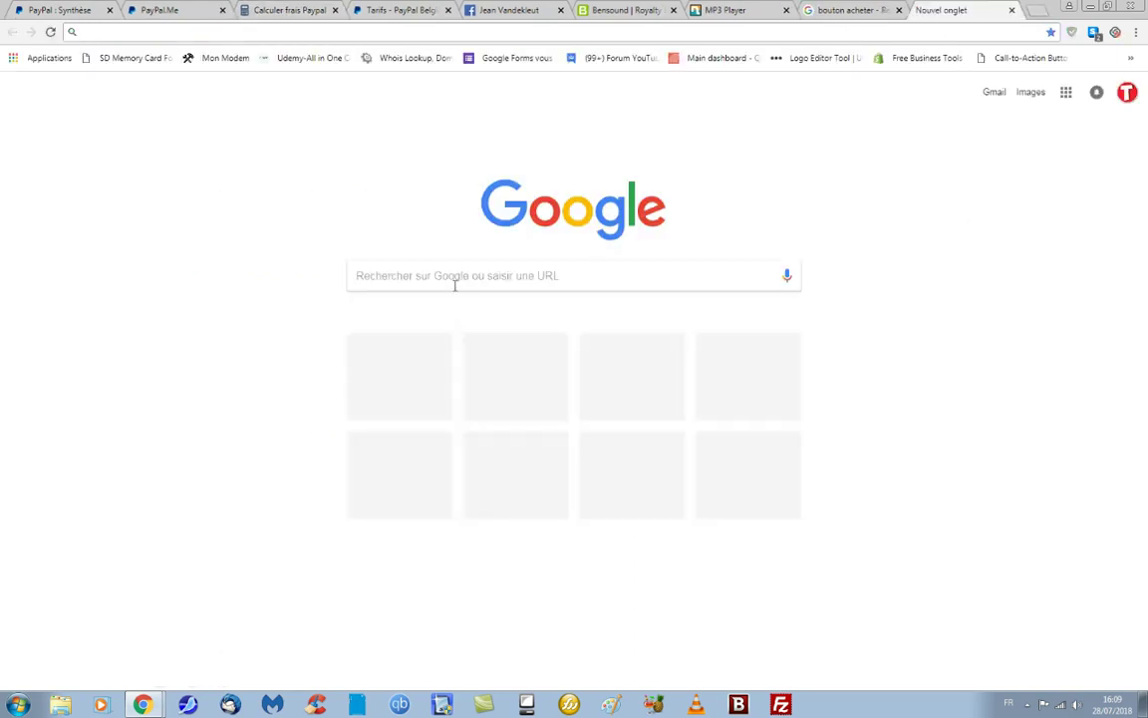
{"action": "left_click", "coordinate": [455, 279]}
{"action": "type", "text": "kompozer"}
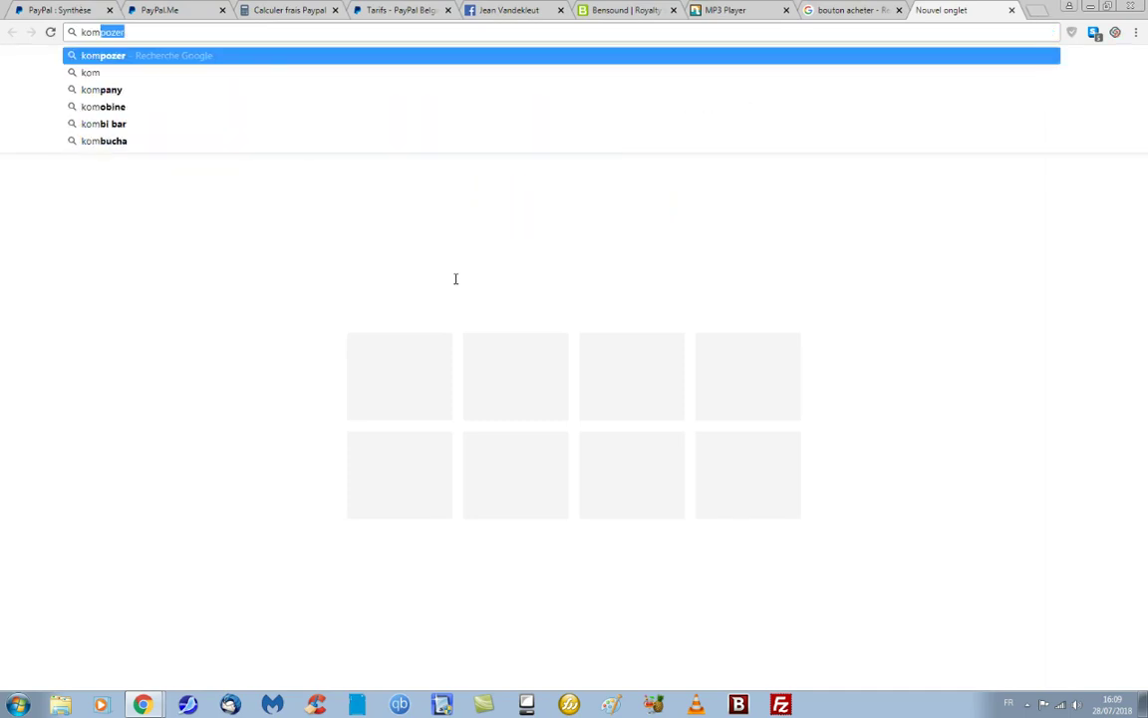
{"action": "key", "text": "Return"}
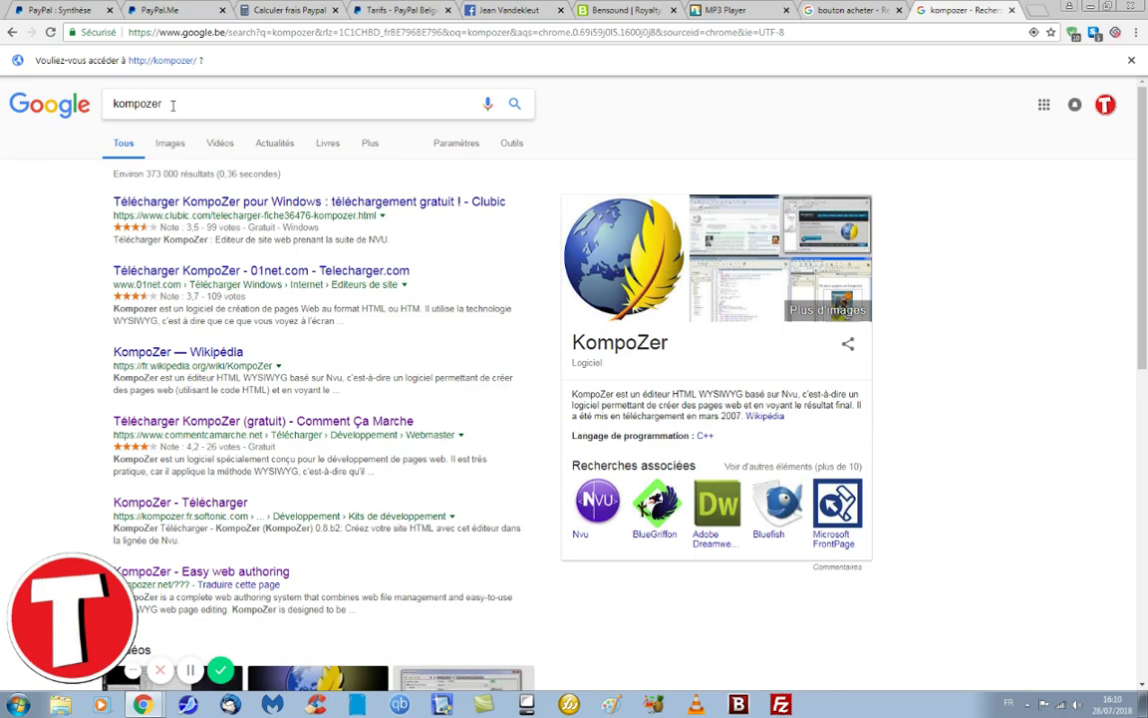
- Replace the Google query with "filezilla" and run the search
{"action": "left_click_drag", "start_coordinate": [172, 103], "coordinate": [76, 108]}
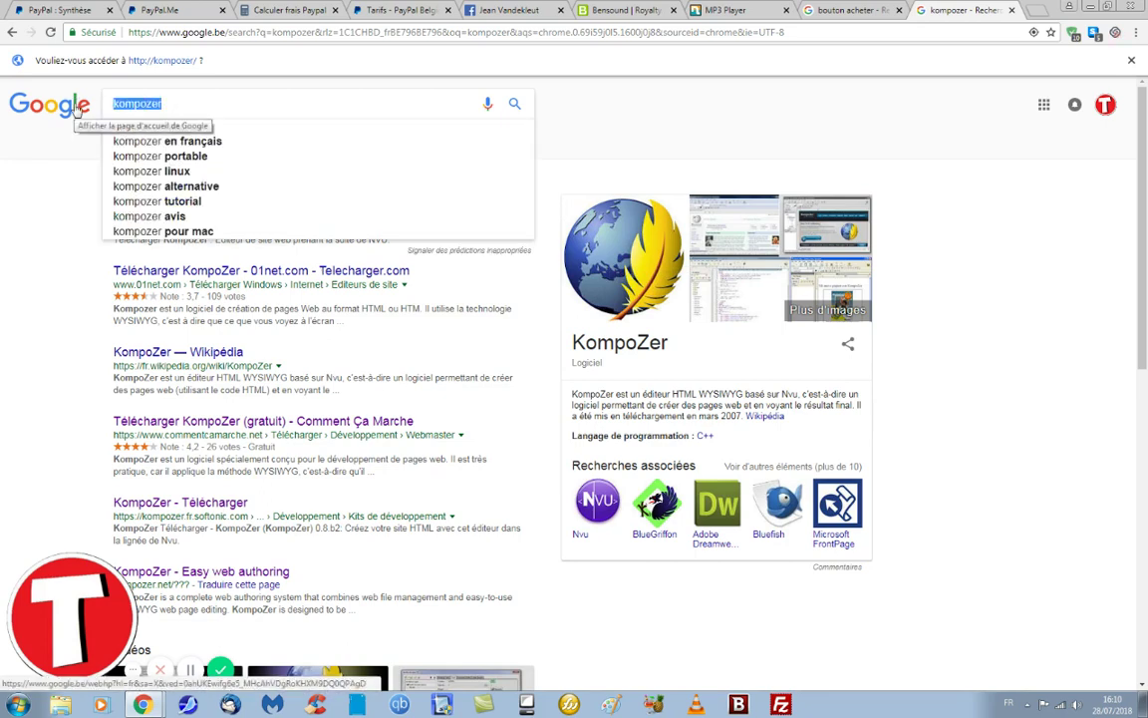
{"action": "type", "text": "fi"}
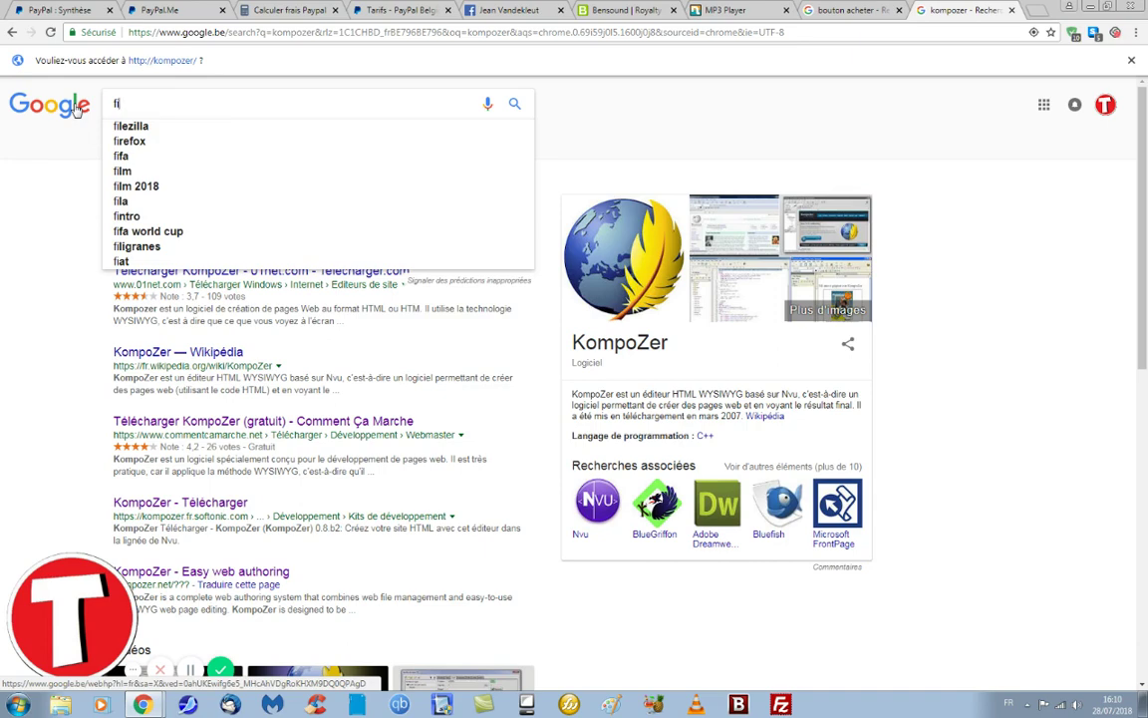
{"action": "left_click", "coordinate": [150, 125]}
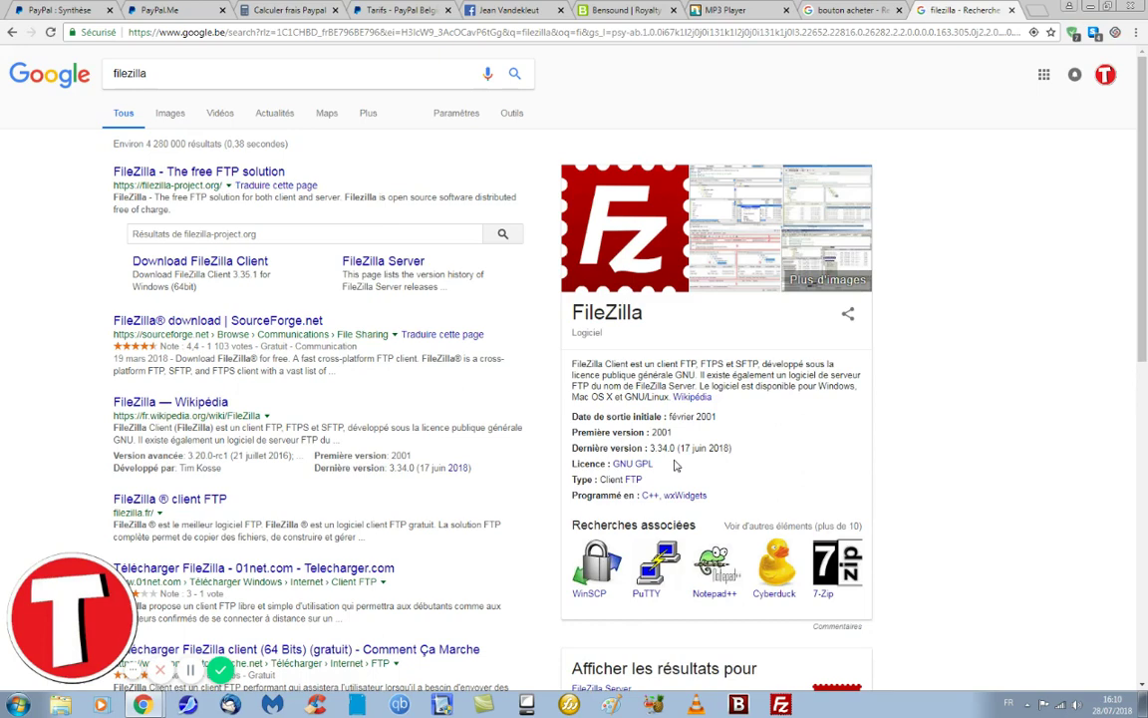
- Search Google for "lws" and open the official LWS.FR website
{"action": "left_click_drag", "start_coordinate": [157, 76], "coordinate": [82, 76]}
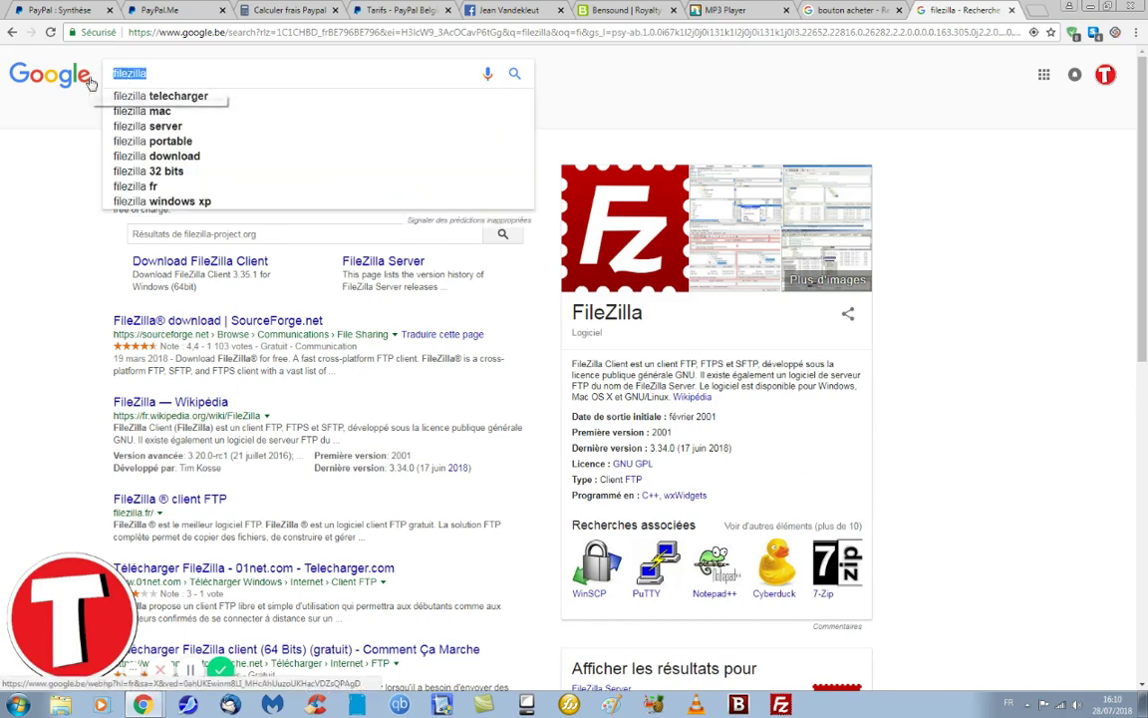
{"action": "type", "text": "lws"}
{"action": "key", "text": "Return"}
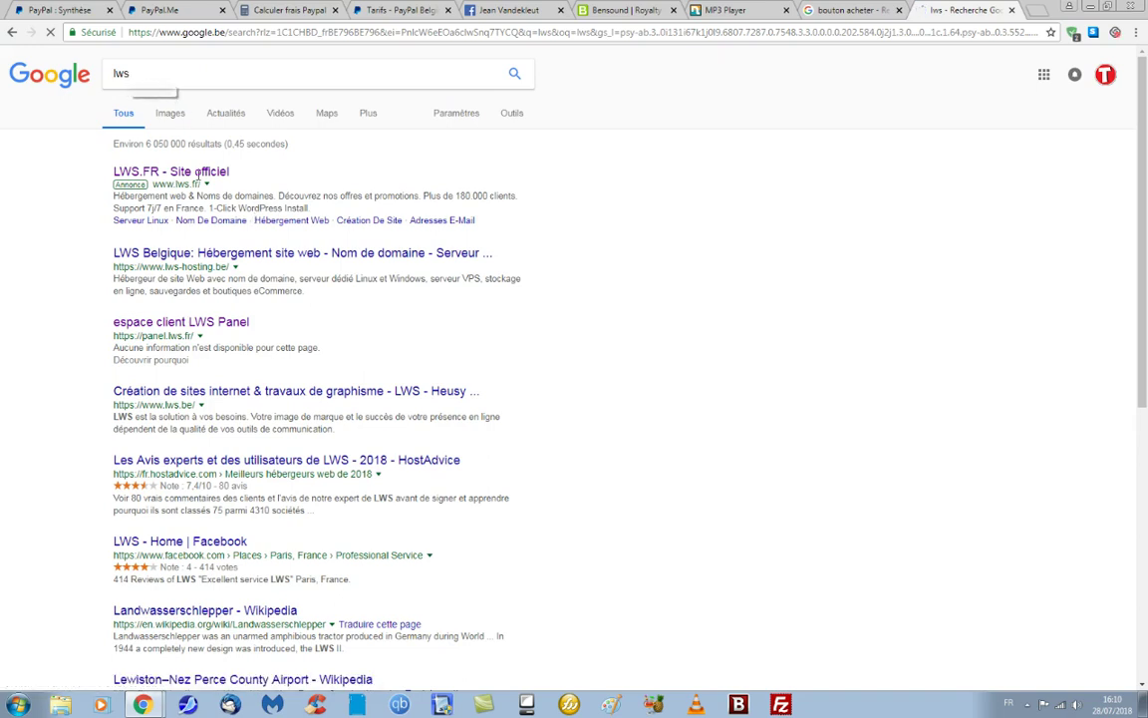
{"action": "left_click", "coordinate": [191, 171]}
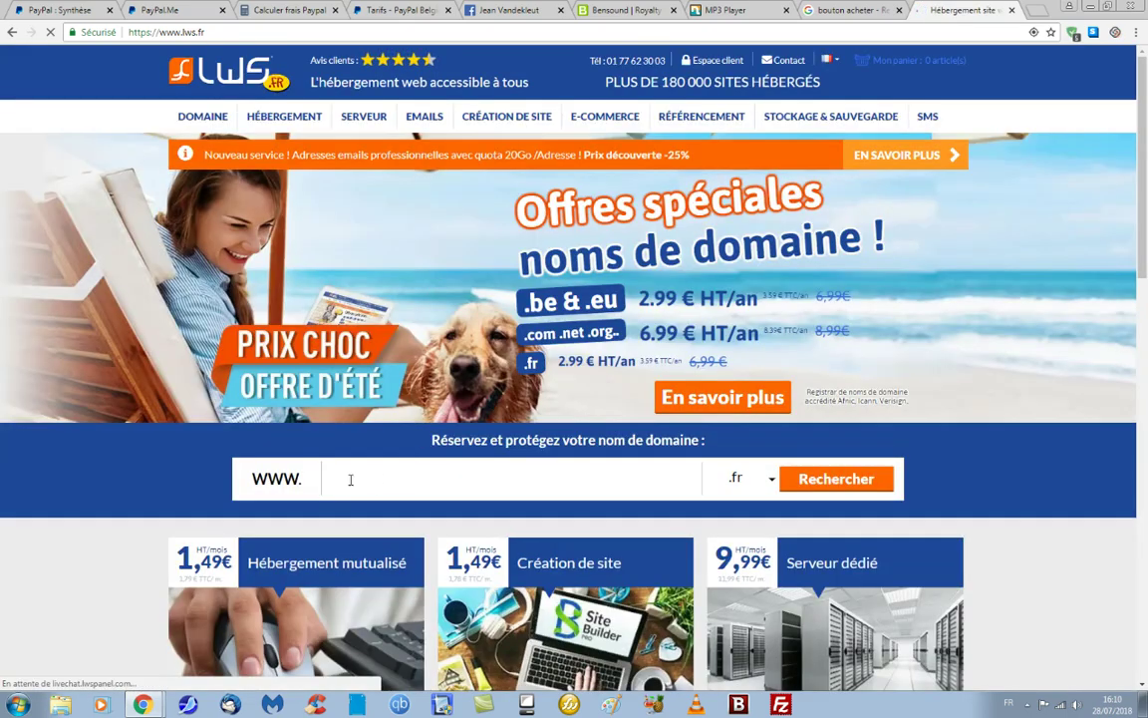
- Examine the LWS domain extensions and the .be & .eu price, and view the "bouton acheter" image results
{"action": "left_click", "coordinate": [774, 482]}
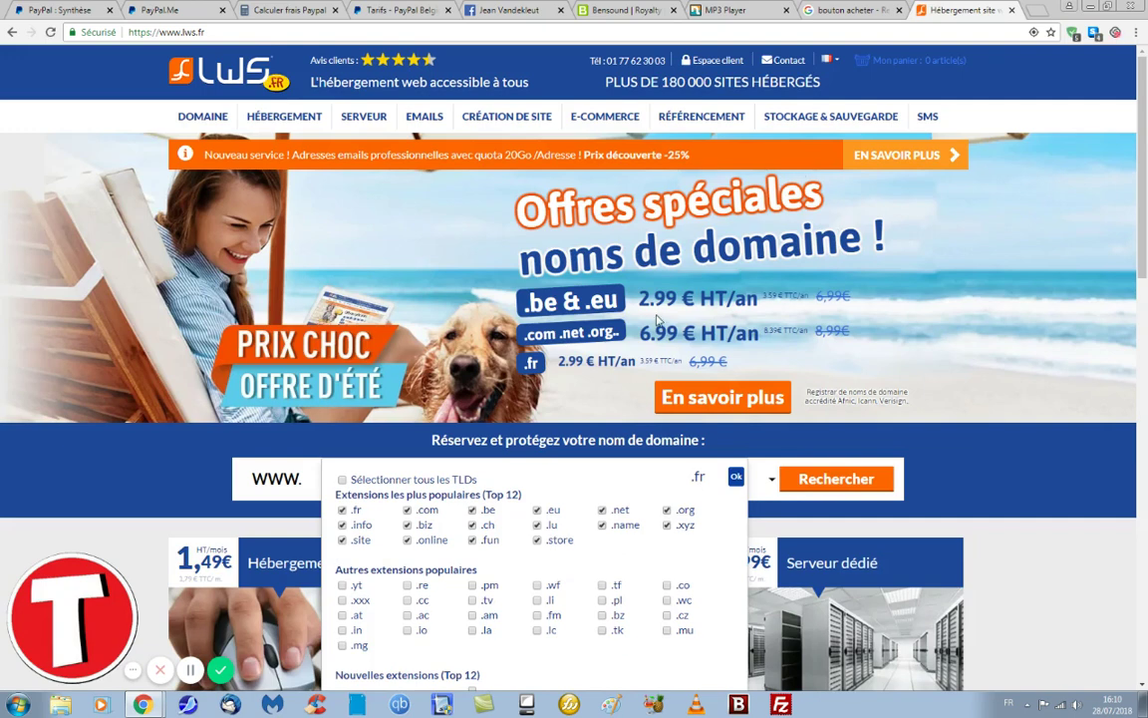
{"action": "left_click_drag", "start_coordinate": [648, 297], "coordinate": [762, 299]}
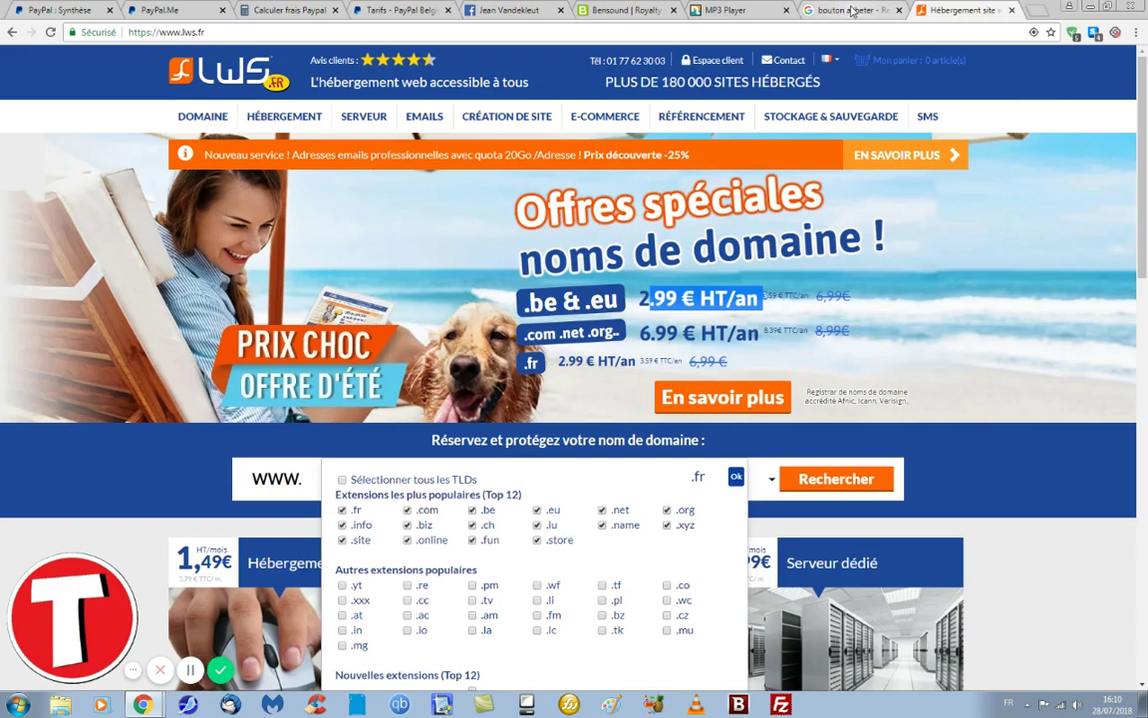
{"action": "left_click", "coordinate": [852, 11]}
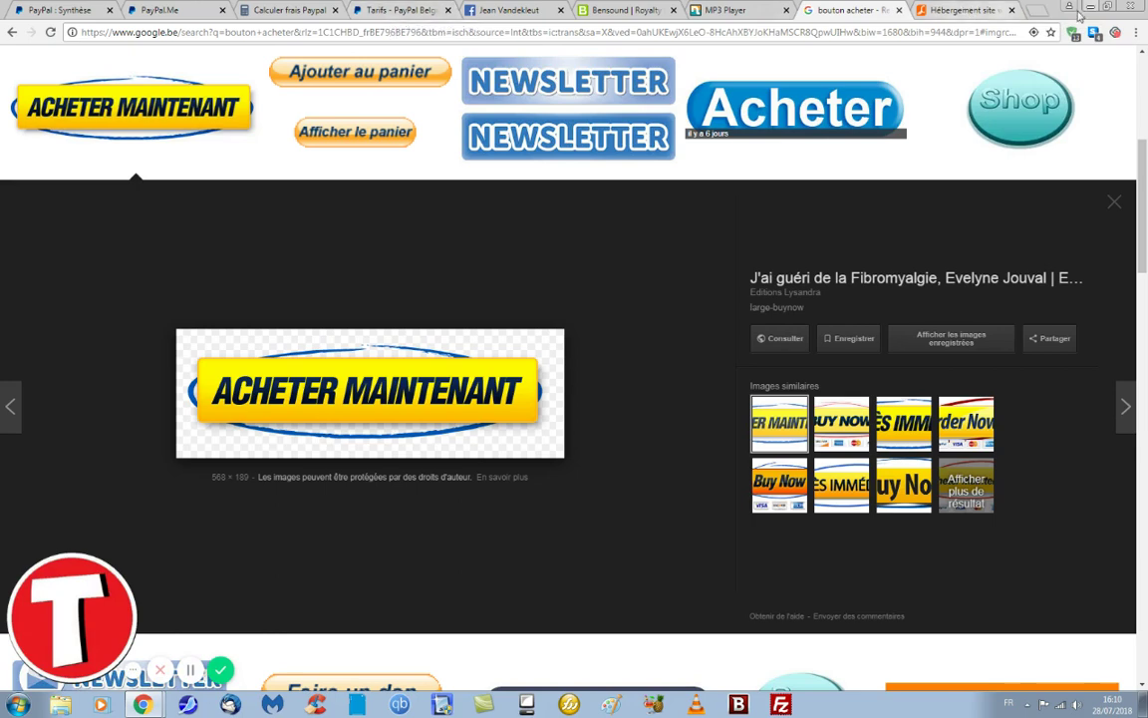
- Search Google for "bouton paypal" in a new tab and open PayPal's payment button creation page
{"action": "key", "text": "ctrl+t"}
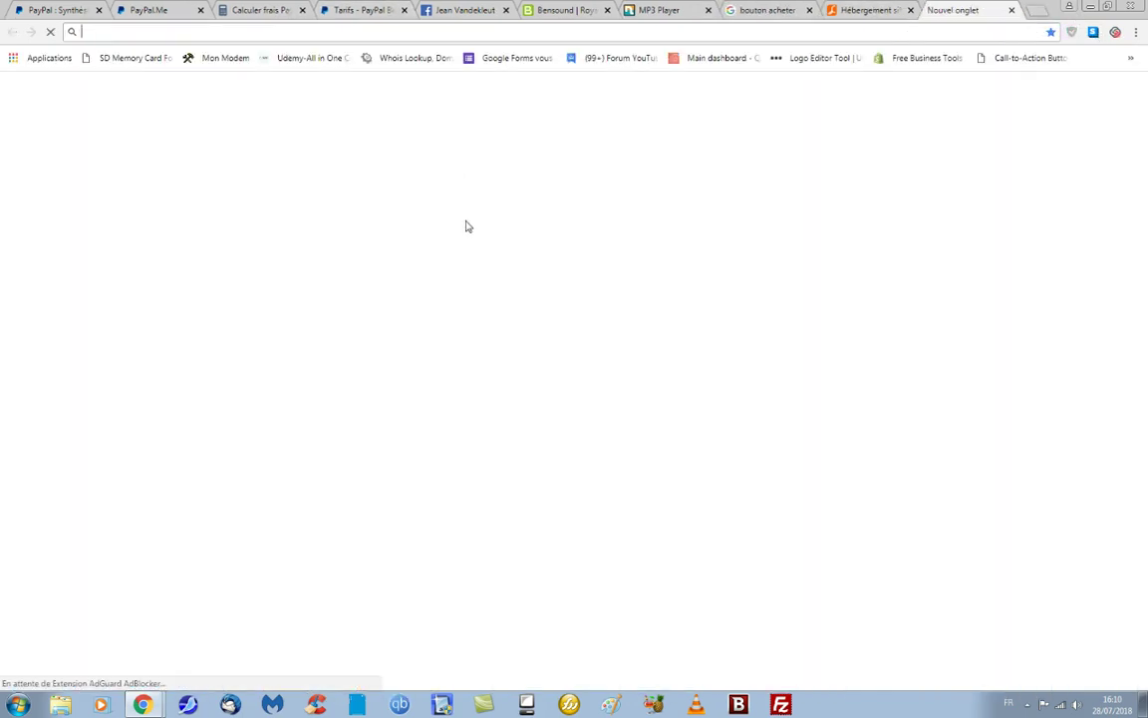
{"action": "left_click", "coordinate": [466, 279]}
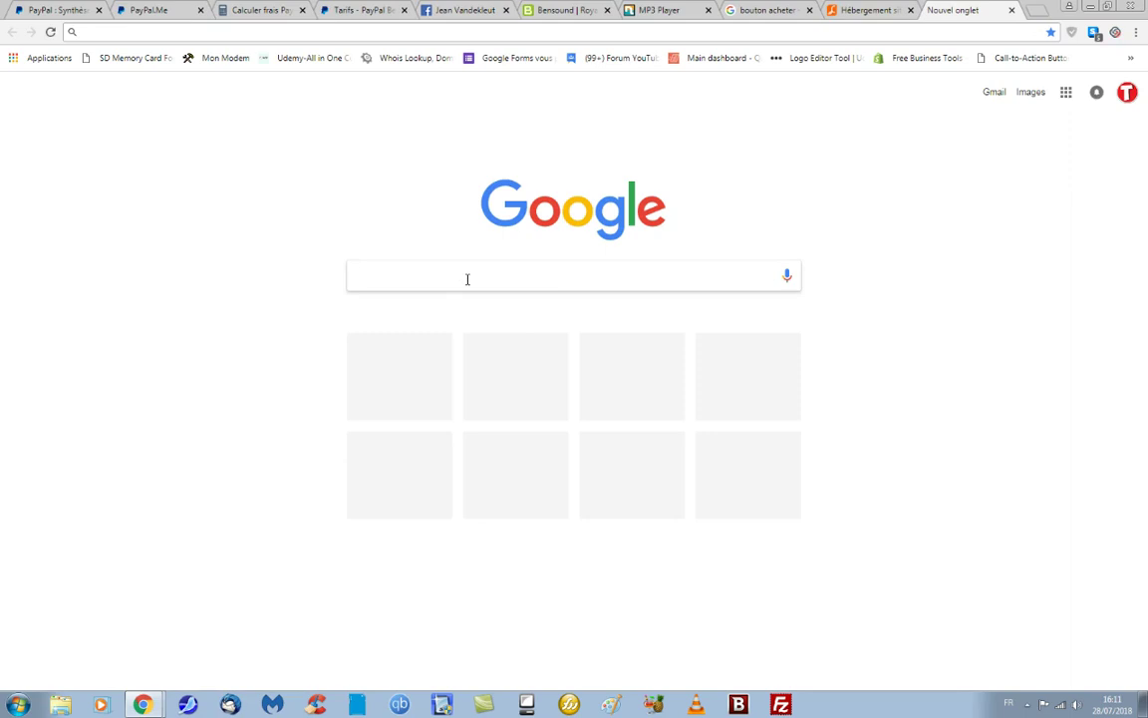
{"action": "type", "text": "bouton pa"}
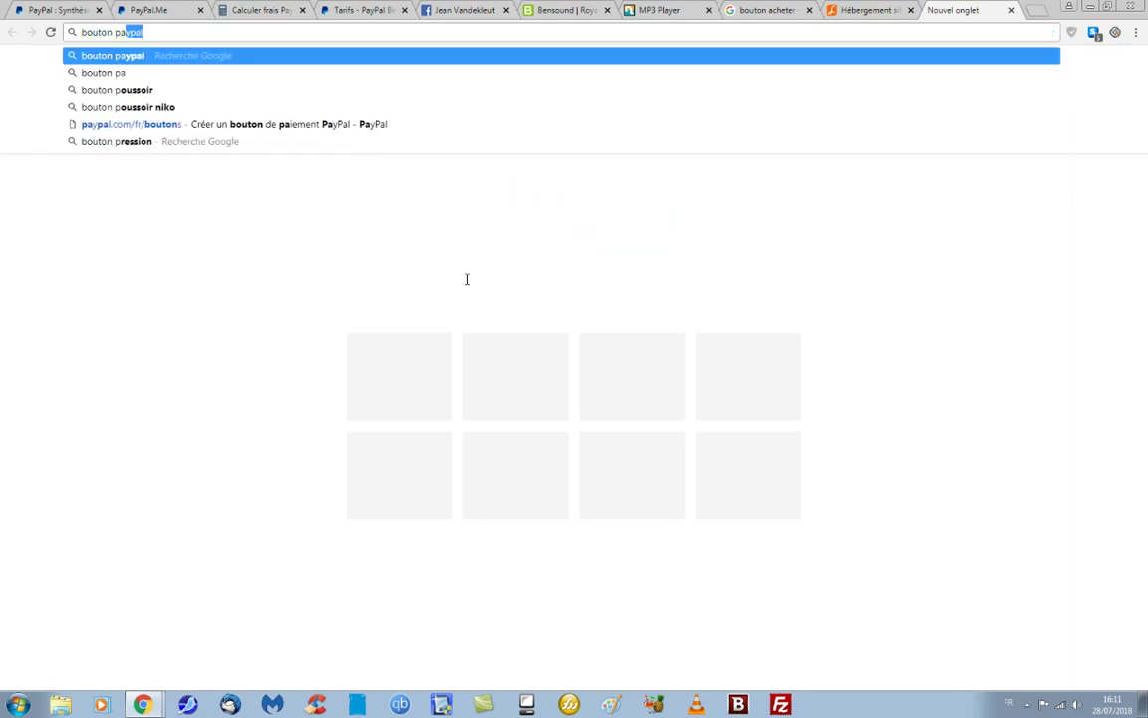
{"action": "type", "text": "ypal"}
{"action": "key", "text": "Return"}
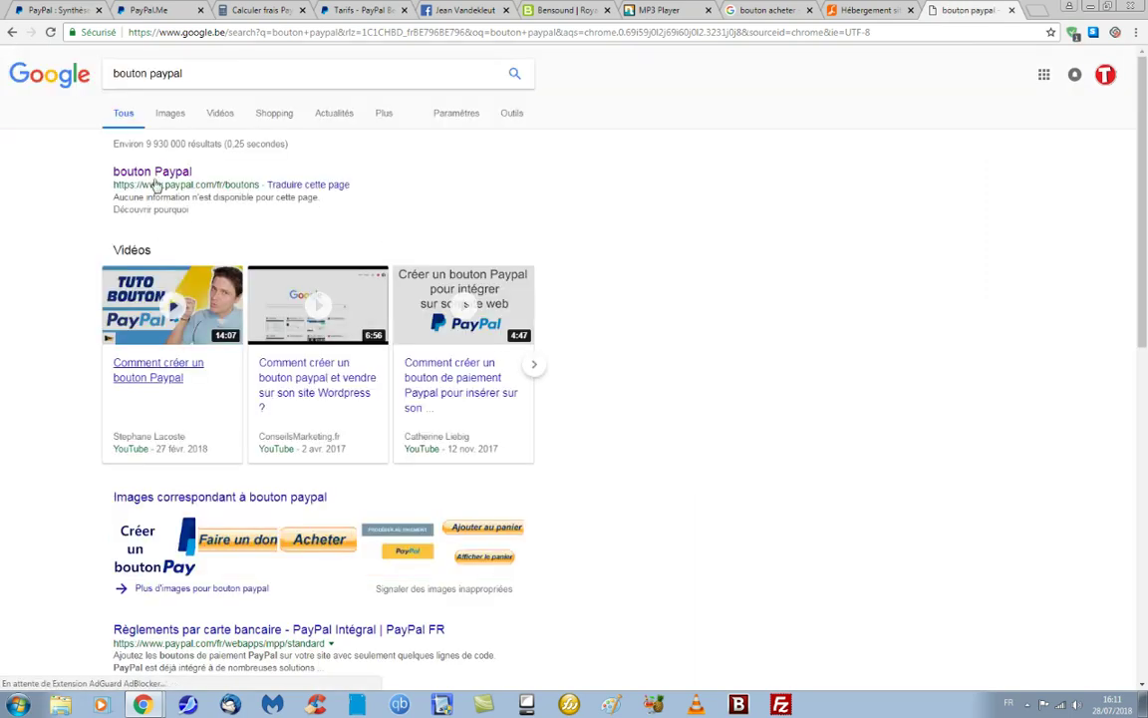
{"action": "left_click", "coordinate": [153, 174]}
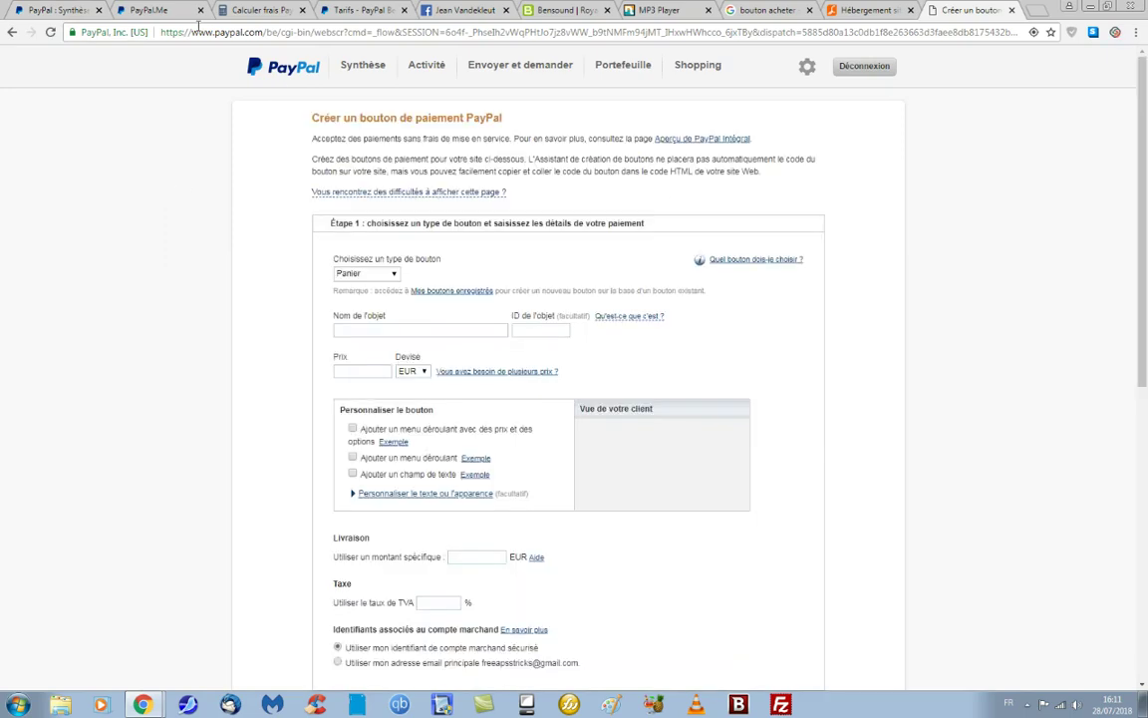
- Reload the PayPal account summary page and return to the payment button creation page
{"action": "left_click", "coordinate": [50, 11]}
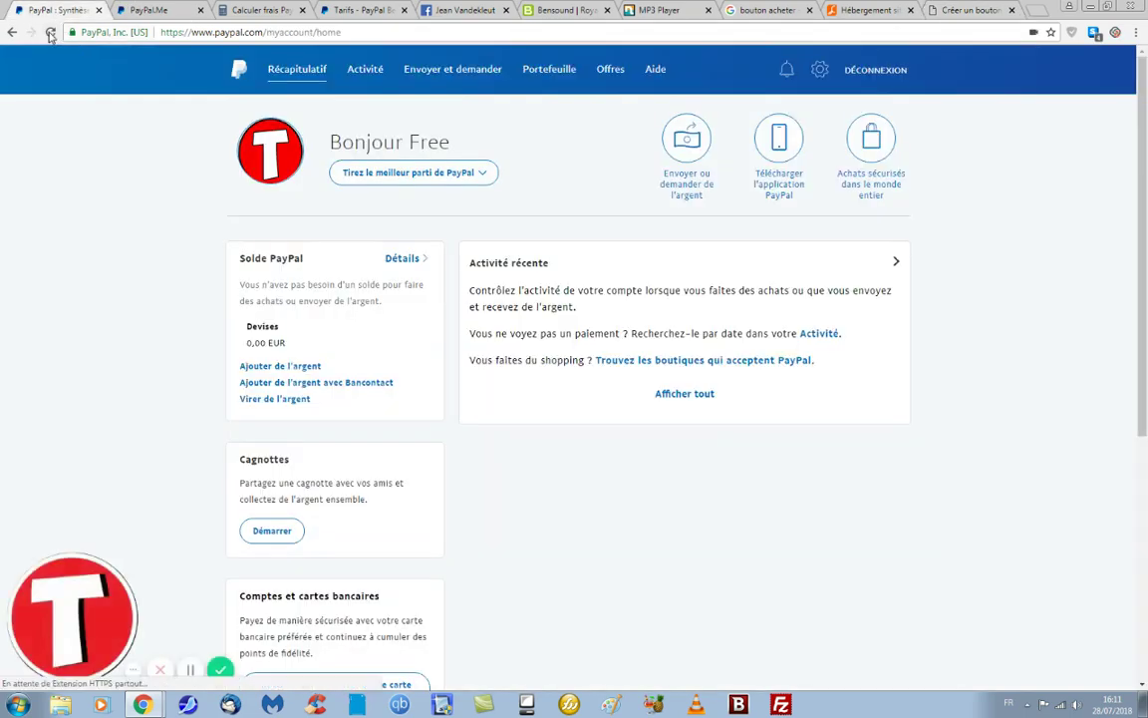
{"action": "left_click", "coordinate": [50, 33]}
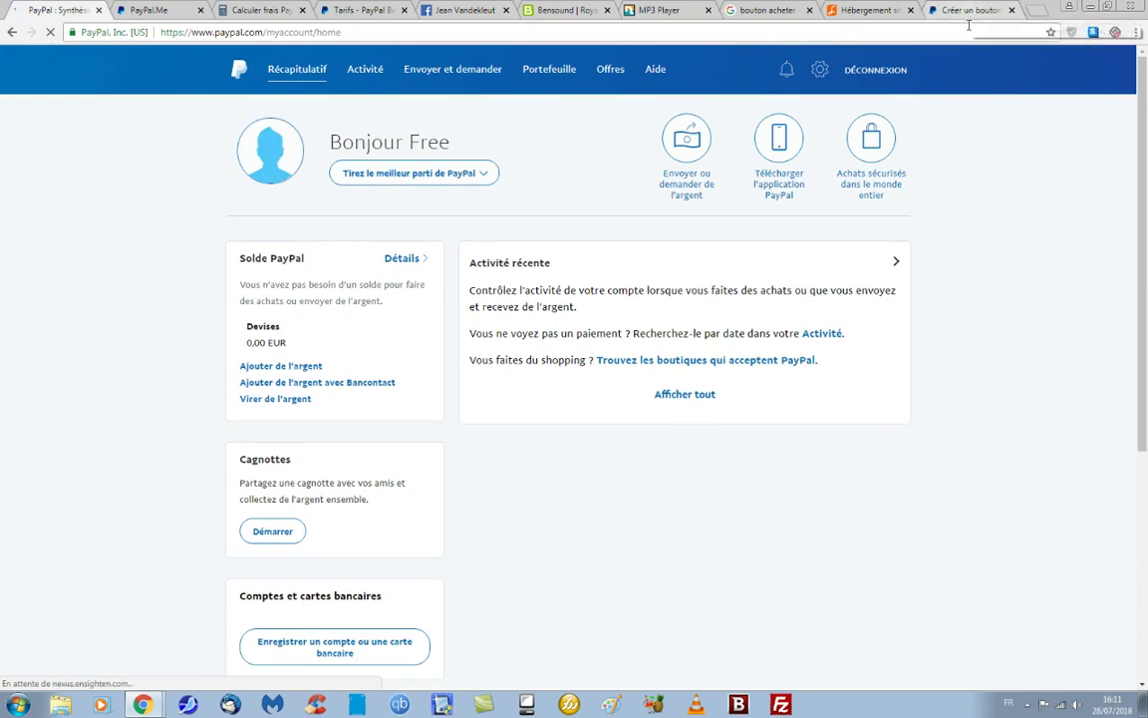
{"action": "left_click", "coordinate": [967, 10]}
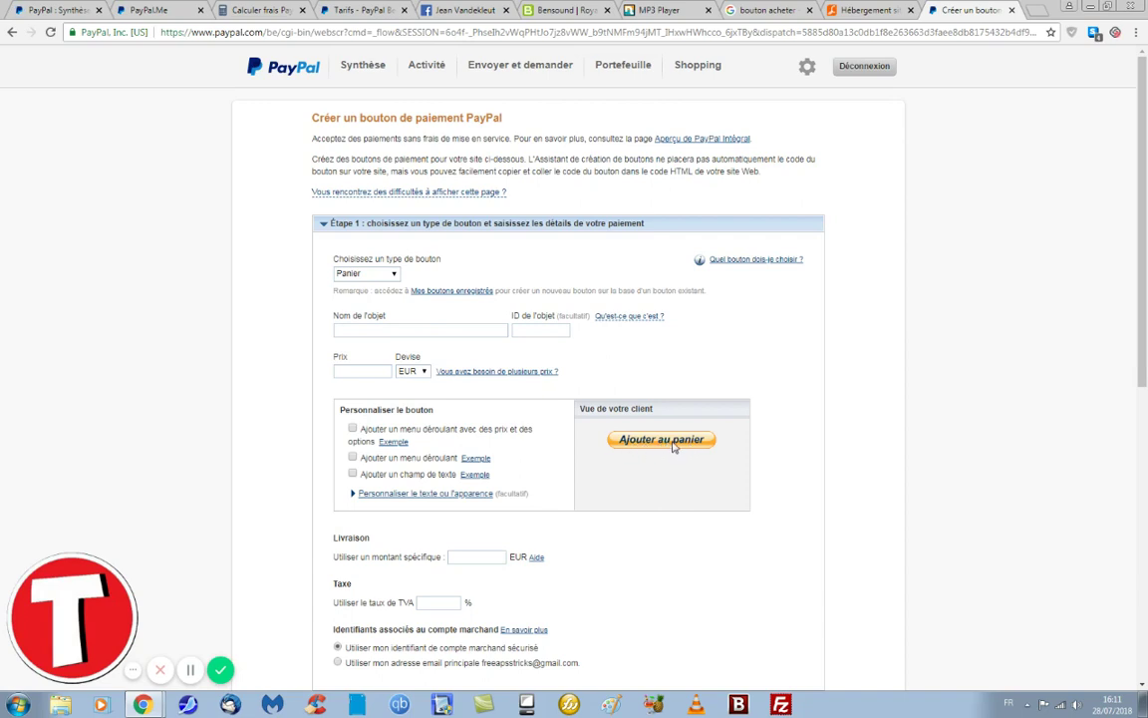
- Set the payment button type to Acheter and enter "cd mp3" as the item name
{"action": "left_click", "coordinate": [391, 274]}
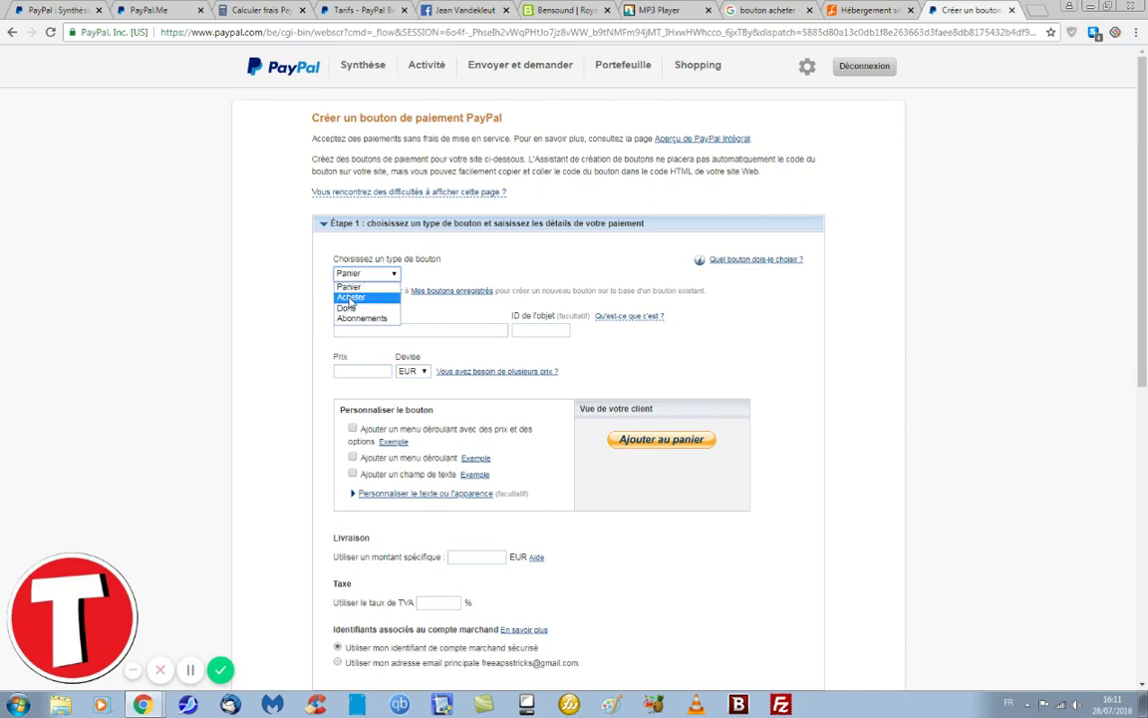
{"action": "left_click", "coordinate": [350, 300]}
{"action": "left_click", "coordinate": [350, 330]}
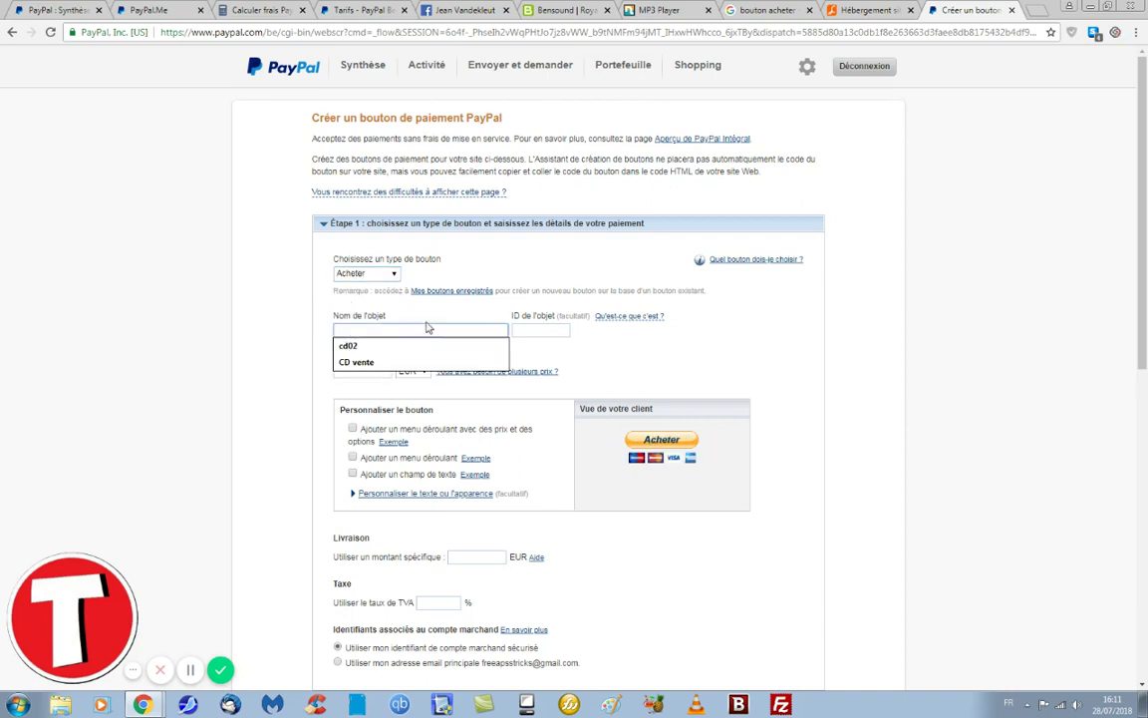
{"action": "type", "text": "d mp3"}
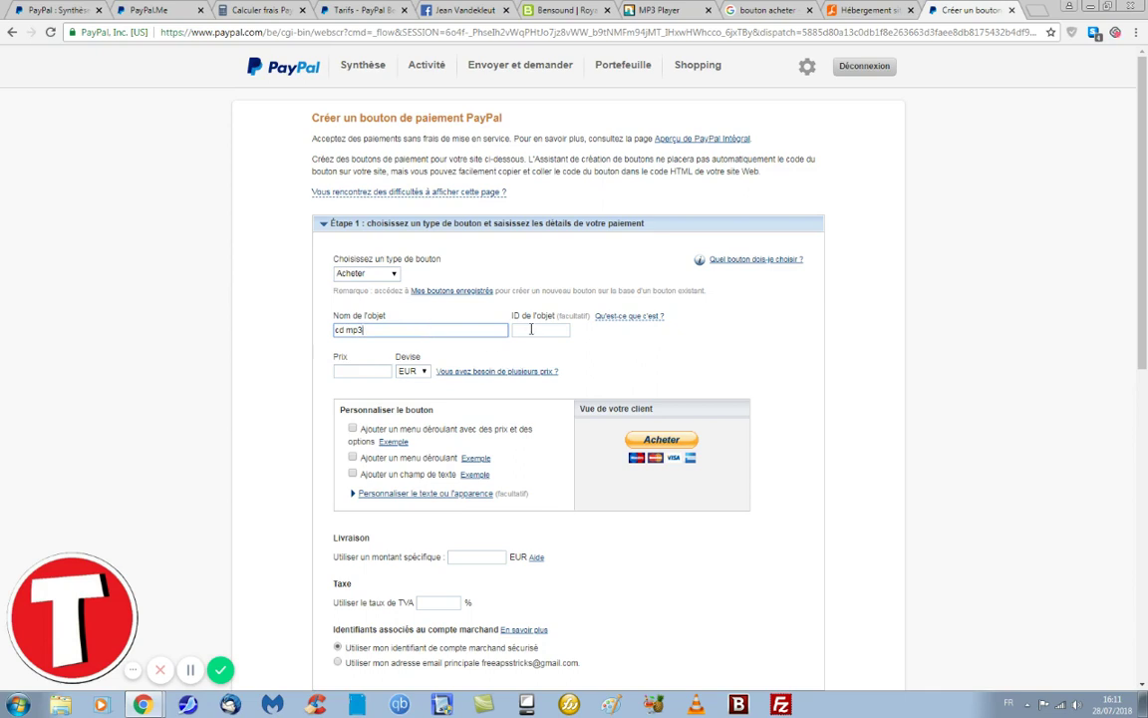
- Enter 00001 as the item ID and set the price to 10 EUR
{"action": "left_click", "coordinate": [532, 329]}
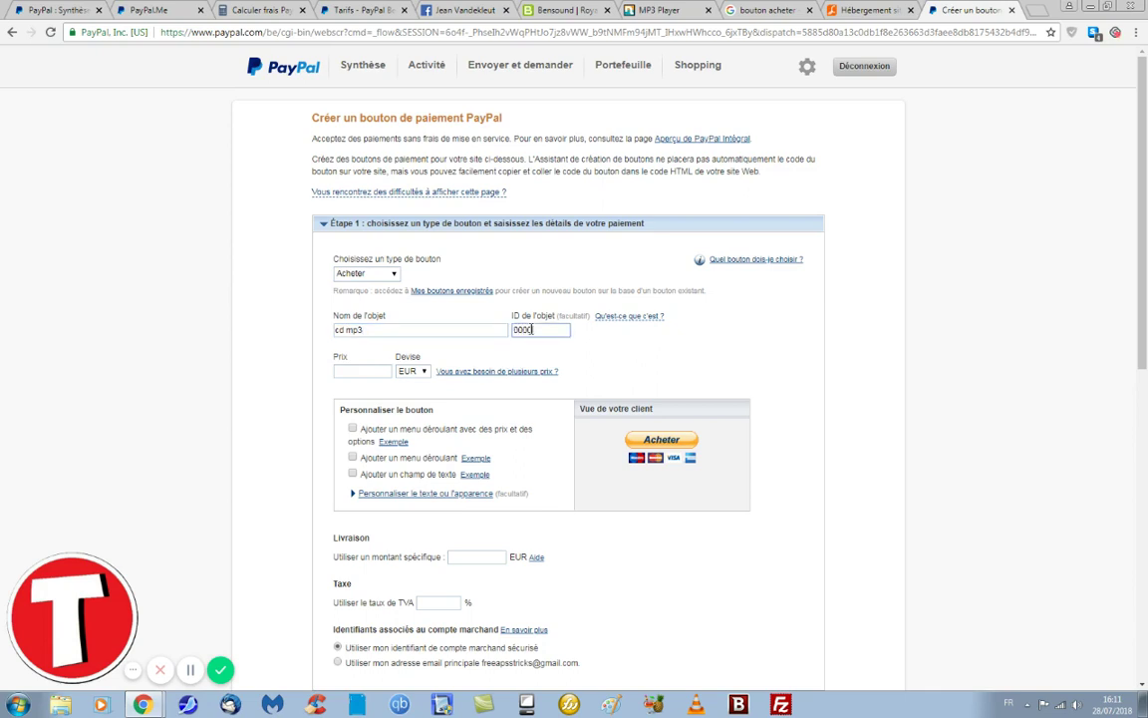
{"action": "left_click", "coordinate": [385, 370]}
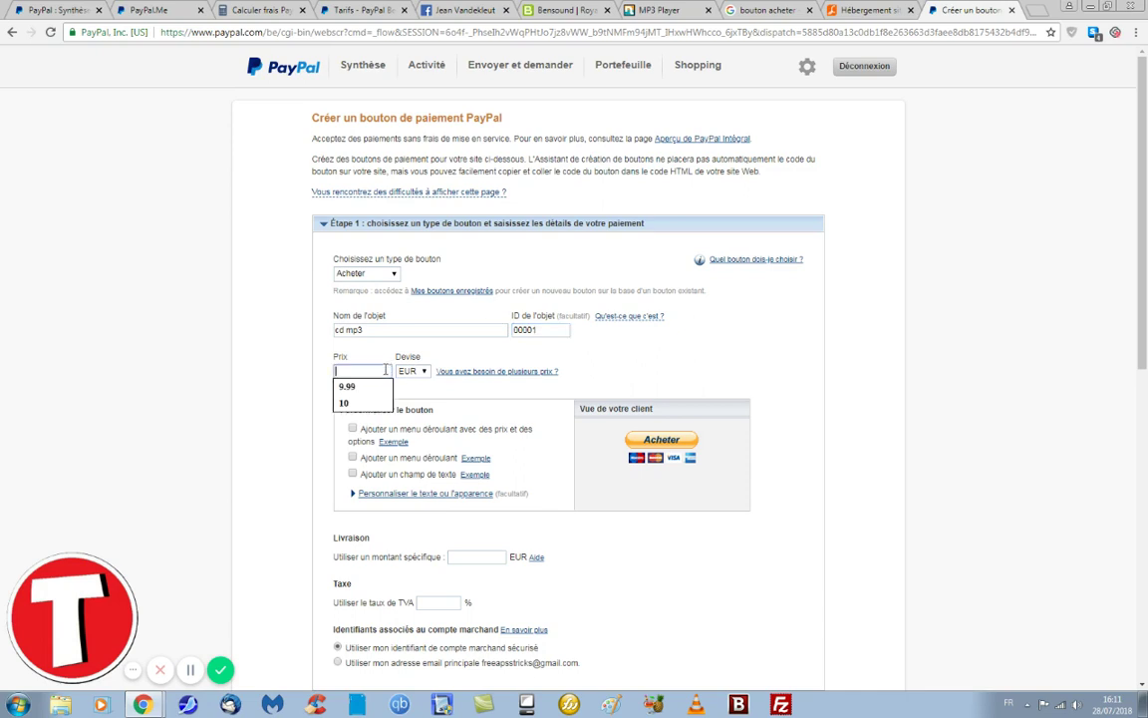
{"action": "type", "text": "10"}
{"action": "key", "text": "Down"}
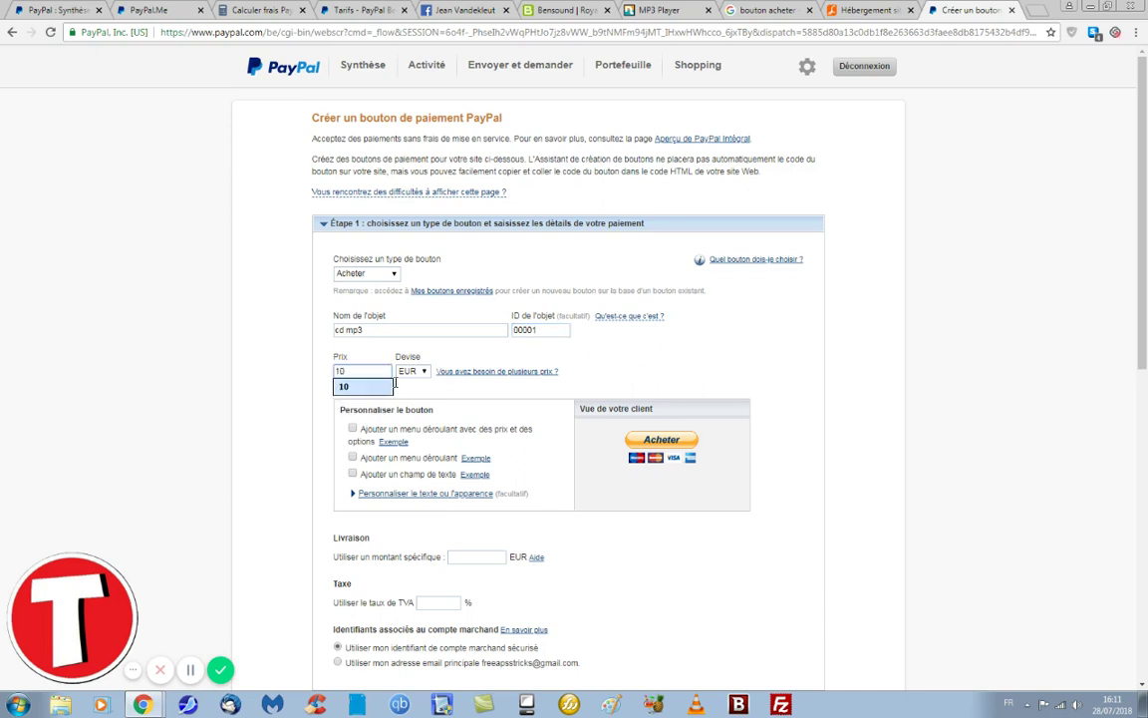
{"action": "key", "text": "Return"}
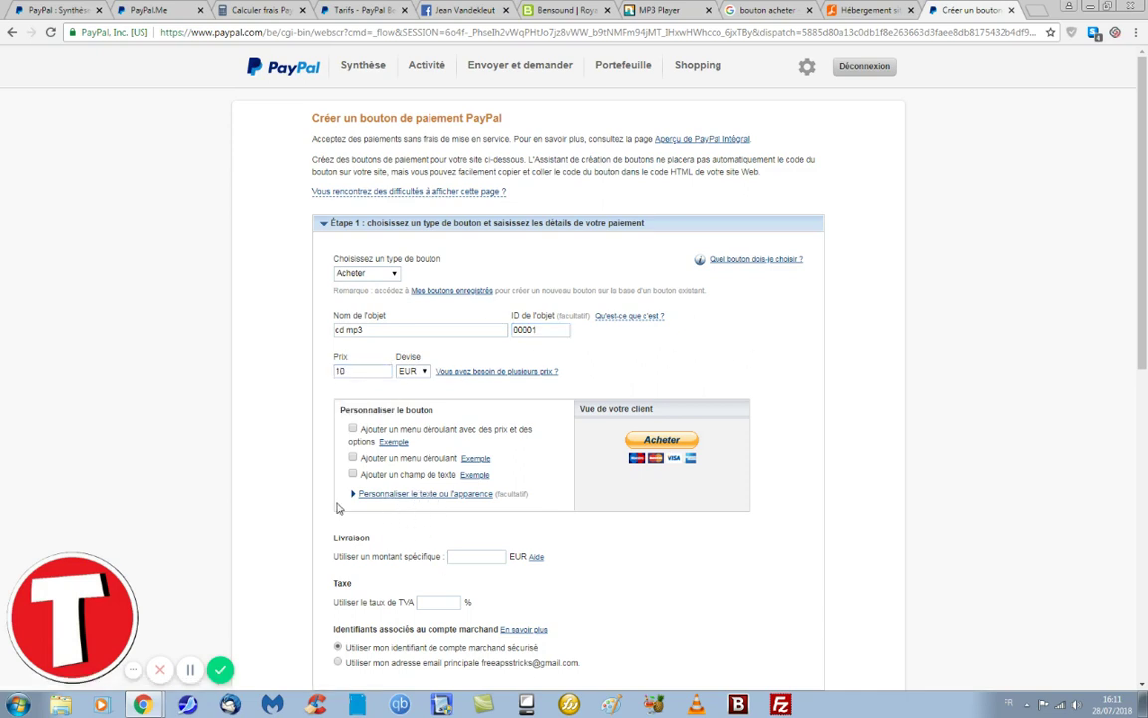
- Expand the button's text and appearance options, choose to use a custom button image, and clear the prefilled image URL
{"action": "left_click", "coordinate": [401, 502]}
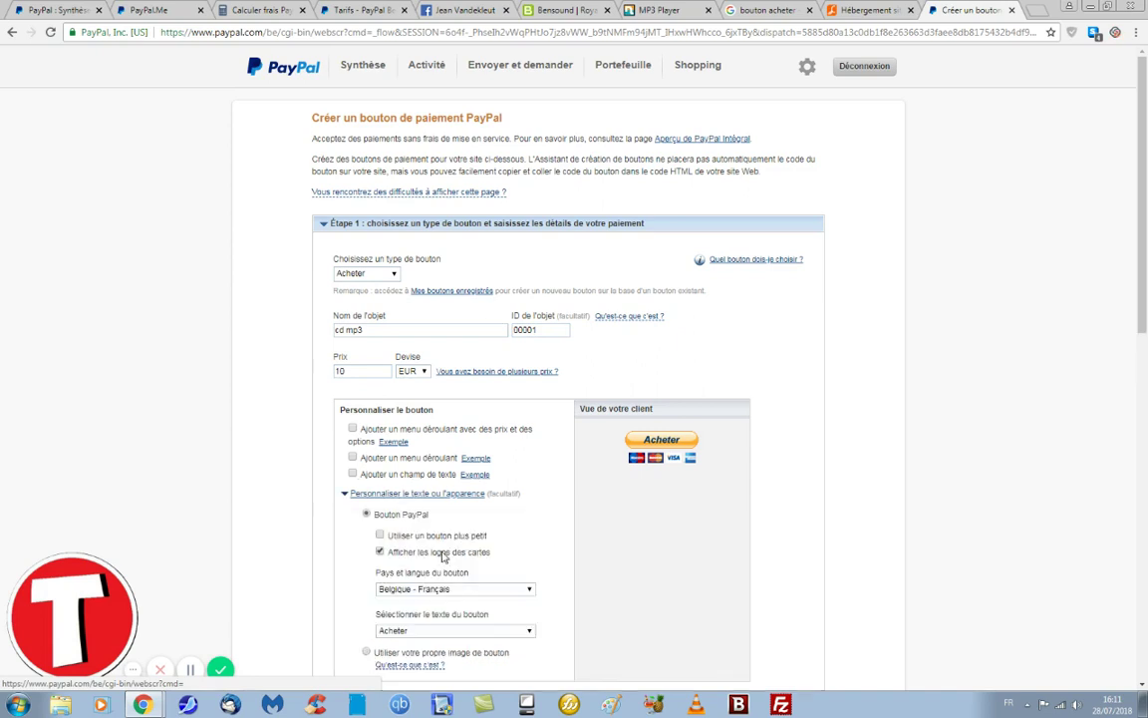
{"action": "scroll", "coordinate": [440, 559], "scroll_direction": "down", "scroll_amount": 3}
{"action": "left_click", "coordinate": [366, 378]}
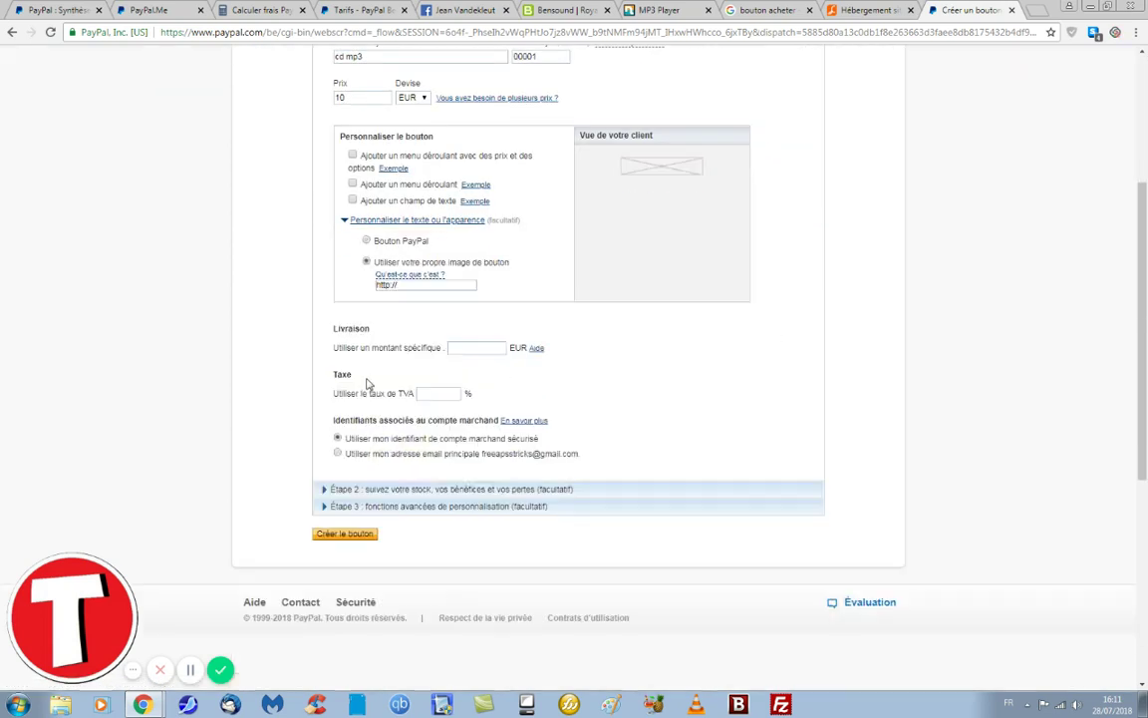
{"action": "left_click", "coordinate": [403, 285]}
{"action": "key", "text": "BackSpace"}
{"action": "key", "text": "BackSpace"}
{"action": "key", "text": "BackSpace"}
{"action": "key", "text": "BackSpace"}
{"action": "key", "text": "BackSpace"}
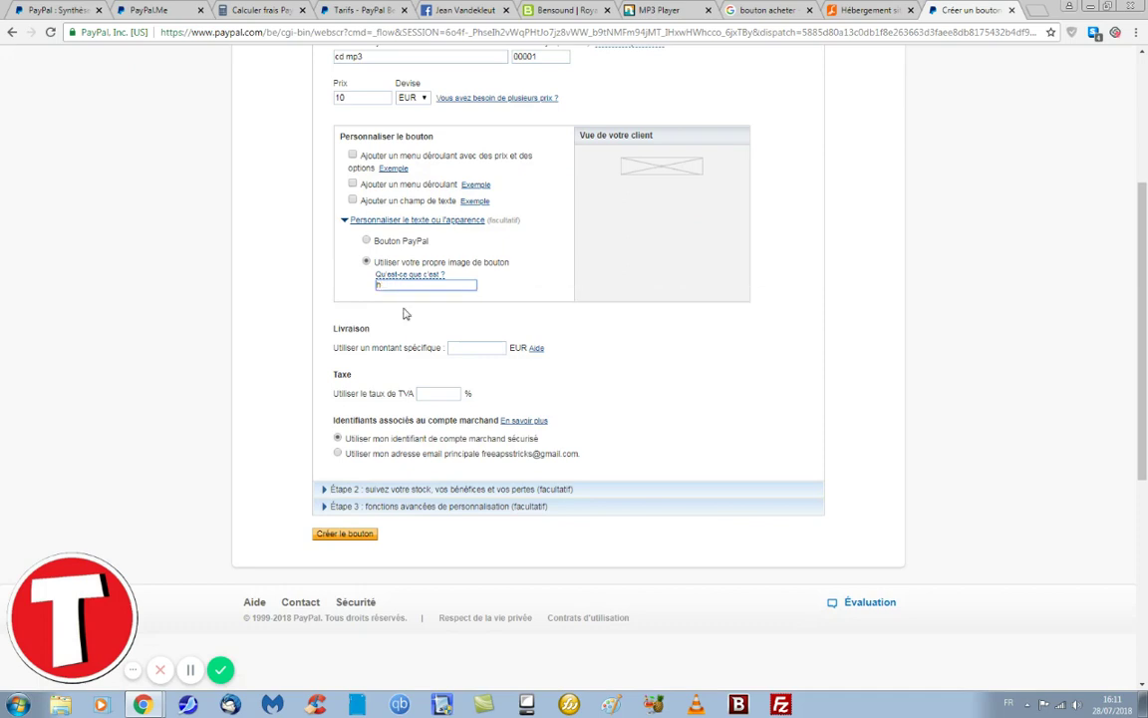
- Switch to the Google Images results for "bouton acheter" and copy the image address of the yellow ACHETER MAINTENANT button
{"action": "left_click", "coordinate": [742, 9]}
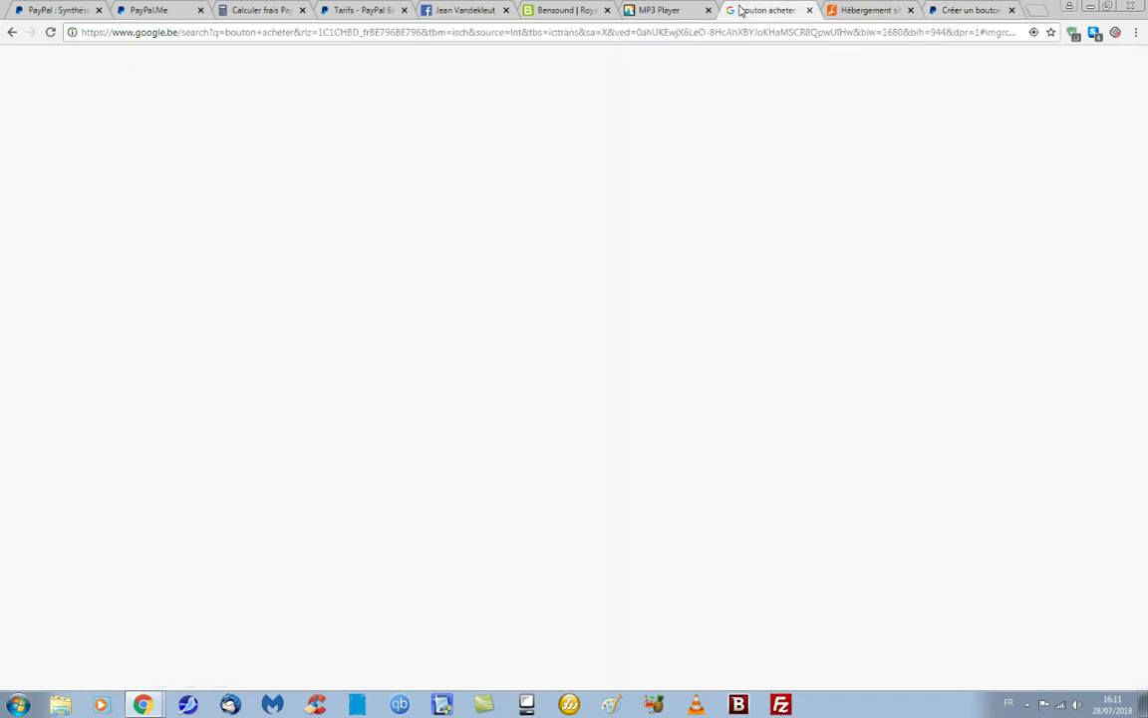
{"action": "left_click", "coordinate": [12, 33]}
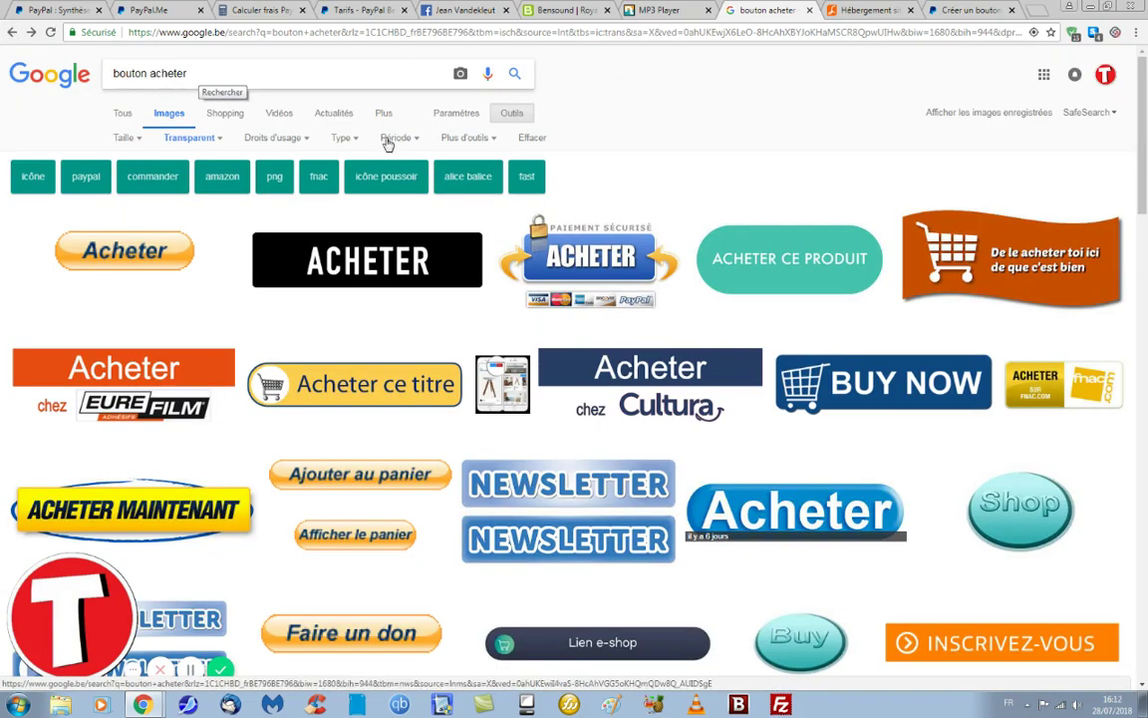
{"action": "left_click", "coordinate": [195, 142]}
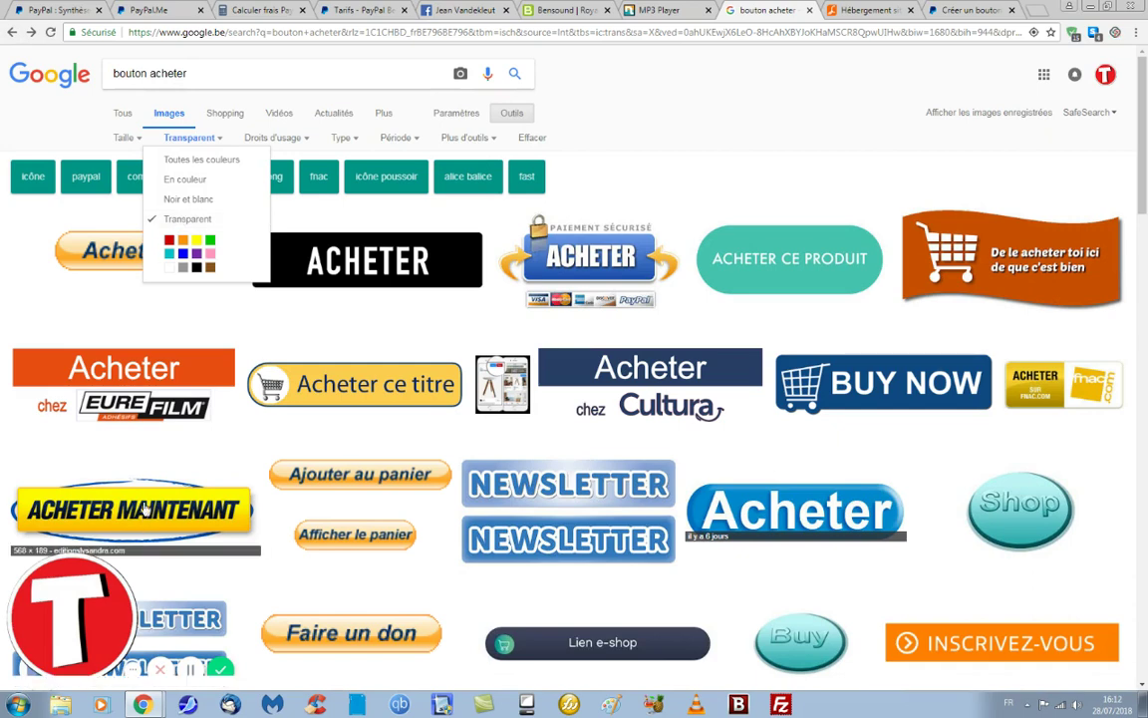
{"action": "left_click", "coordinate": [146, 513]}
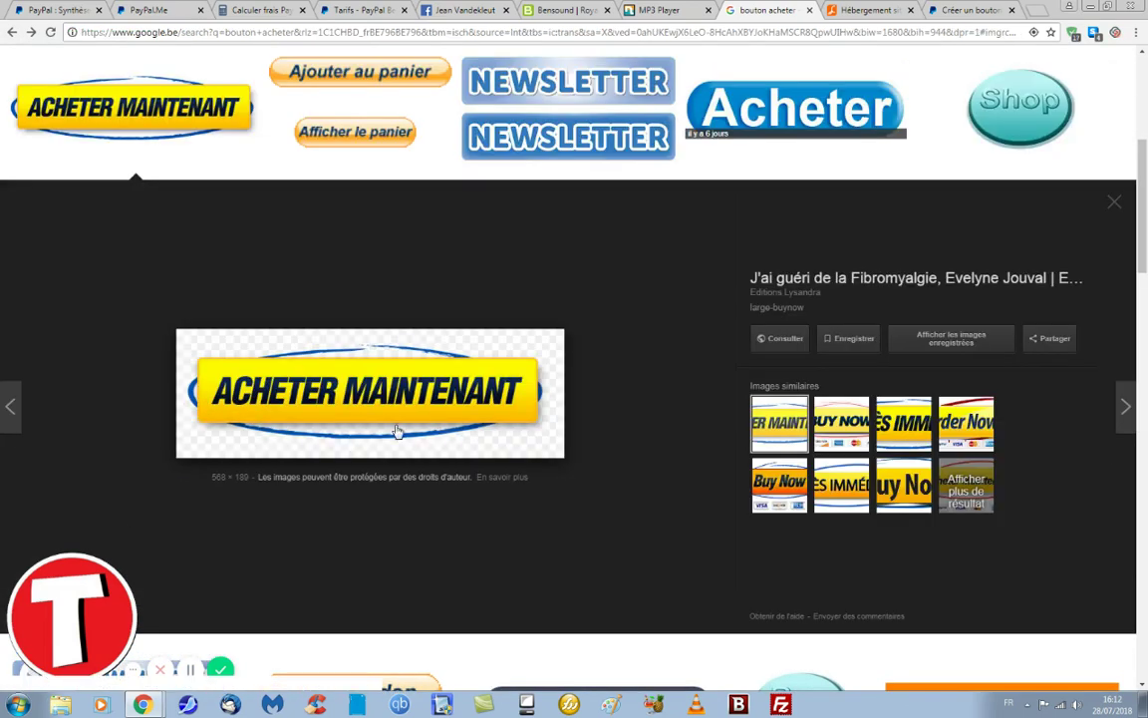
{"action": "right_click", "coordinate": [378, 399]}
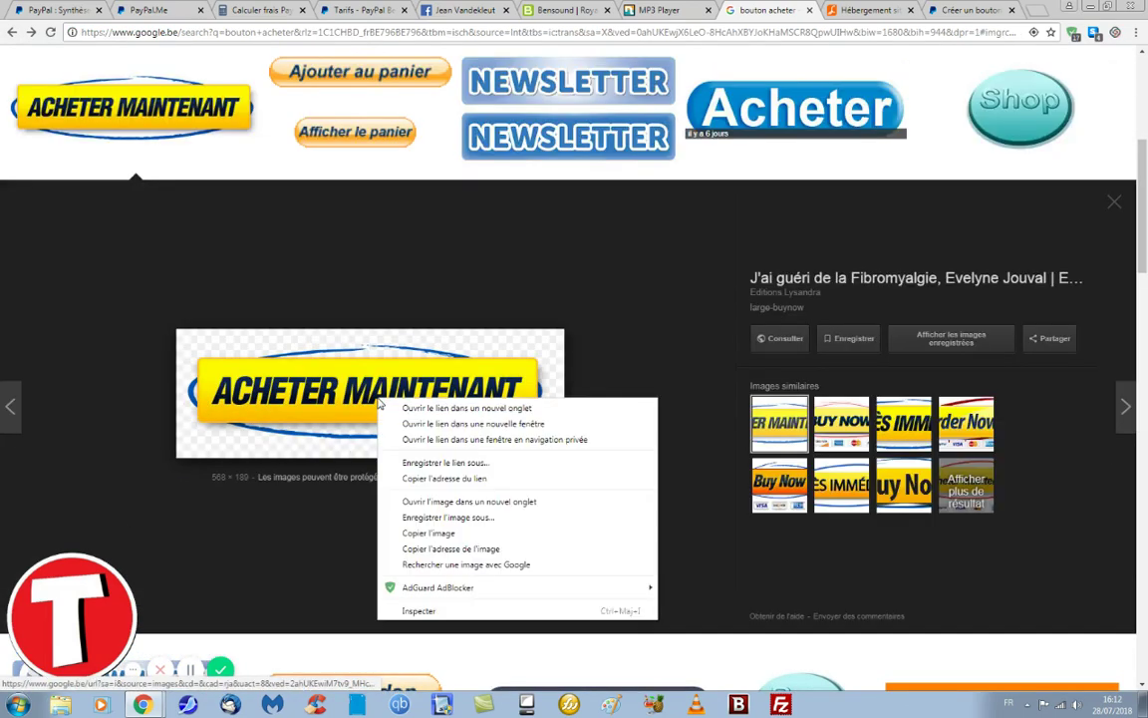
{"action": "left_click", "coordinate": [451, 549]}
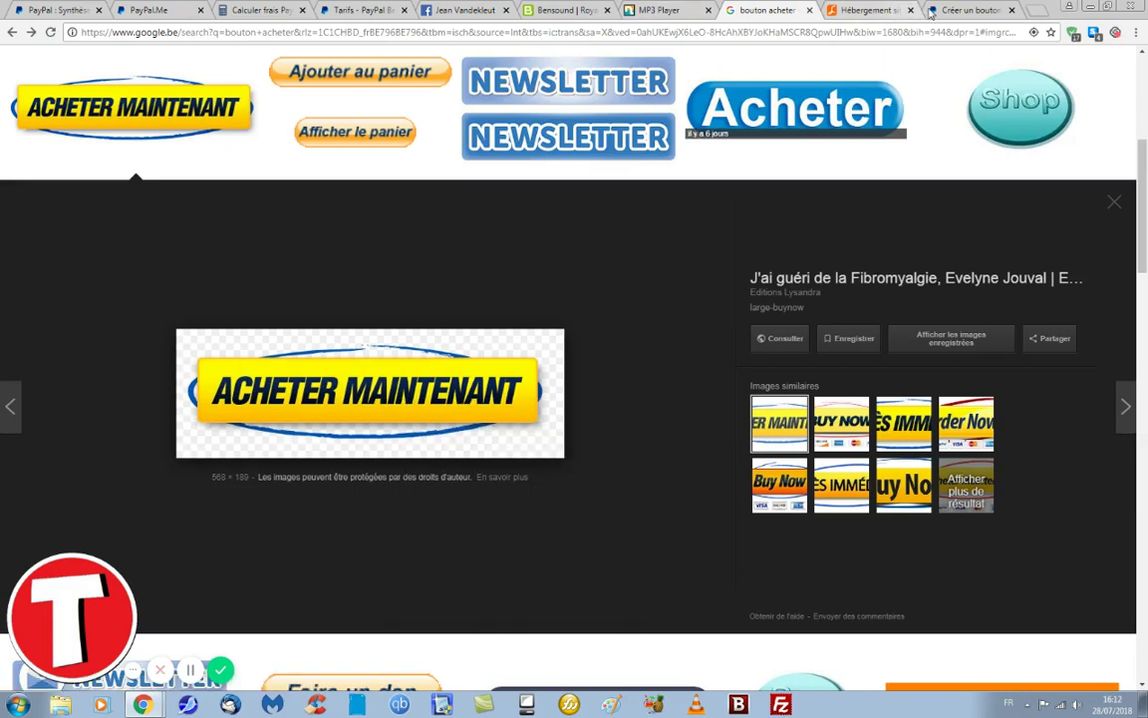
- Return to the PayPal button page and paste the copied editionslysandra.com large-buynow.png address as the custom button image URL
{"action": "left_click", "coordinate": [945, 13]}
{"action": "left_click", "coordinate": [437, 283]}
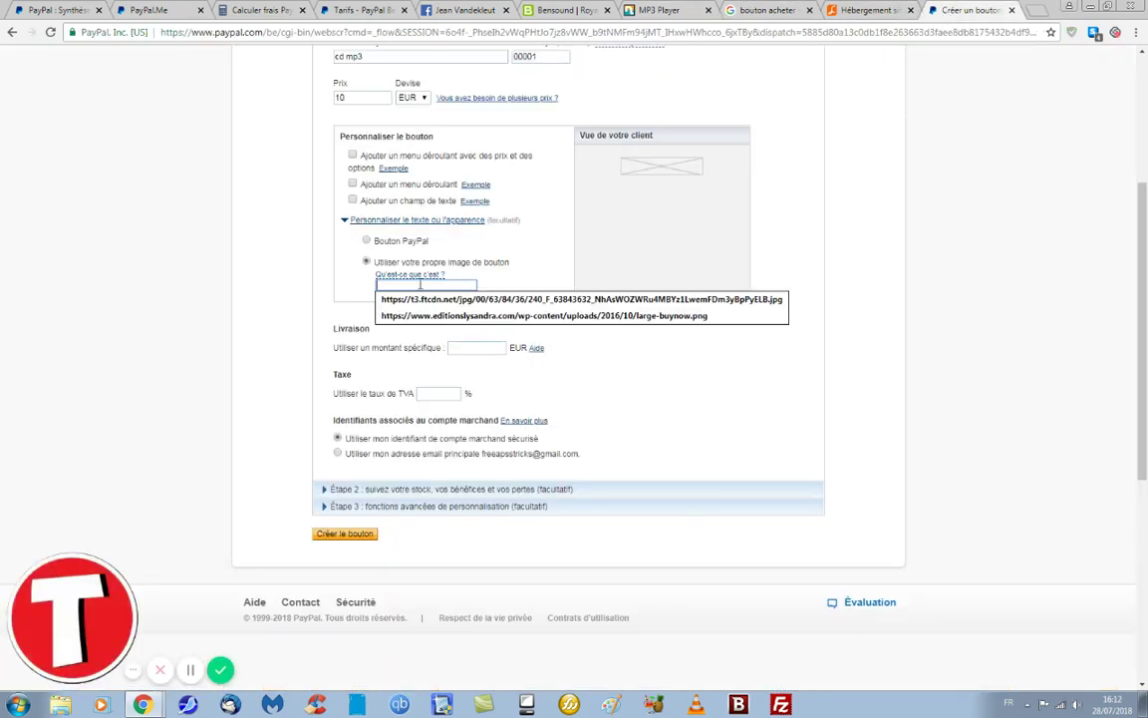
{"action": "right_click", "coordinate": [438, 289]}
{"action": "left_click", "coordinate": [453, 364]}
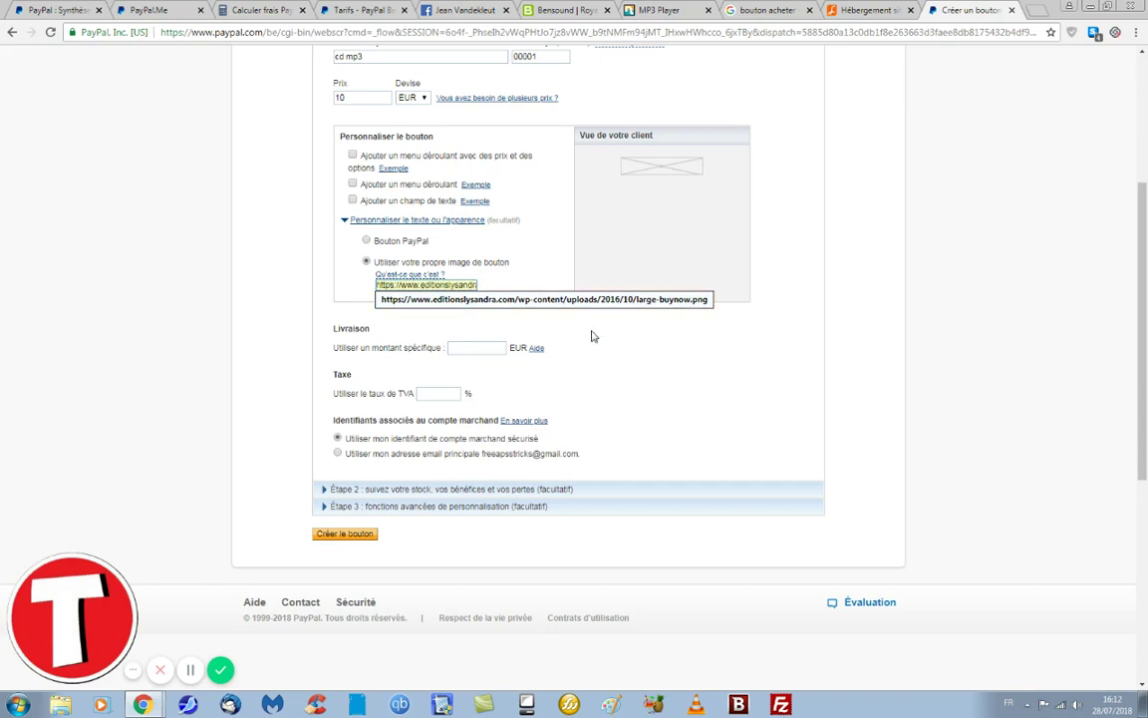
- Set the specific shipping amount to 1 EUR and the VAT rate to 21 %
{"action": "left_click", "coordinate": [473, 348]}
{"action": "left_click", "coordinate": [496, 396]}
{"action": "left_click", "coordinate": [433, 394]}
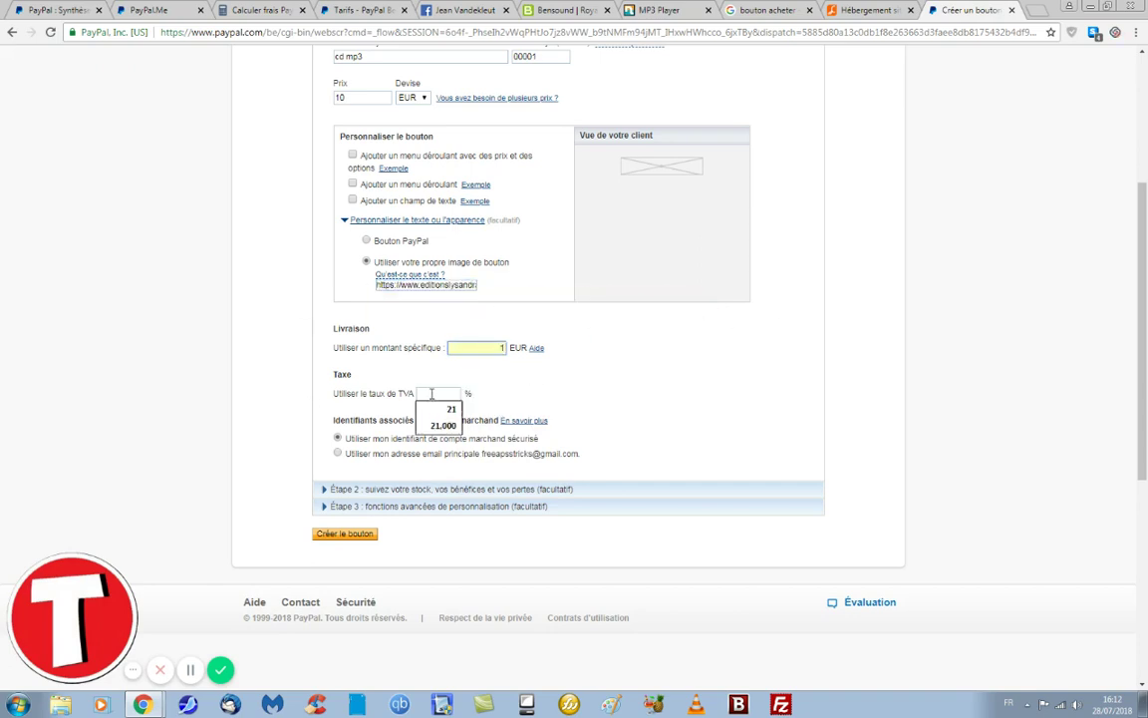
{"action": "type", "text": "21"}
{"action": "left_click", "coordinate": [579, 379]}
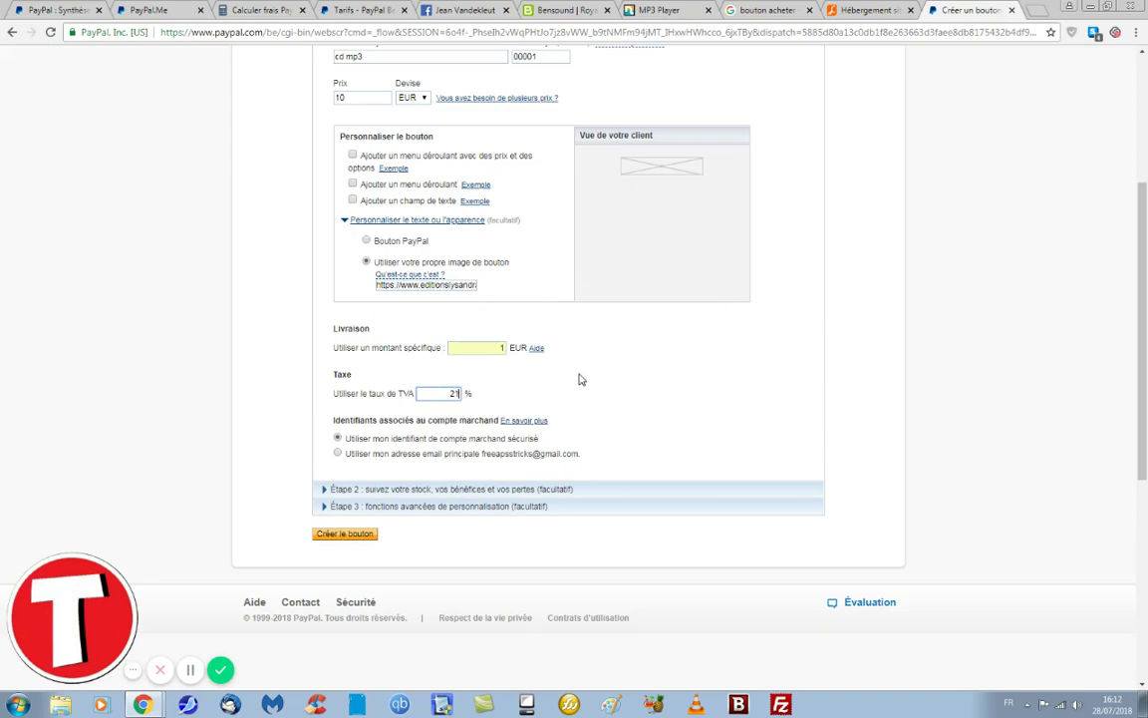
- Collapse Étape 1 and review the stock, profit and loss tracking options in Étape 2
{"action": "scroll", "coordinate": [472, 346], "scroll_direction": "up", "scroll_amount": 3}
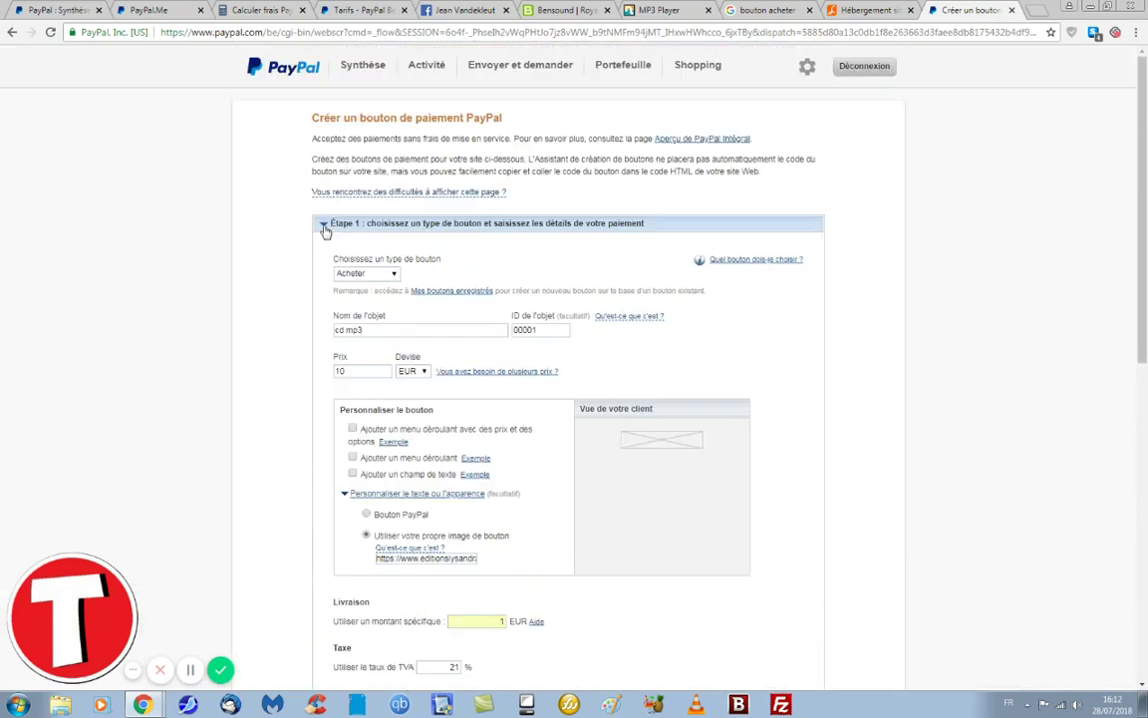
{"action": "left_click", "coordinate": [324, 229]}
{"action": "scroll", "coordinate": [329, 200], "scroll_direction": "down", "scroll_amount": 3}
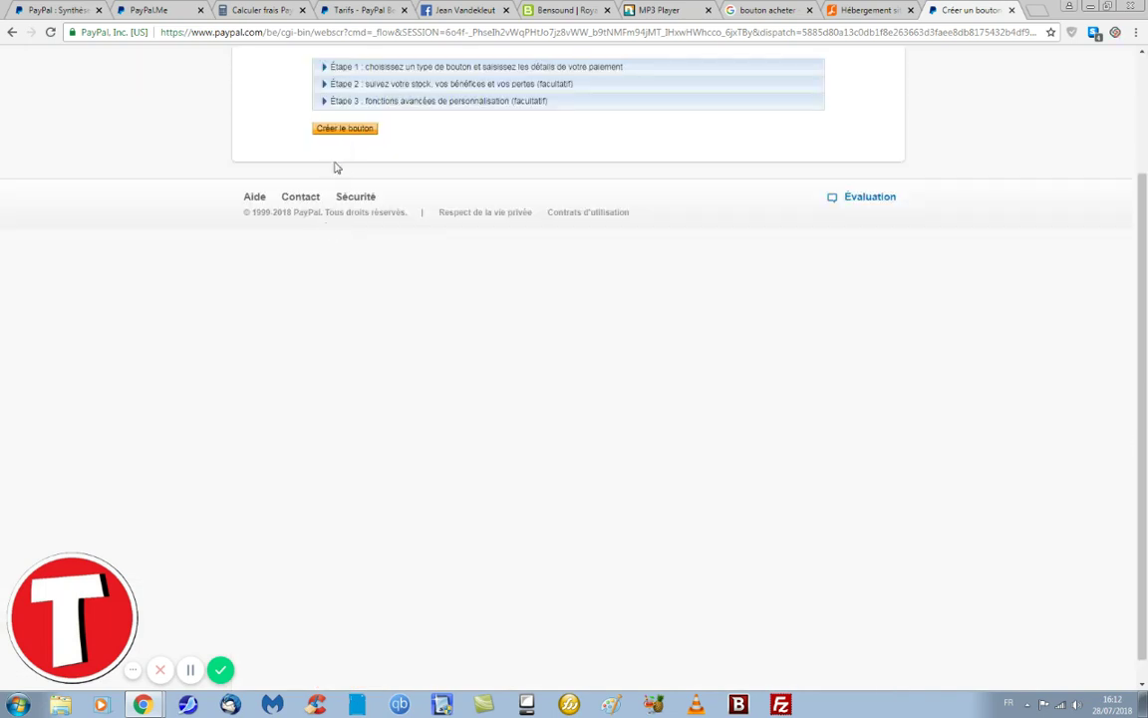
{"action": "left_click", "coordinate": [324, 85]}
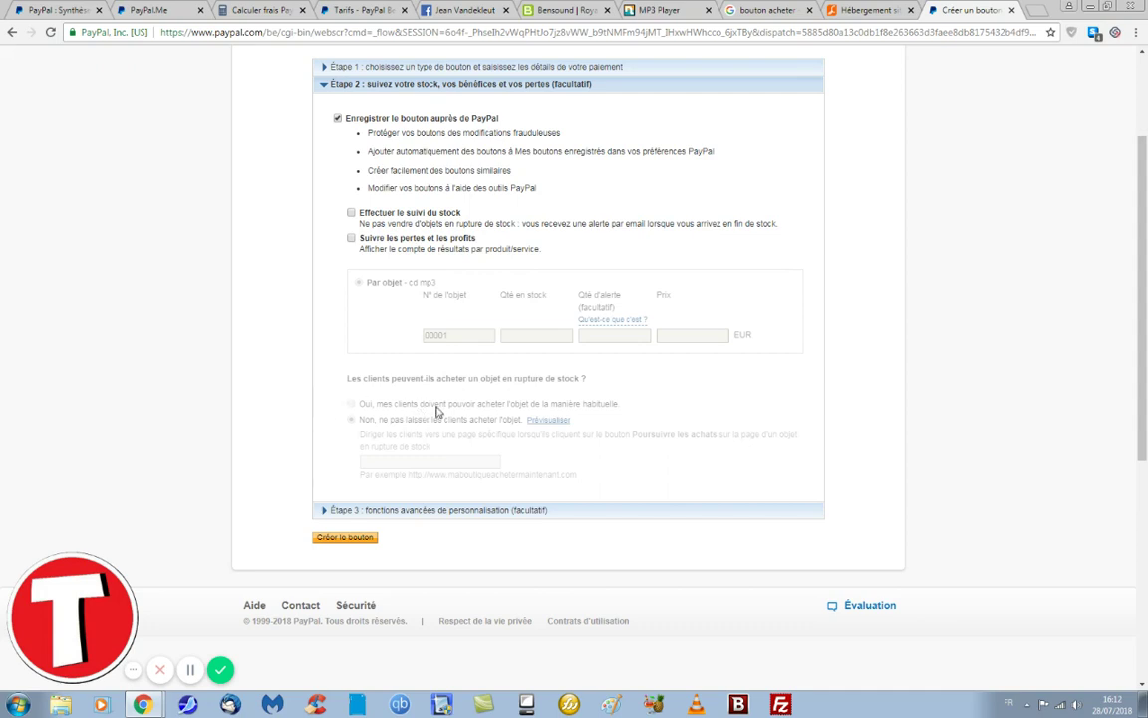
{"action": "left_click", "coordinate": [325, 88]}
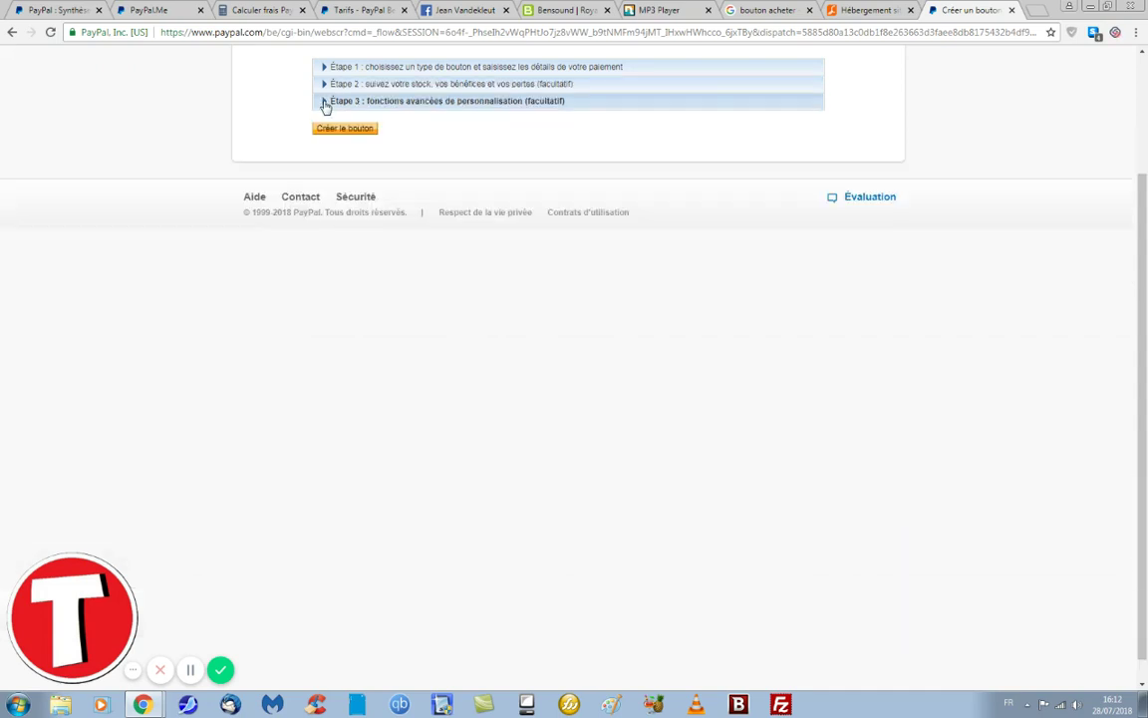
- In Étape 3, set the customer delivery address requirement to Non and enable the redirect URLs for cancelled and completed payments
{"action": "left_click", "coordinate": [323, 103]}
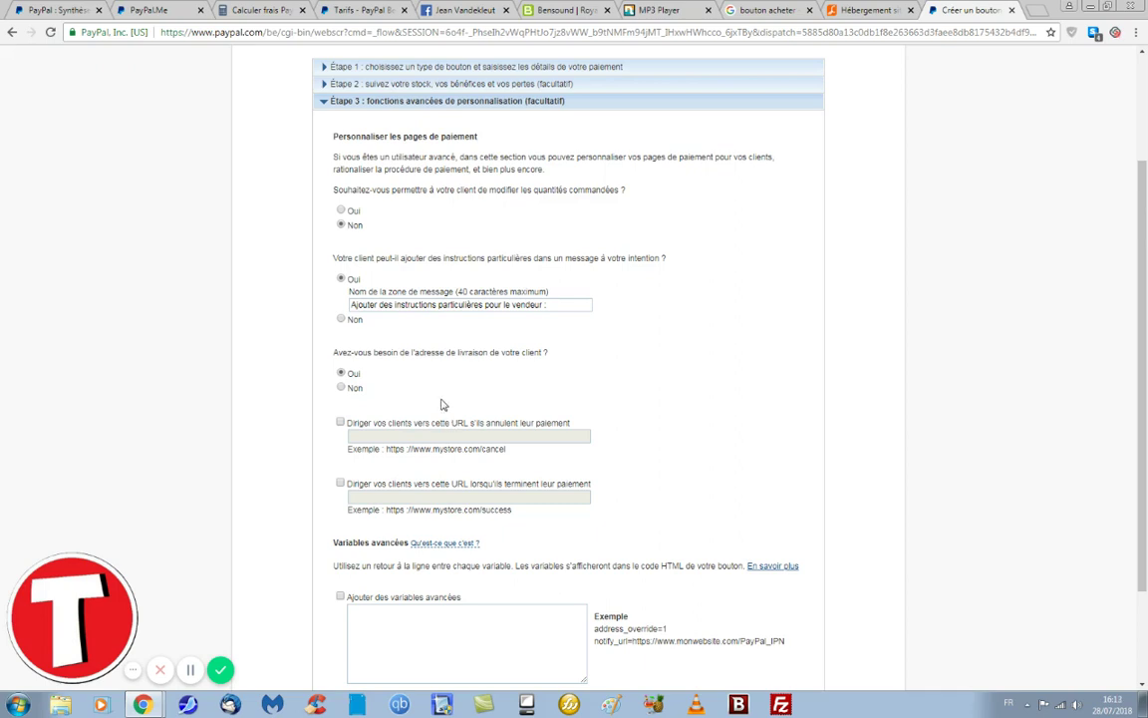
{"action": "left_click", "coordinate": [341, 389]}
{"action": "left_click", "coordinate": [340, 424]}
{"action": "left_click", "coordinate": [340, 484]}
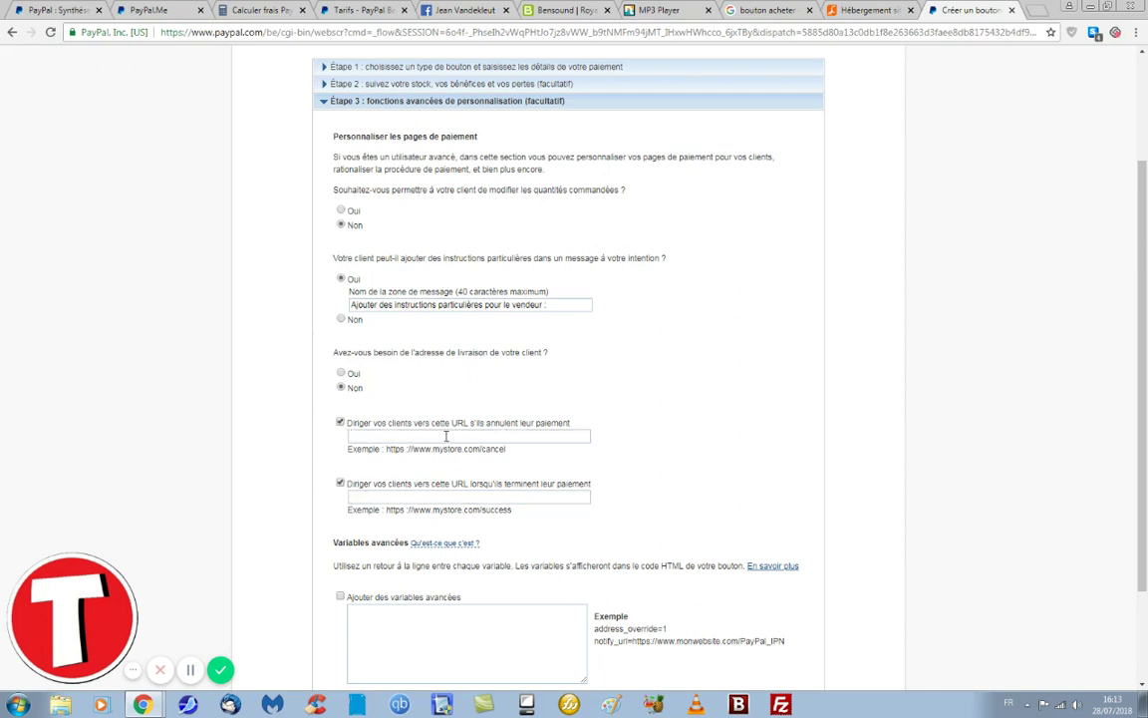
{"action": "left_click", "coordinate": [440, 497]}
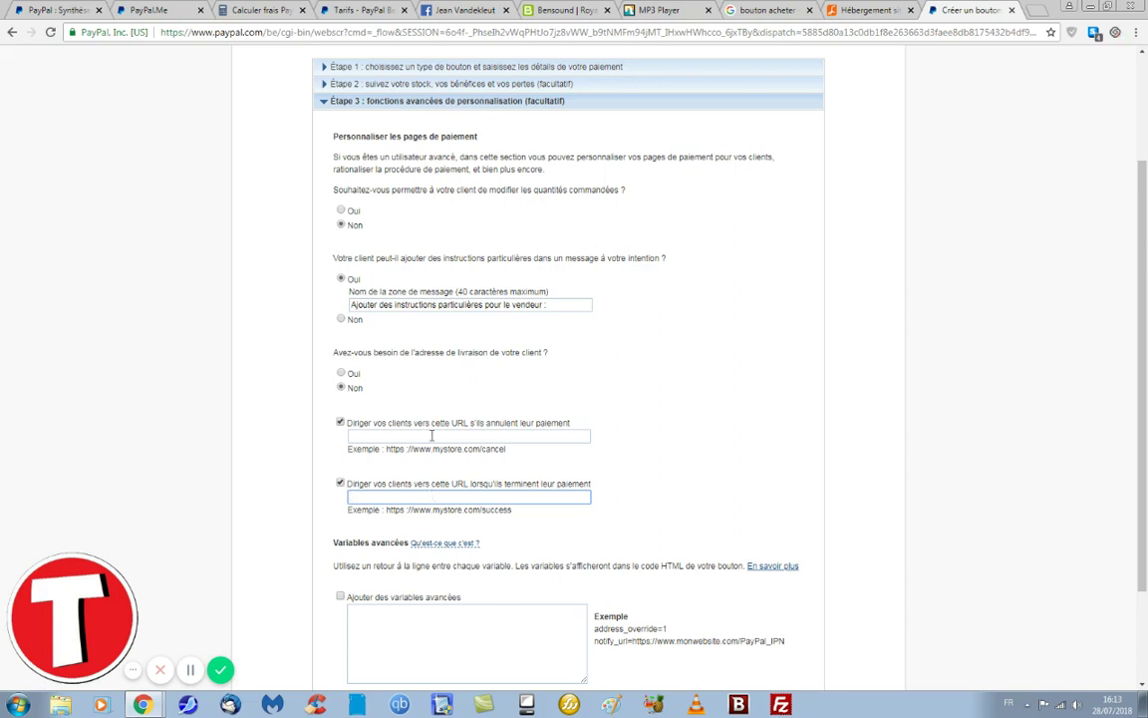
{"action": "scroll", "coordinate": [446, 452], "scroll_direction": "down", "scroll_amount": 3}
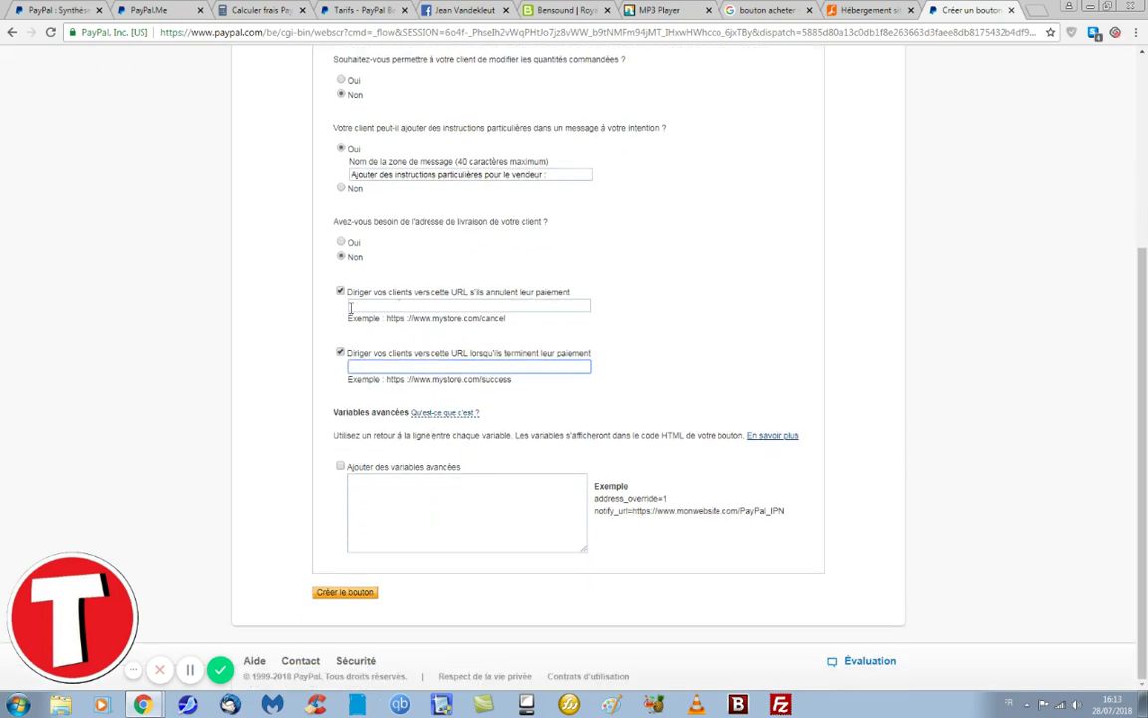
- Minimize the browser, launch KompoZer from the desktop, and open the HTML file pasconfirmer
{"action": "left_click", "coordinate": [1093, 6]}
{"action": "double_click", "coordinate": [31, 230]}
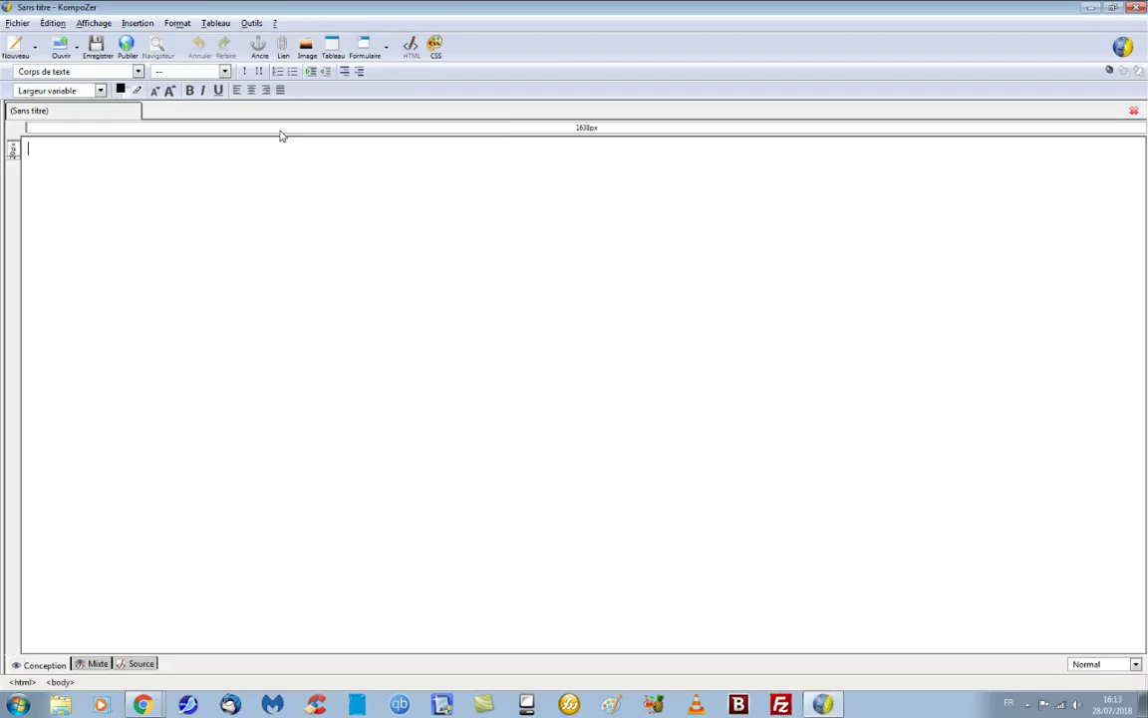
{"action": "left_click", "coordinate": [18, 24]}
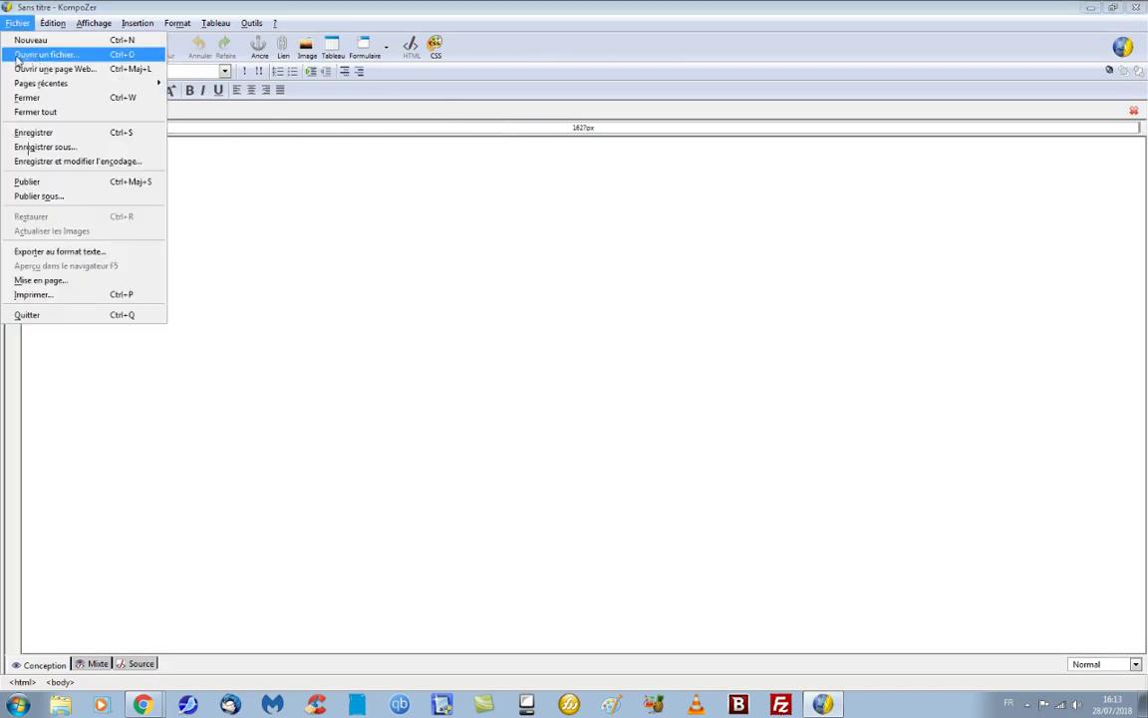
{"action": "left_click", "coordinate": [34, 54]}
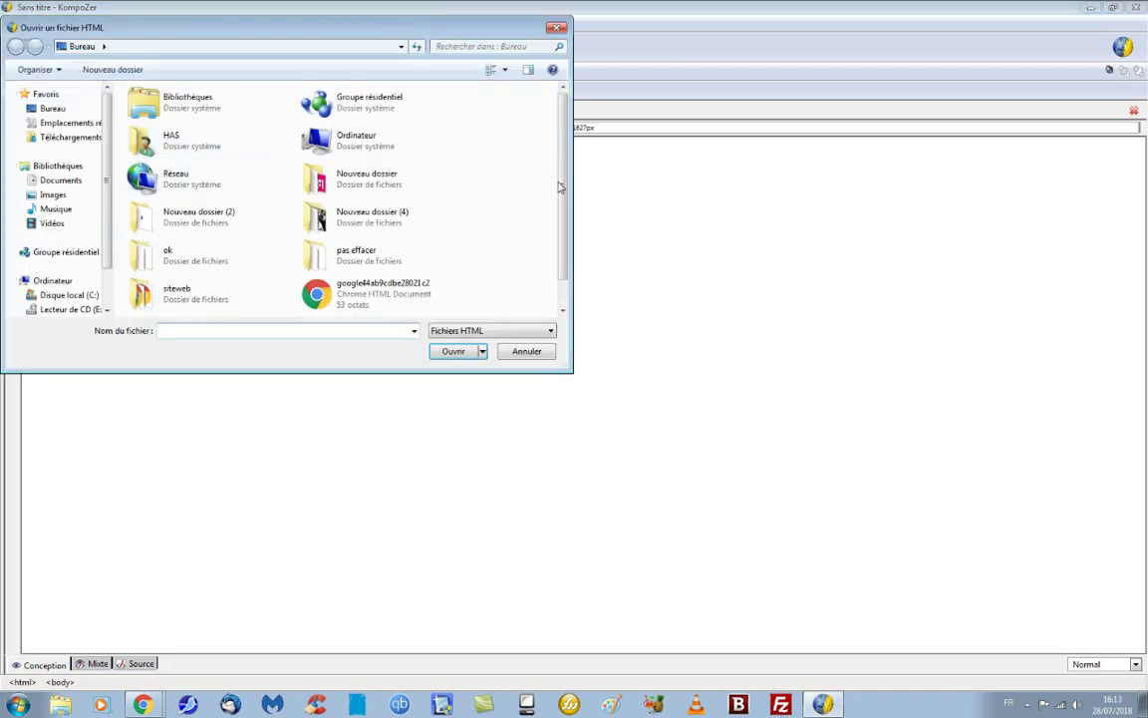
{"action": "scroll", "coordinate": [530, 206], "scroll_direction": "down", "scroll_amount": 1}
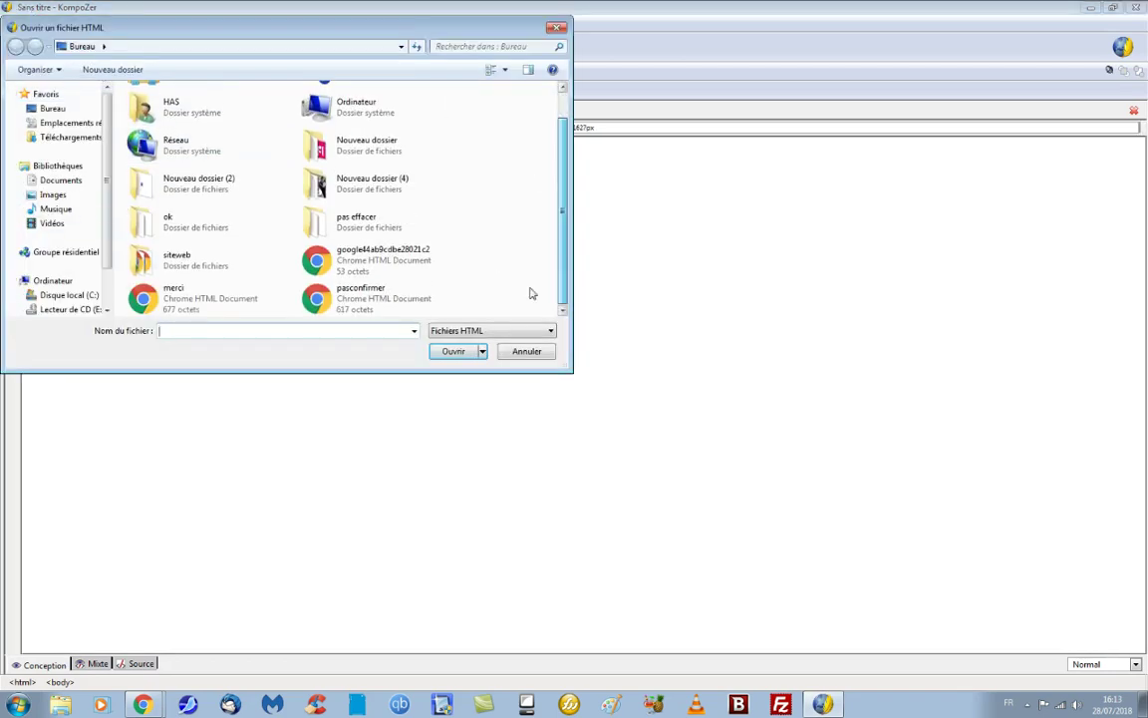
{"action": "left_click", "coordinate": [359, 297]}
{"action": "left_click", "coordinate": [454, 352]}
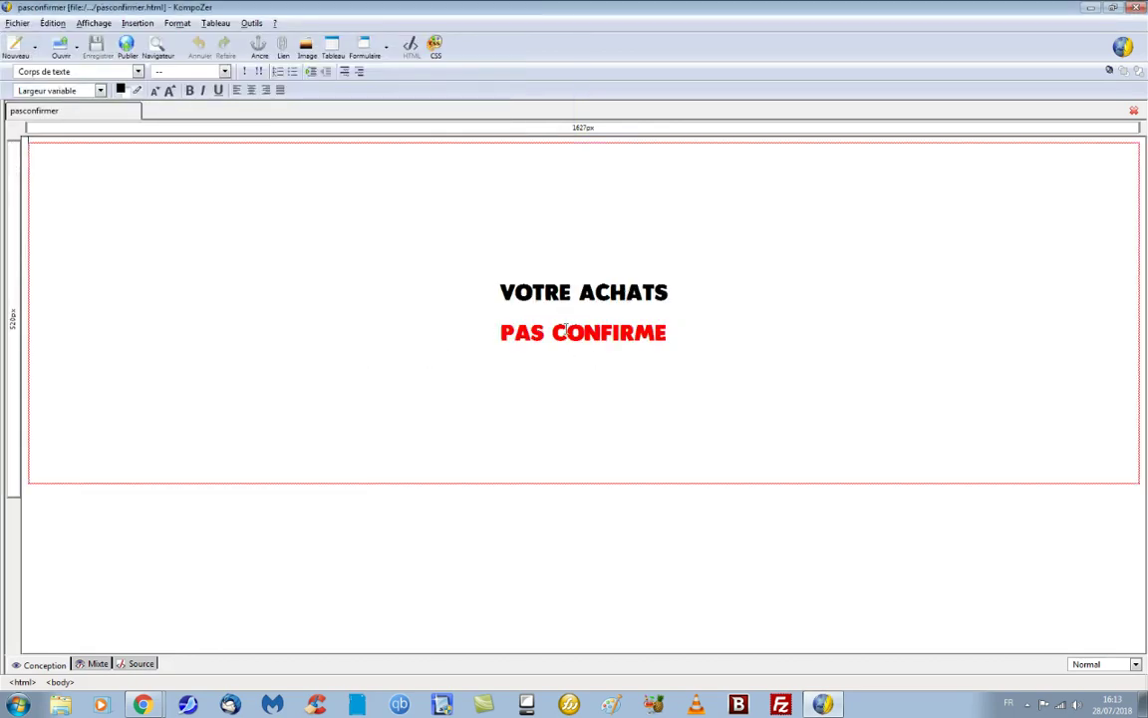
- Replace the two lines of text on the page with "ANNULATION DE VOTRE ACHAT"
{"action": "left_click_drag", "start_coordinate": [503, 292], "coordinate": [673, 336]}
{"action": "type", "text": "A"}
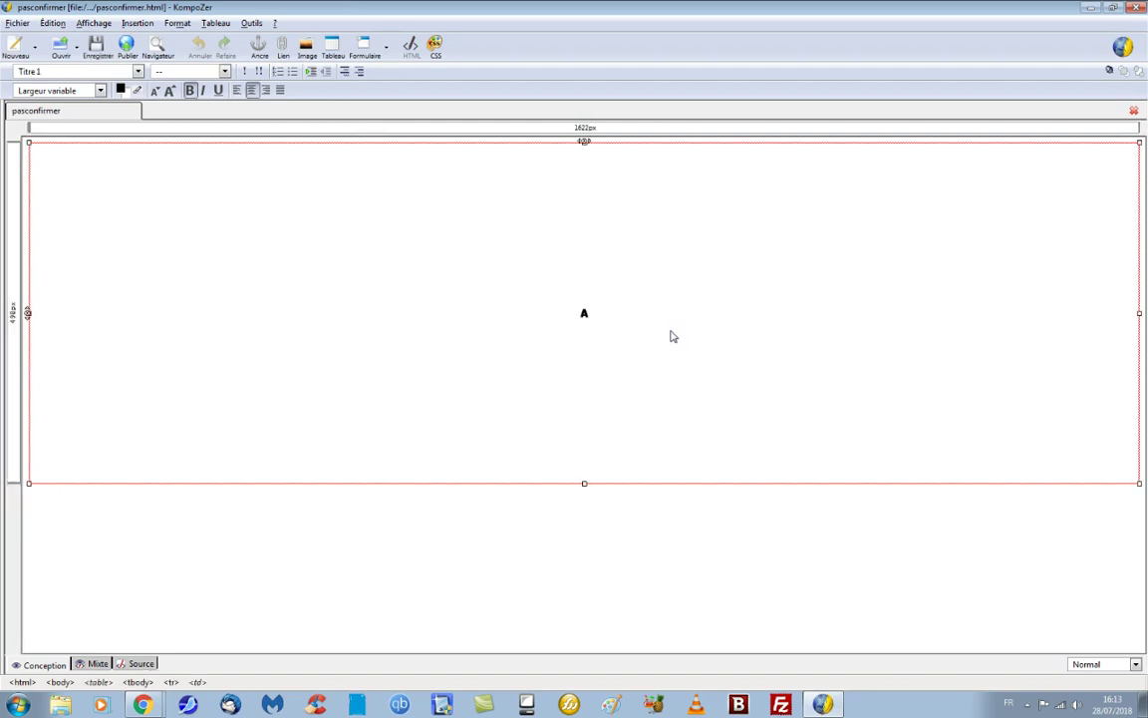
{"action": "type", "text": "NNULATION"}
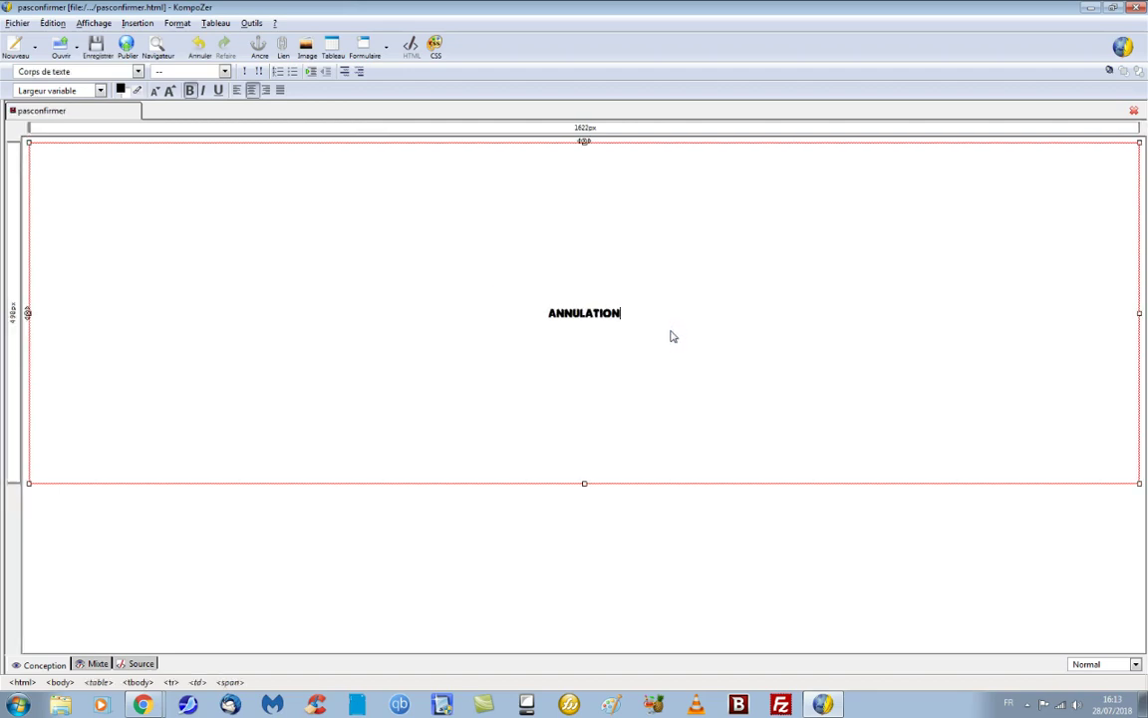
{"action": "type", "text": " DE VOTRE ACHAT"}
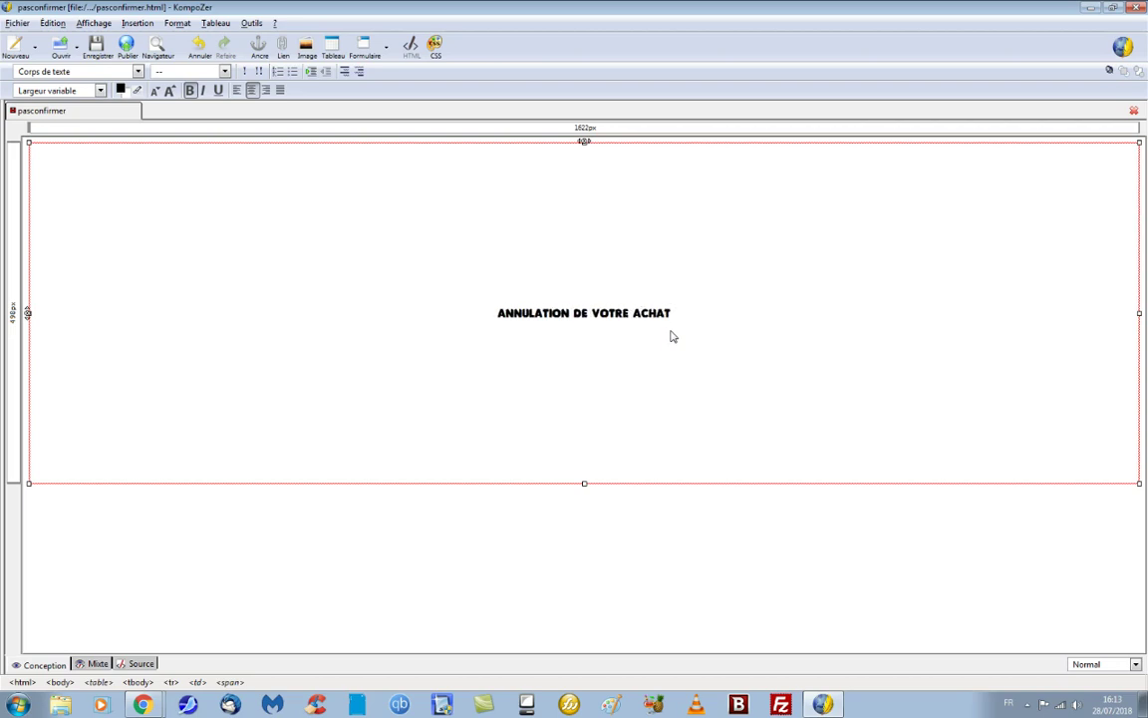
- Format the text "ANNULATION DE VOTRE ACHAT" as a Titre 1 heading
{"action": "left_click_drag", "start_coordinate": [499, 315], "coordinate": [697, 318]}
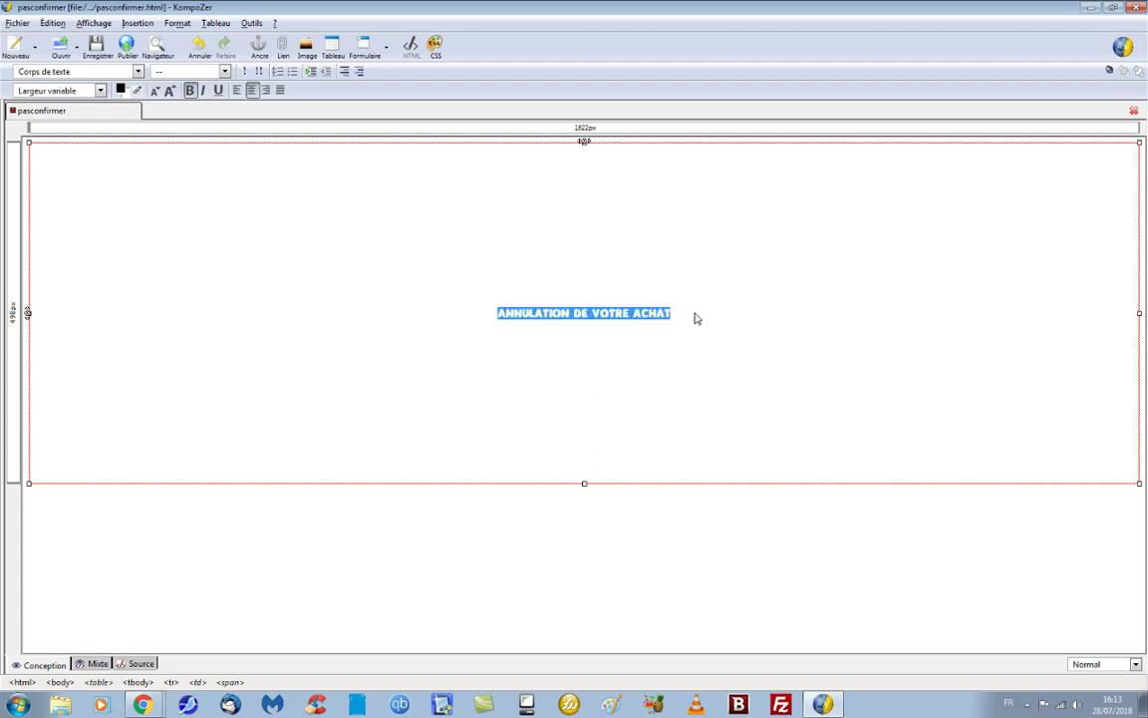
{"action": "left_click", "coordinate": [137, 72]}
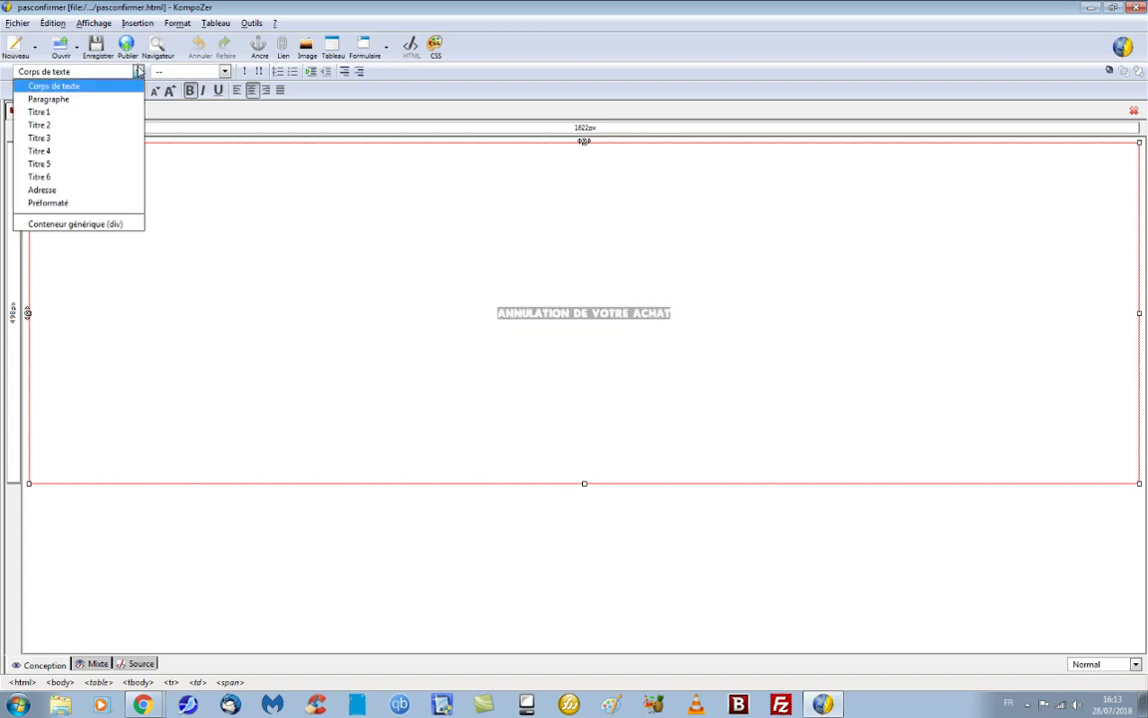
{"action": "left_click", "coordinate": [90, 112]}
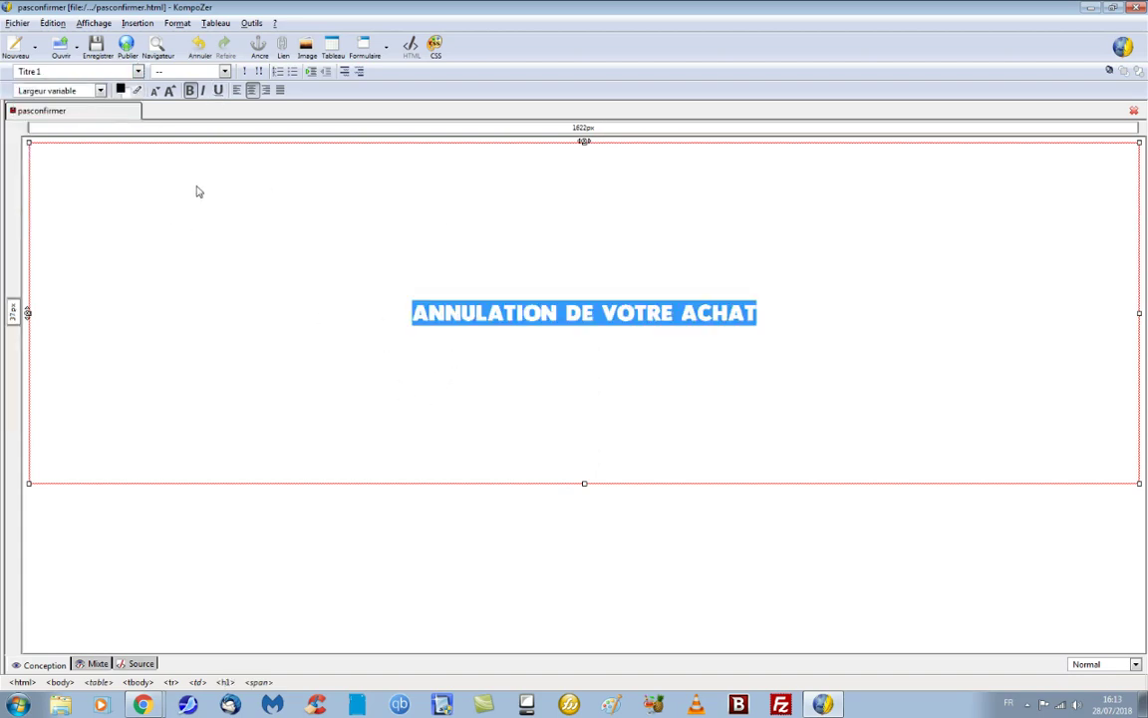
{"action": "left_click", "coordinate": [476, 327]}
- Color the word ANNULATION in the heading pure red using the predefined colors
{"action": "left_click_drag", "start_coordinate": [413, 313], "coordinate": [557, 314]}
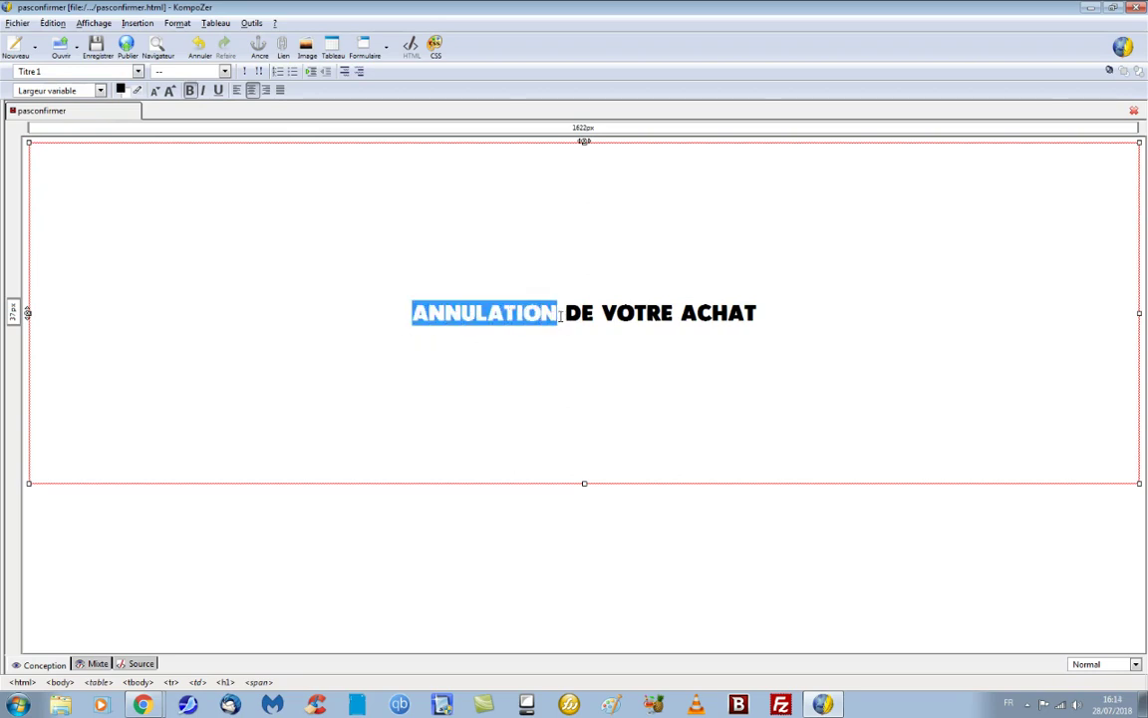
{"action": "left_click", "coordinate": [119, 90]}
{"action": "left_click", "coordinate": [197, 85]}
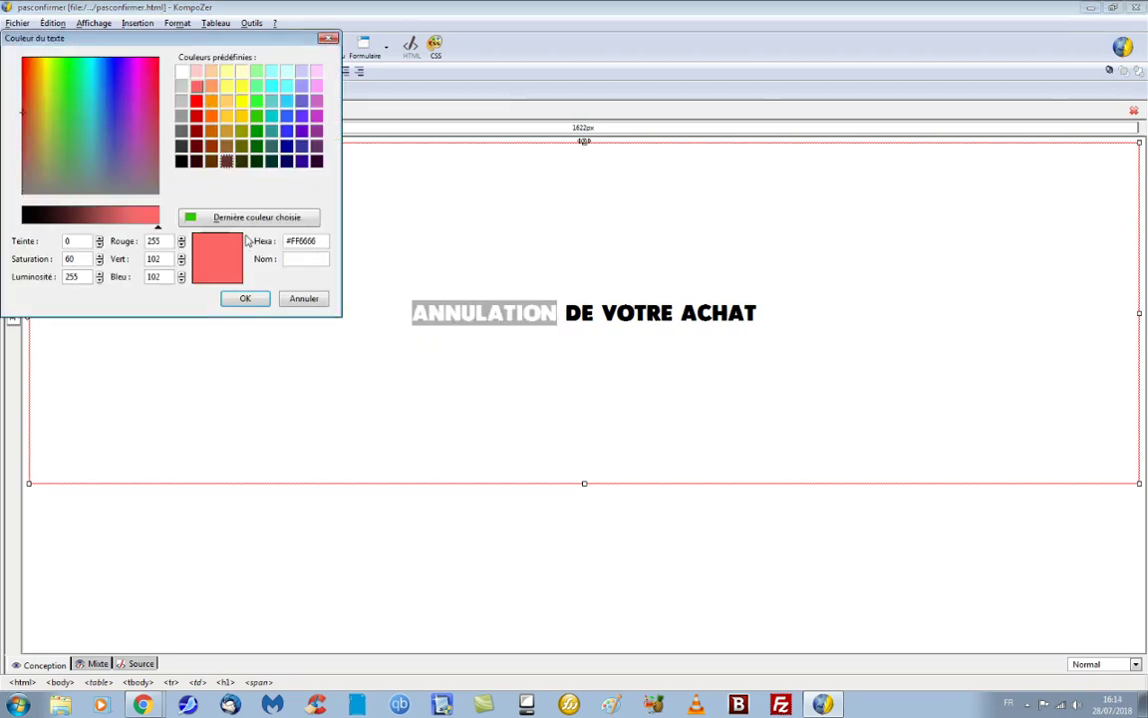
{"action": "left_click", "coordinate": [196, 101]}
{"action": "left_click", "coordinate": [244, 298]}
{"action": "left_click", "coordinate": [520, 354]}
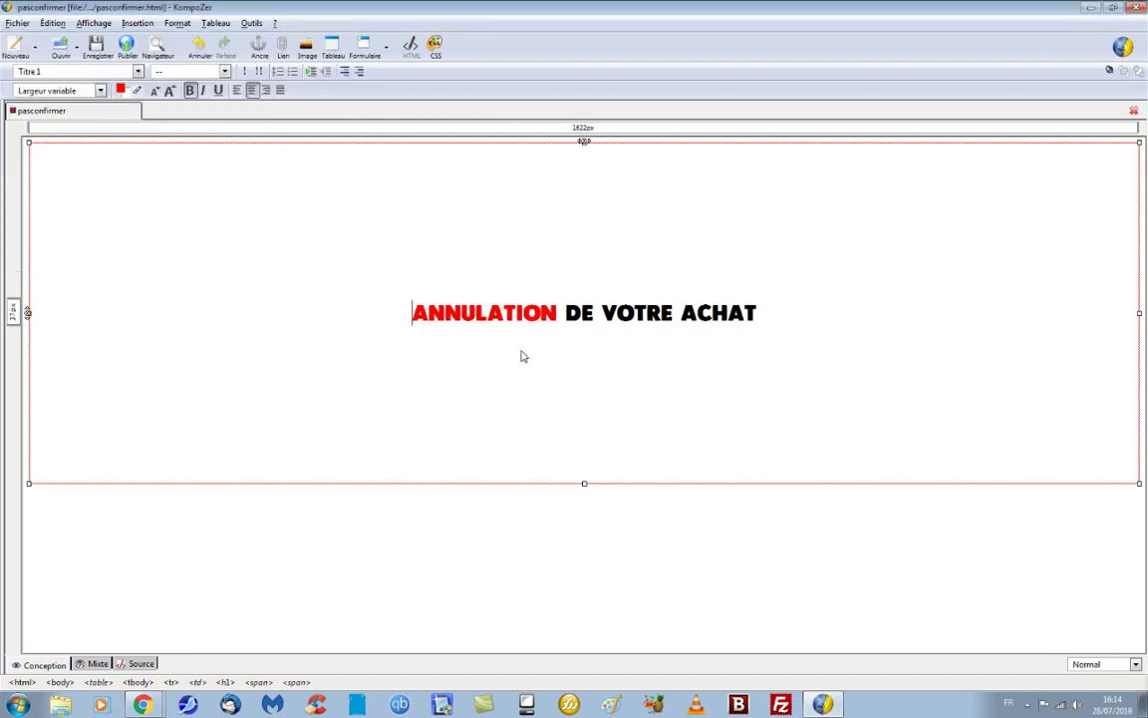
- Save the cancellation page under the new name annulation as an HTML file on the Bureau
{"action": "left_click", "coordinate": [15, 24]}
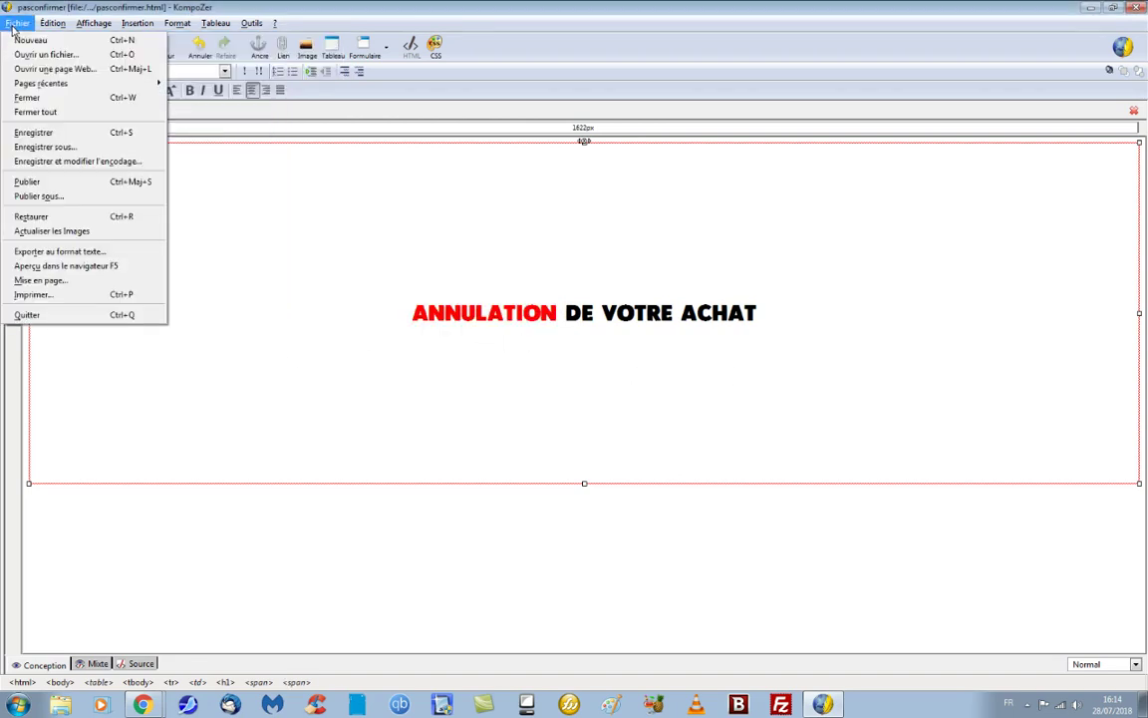
{"action": "left_click", "coordinate": [40, 147]}
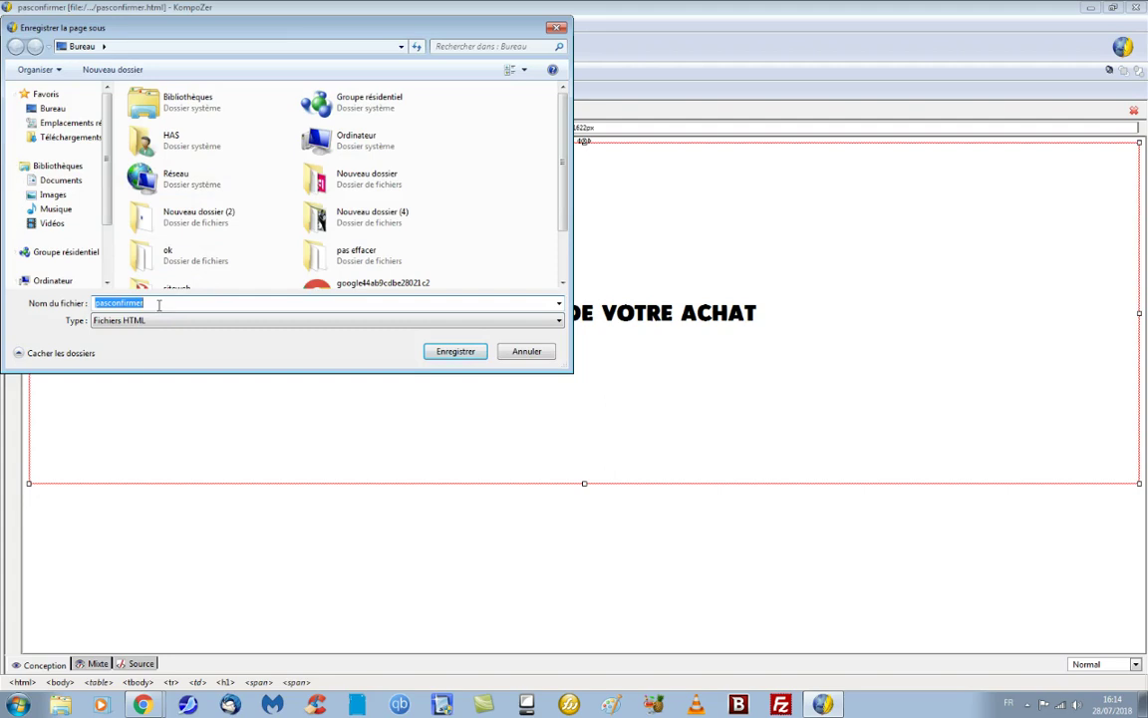
{"action": "type", "text": "annulation"}
{"action": "left_click_drag", "start_coordinate": [390, 21], "coordinate": [437, 89]}
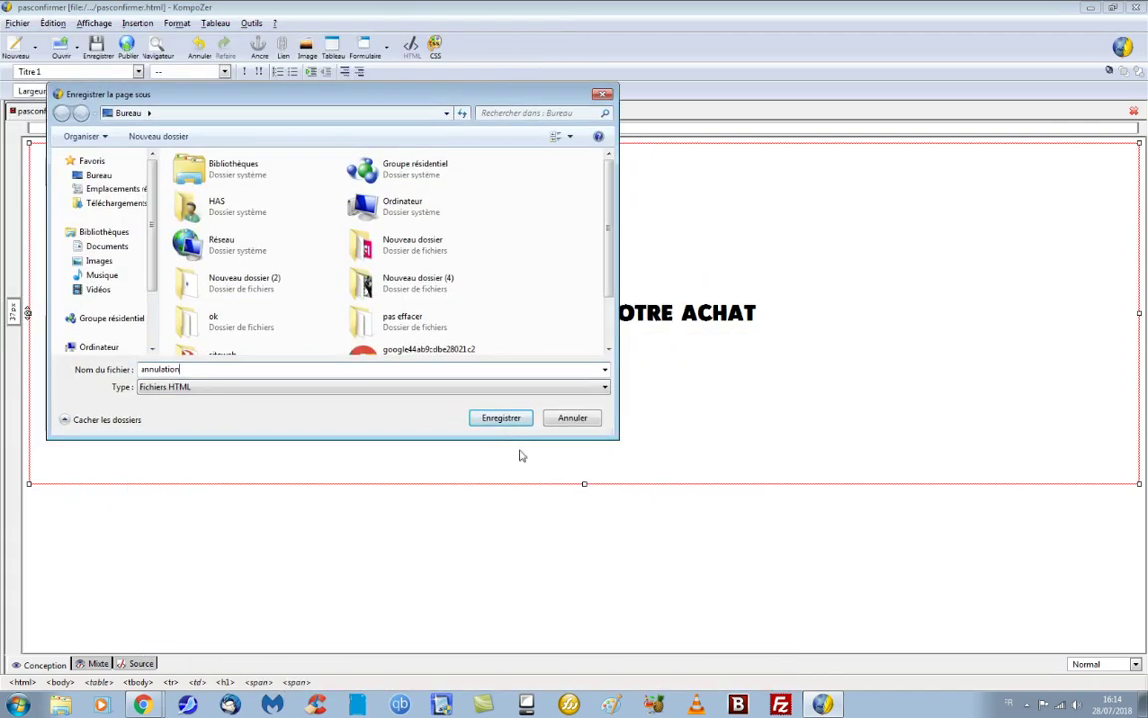
{"action": "left_click", "coordinate": [520, 418]}
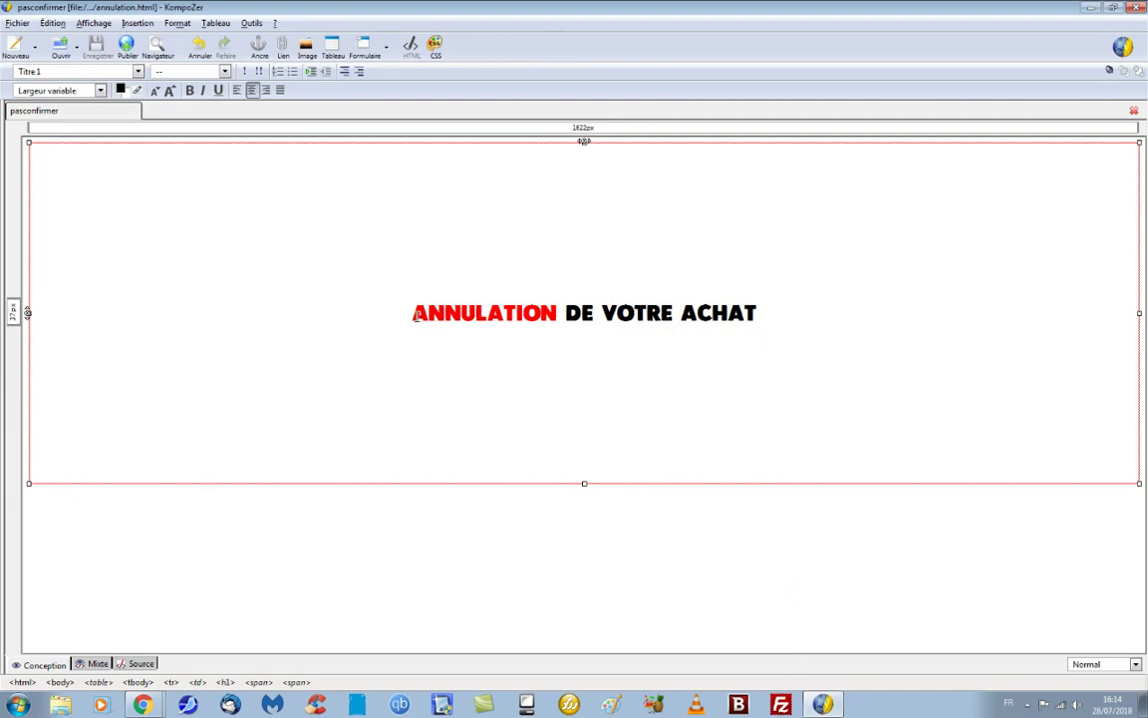
- Replace the word ANNULATION in the heading with "MERCI POUR"
{"action": "left_click_drag", "start_coordinate": [414, 315], "coordinate": [554, 313]}
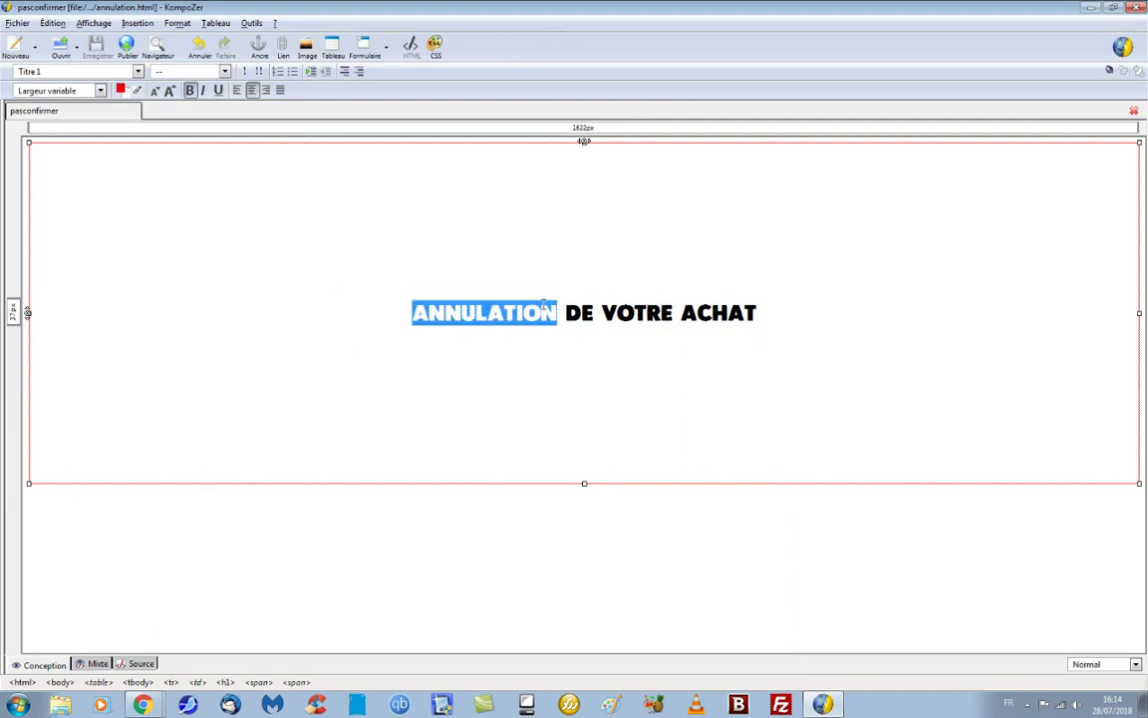
{"action": "type", "text": "MERCI"}
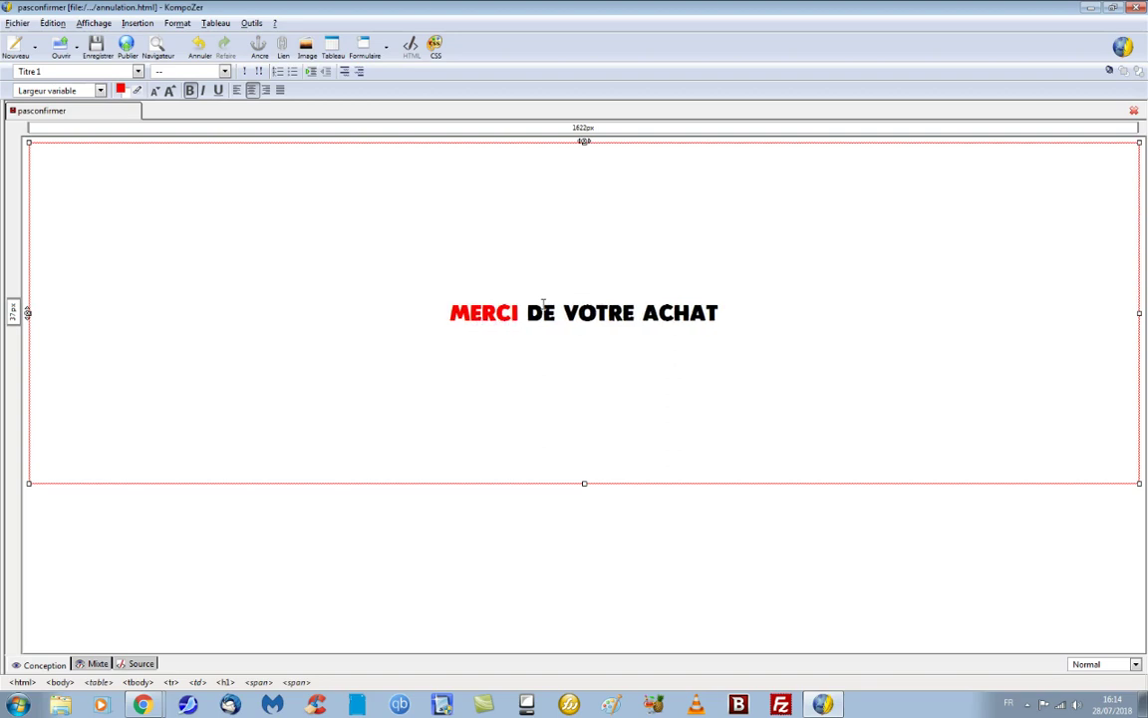
{"action": "type", "text": " POUR"}
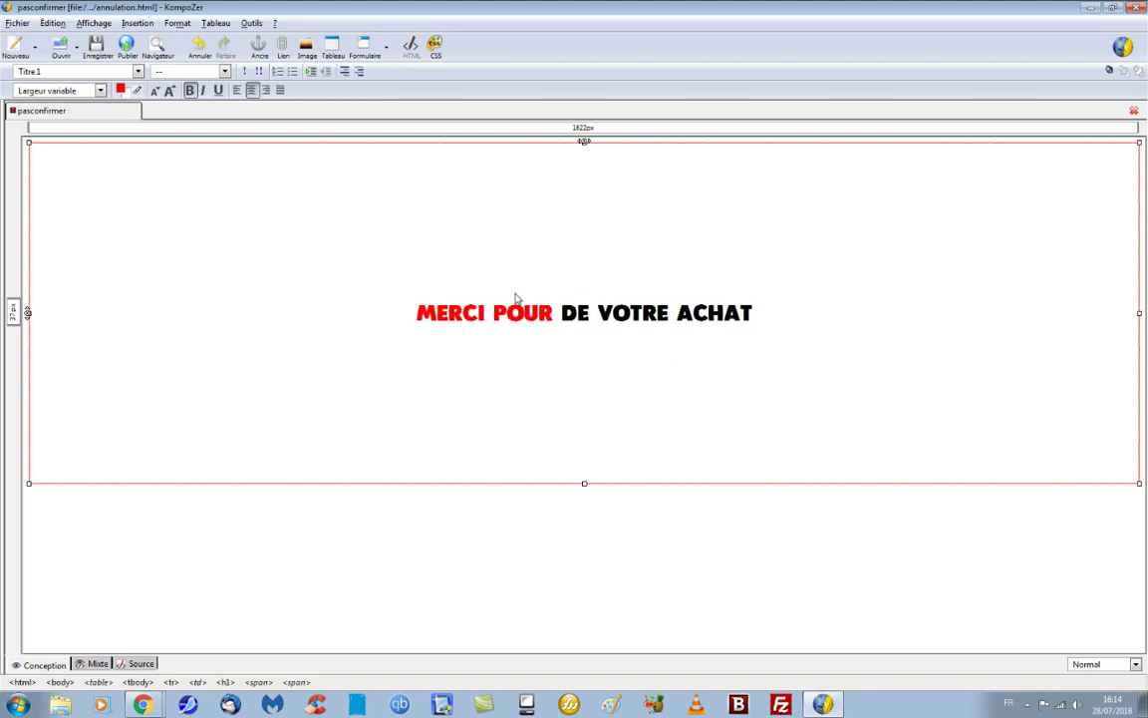
- Color the word POUR in the heading black using the predefined colors
{"action": "left_click_drag", "start_coordinate": [494, 313], "coordinate": [560, 315]}
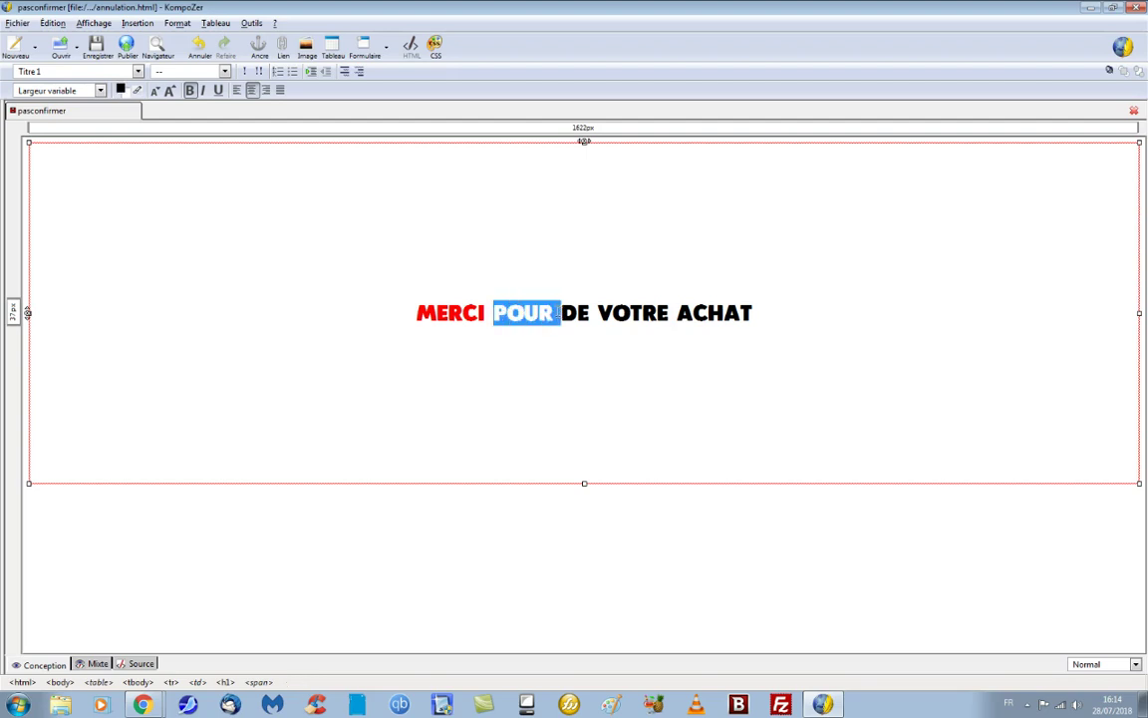
{"action": "left_click", "coordinate": [127, 91]}
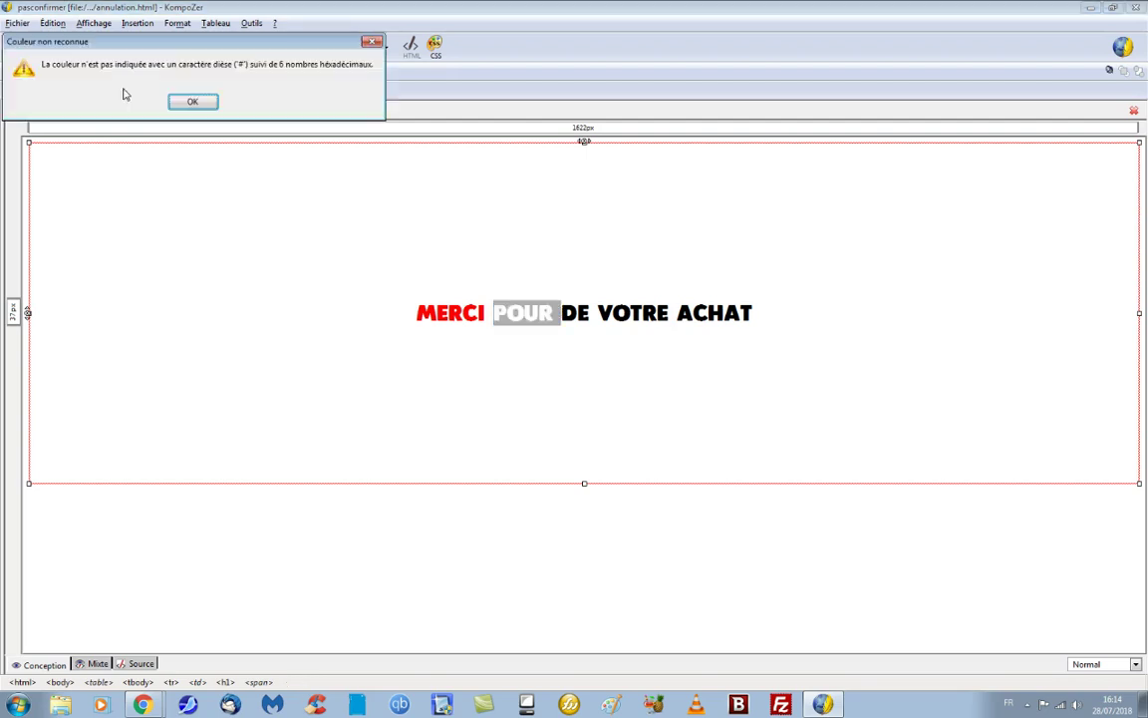
{"action": "left_click", "coordinate": [193, 102]}
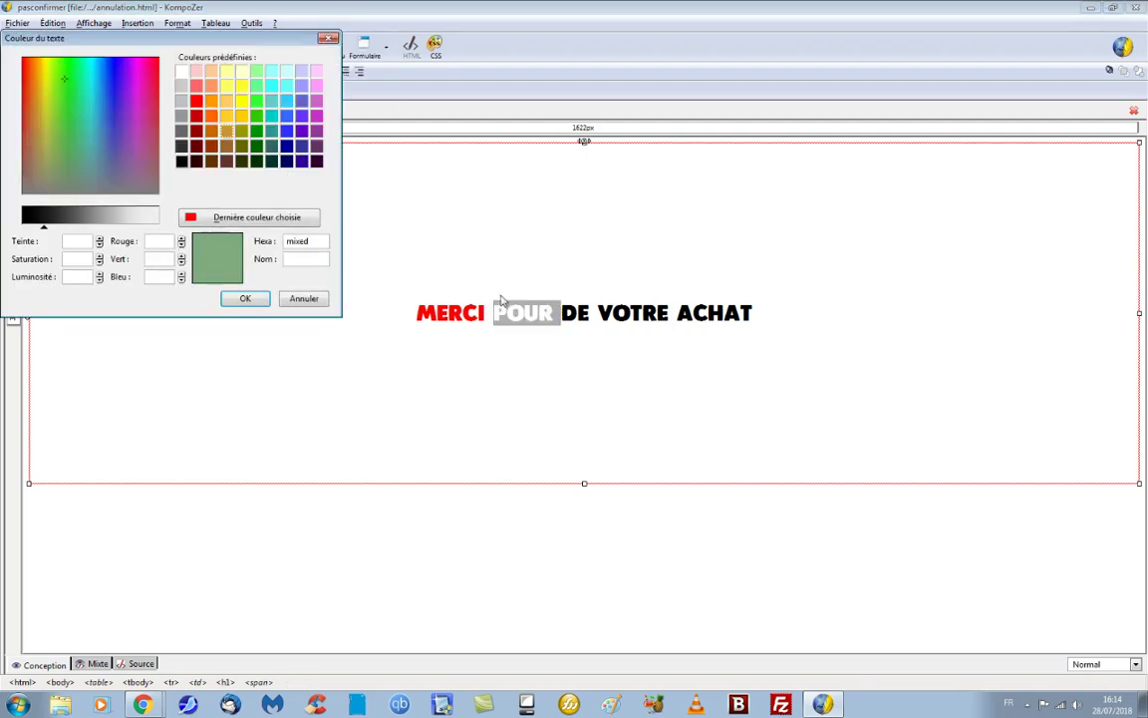
{"action": "left_click", "coordinate": [180, 162]}
{"action": "left_click", "coordinate": [245, 298]}
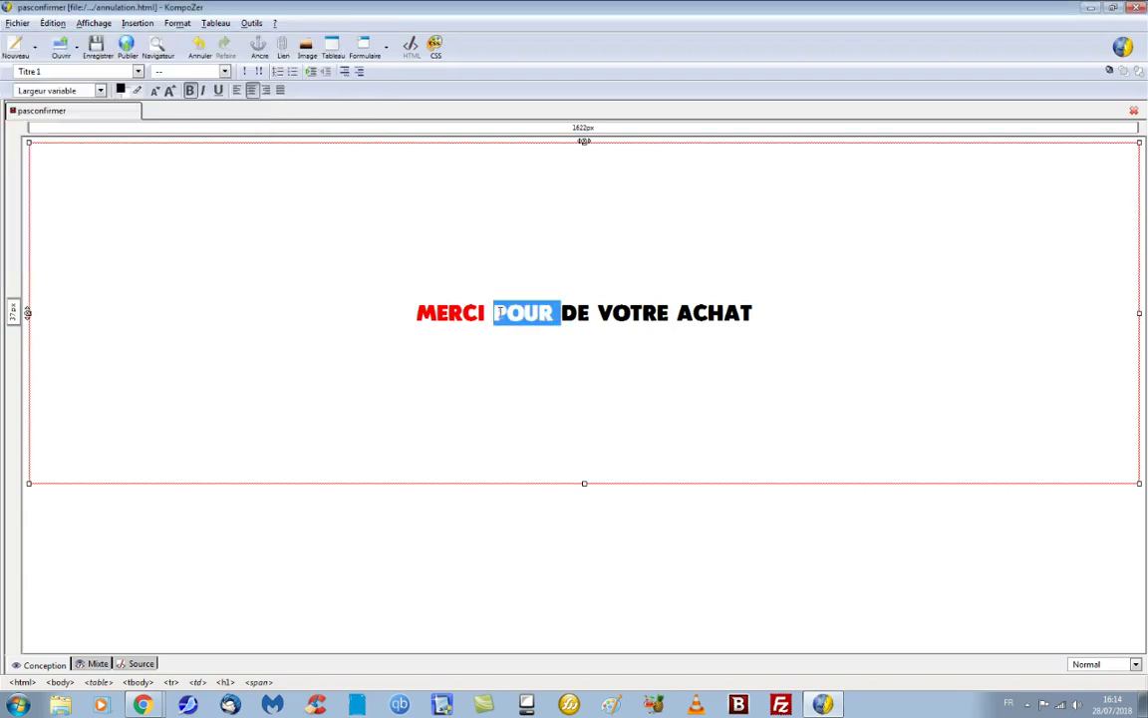
{"action": "left_click", "coordinate": [486, 315]}
- Color the word MERCI in the heading green using the predefined colors
{"action": "left_click_drag", "start_coordinate": [416, 314], "coordinate": [484, 315]}
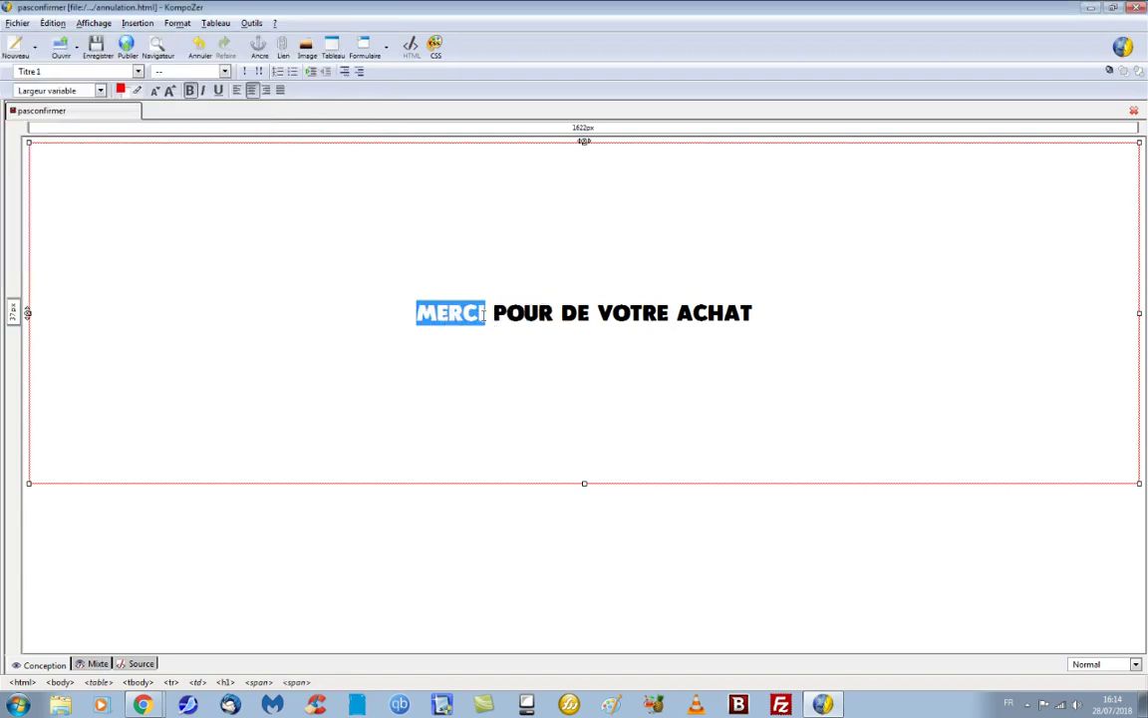
{"action": "left_click", "coordinate": [120, 89]}
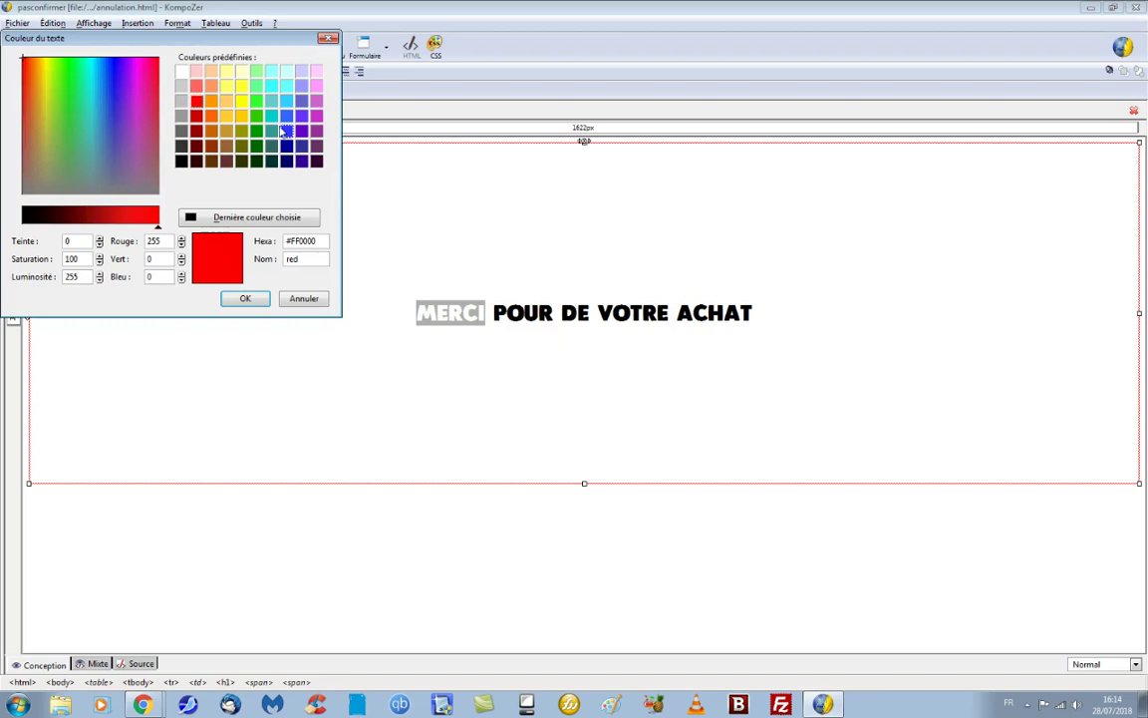
{"action": "left_click", "coordinate": [256, 133]}
{"action": "left_click", "coordinate": [244, 298]}
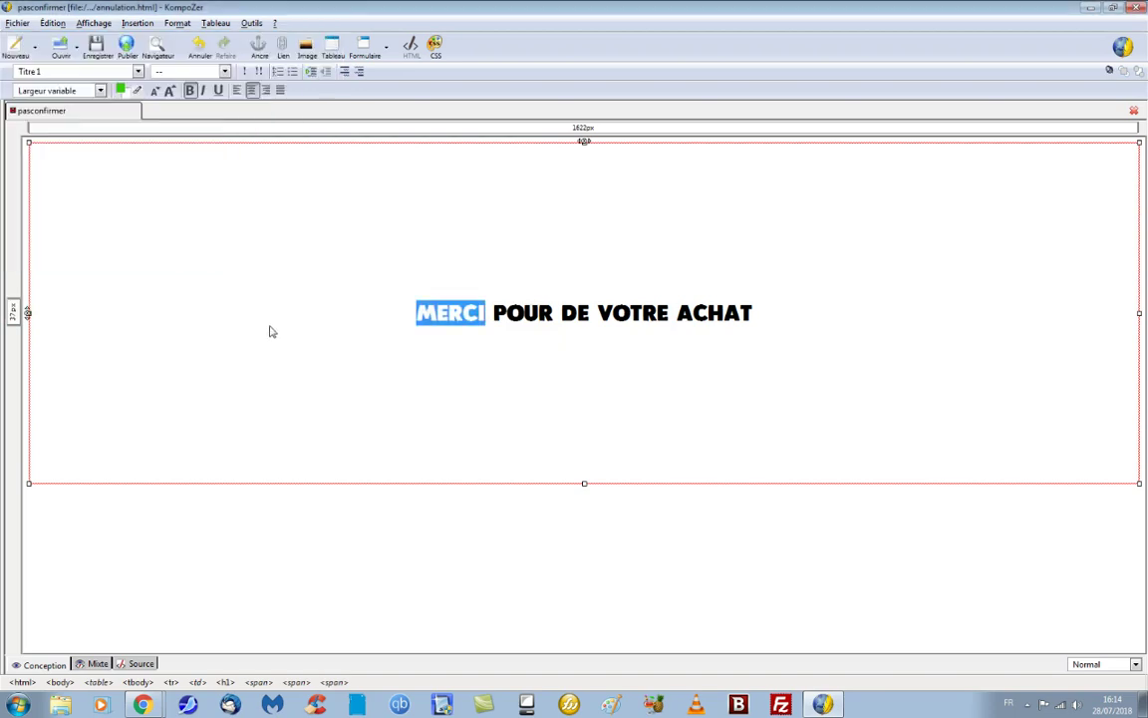
- Save the page as merci on the Bureau, overwriting the existing file, and check it in the browser
{"action": "left_click", "coordinate": [17, 23]}
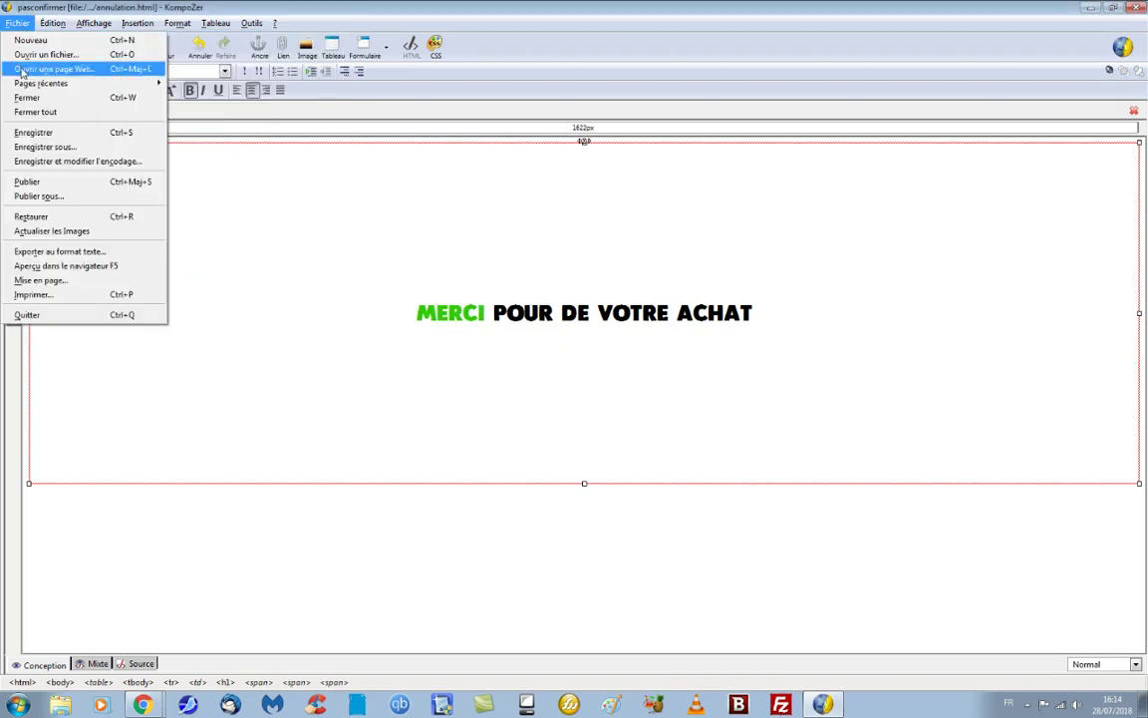
{"action": "left_click", "coordinate": [45, 148]}
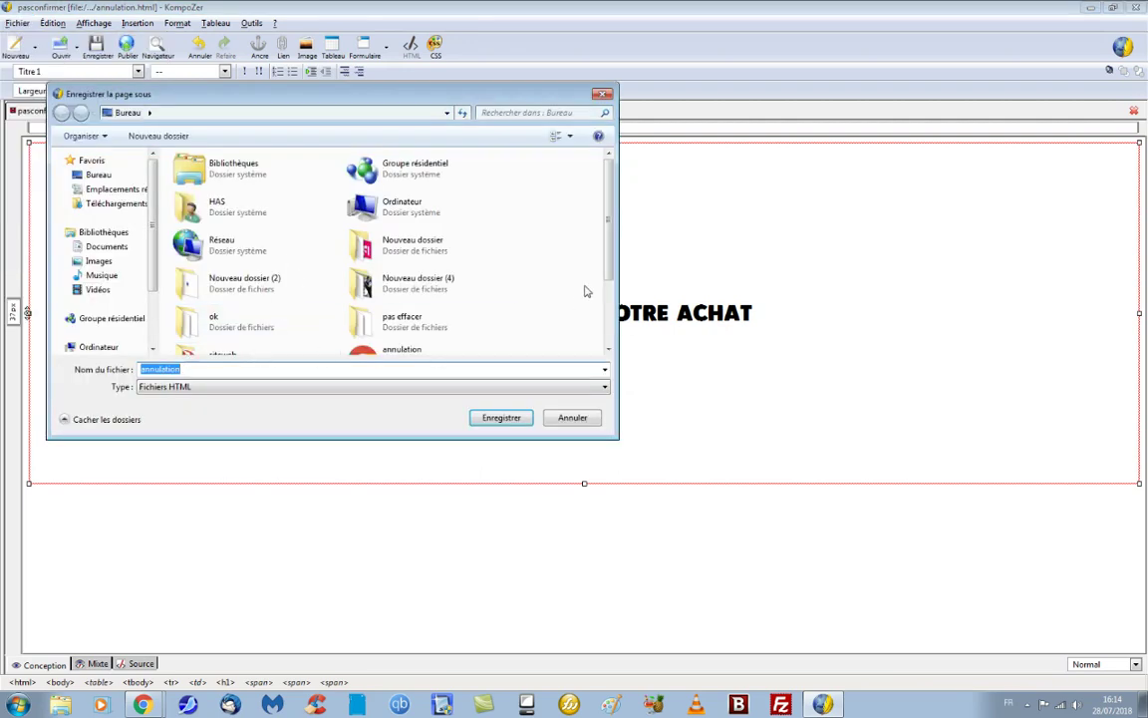
{"action": "scroll", "coordinate": [607, 267], "scroll_direction": "down", "scroll_amount": 3}
{"action": "left_click", "coordinate": [398, 298]}
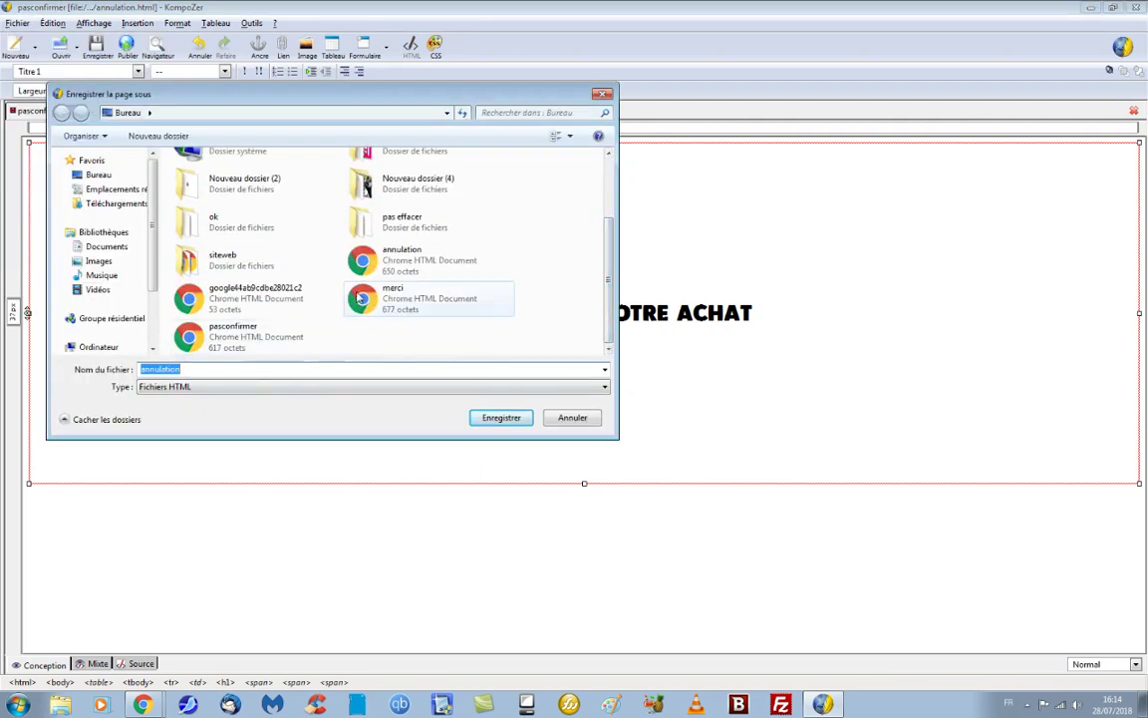
{"action": "left_click", "coordinate": [502, 418]}
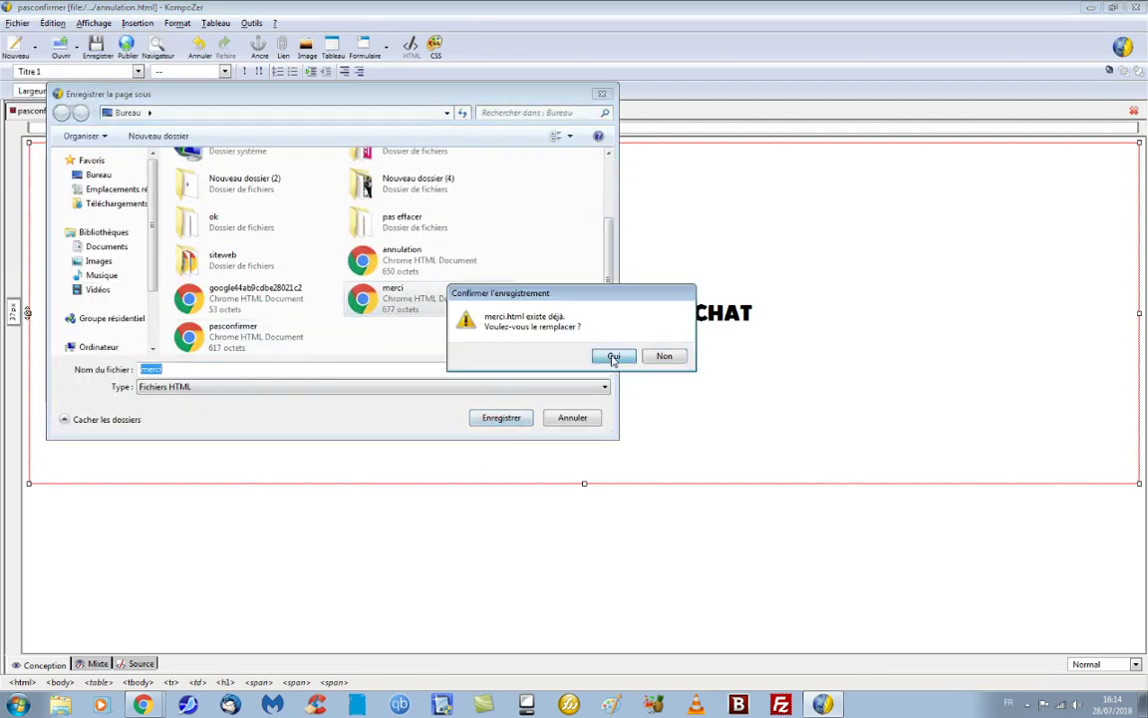
{"action": "left_click", "coordinate": [615, 356]}
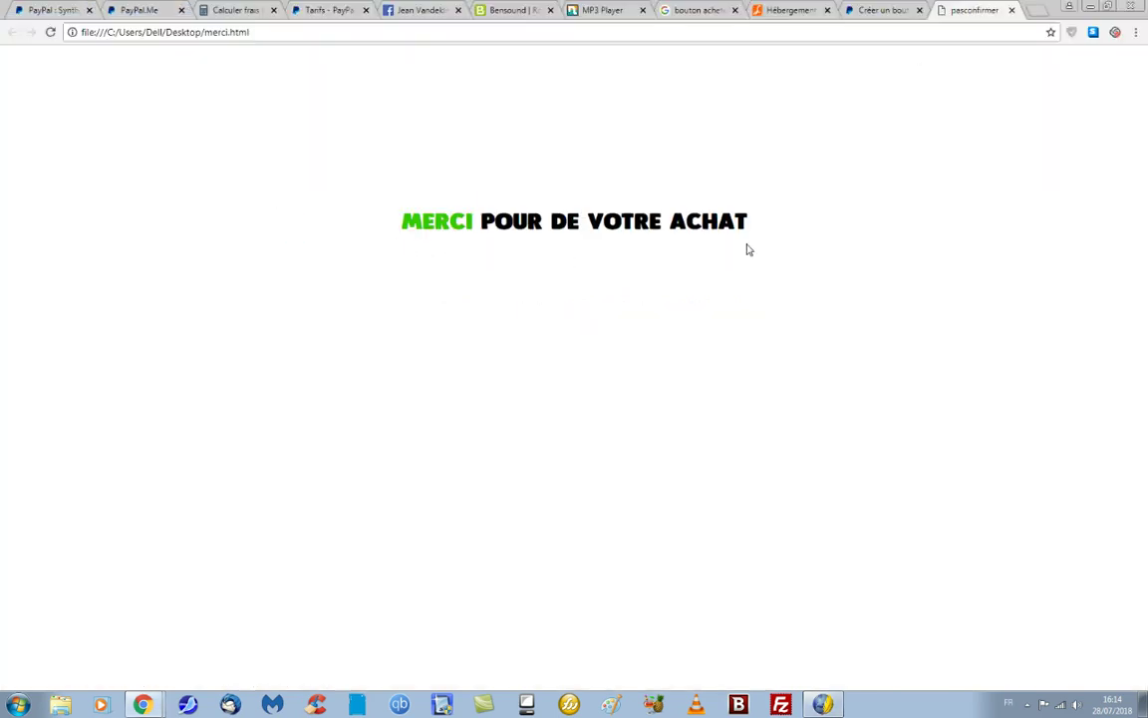
{"action": "left_click", "coordinate": [1091, 10]}
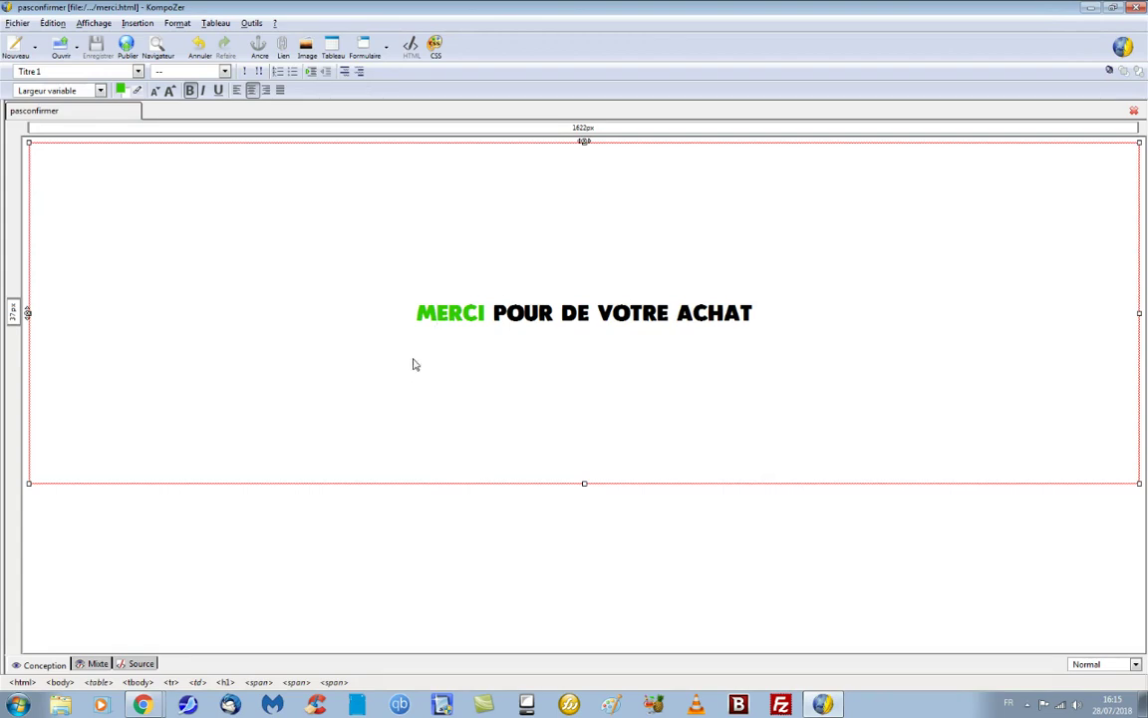
- Minimize KompoZer, launch FileZilla, dismiss the update notice, and connect to the saved tutogratuit.be site
{"action": "left_click", "coordinate": [1090, 9]}
{"action": "left_click_drag", "start_coordinate": [729, 71], "coordinate": [663, 190]}
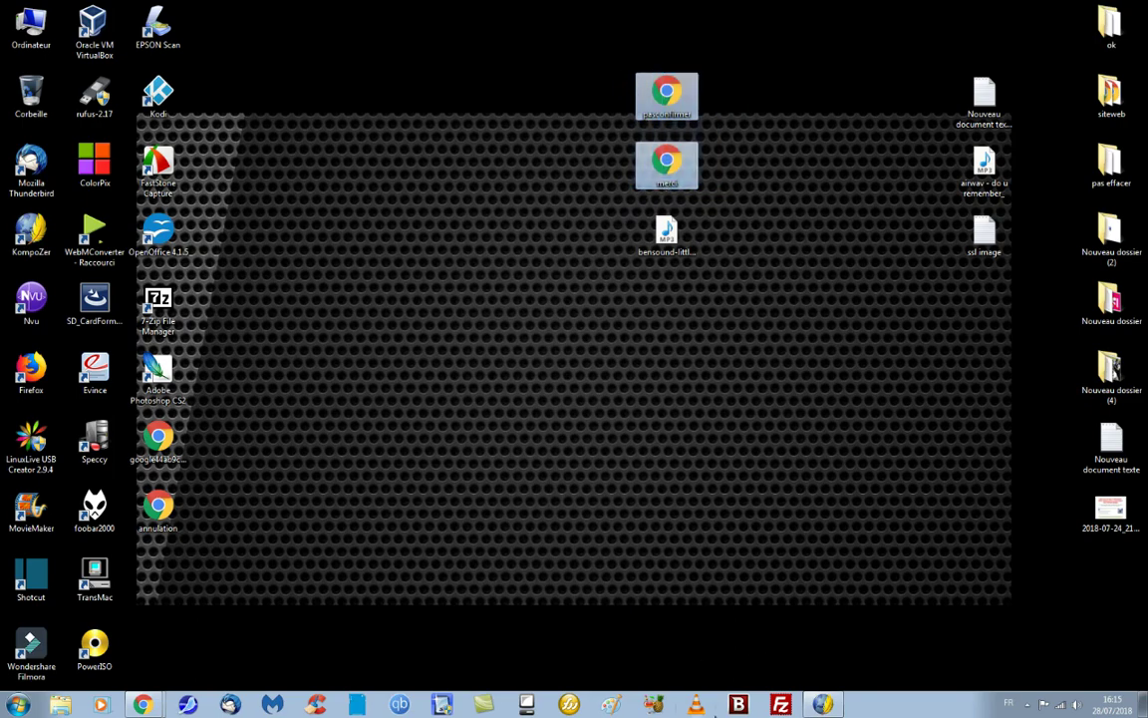
{"action": "left_click", "coordinate": [781, 704]}
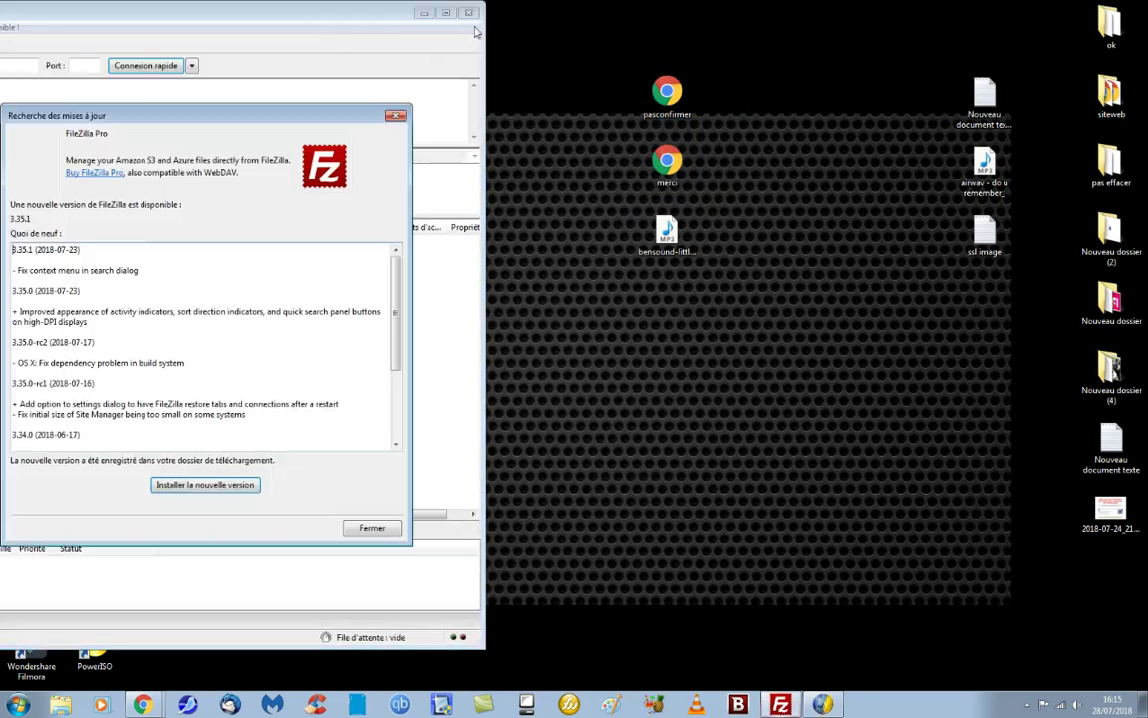
{"action": "left_click", "coordinate": [371, 528]}
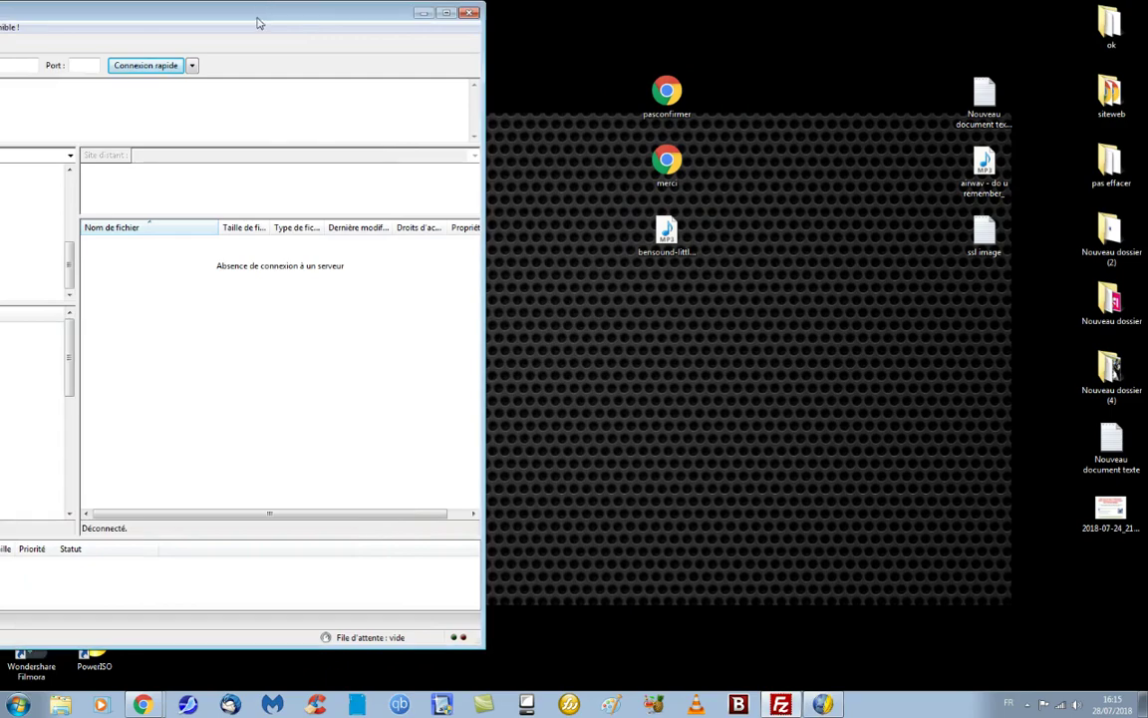
{"action": "left_click_drag", "start_coordinate": [257, 22], "coordinate": [659, 39]}
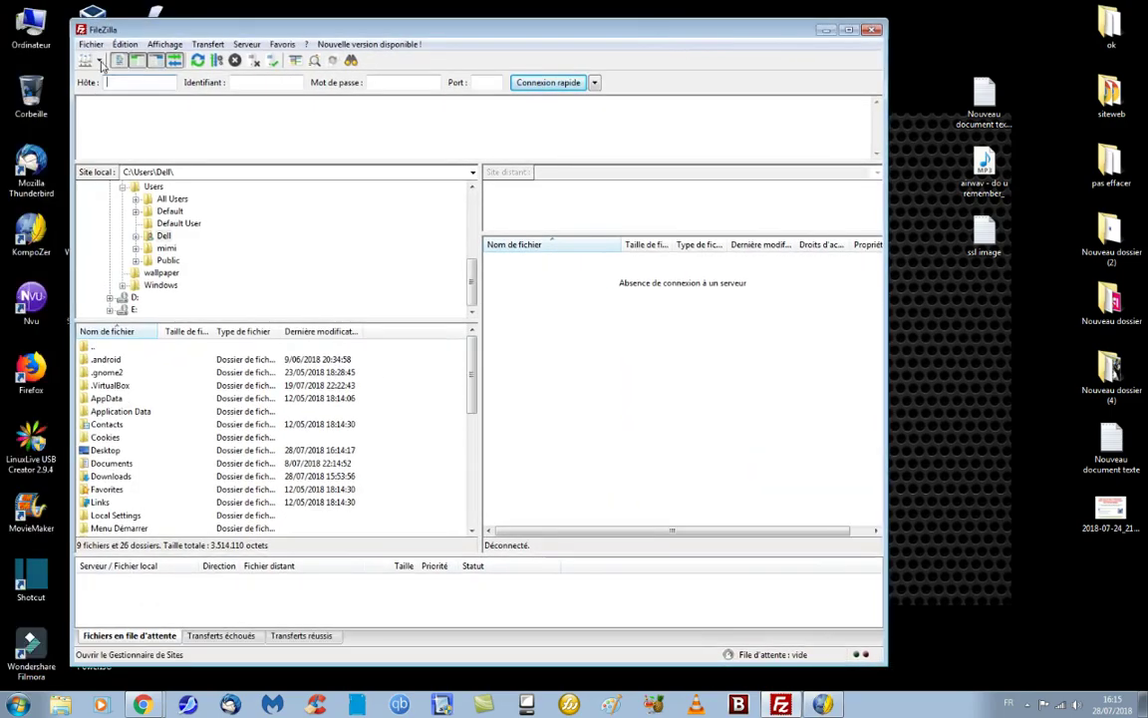
{"action": "left_click", "coordinate": [101, 63]}
{"action": "left_click", "coordinate": [119, 79]}
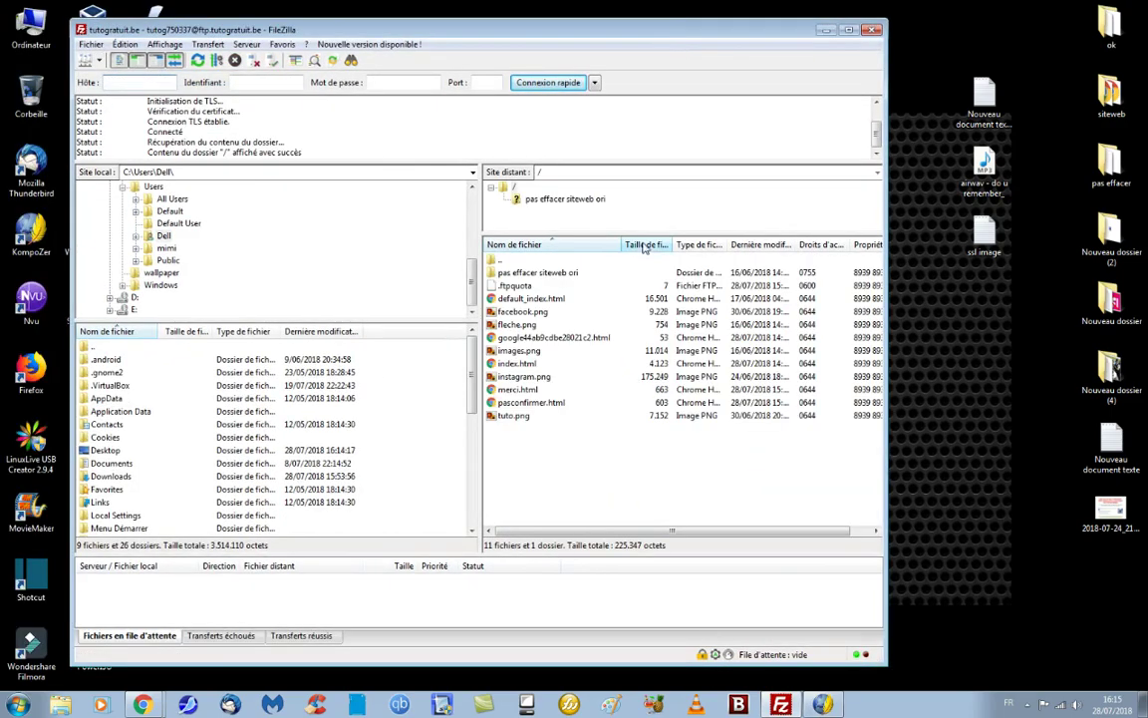
- Delete the old pasconfirmer.html and merci.html files from the server's root folder
{"action": "left_click", "coordinate": [514, 406]}
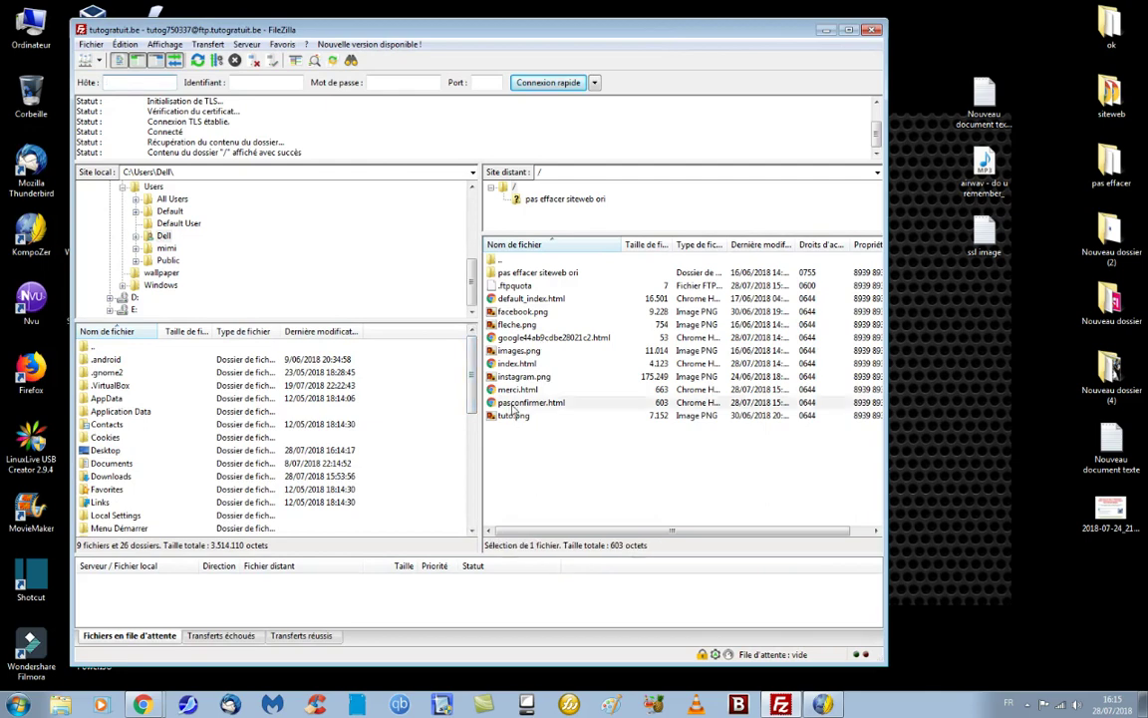
{"action": "key", "text": "Delete"}
{"action": "left_click", "coordinate": [603, 403]}
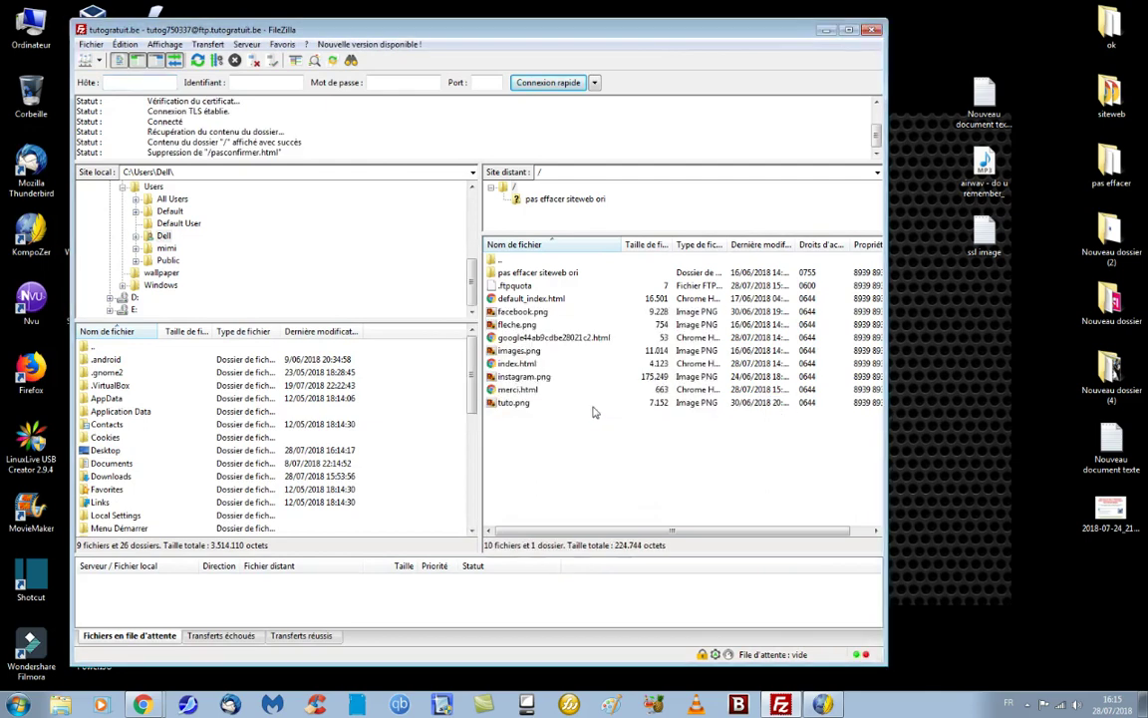
{"action": "left_click", "coordinate": [517, 389]}
{"action": "key", "text": "Delete"}
{"action": "key", "text": "Return"}
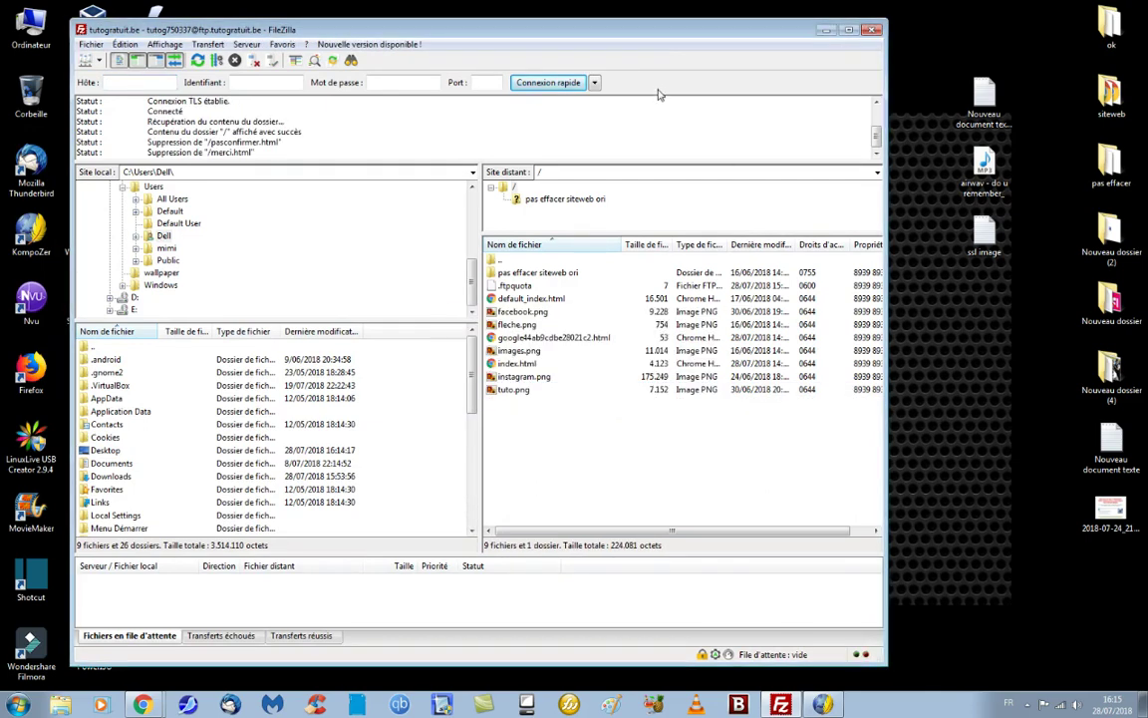
- Move the FileZilla window clear of the desktop files and send pasconfirmer from the desktop to the Corbeille
{"action": "left_click_drag", "start_coordinate": [613, 43], "coordinate": [760, 215]}
{"action": "left_click", "coordinate": [667, 92]}
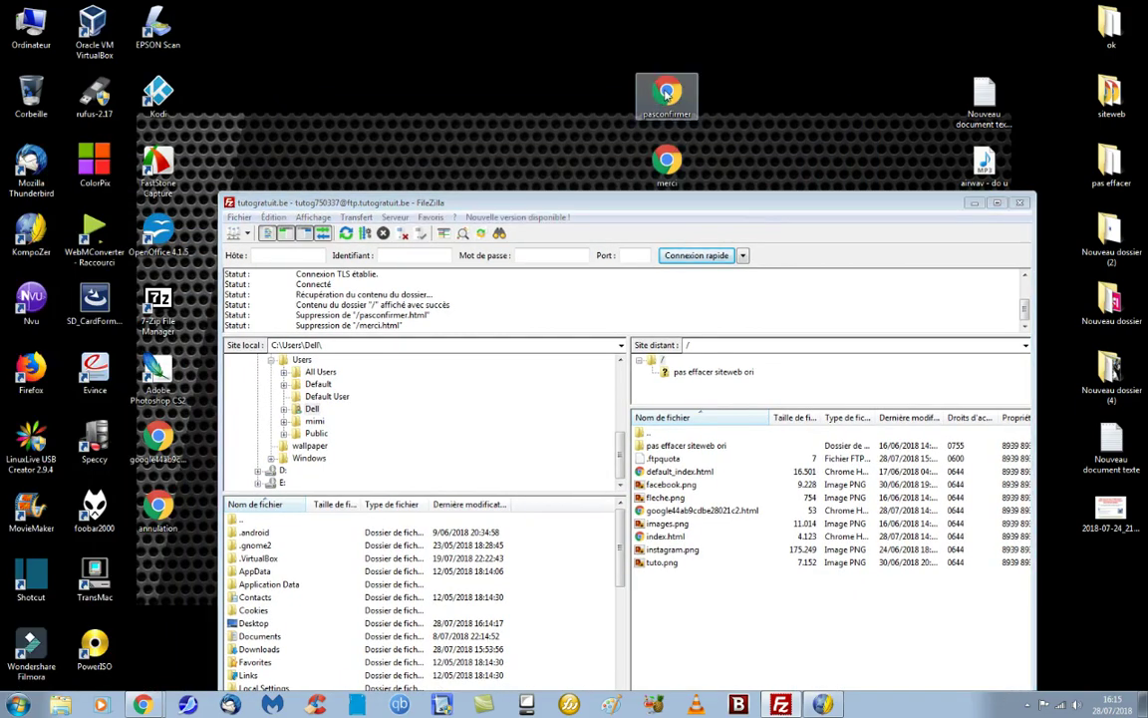
{"action": "left_click", "coordinate": [738, 183]}
{"action": "left_click_drag", "start_coordinate": [739, 206], "coordinate": [765, 234]}
{"action": "left_click_drag", "start_coordinate": [681, 96], "coordinate": [46, 98]}
- Upload the desktop files annulation.html and merci.html to the server's root folder
{"action": "left_click_drag", "start_coordinate": [164, 516], "coordinate": [698, 559]}
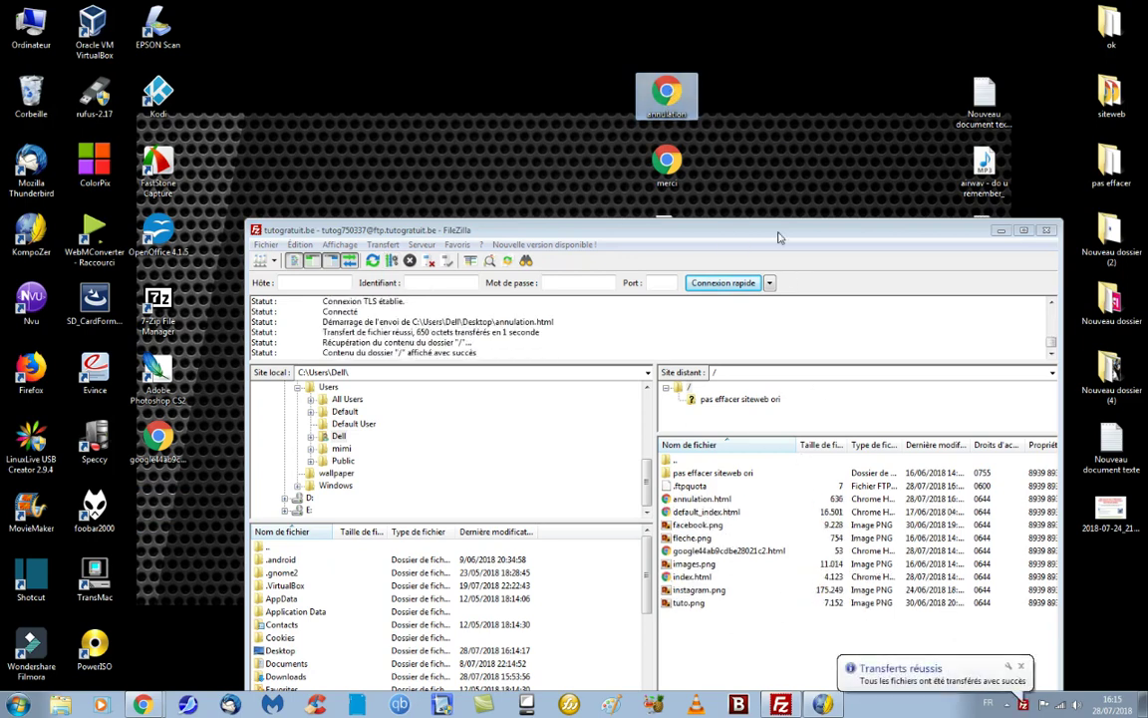
{"action": "left_click", "coordinate": [788, 154]}
{"action": "left_click_drag", "start_coordinate": [667, 160], "coordinate": [692, 600]}
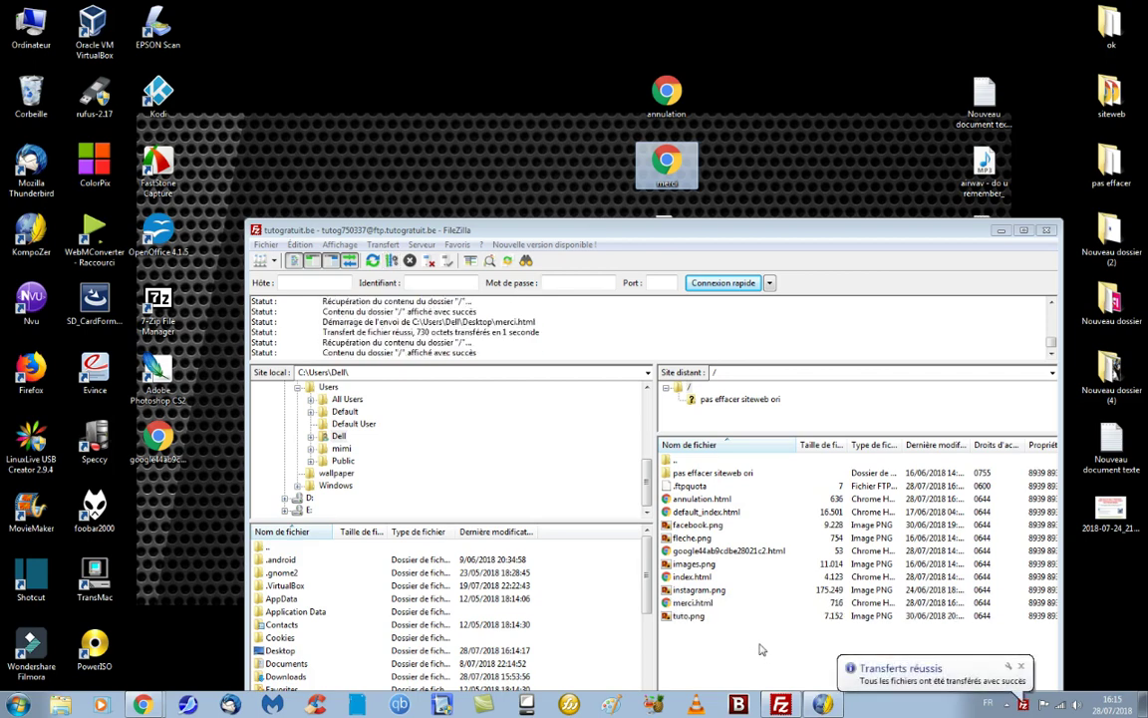
{"action": "left_click", "coordinate": [142, 705]}
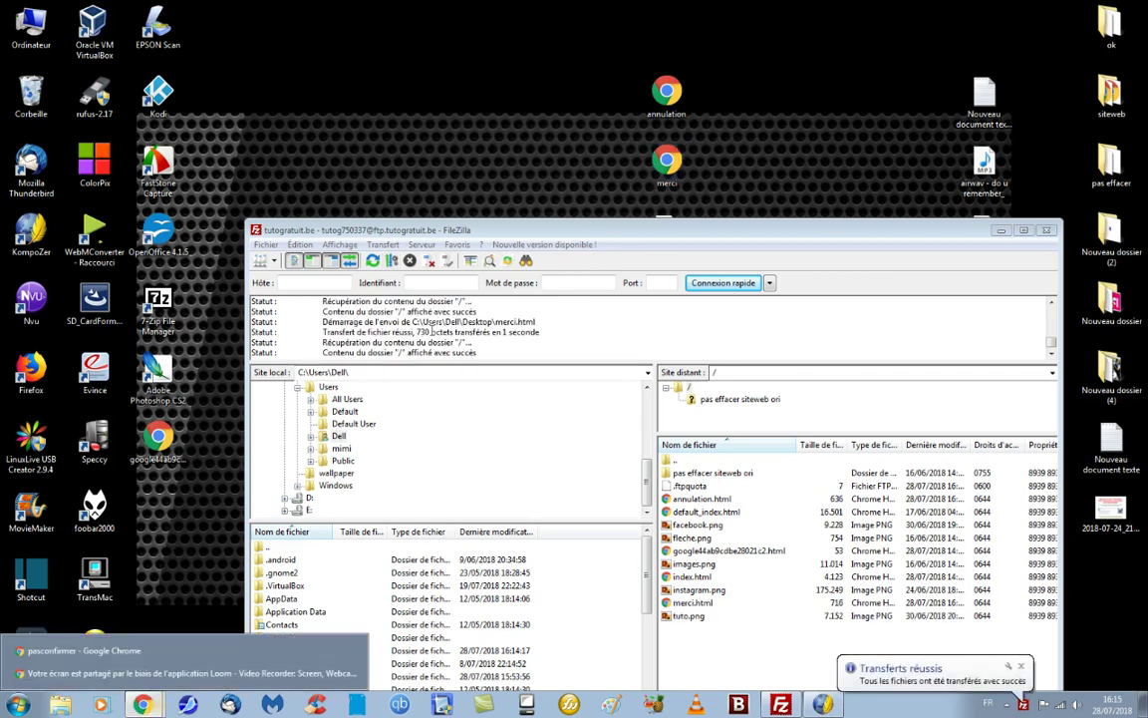
{"action": "left_click", "coordinate": [150, 586]}
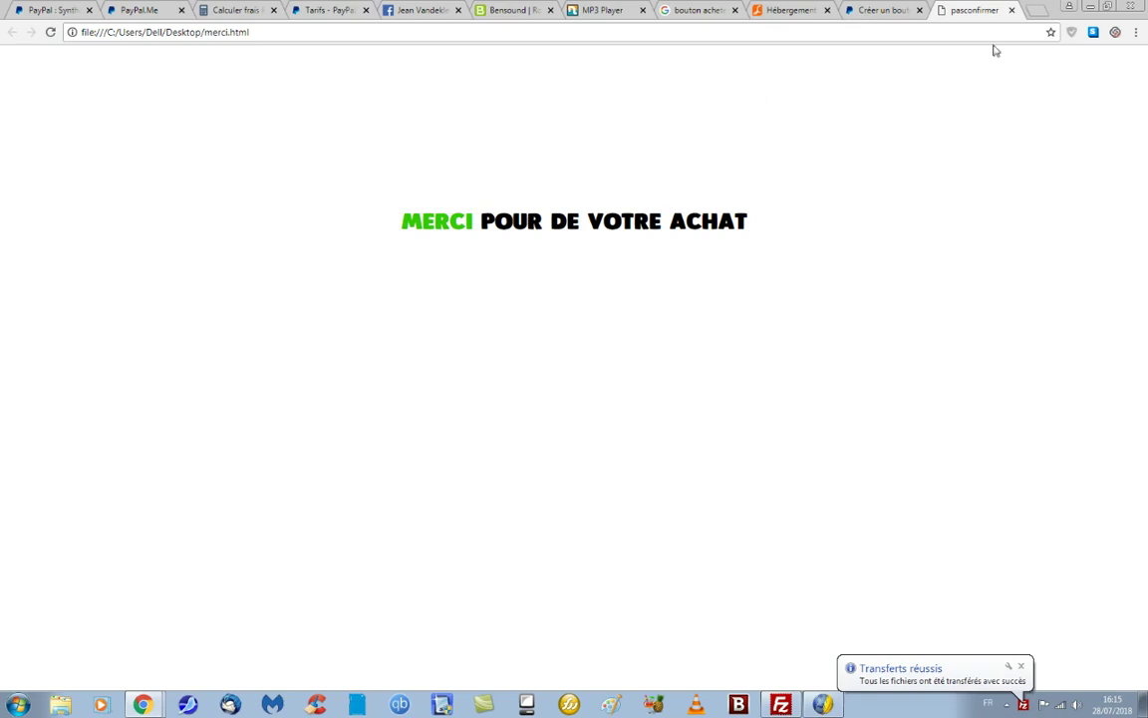
{"action": "left_click", "coordinate": [1036, 10]}
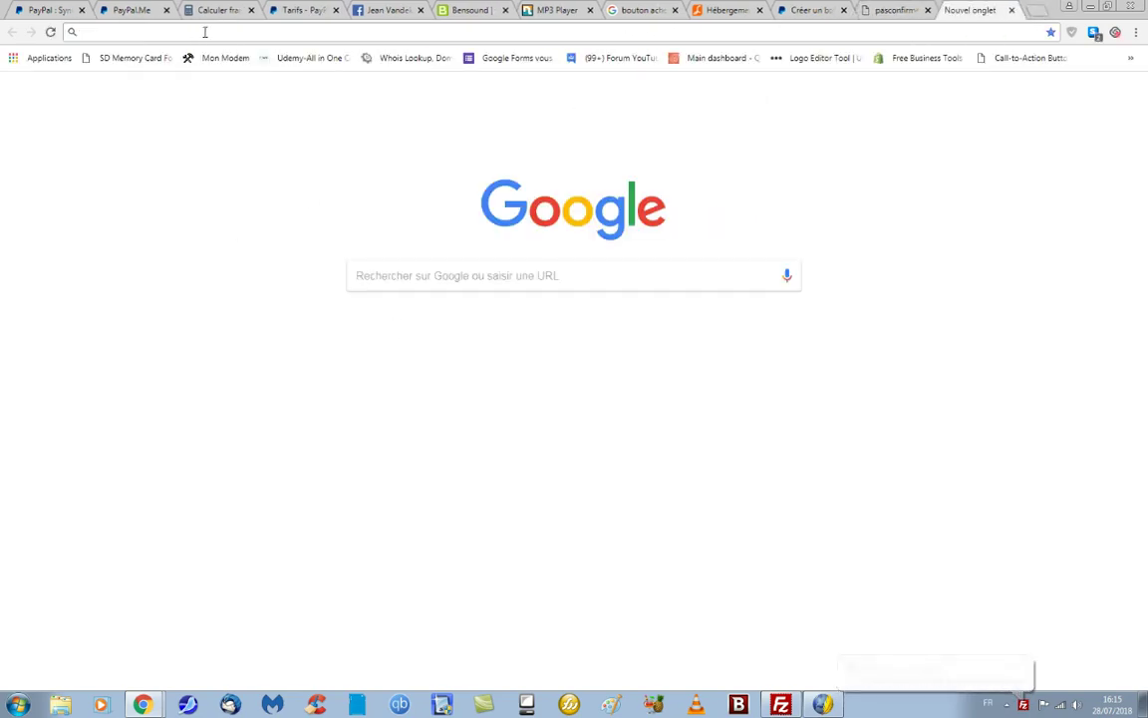
{"action": "type", "text": "www.tutogratu"}
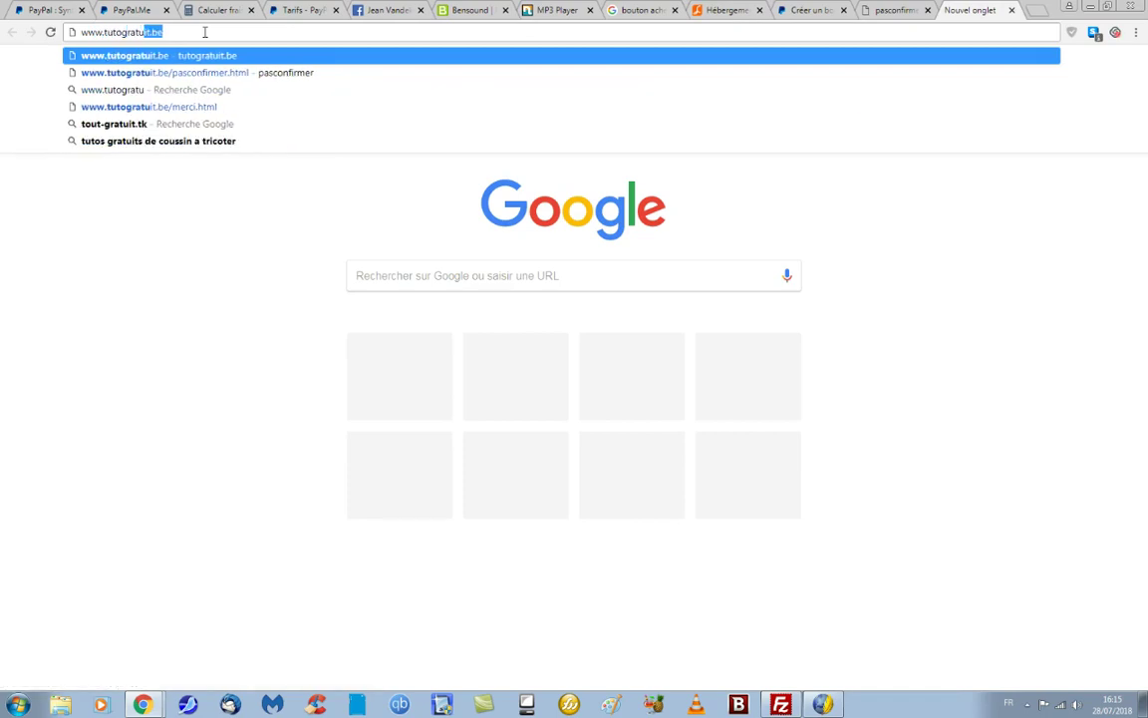
{"action": "type", "text": "it.be"}
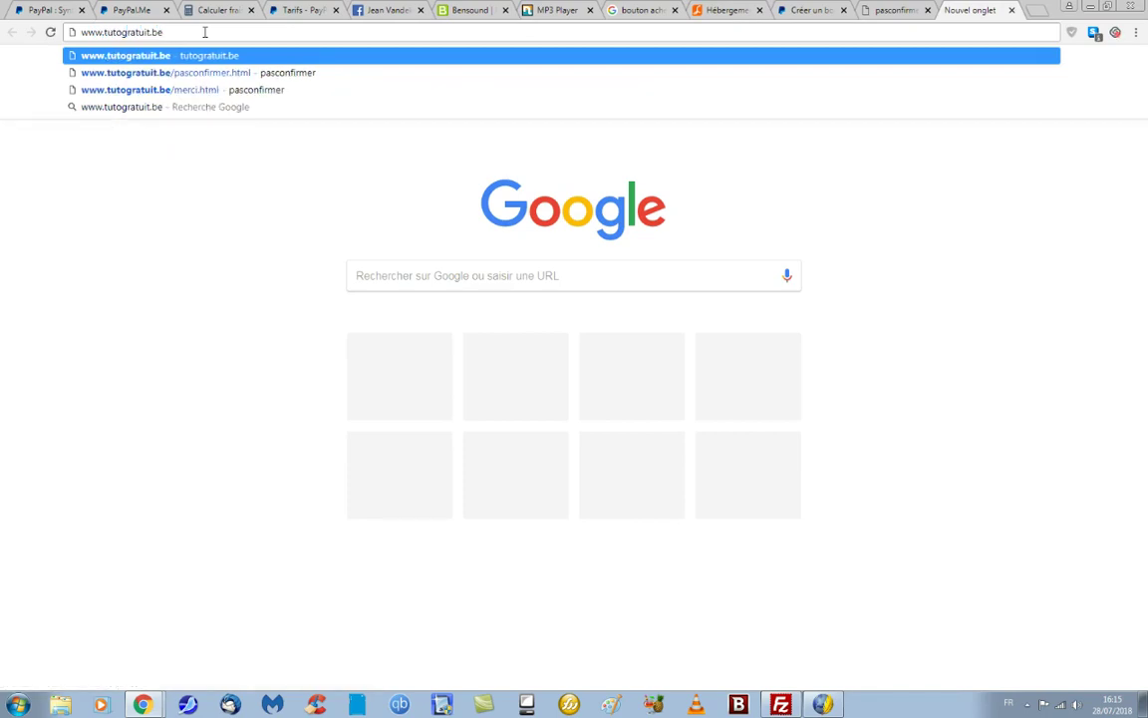
{"action": "type", "text": "/m"}
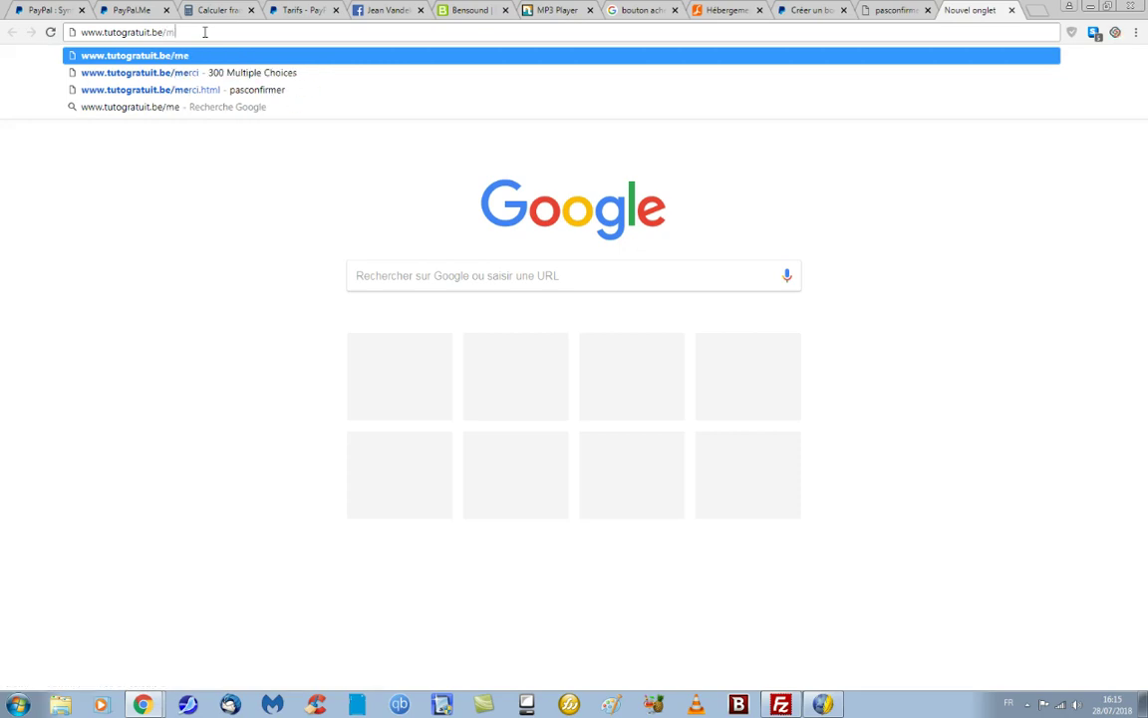
{"action": "type", "text": "erci.html"}
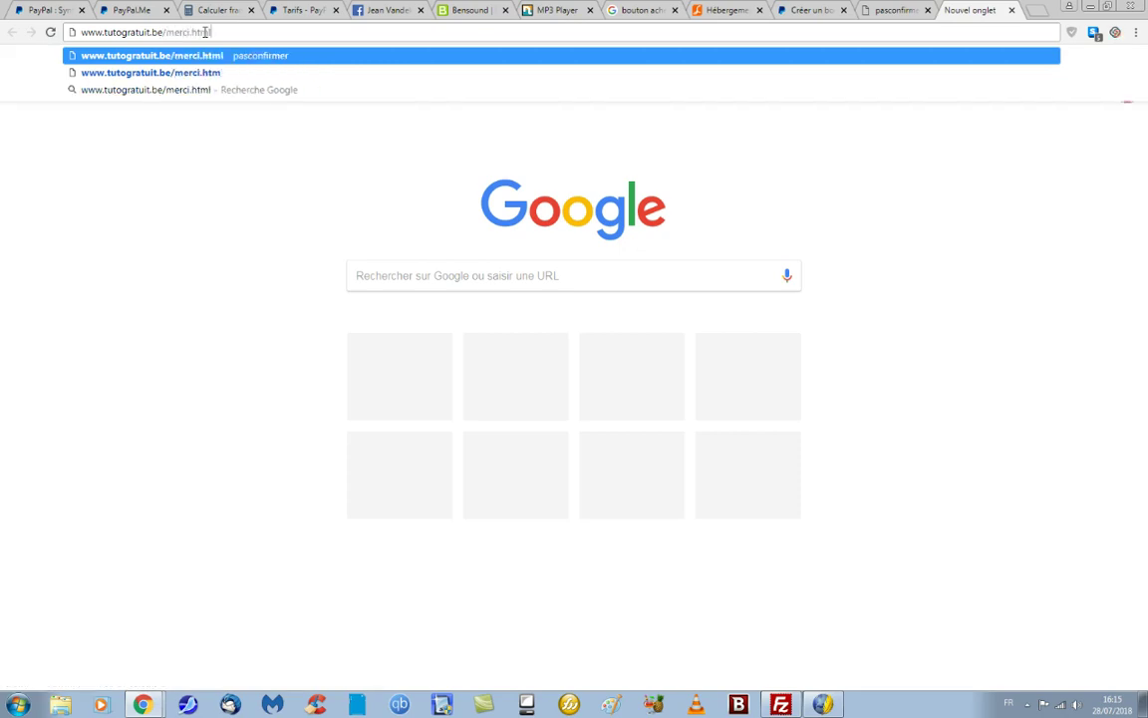
{"action": "key", "text": "Return"}
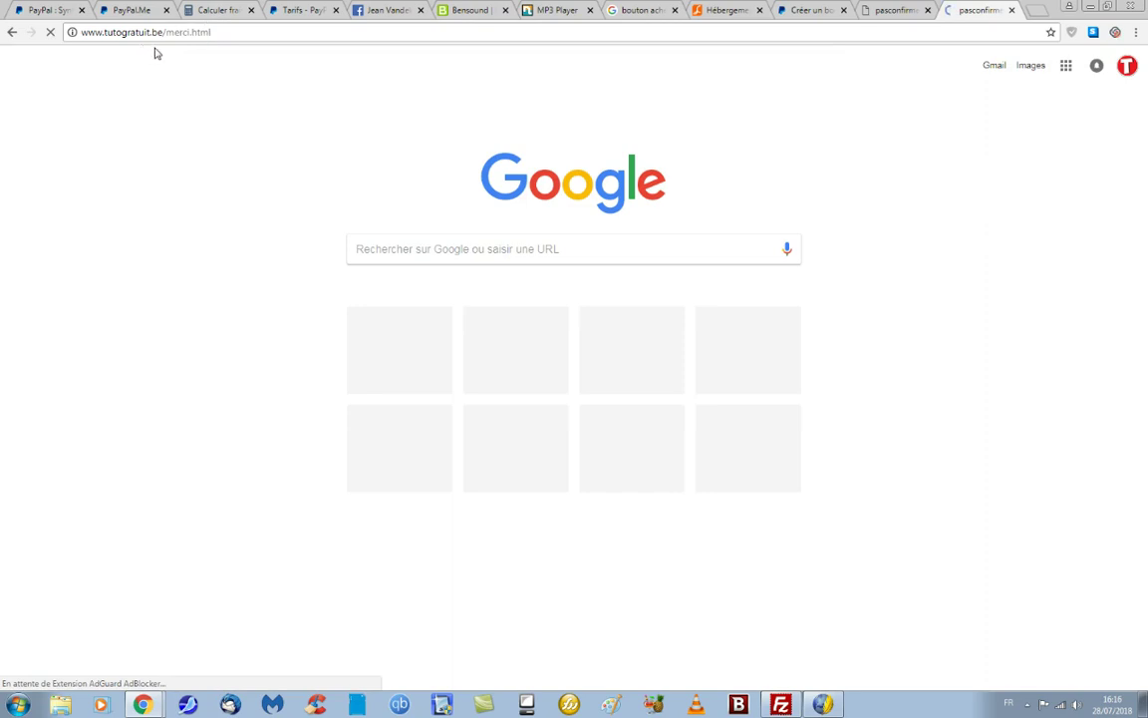
- Copy the merci.html page address and paste it as PayPal's redirect URL for customers who complete their payment
{"action": "left_click", "coordinate": [115, 31]}
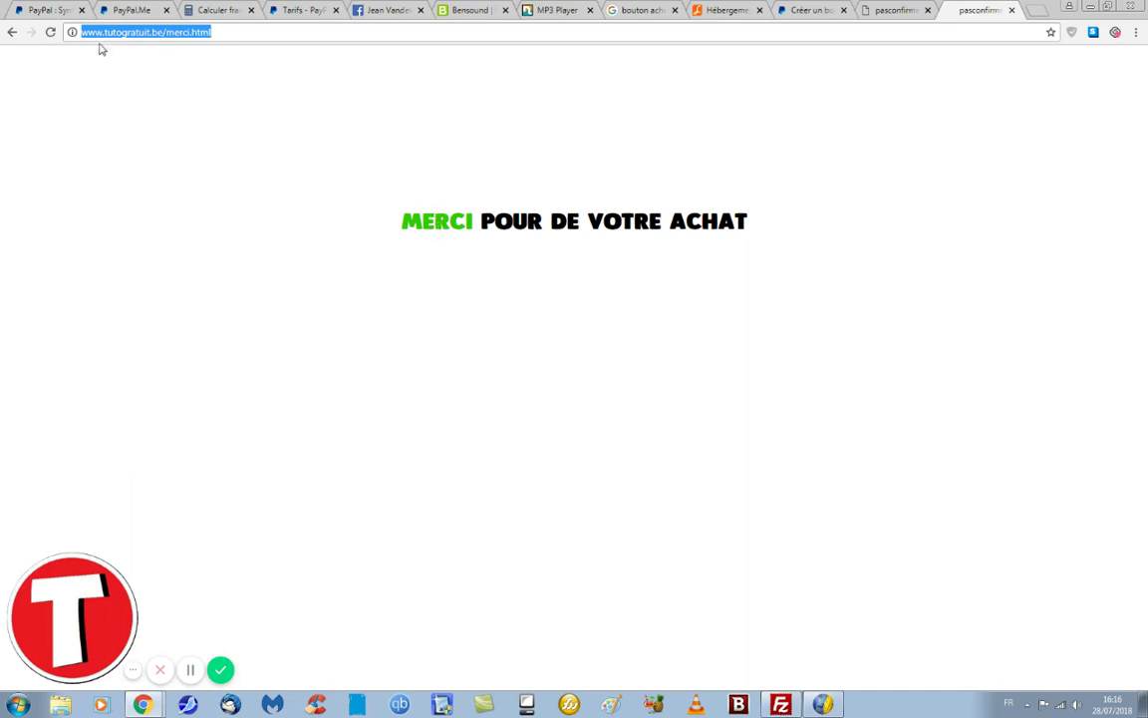
{"action": "left_click", "coordinate": [265, 34]}
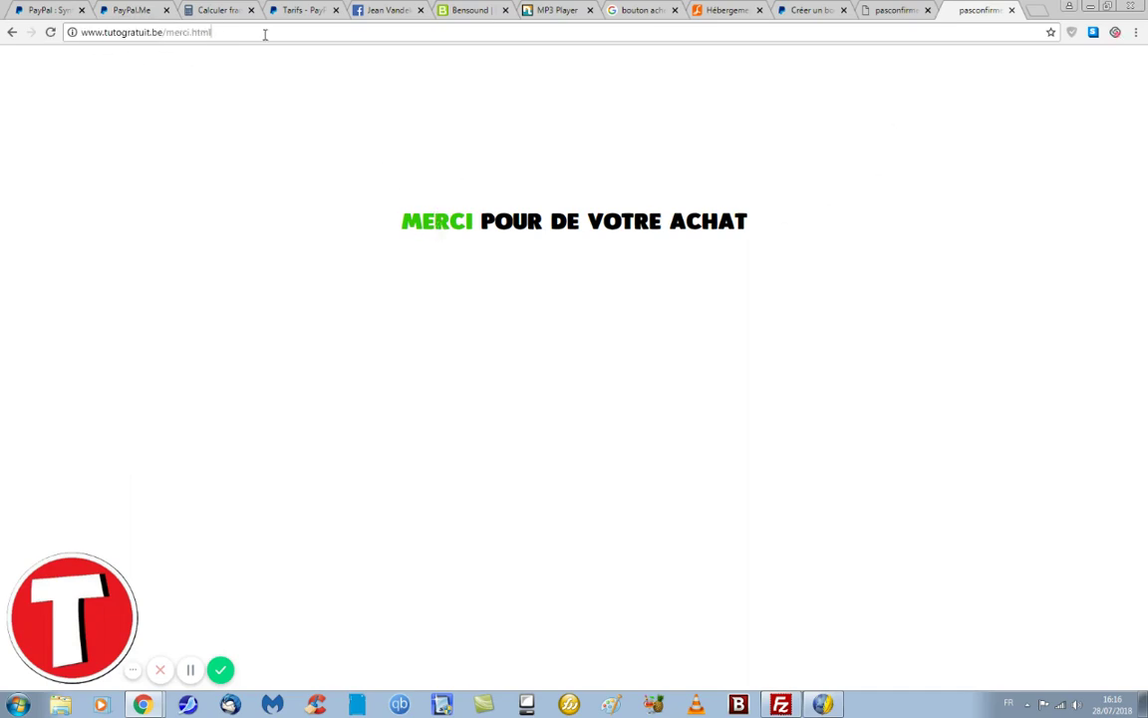
{"action": "left_click_drag", "start_coordinate": [245, 32], "coordinate": [14, 37]}
{"action": "right_click", "coordinate": [136, 30]}
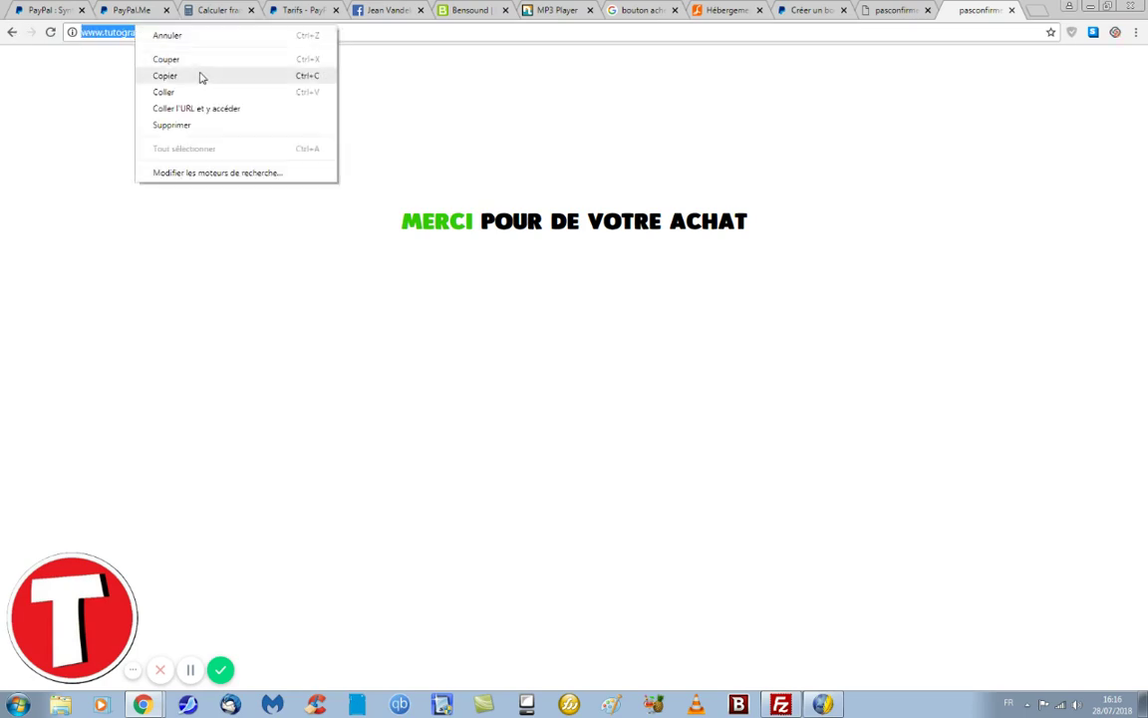
{"action": "left_click", "coordinate": [185, 69]}
{"action": "left_click", "coordinate": [810, 12]}
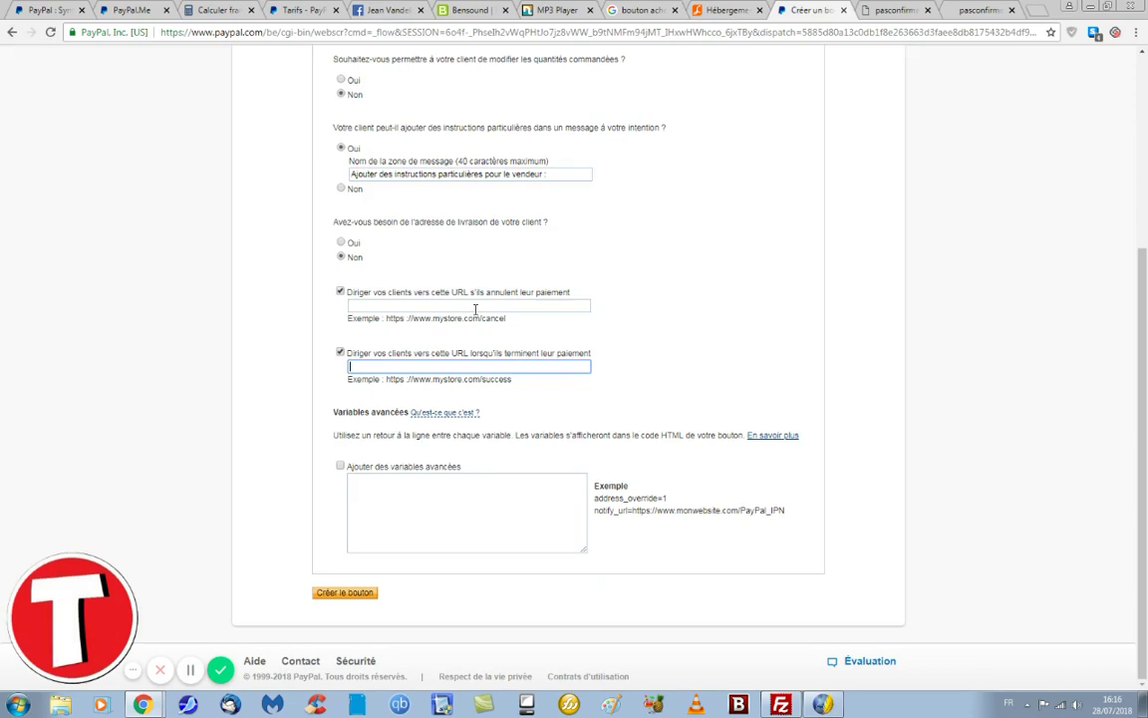
{"action": "right_click", "coordinate": [503, 368]}
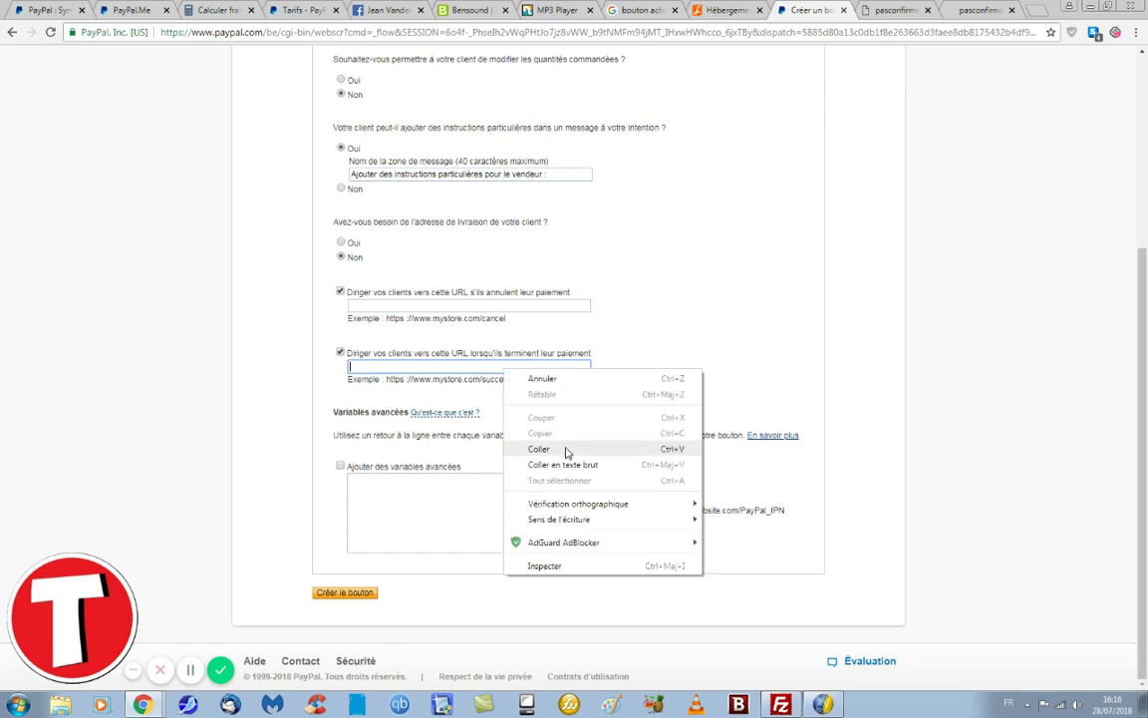
{"action": "left_click", "coordinate": [566, 451]}
- Check the PayPal account summary, return to the button form, and view the uploaded file names in FileZilla
{"action": "left_click", "coordinate": [44, 12]}
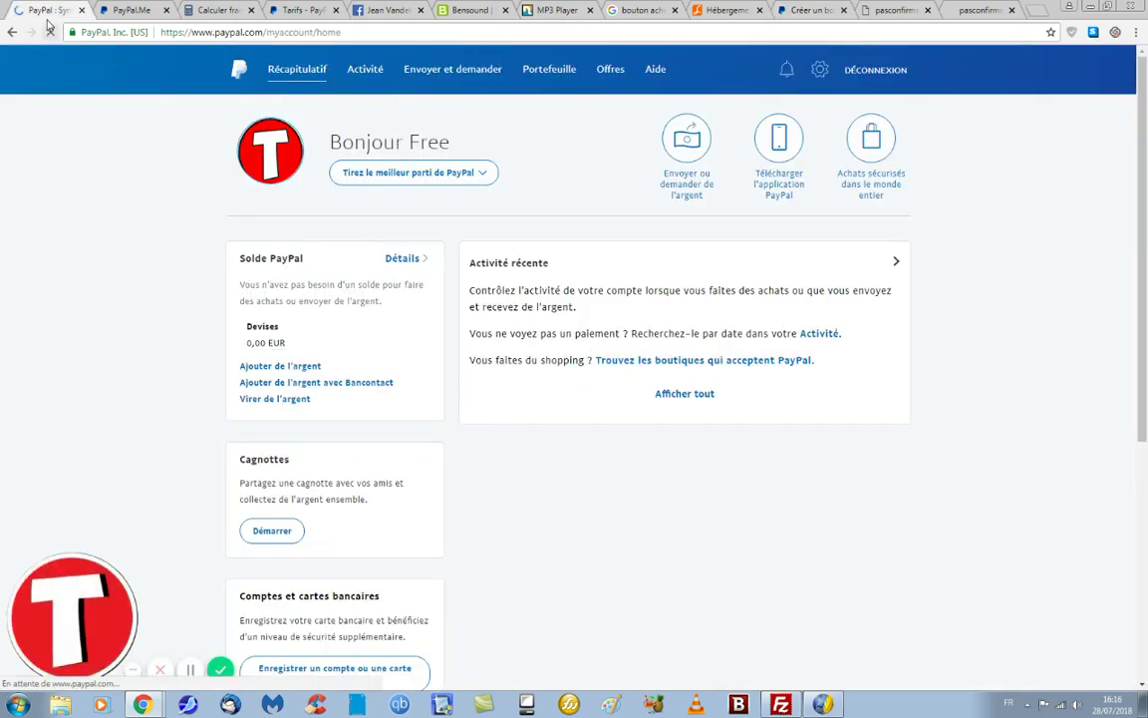
{"action": "left_click", "coordinate": [808, 11]}
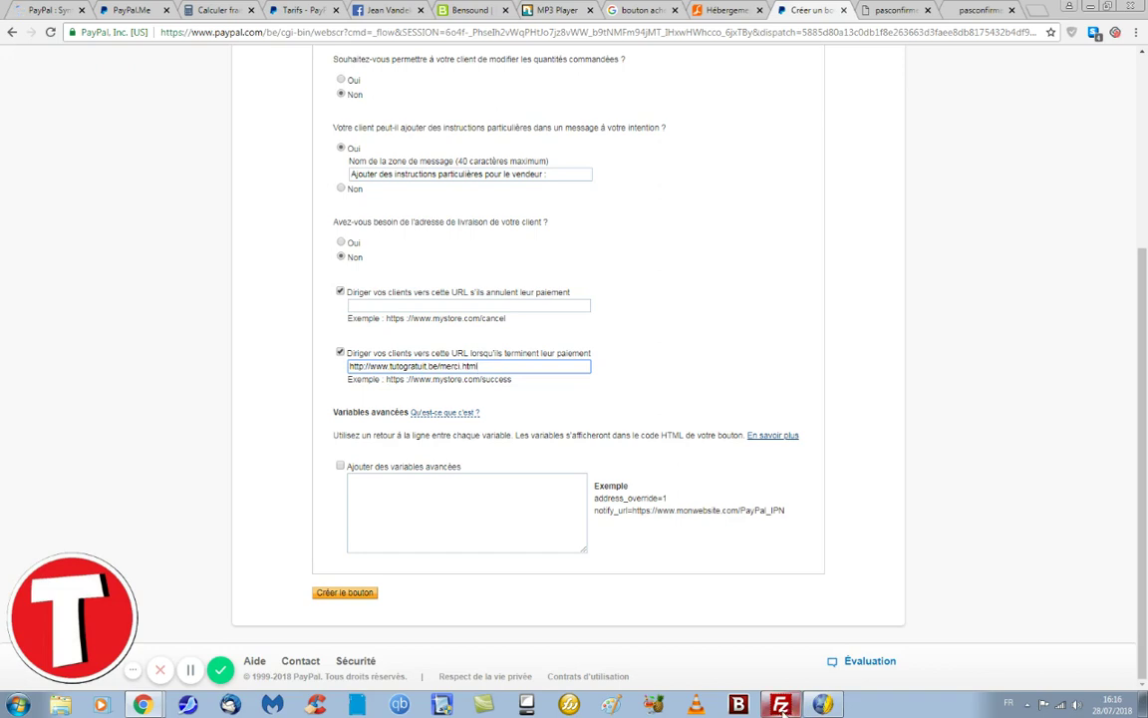
{"action": "left_click", "coordinate": [718, 673]}
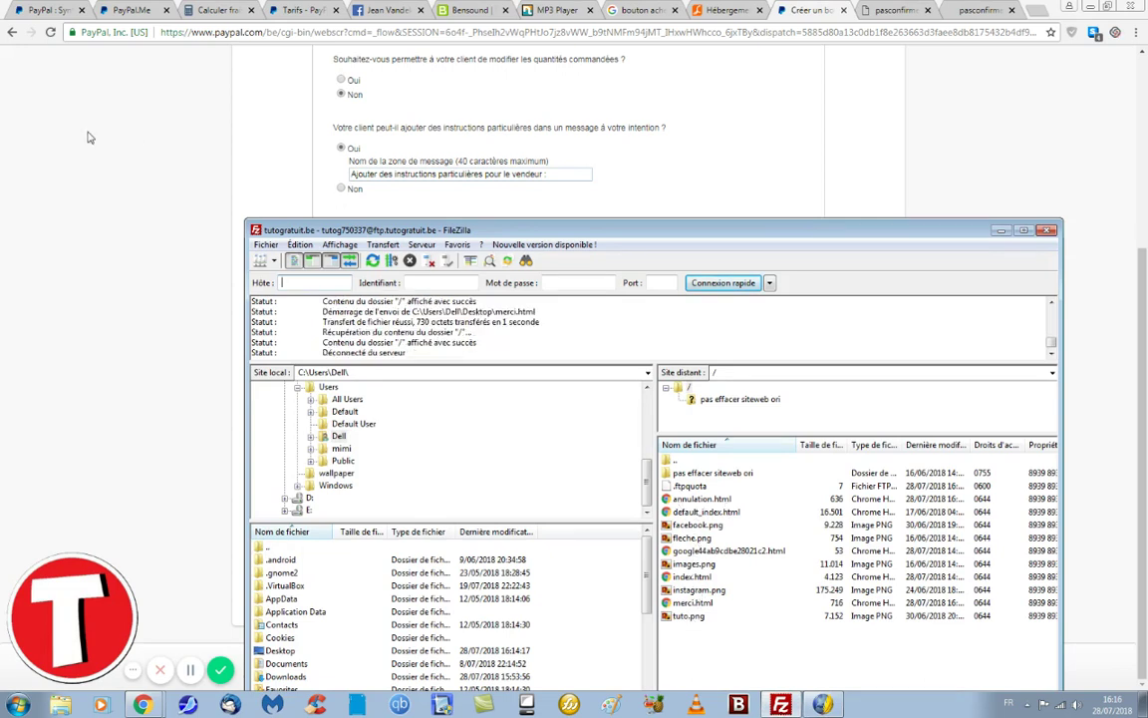
{"action": "left_click", "coordinate": [903, 13]}
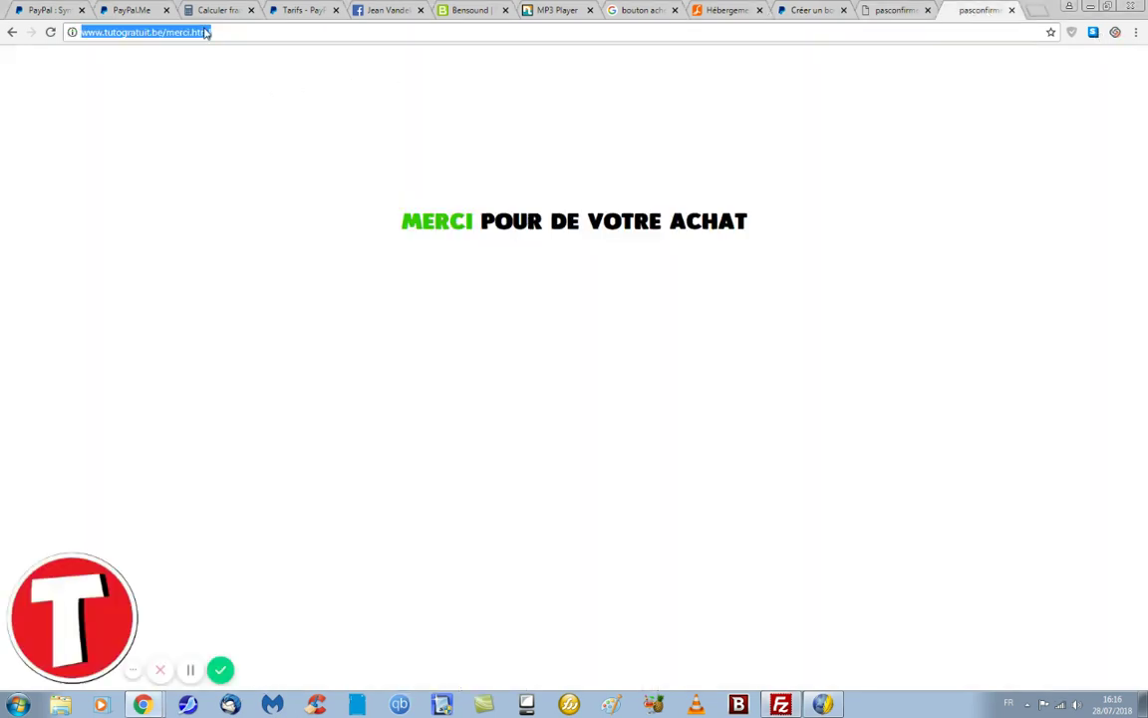
{"action": "left_click", "coordinate": [174, 33]}
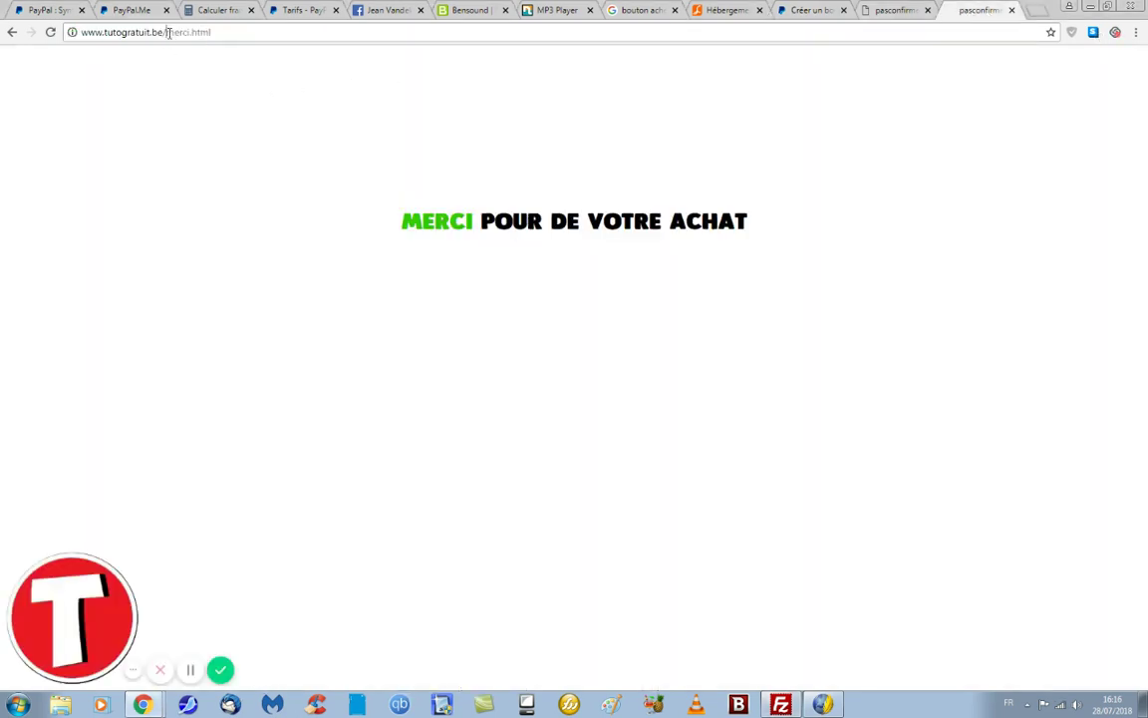
{"action": "left_click_drag", "start_coordinate": [168, 33], "coordinate": [191, 35]}
{"action": "type", "text": "annu"}
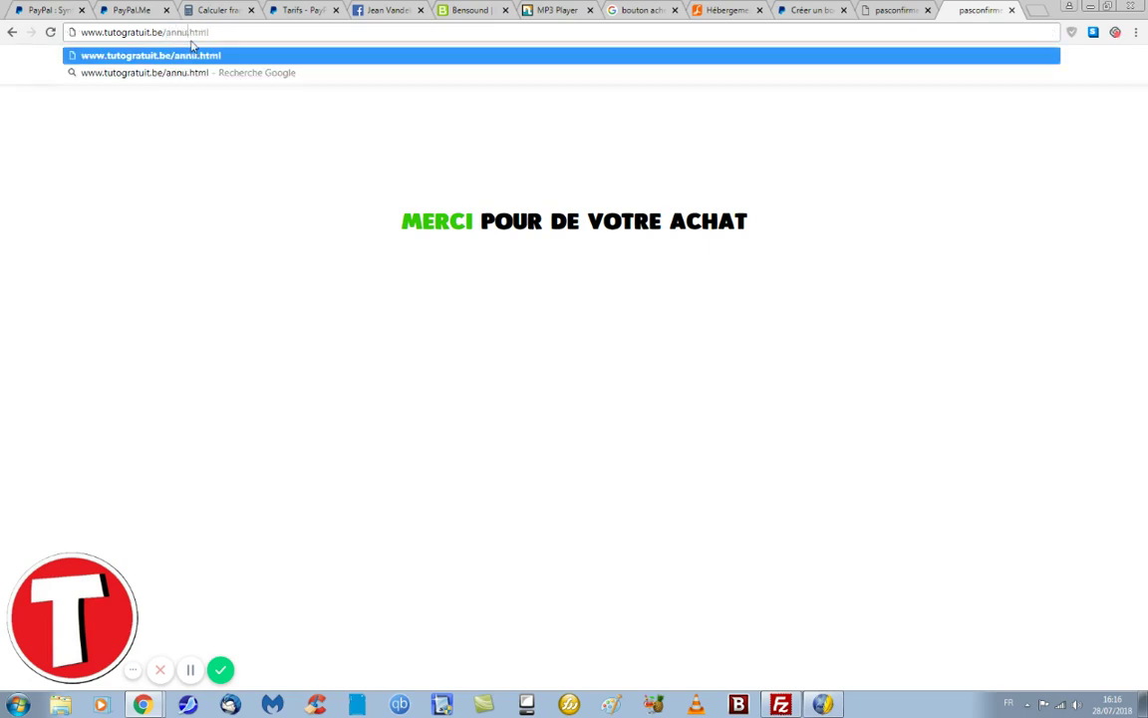
{"action": "type", "text": "lation"}
{"action": "key", "text": "Return"}
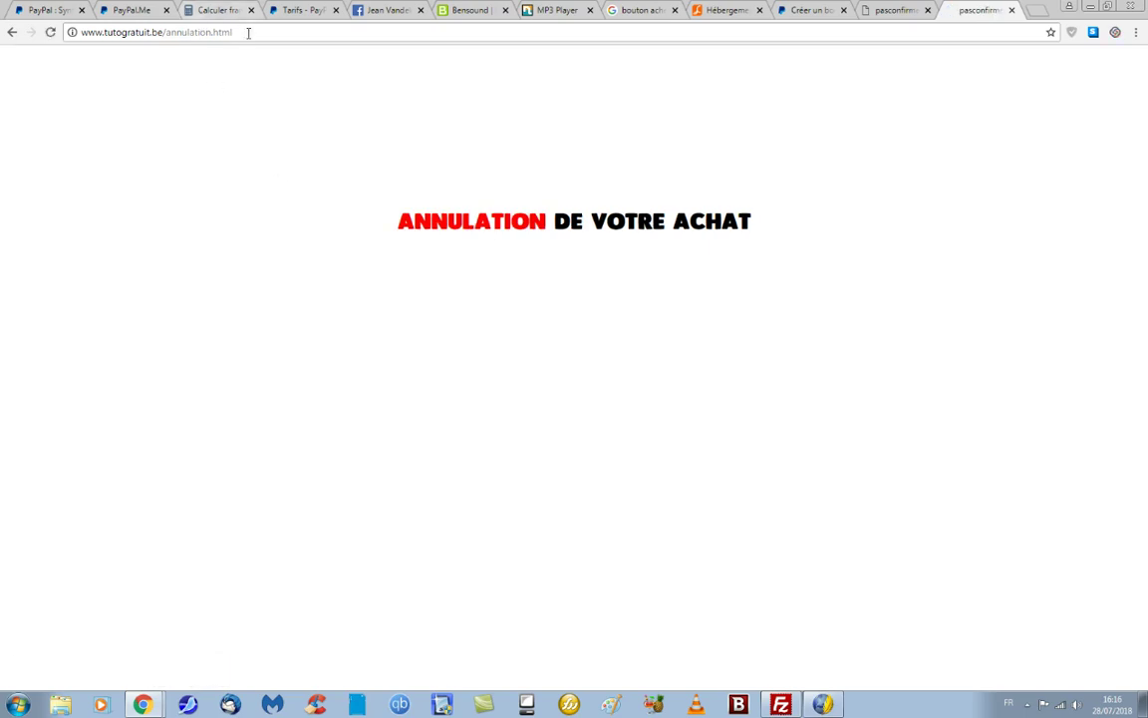
- Copy the annulation.html page address and paste it as PayPal's redirect URL for customers who cancel their payment
{"action": "left_click_drag", "start_coordinate": [248, 33], "coordinate": [53, 33]}
{"action": "right_click", "coordinate": [116, 33]}
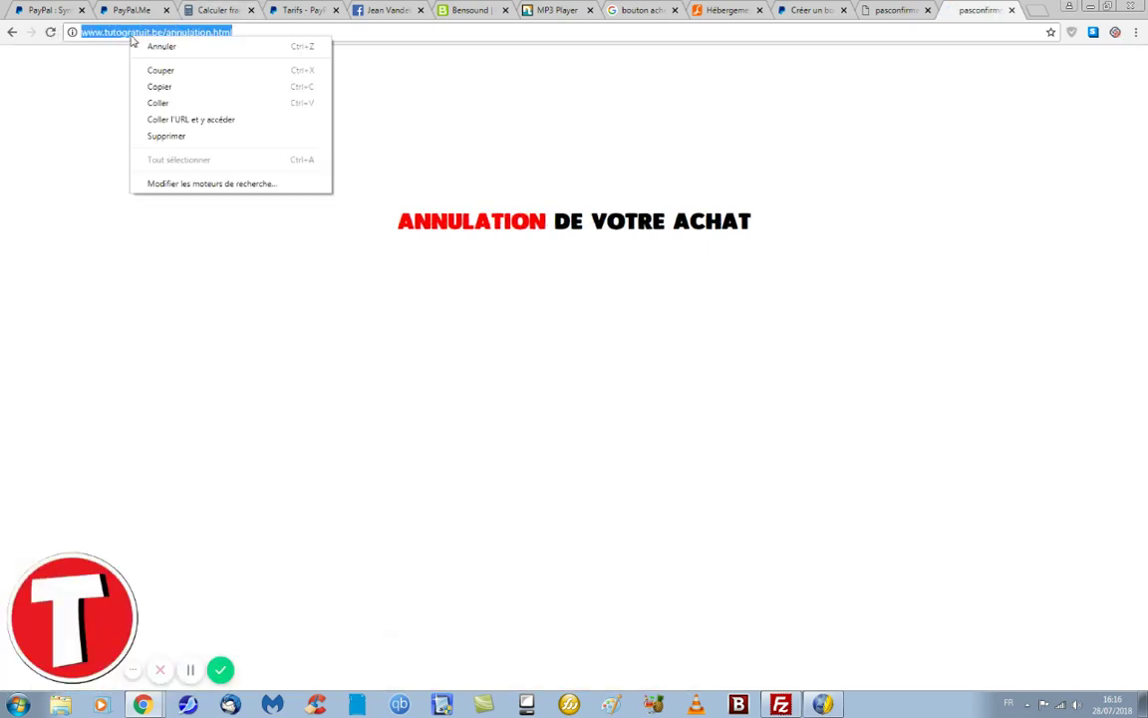
{"action": "left_click", "coordinate": [186, 88]}
{"action": "left_click", "coordinate": [816, 11]}
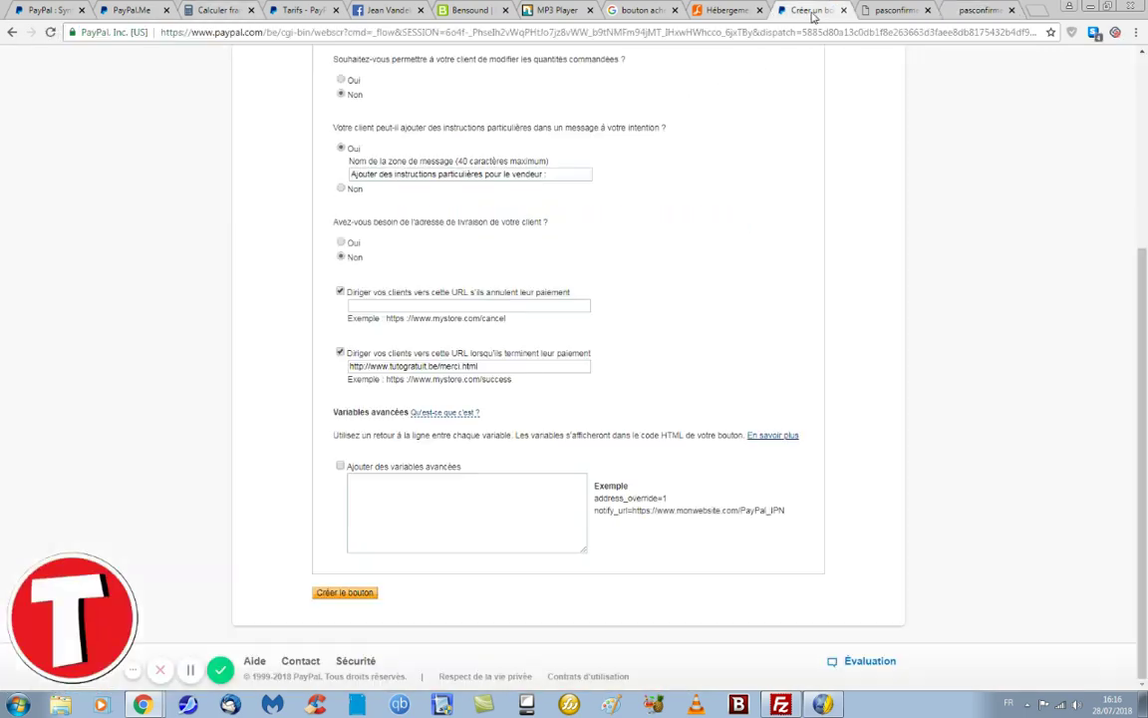
{"action": "left_click", "coordinate": [388, 305]}
{"action": "right_click", "coordinate": [389, 304]}
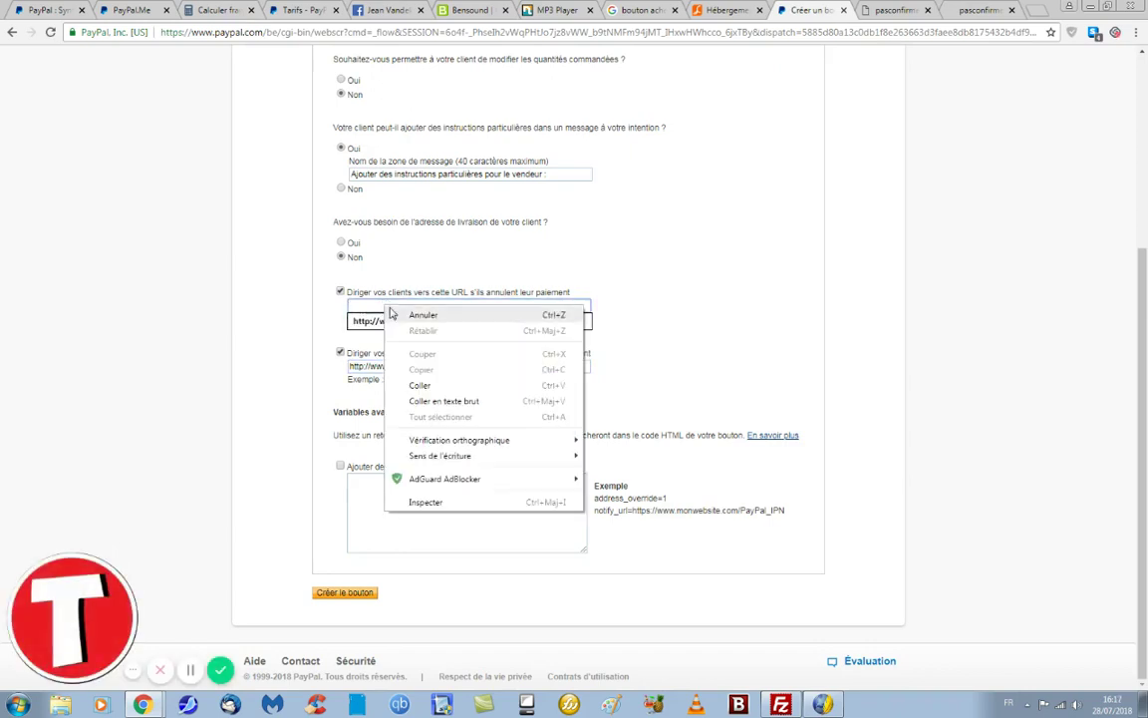
{"action": "left_click", "coordinate": [424, 383]}
{"action": "left_click", "coordinate": [697, 288]}
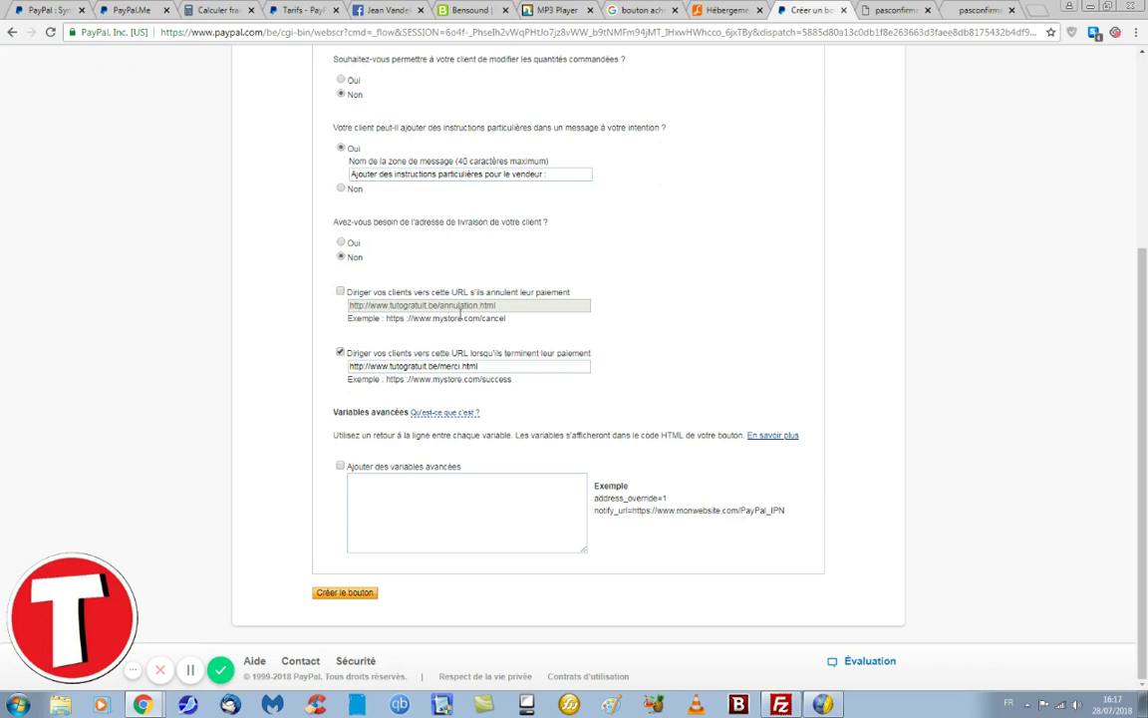
- Create the PayPal button and copy its complete generated website code
{"action": "left_click", "coordinate": [349, 596]}
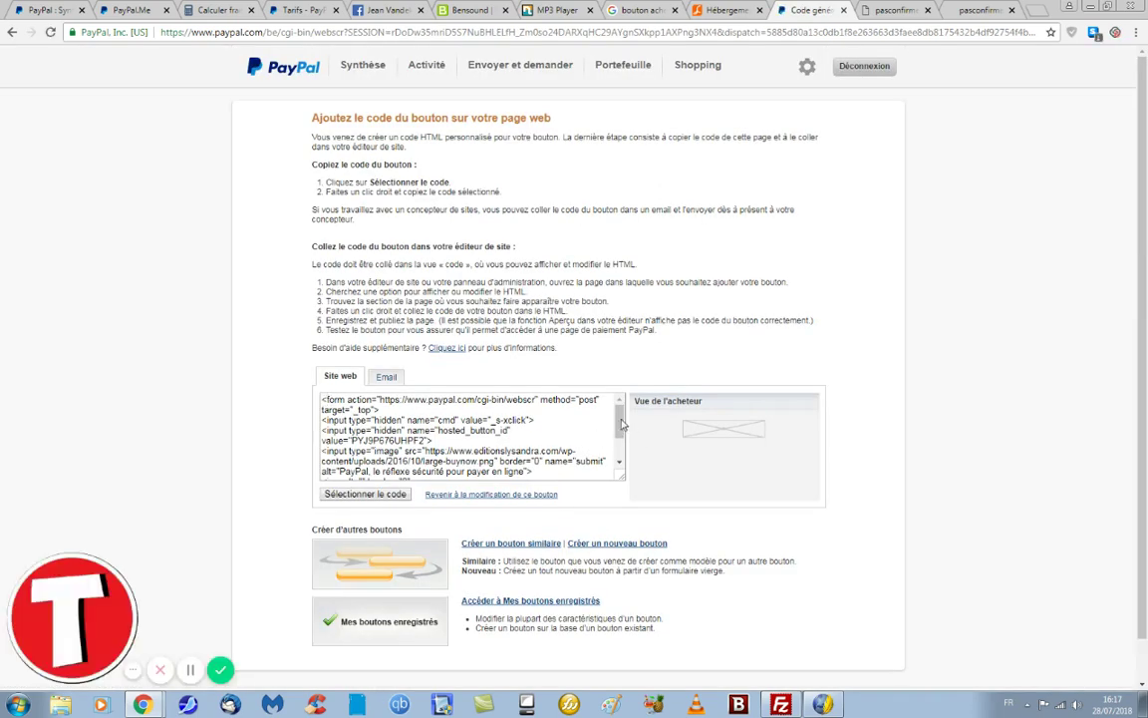
{"action": "left_click", "coordinate": [380, 497]}
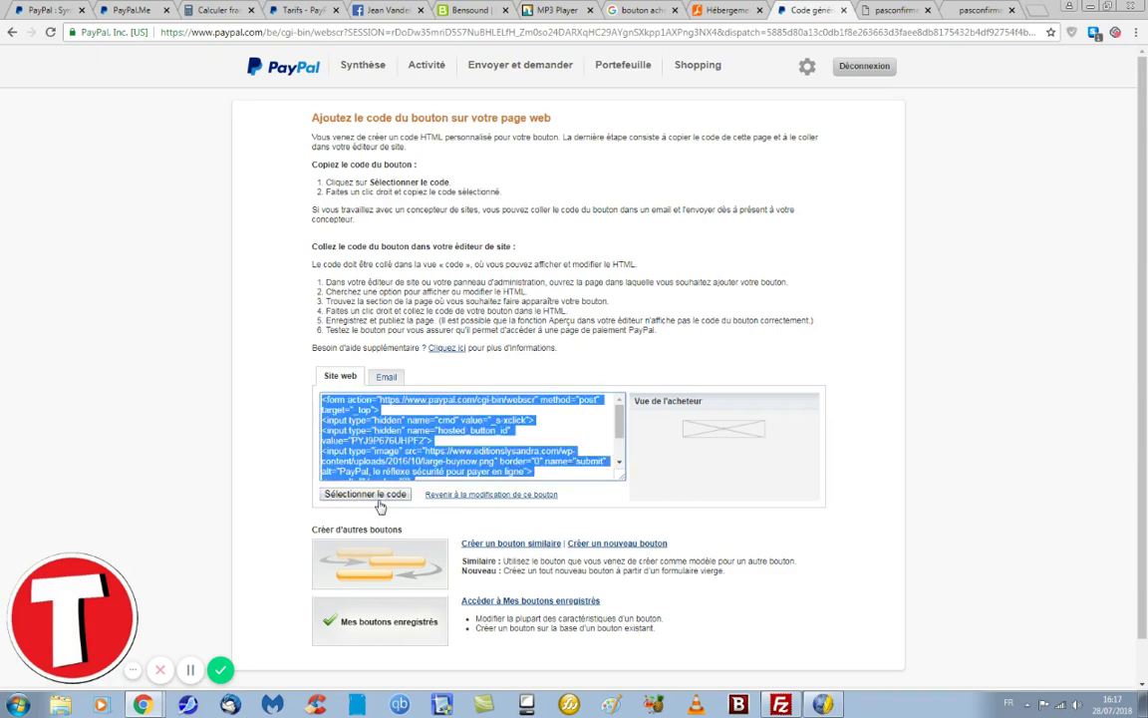
{"action": "right_click", "coordinate": [368, 454]}
{"action": "left_click", "coordinate": [411, 460]}
- Switch to KompoZer and create a new blank document in a new tab
{"action": "left_click", "coordinate": [824, 704]}
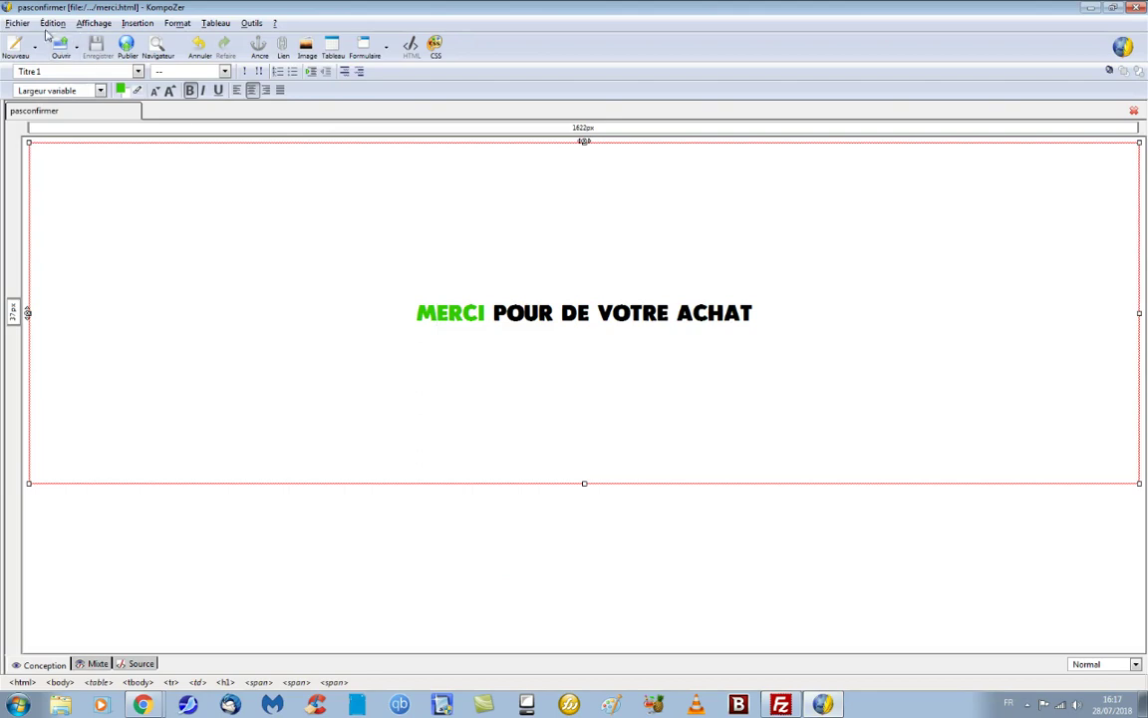
{"action": "left_click", "coordinate": [17, 23]}
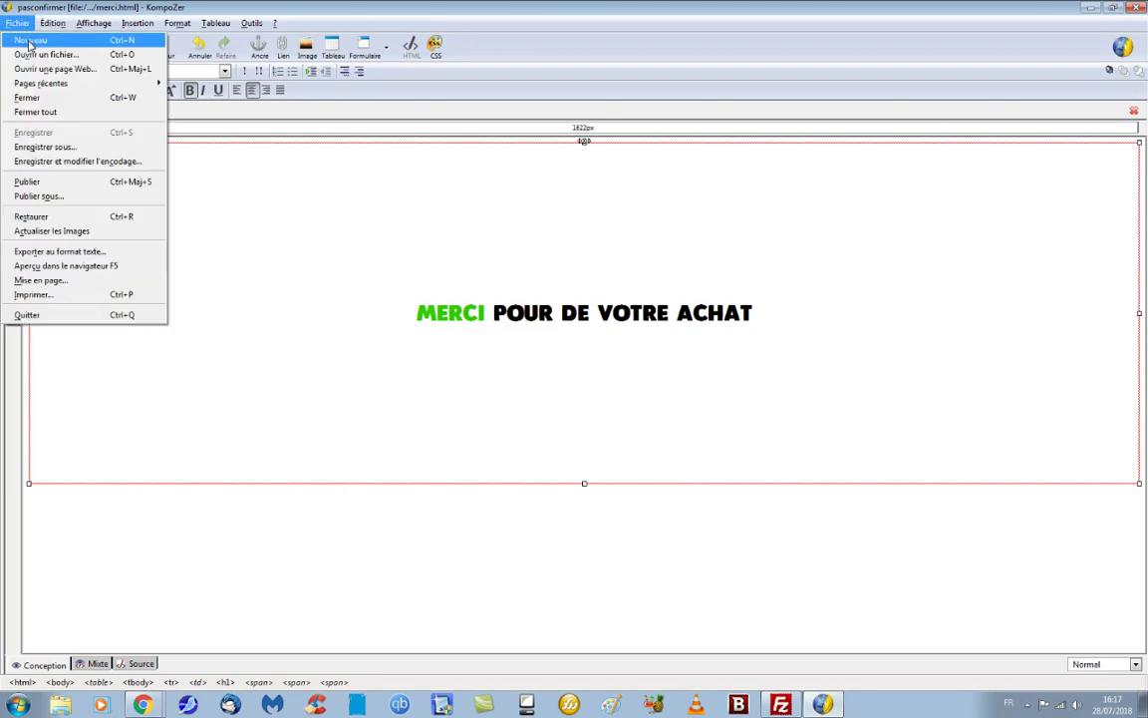
{"action": "left_click", "coordinate": [30, 42]}
{"action": "left_click", "coordinate": [246, 189]}
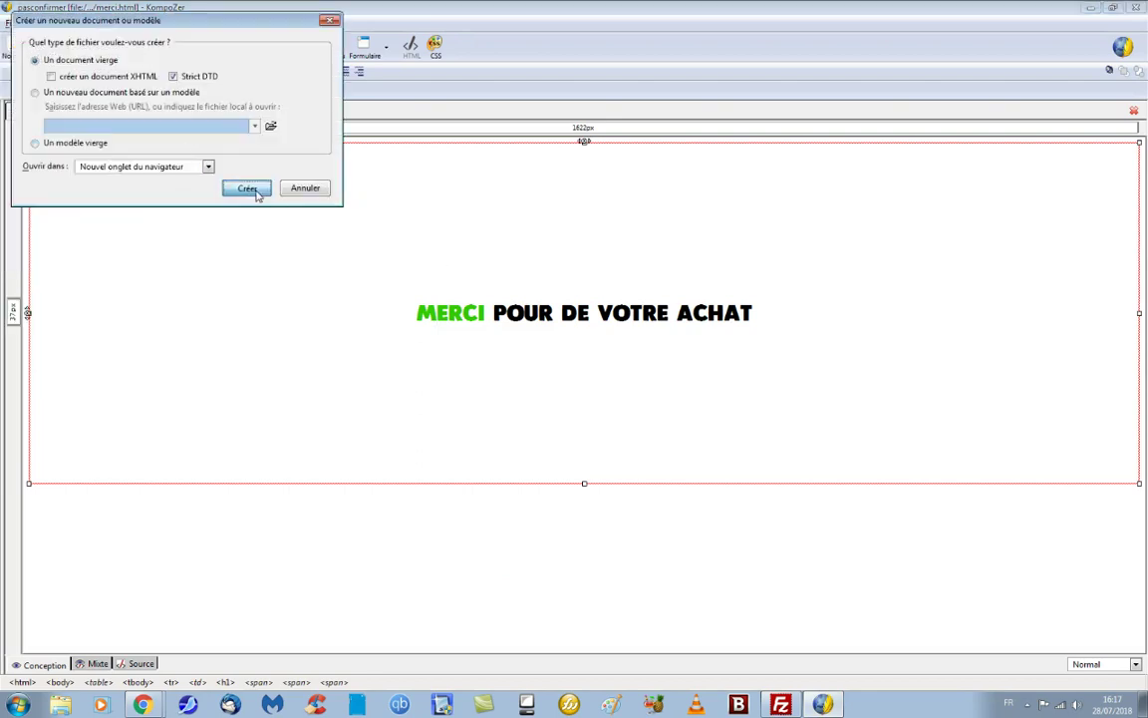
- Insert a table with one row and one column into the blank page
{"action": "left_click", "coordinate": [137, 23]}
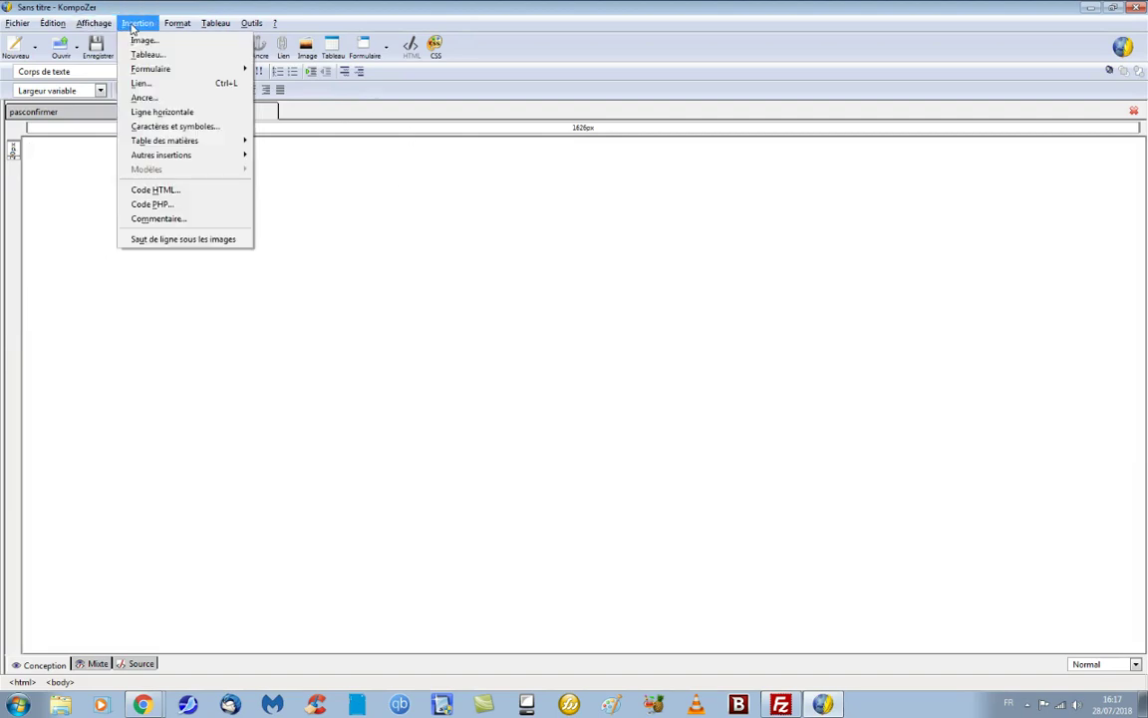
{"action": "left_click", "coordinate": [138, 54]}
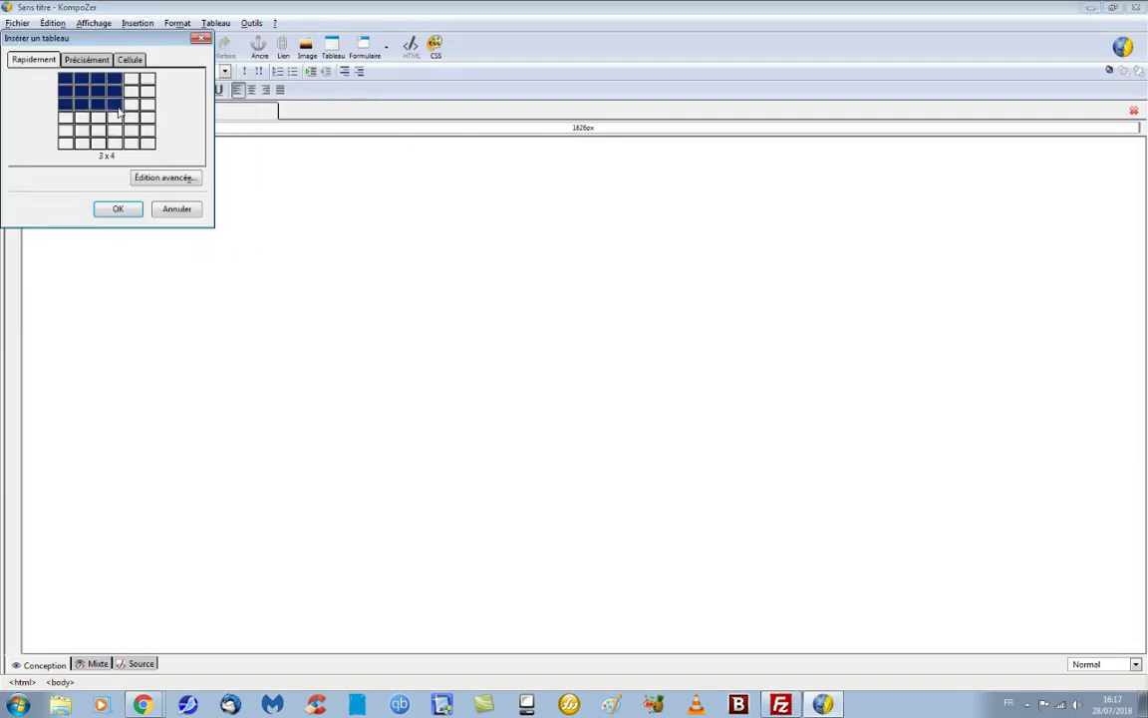
{"action": "left_click", "coordinate": [65, 79]}
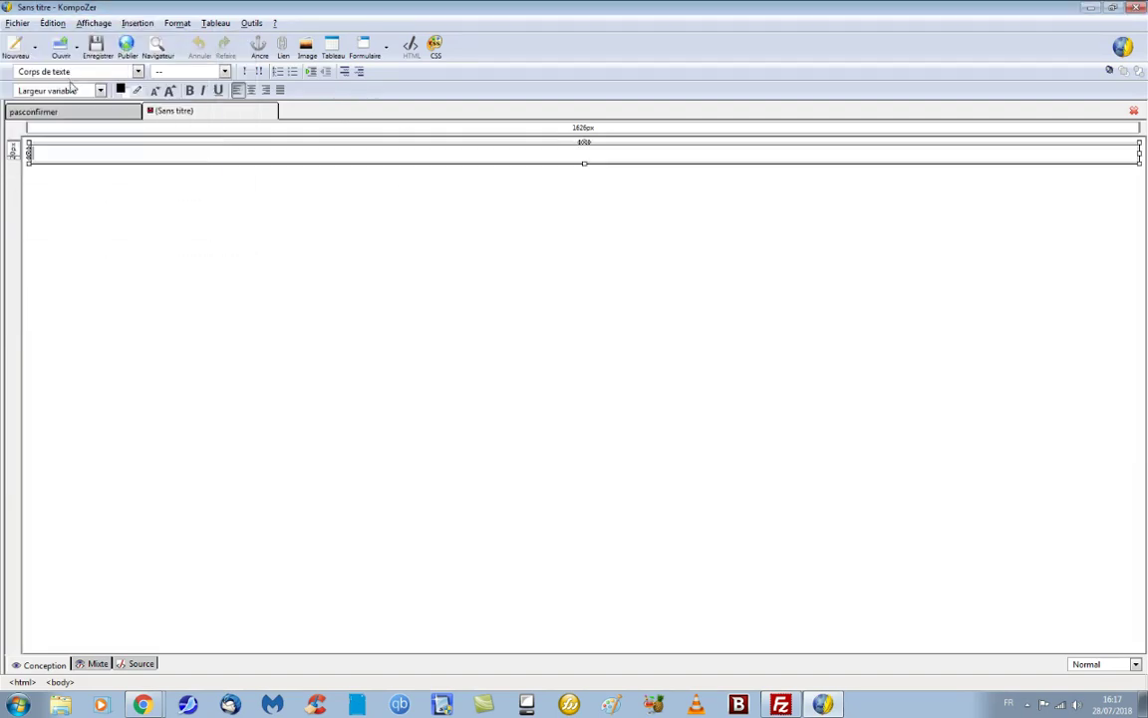
- In the new table's properties, change the table alignment and enter 0 under Bordures et marges
{"action": "double_click", "coordinate": [224, 158]}
{"action": "left_click", "coordinate": [400, 342]}
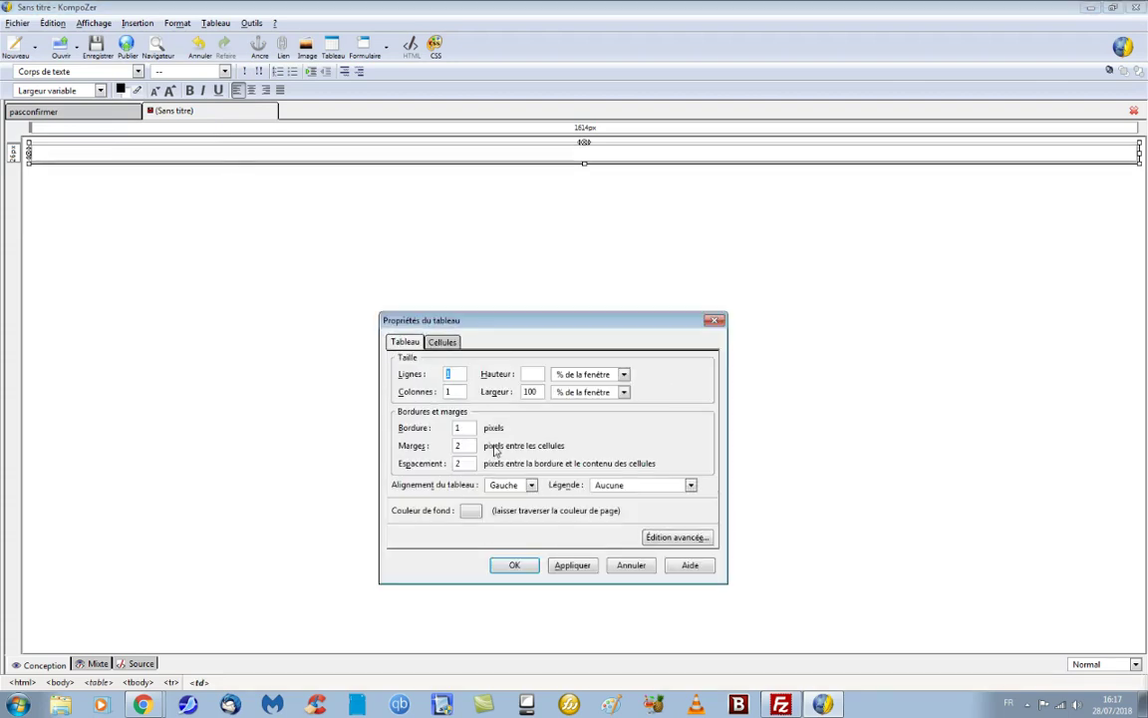
{"action": "left_click", "coordinate": [531, 485]}
{"action": "left_click", "coordinate": [508, 511]}
{"action": "left_click", "coordinate": [441, 465]}
{"action": "type", "text": "0"}
- Set the table cell's content alignment to Milieu vertically and Centre horizontally, and apply the properties
{"action": "left_click", "coordinate": [444, 344]}
{"action": "left_click", "coordinate": [690, 433]}
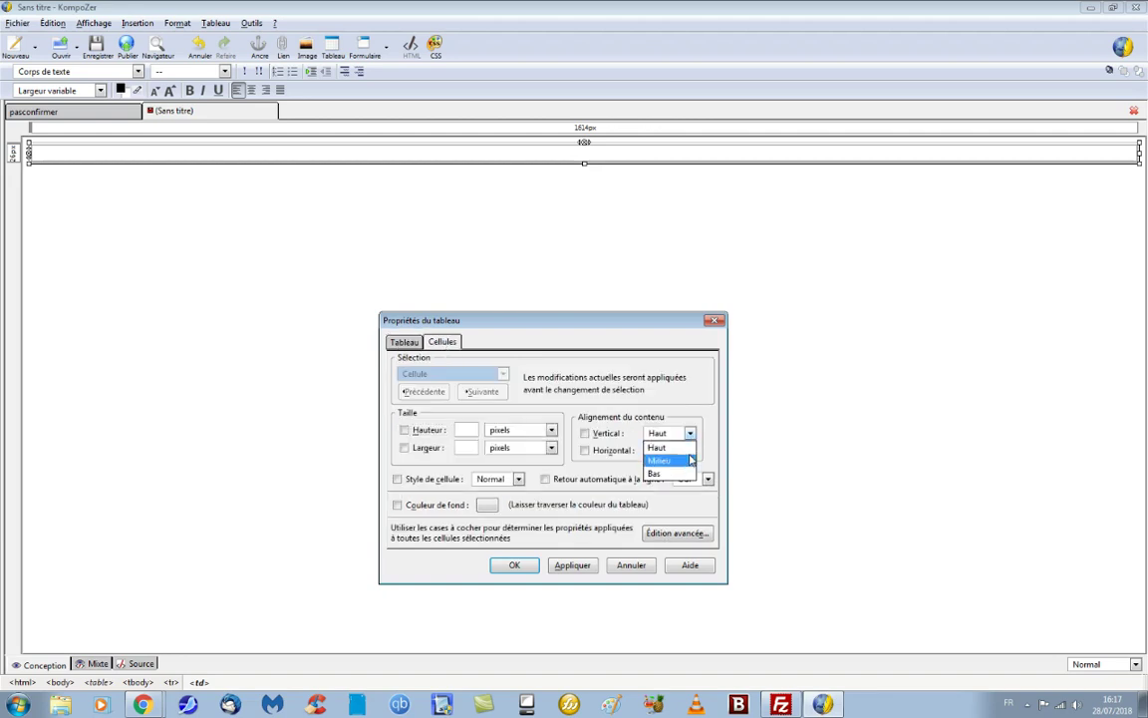
{"action": "left_click", "coordinate": [662, 461]}
{"action": "left_click", "coordinate": [690, 449]}
{"action": "left_click", "coordinate": [685, 482]}
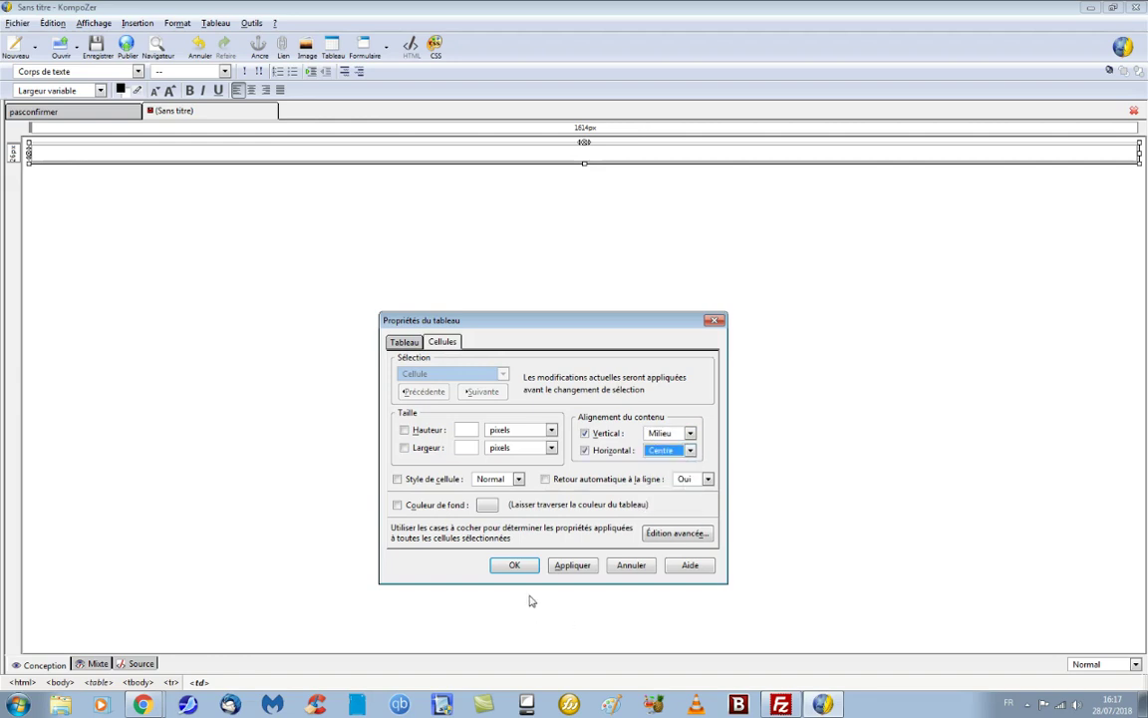
{"action": "left_click", "coordinate": [572, 565]}
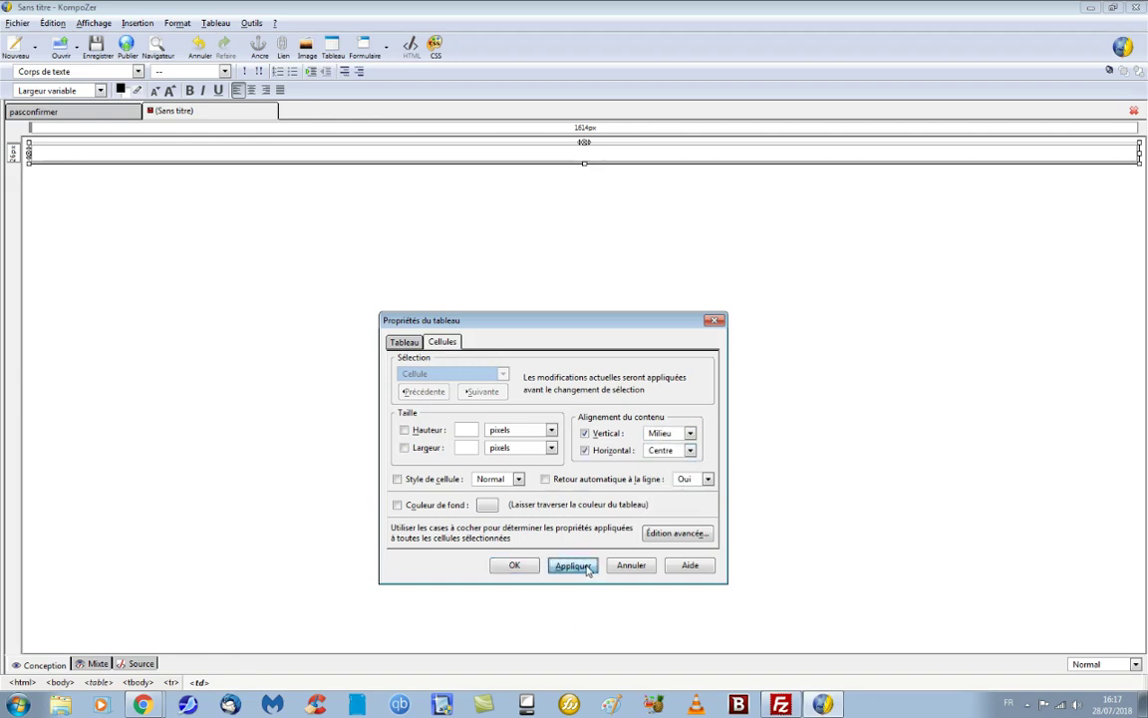
{"action": "left_click", "coordinate": [515, 565]}
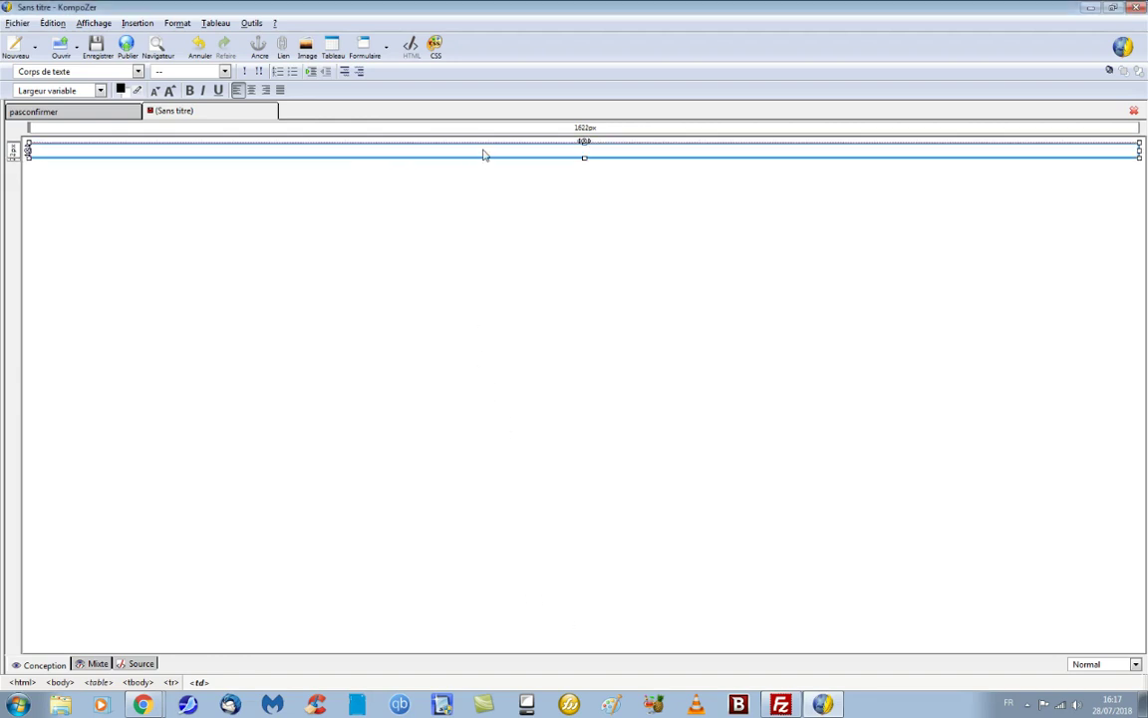
- Reopen the table's properties and set its height to 800 pixels
{"action": "double_click", "coordinate": [443, 145]}
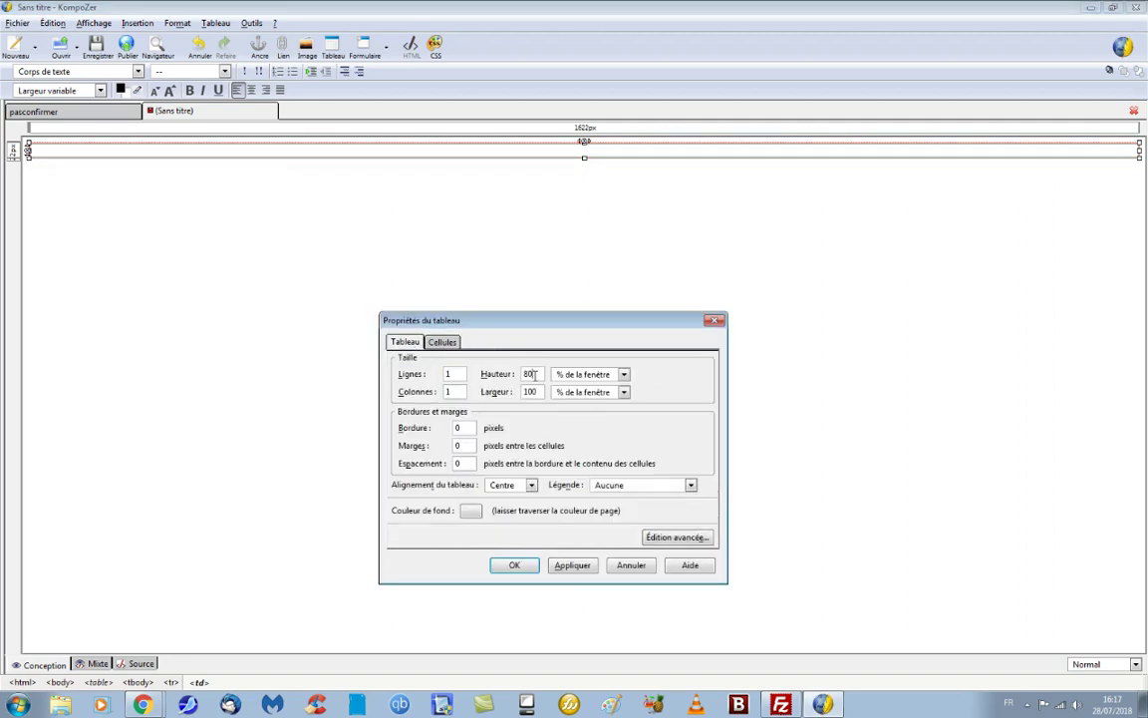
{"action": "left_click", "coordinate": [624, 374]}
{"action": "left_click", "coordinate": [608, 386]}
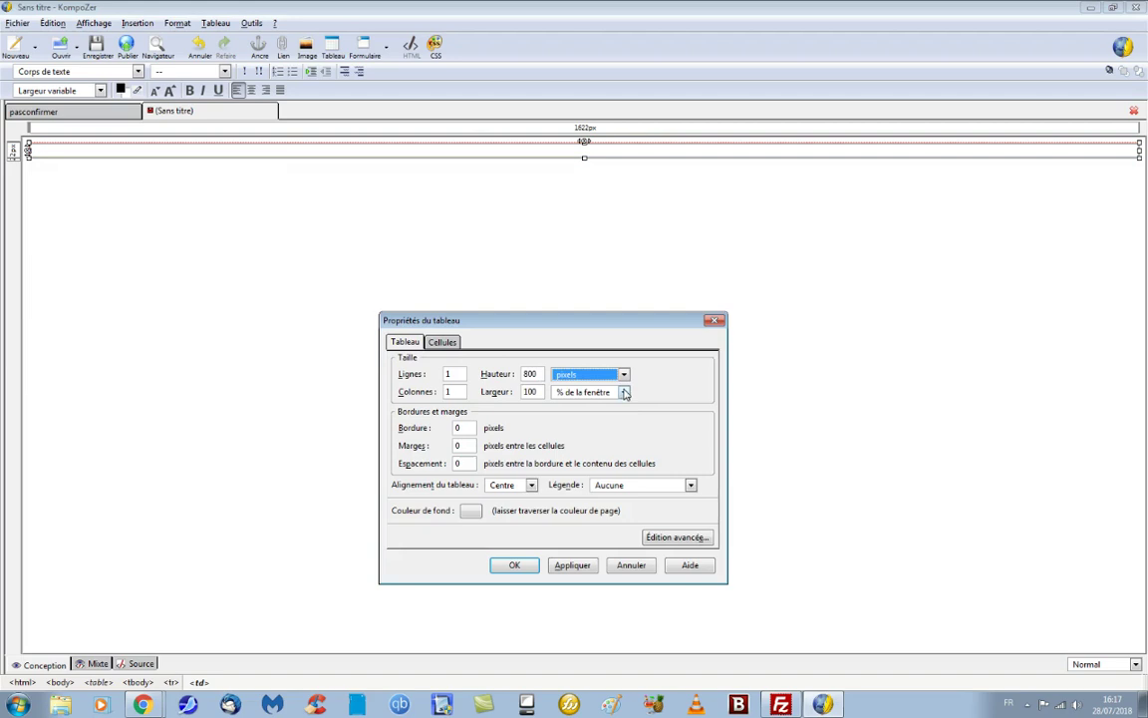
{"action": "left_click", "coordinate": [572, 565]}
{"action": "left_click", "coordinate": [524, 566]}
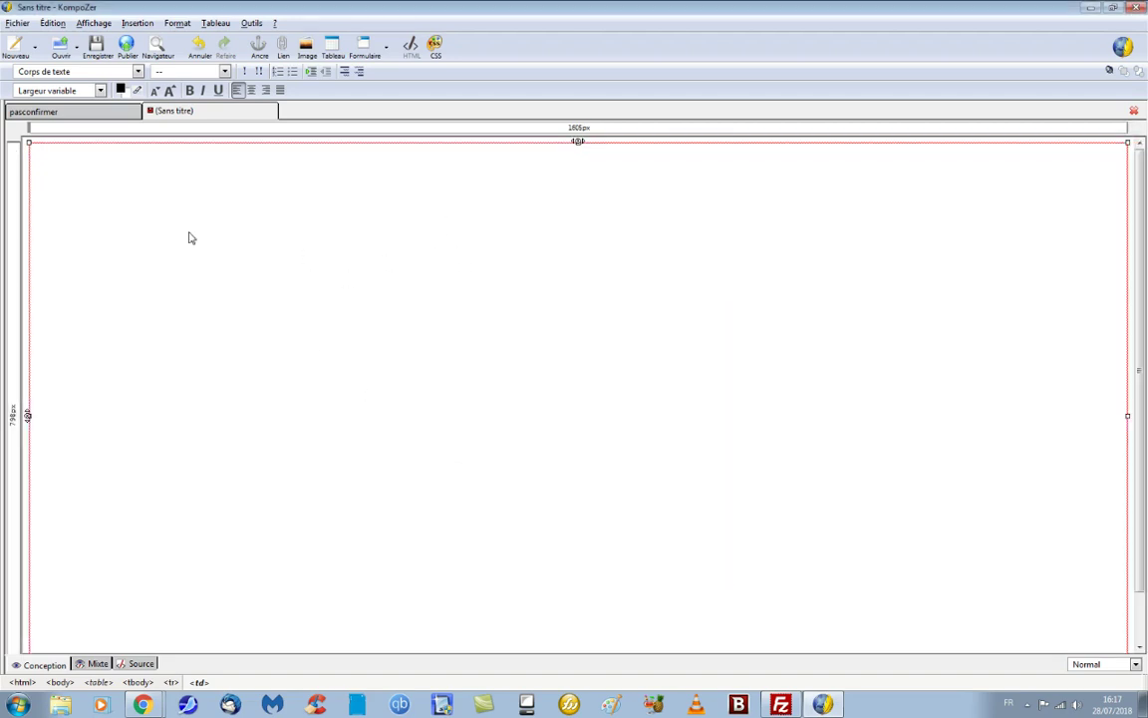
- Insert the copied PayPal button code as HTML inside the table cell
{"action": "left_click", "coordinate": [558, 406]}
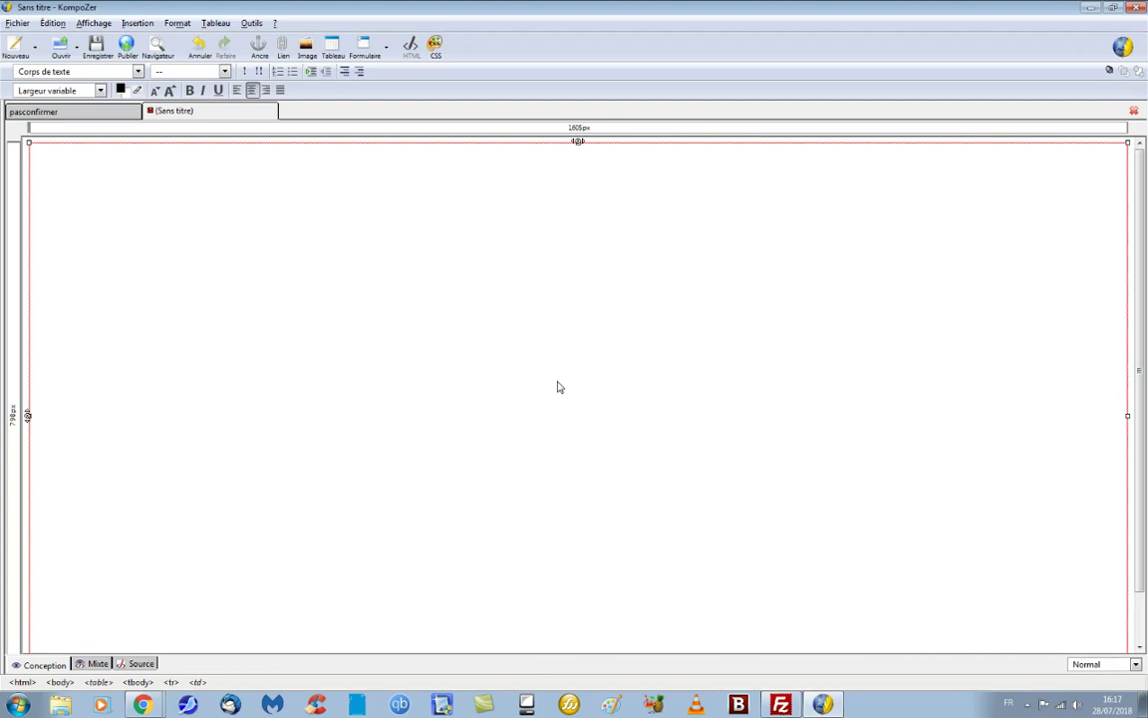
{"action": "left_click", "coordinate": [137, 22]}
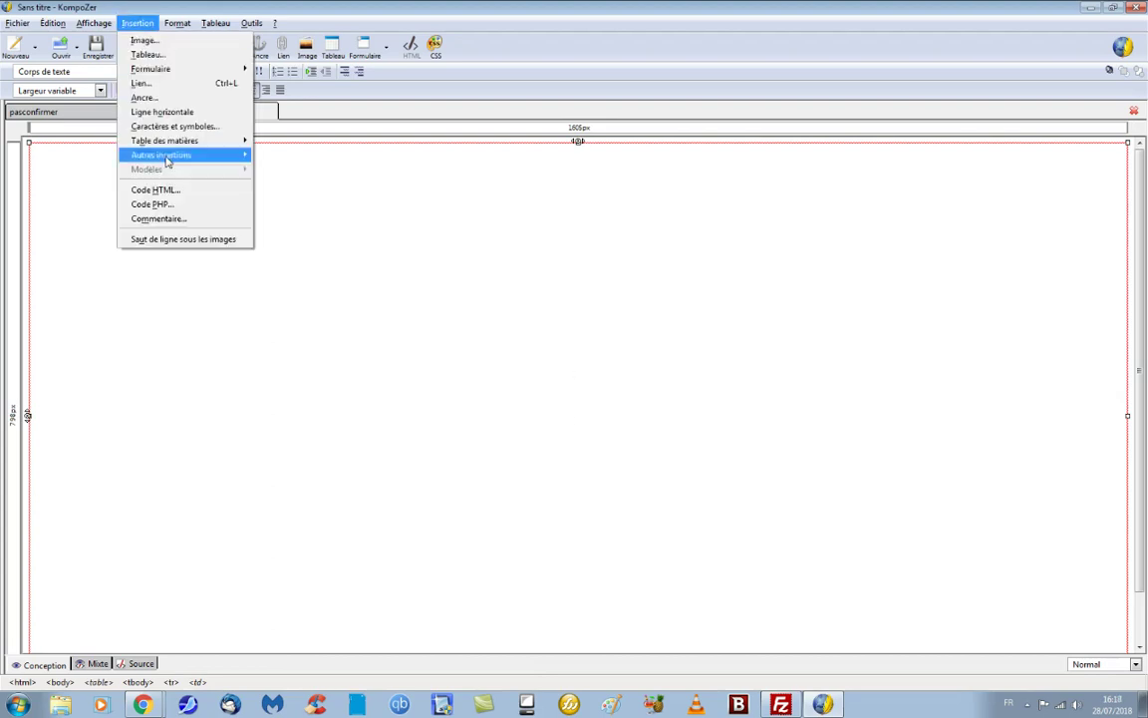
{"action": "left_click", "coordinate": [168, 172]}
{"action": "right_click", "coordinate": [116, 117]}
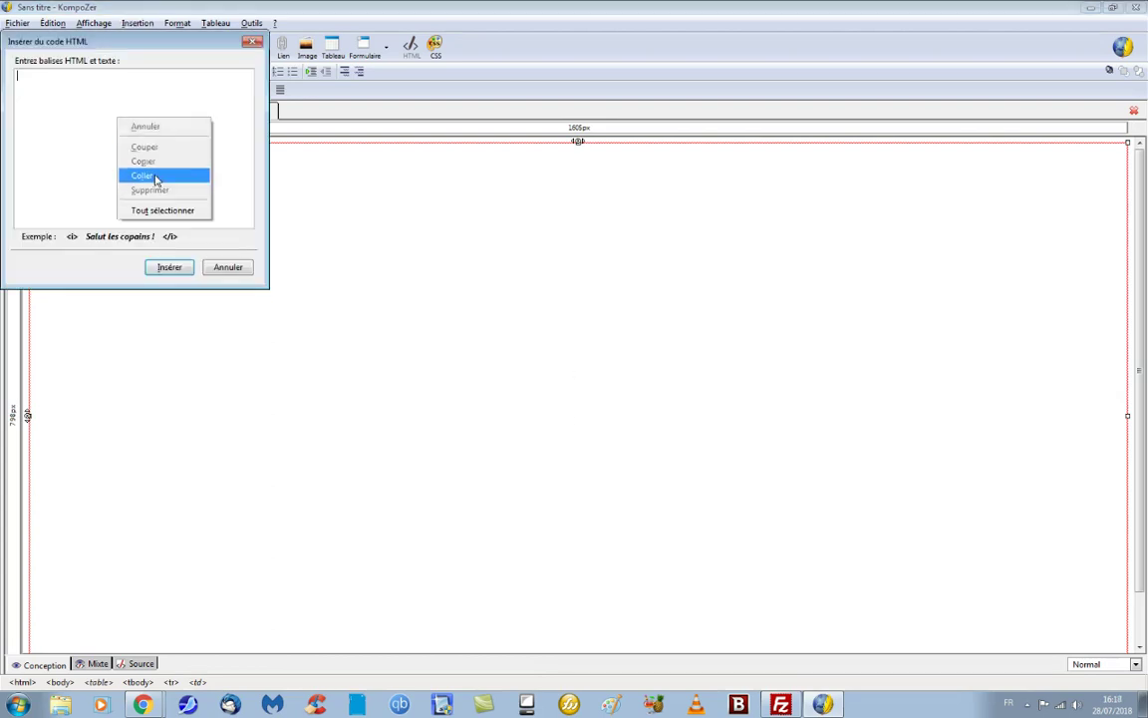
{"action": "left_click", "coordinate": [155, 179]}
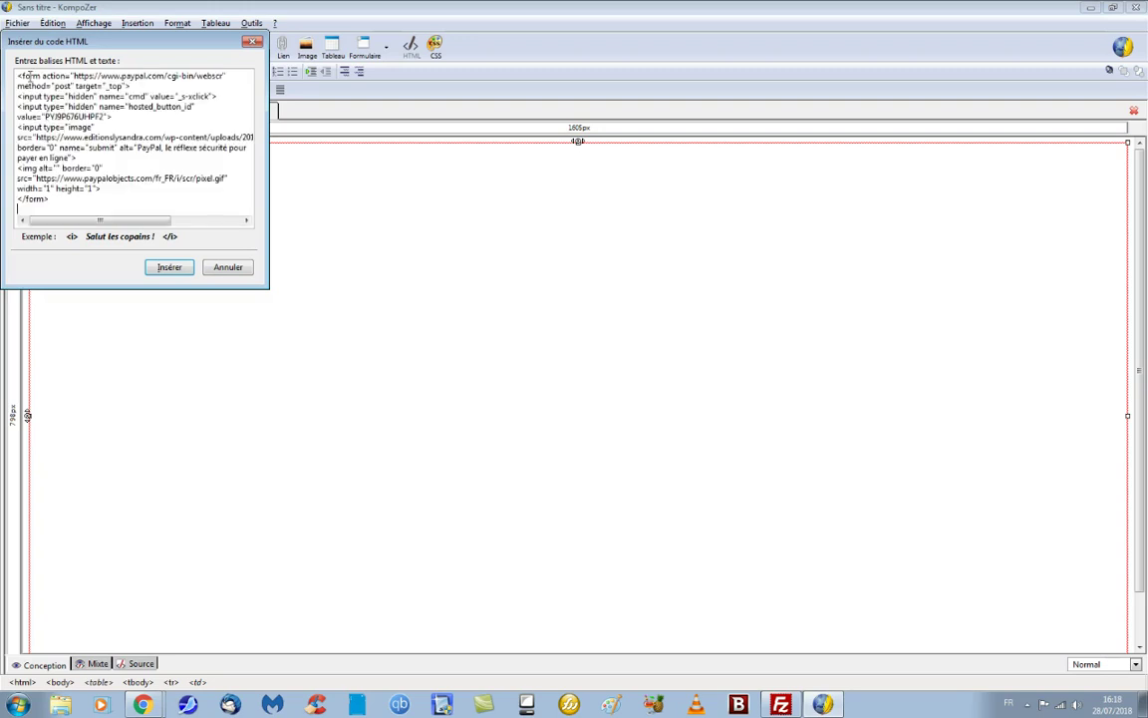
{"action": "left_click", "coordinate": [165, 267]}
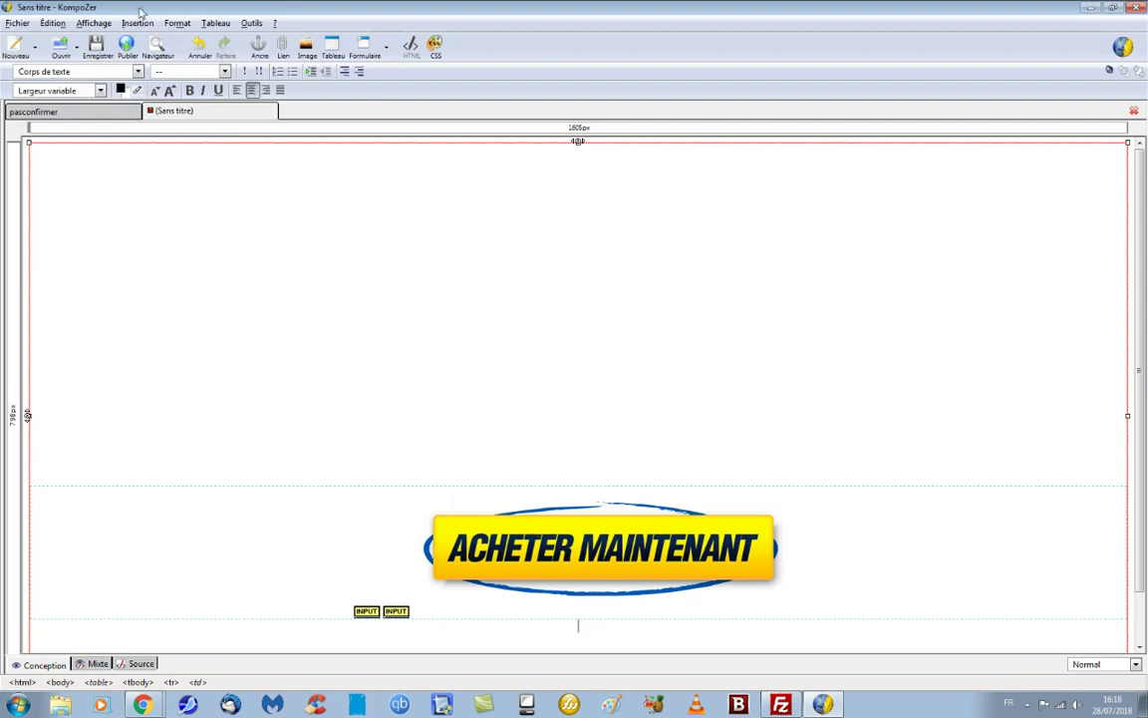
- Save the page to the Bureau as an HTML file titled indecd and preview it in the browser
{"action": "left_click", "coordinate": [97, 52]}
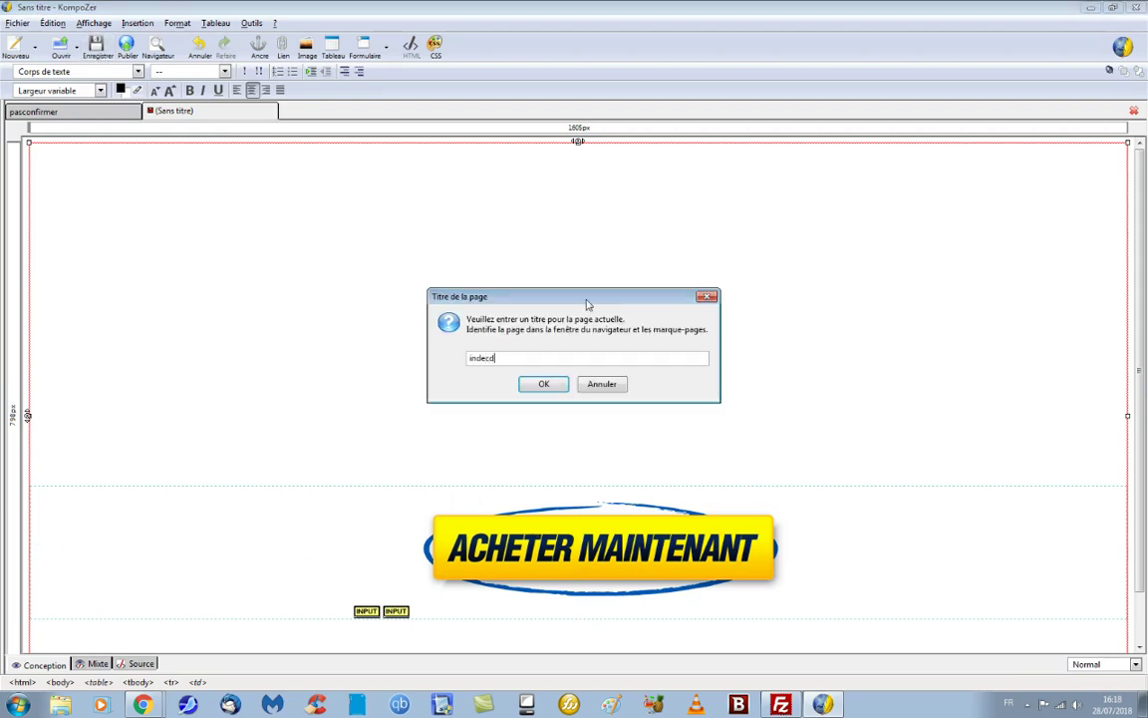
{"action": "left_click", "coordinate": [559, 383]}
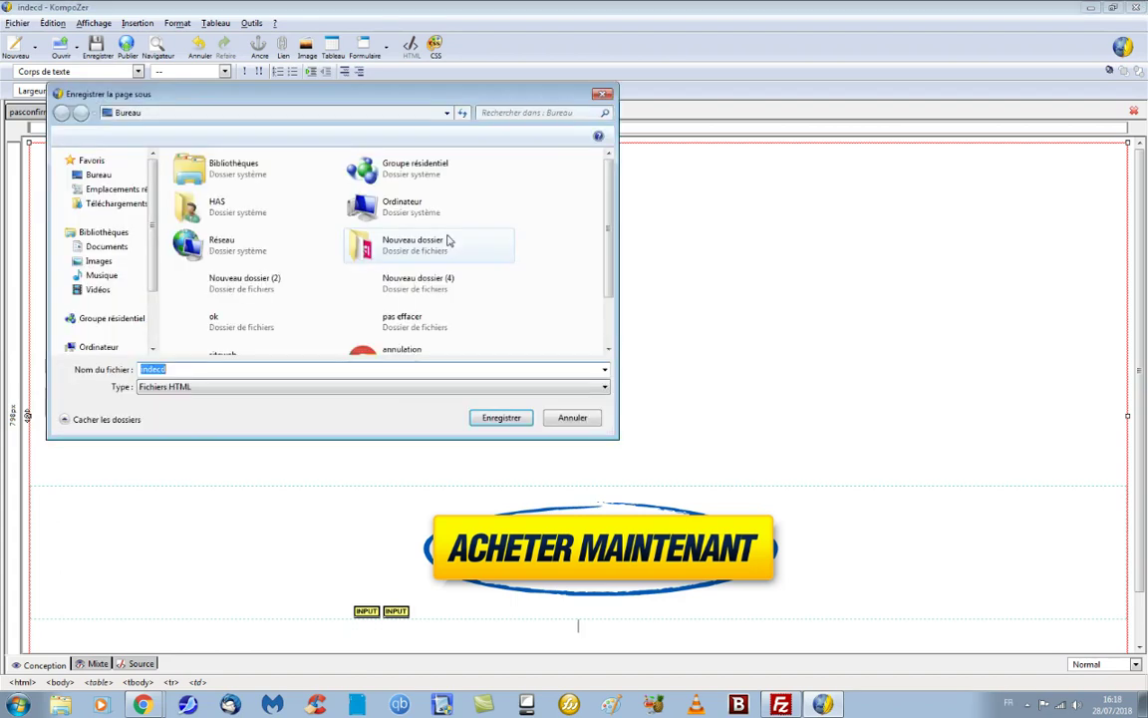
{"action": "left_click", "coordinate": [510, 423]}
{"action": "left_click", "coordinate": [157, 46]}
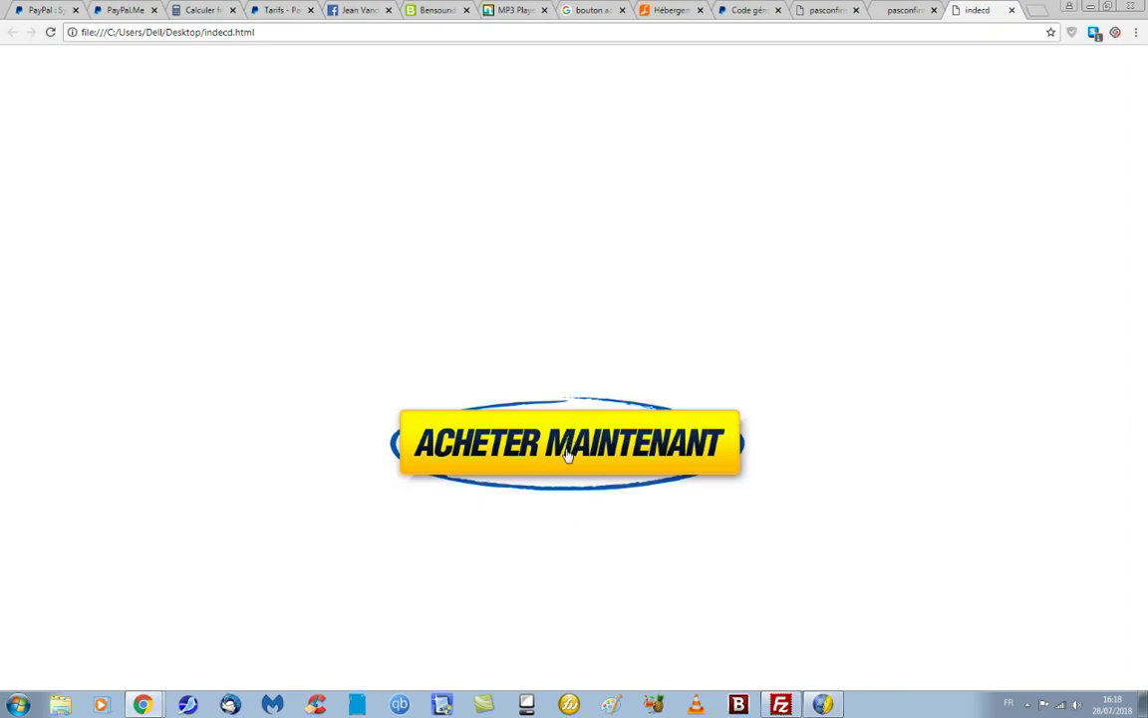
- Reload the PayPal account summary page and return to the indecd preview
{"action": "left_click", "coordinate": [50, 11]}
{"action": "left_click", "coordinate": [52, 33]}
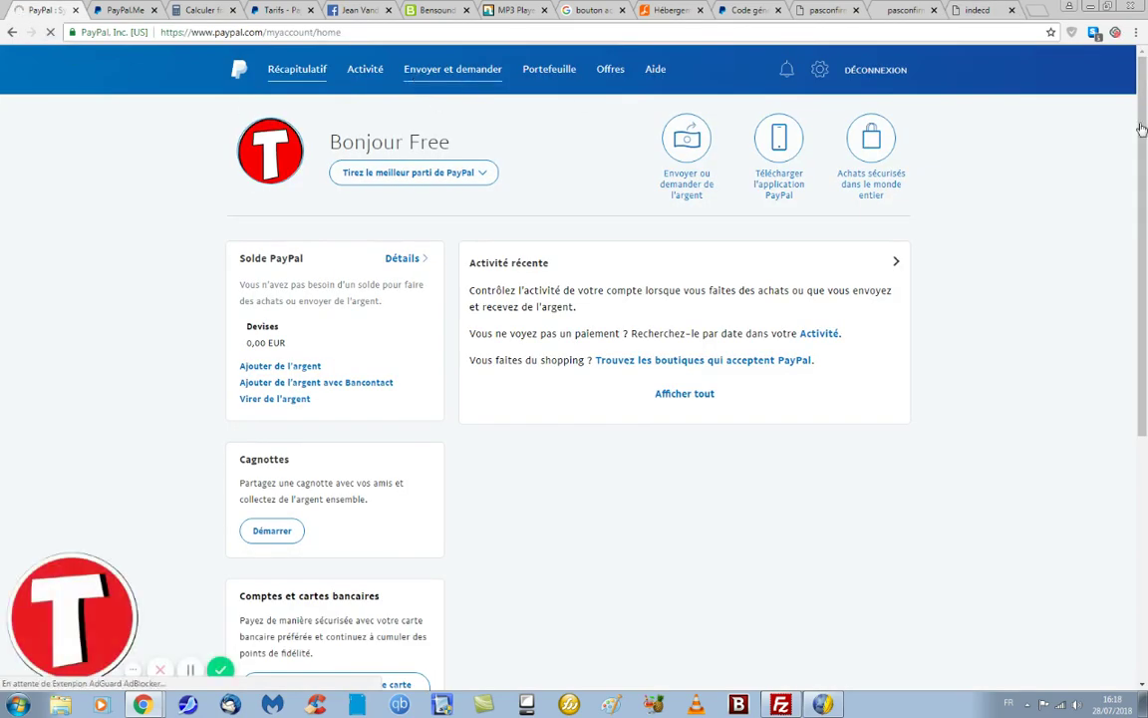
{"action": "left_click", "coordinate": [980, 11]}
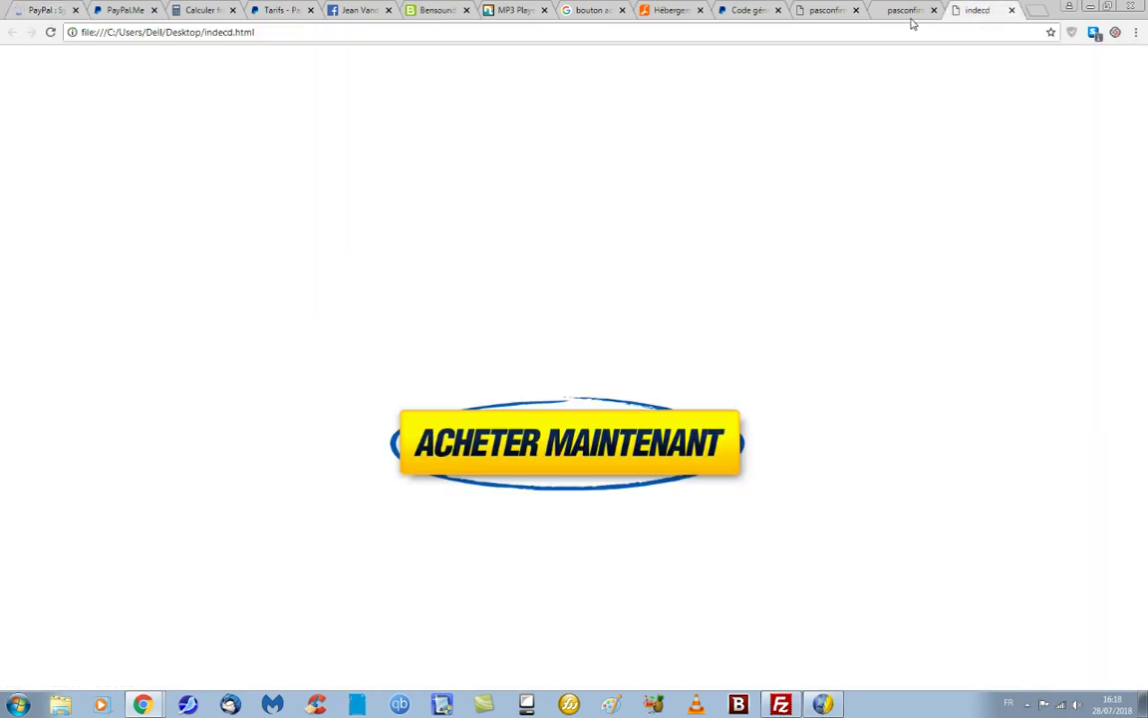
- Close the browser tabs for the two pasconfirmer pages, the web hosting site and the buy button search
{"action": "left_click", "coordinate": [915, 12]}
{"action": "left_click", "coordinate": [934, 10]}
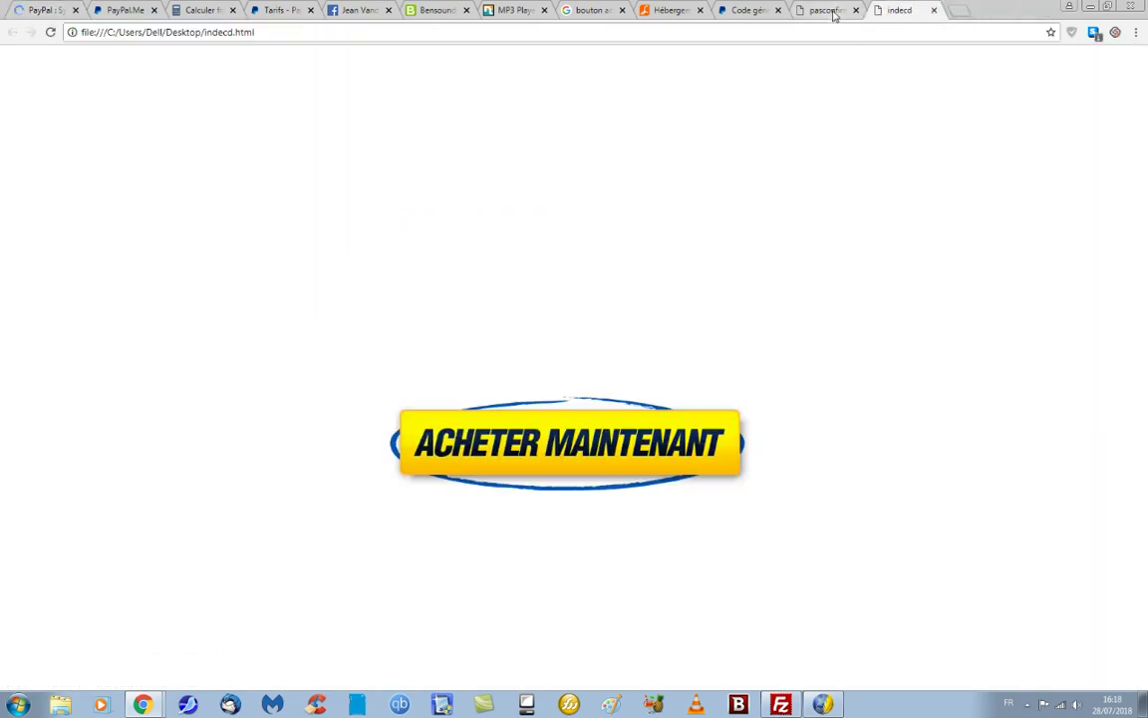
{"action": "left_click", "coordinate": [834, 14]}
{"action": "left_click", "coordinate": [855, 10]}
{"action": "left_click", "coordinate": [750, 12]}
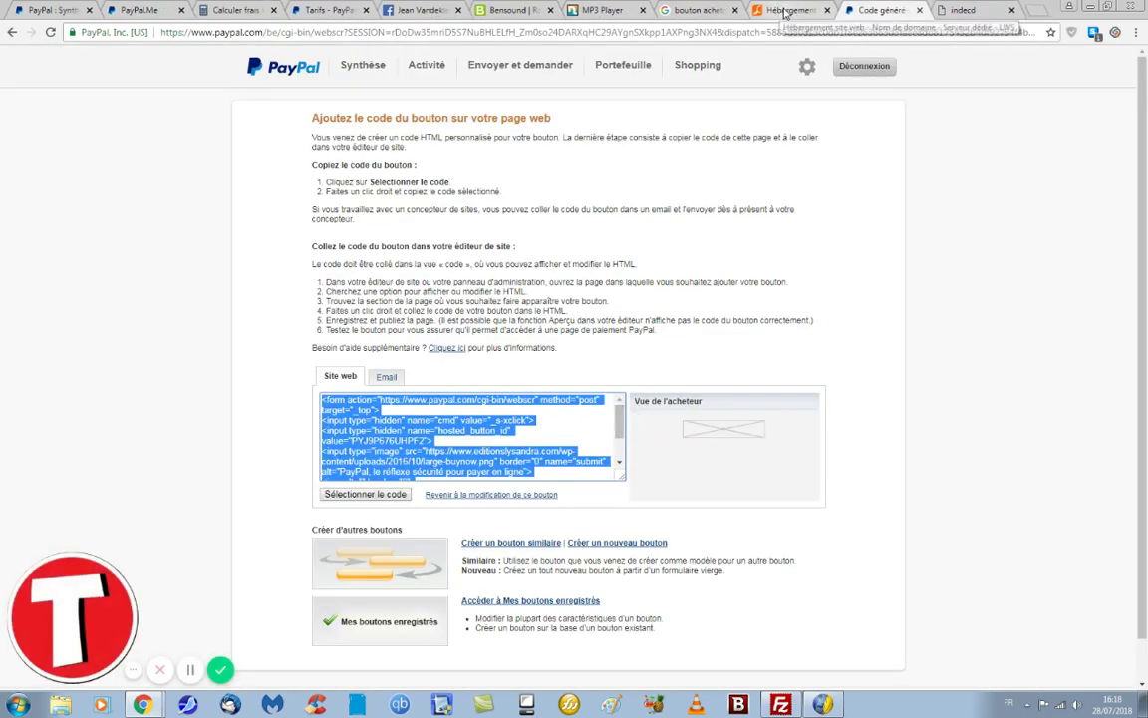
{"action": "left_click", "coordinate": [827, 10]}
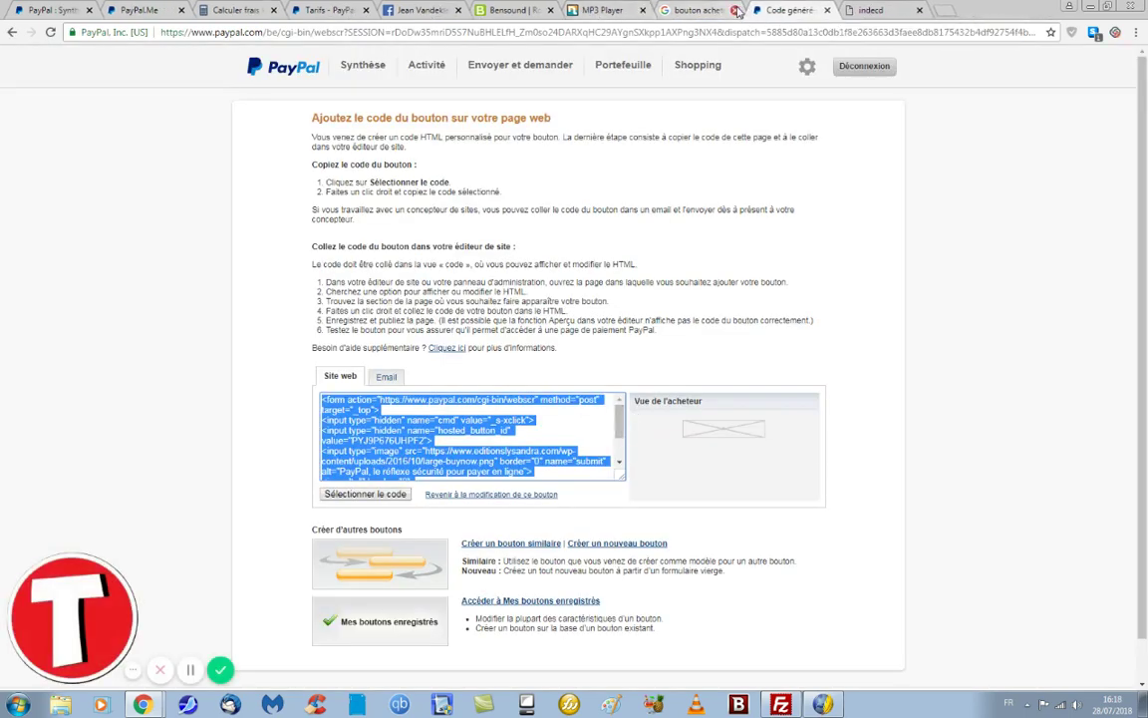
{"action": "left_click", "coordinate": [735, 10]}
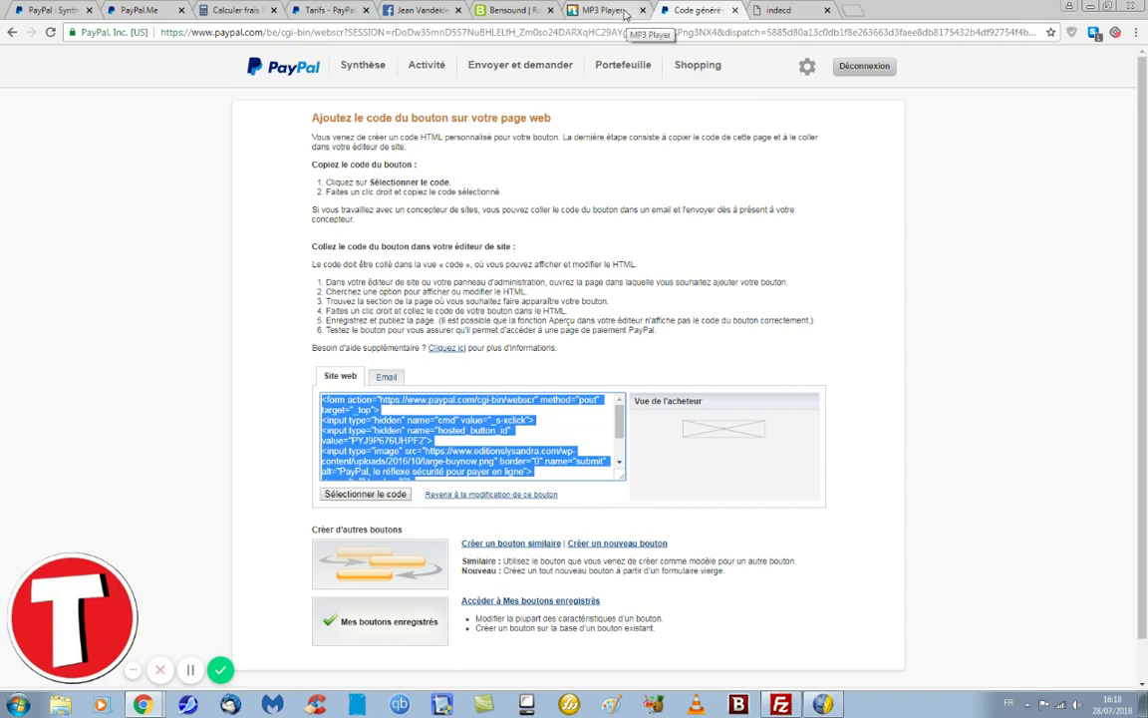
- Go to the open Bensound music page and copy the image address of the Little Idea track
{"action": "left_click", "coordinate": [504, 12]}
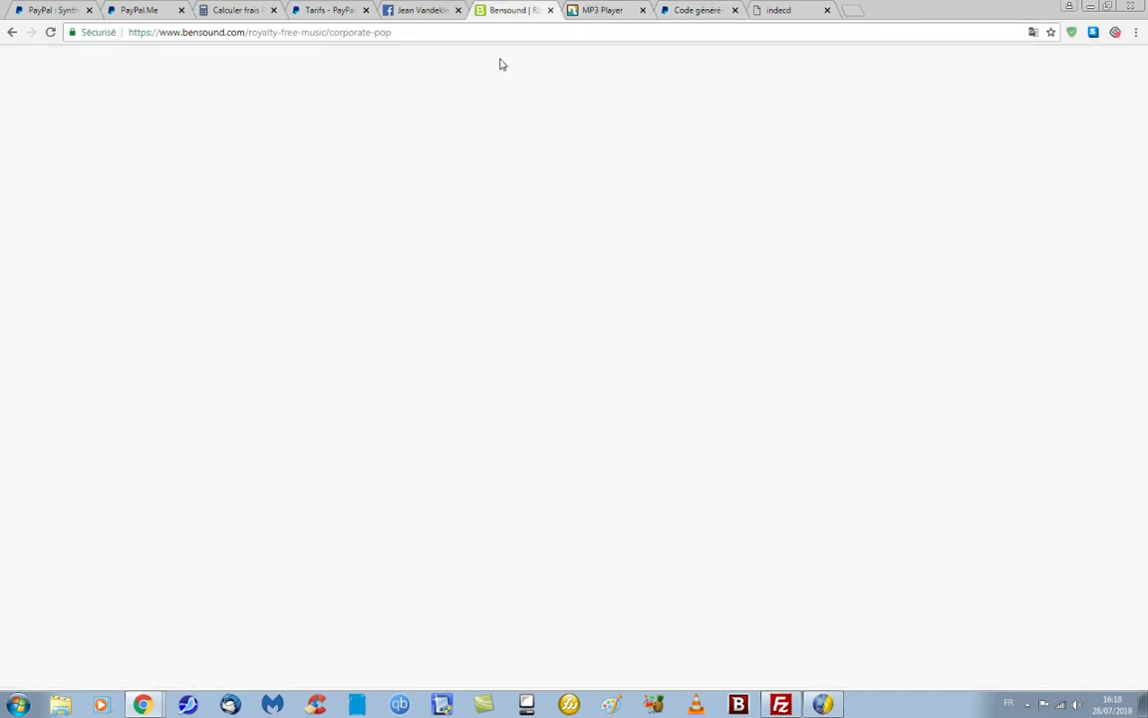
{"action": "left_click", "coordinate": [802, 237]}
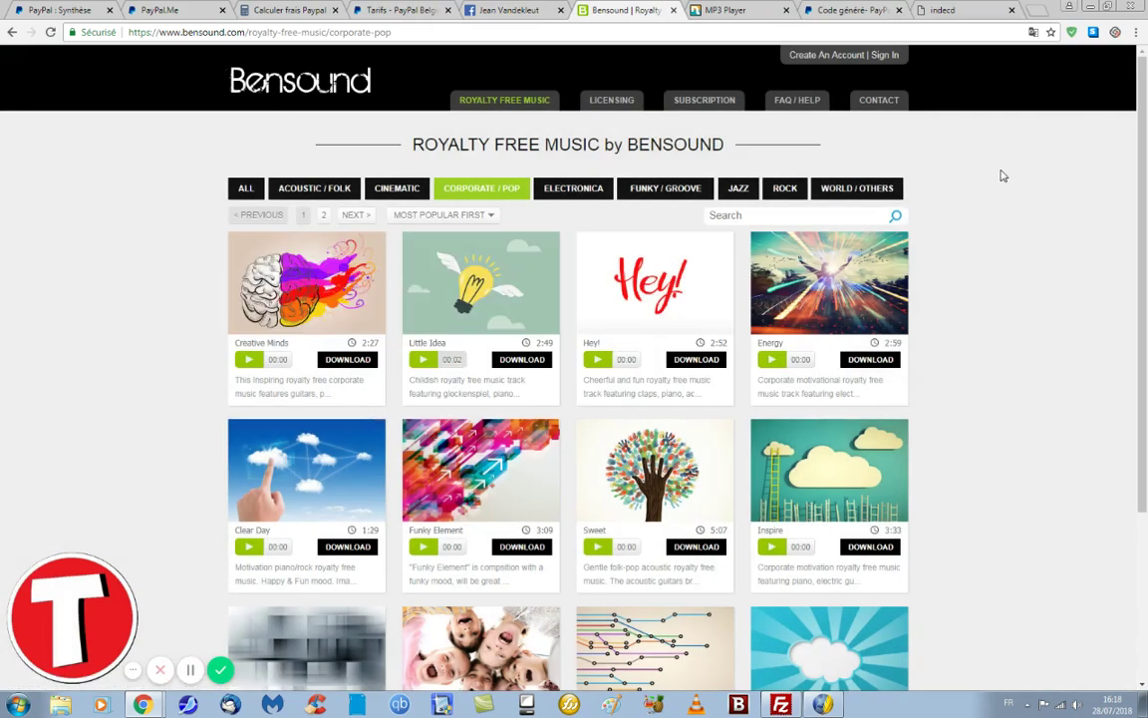
{"action": "right_click", "coordinate": [547, 264]}
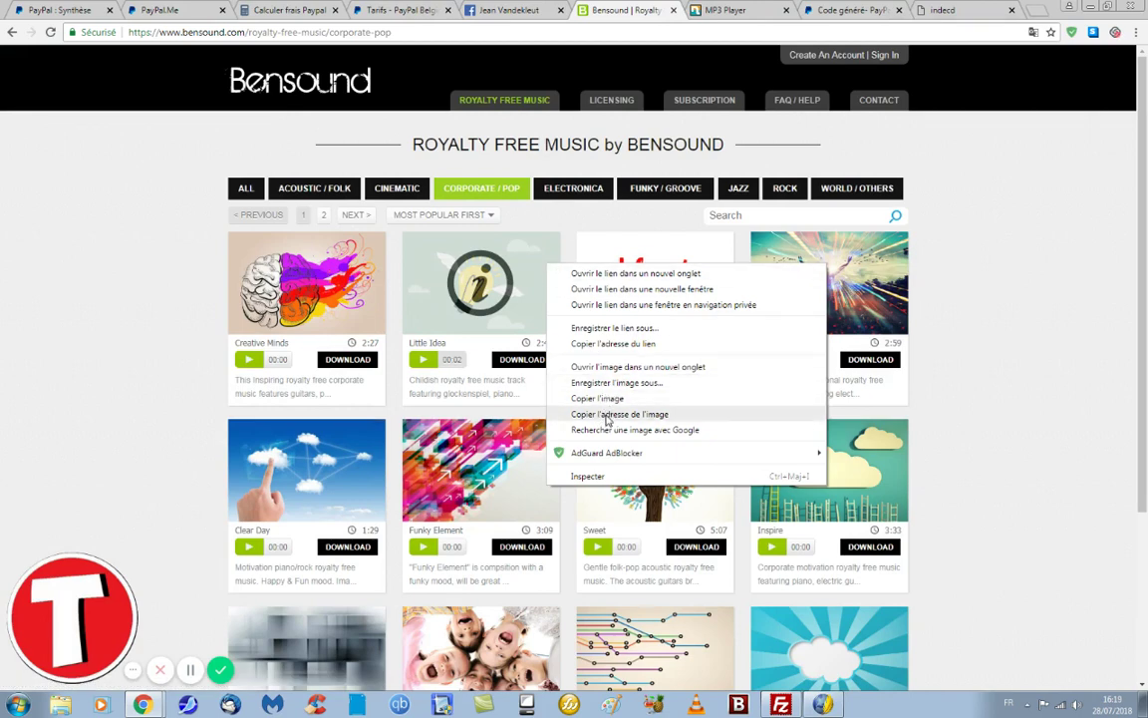
{"action": "left_click", "coordinate": [607, 417]}
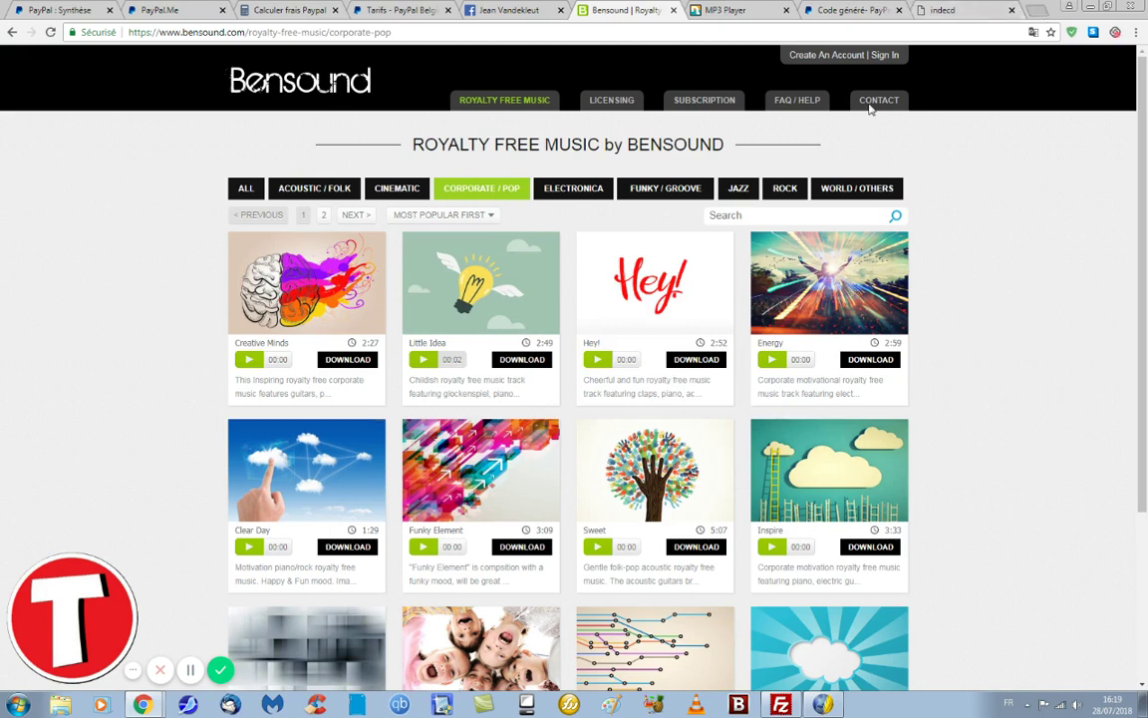
- View the image at the copied address in a separate browser tab and close that tab
{"action": "key", "text": "ctrl+t"}
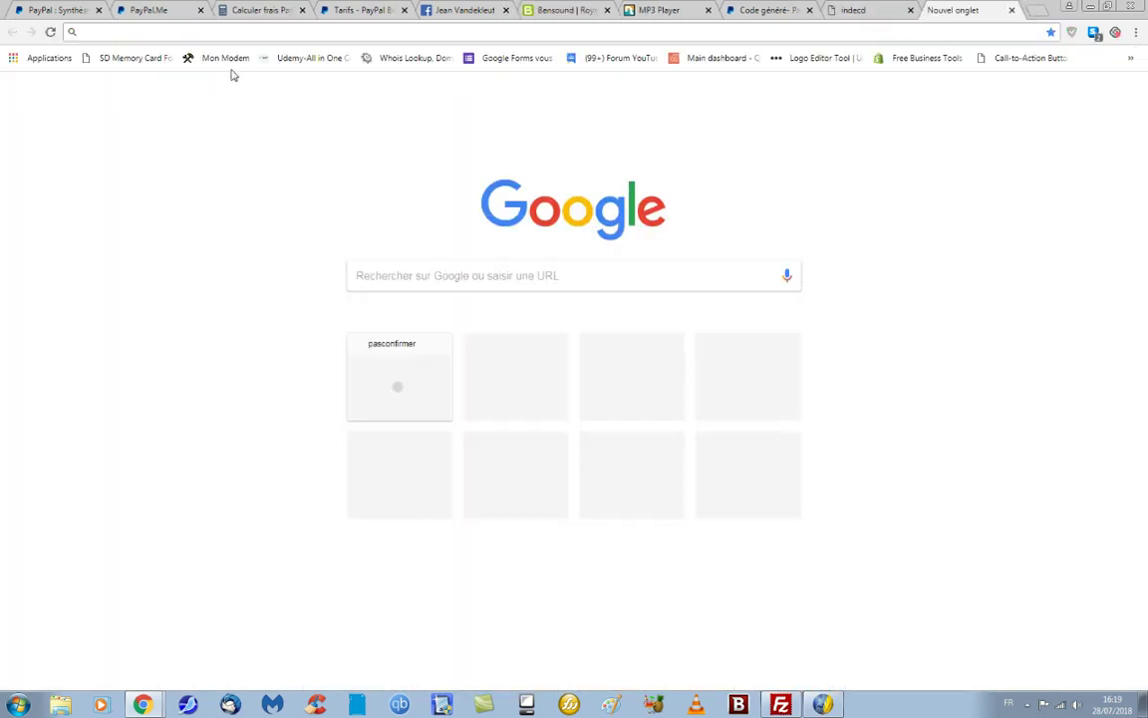
{"action": "right_click", "coordinate": [289, 30]}
{"action": "left_click", "coordinate": [294, 96]}
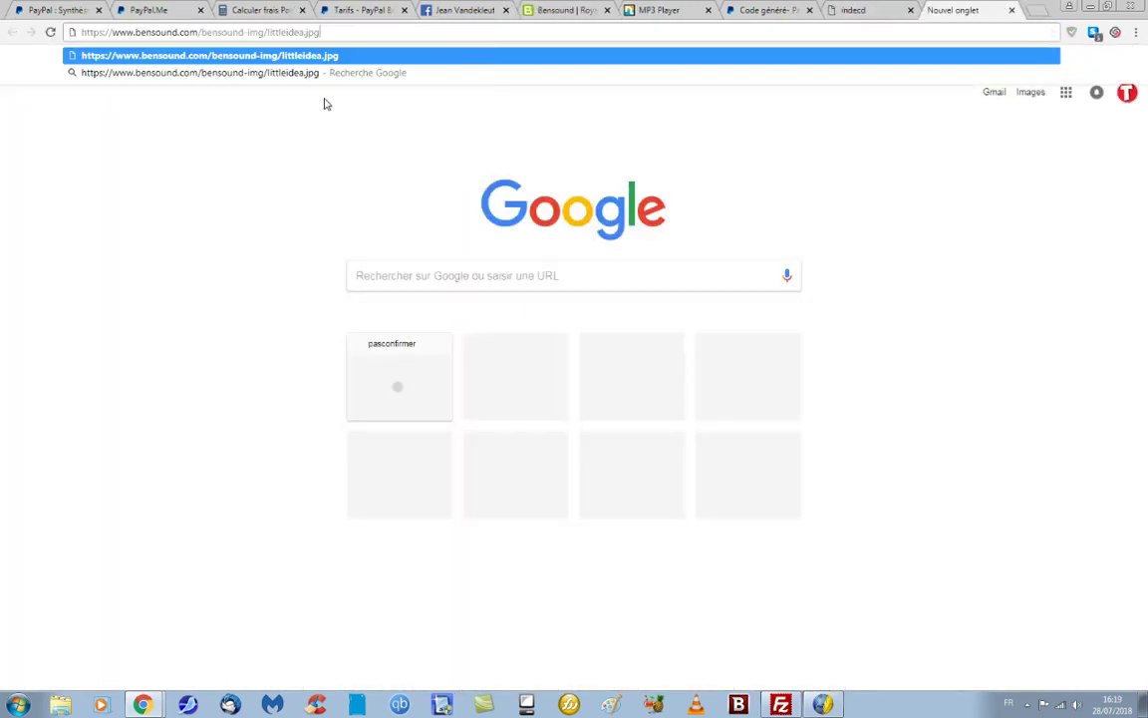
{"action": "key", "text": "Return"}
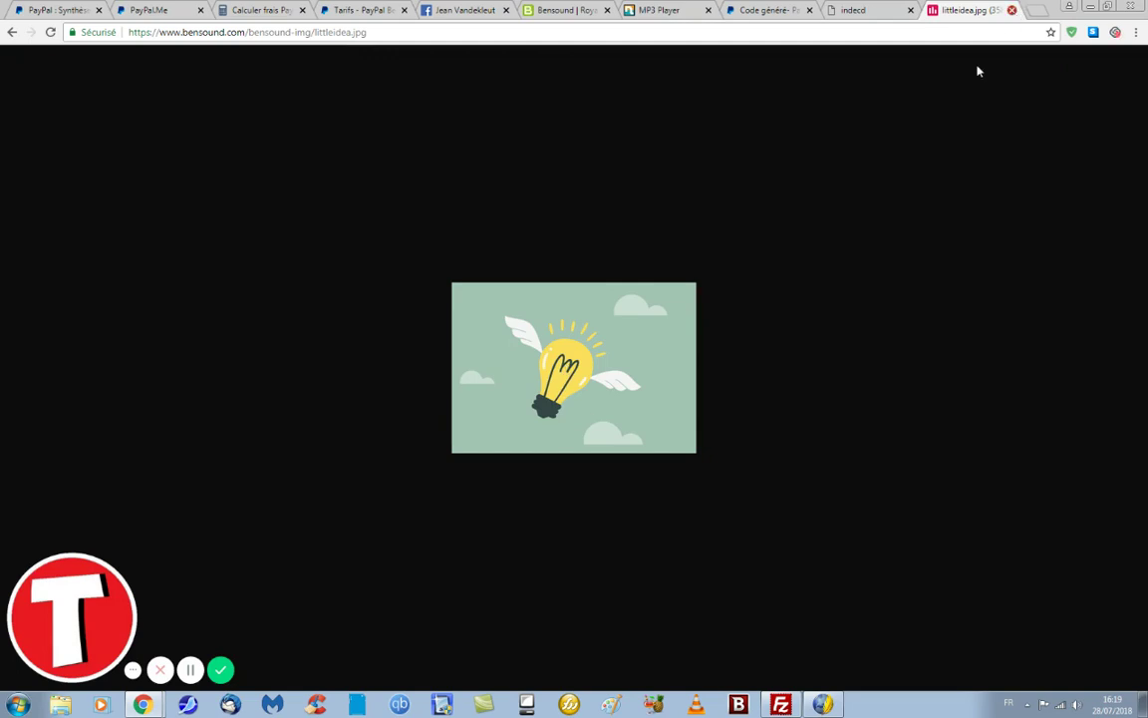
{"action": "left_click", "coordinate": [1012, 10]}
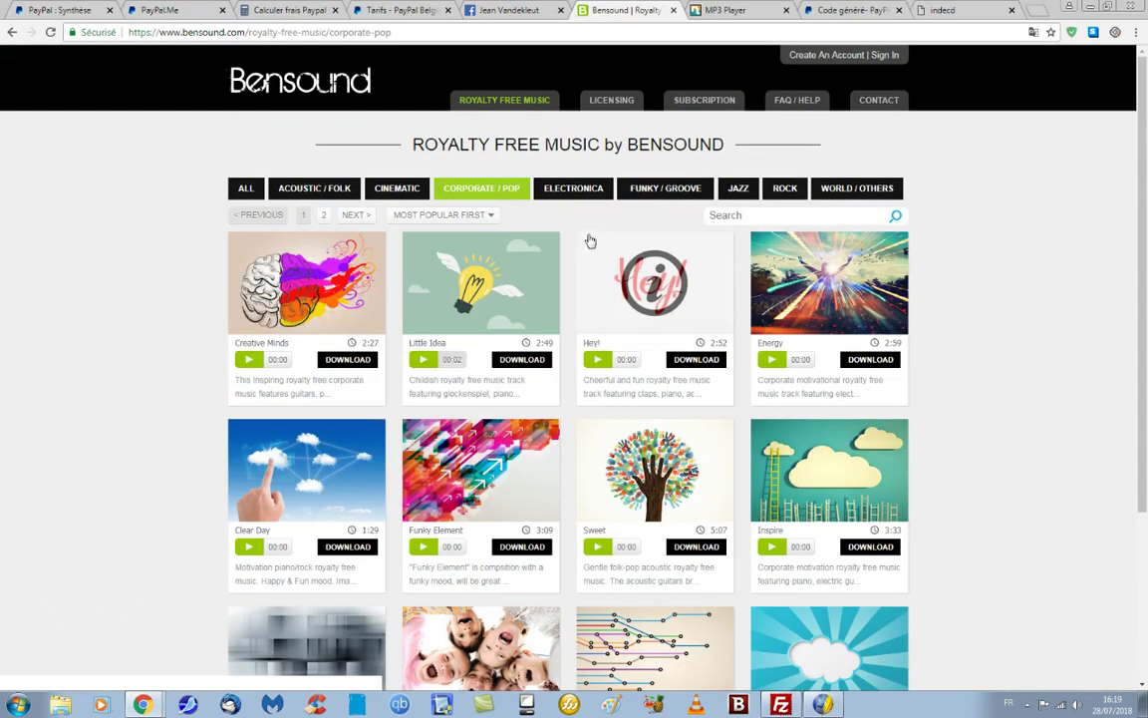
- Search Google for "bensound" in a new tab and browse the image results
{"action": "left_click", "coordinate": [1042, 12]}
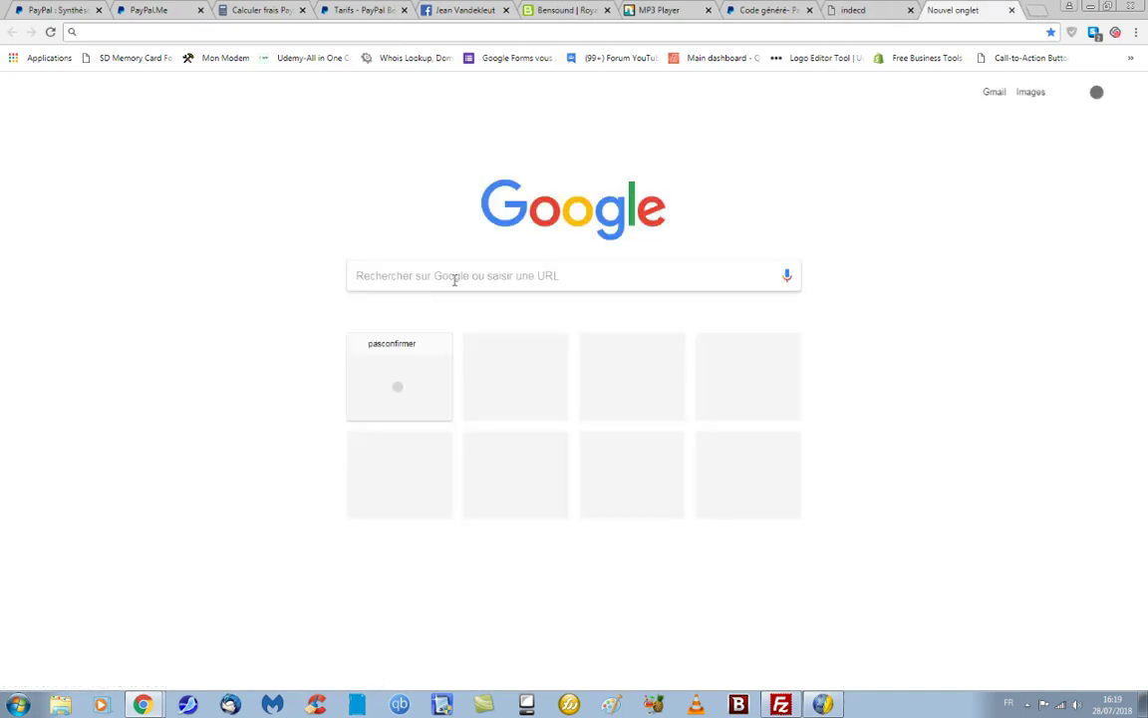
{"action": "left_click", "coordinate": [454, 281]}
{"action": "type", "text": "bensou"}
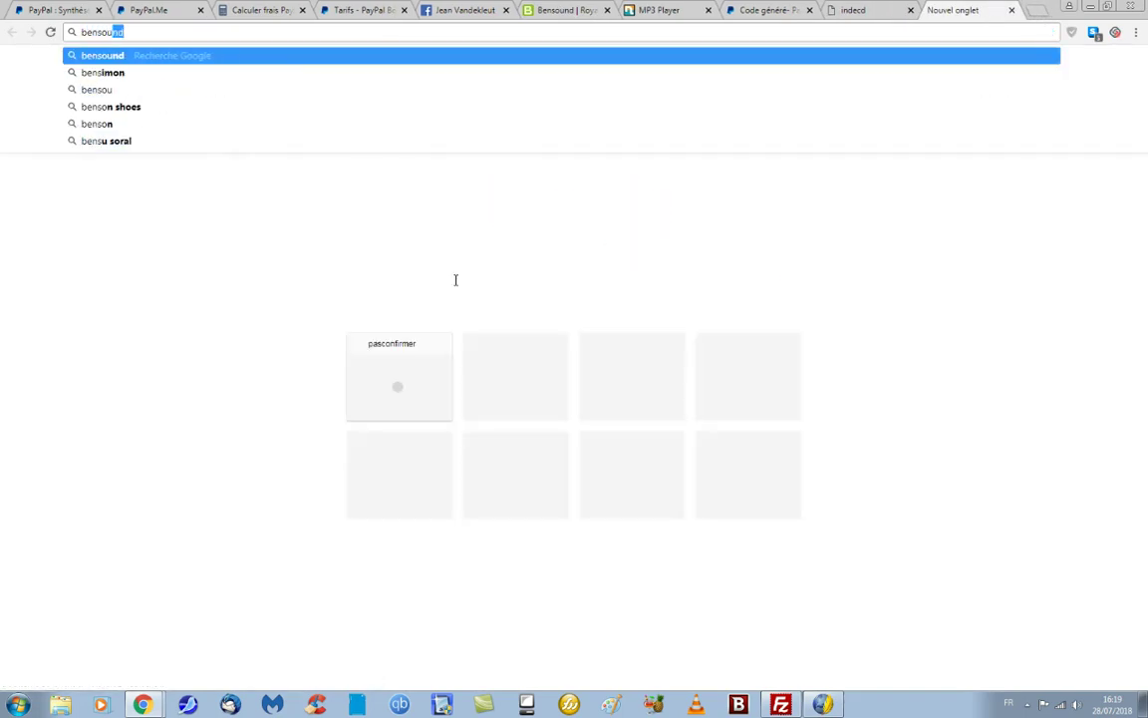
{"action": "type", "text": "nd"}
{"action": "key", "text": "Return"}
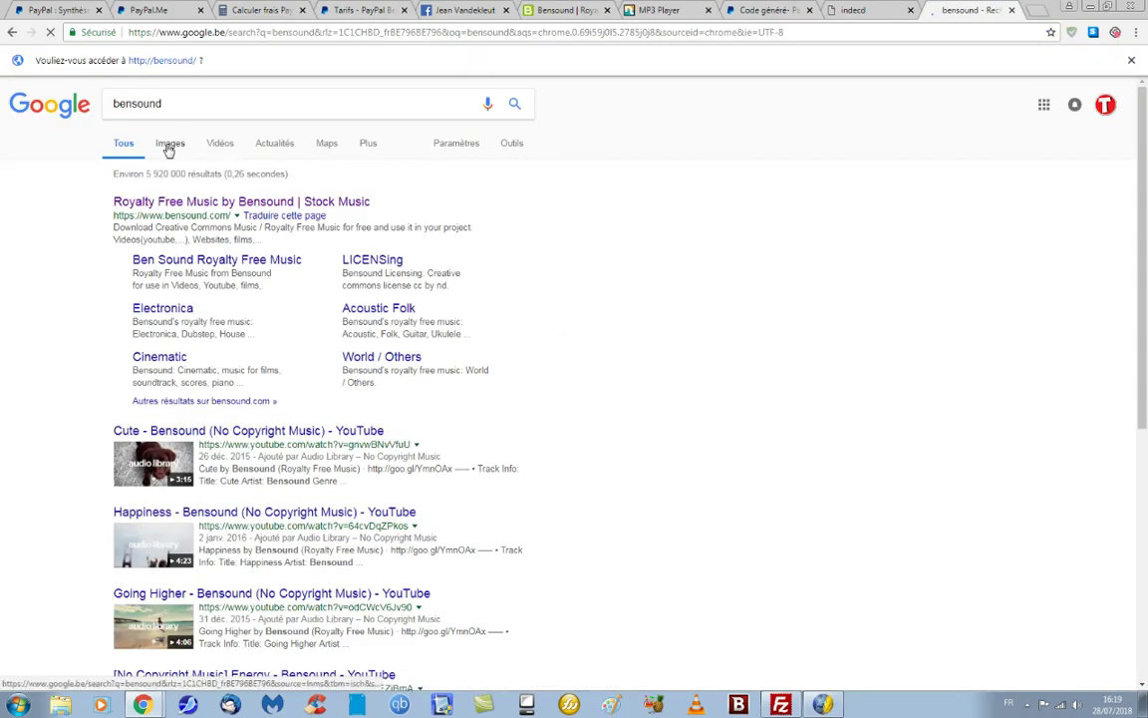
{"action": "left_click", "coordinate": [168, 144]}
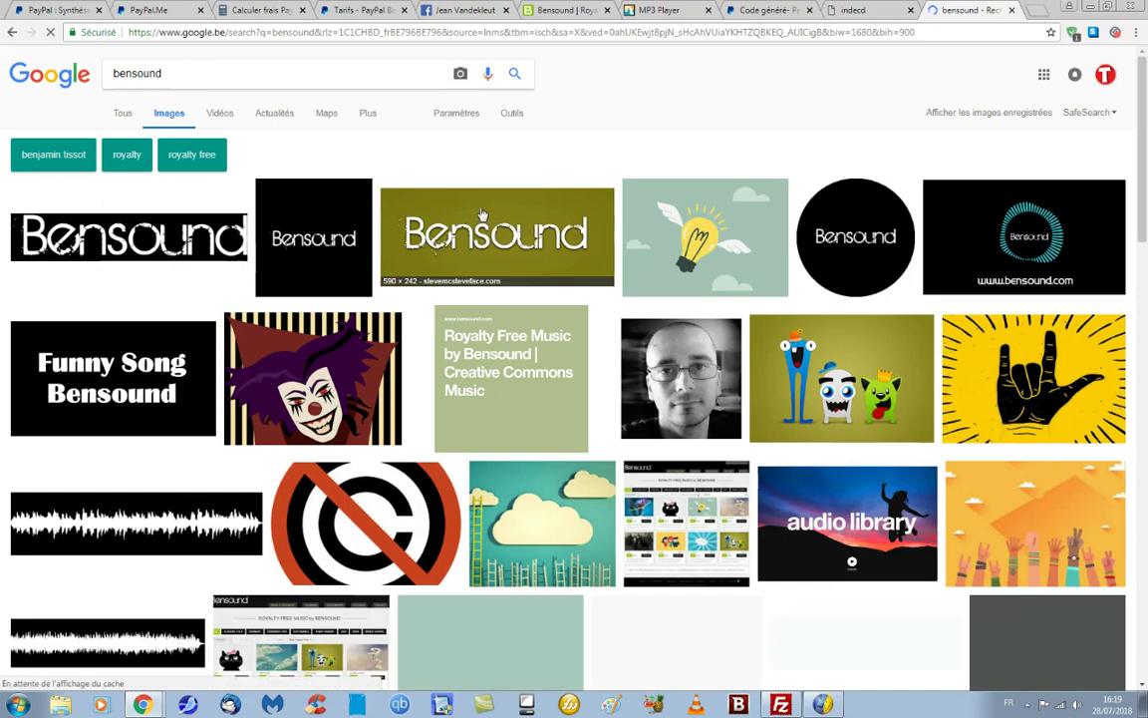
{"action": "scroll", "coordinate": [483, 212], "scroll_direction": "down", "scroll_amount": 1}
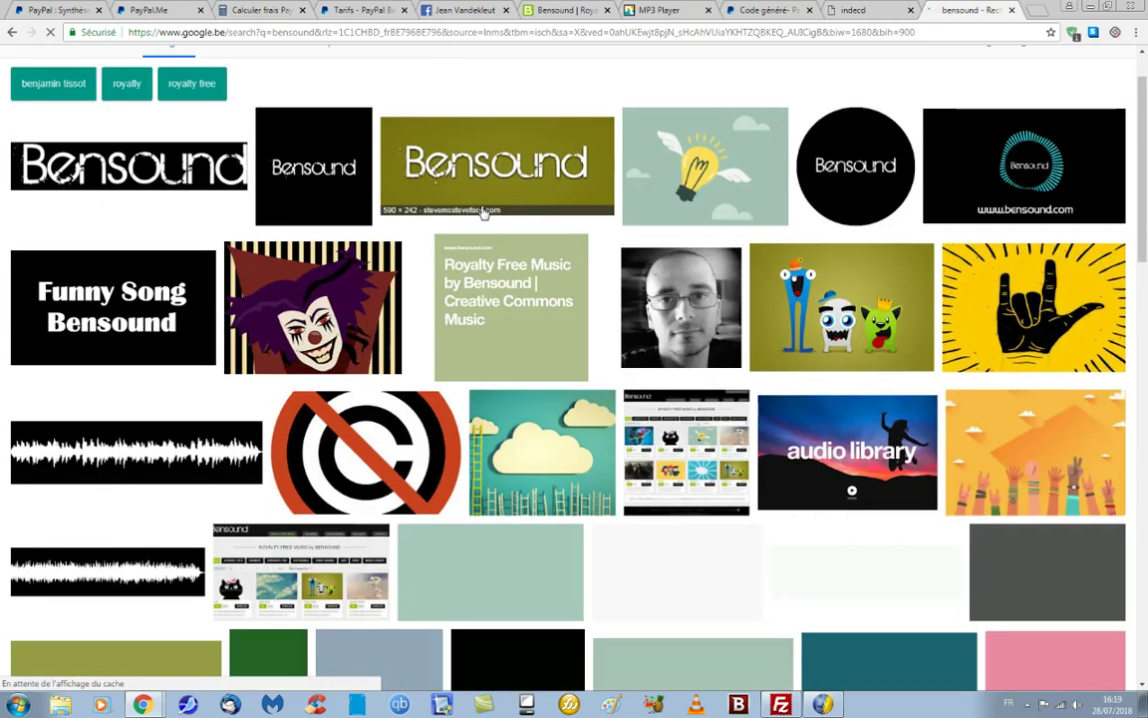
{"action": "scroll", "coordinate": [483, 212], "scroll_direction": "down", "scroll_amount": 1}
{"action": "scroll", "coordinate": [482, 212], "scroll_direction": "down", "scroll_amount": 6}
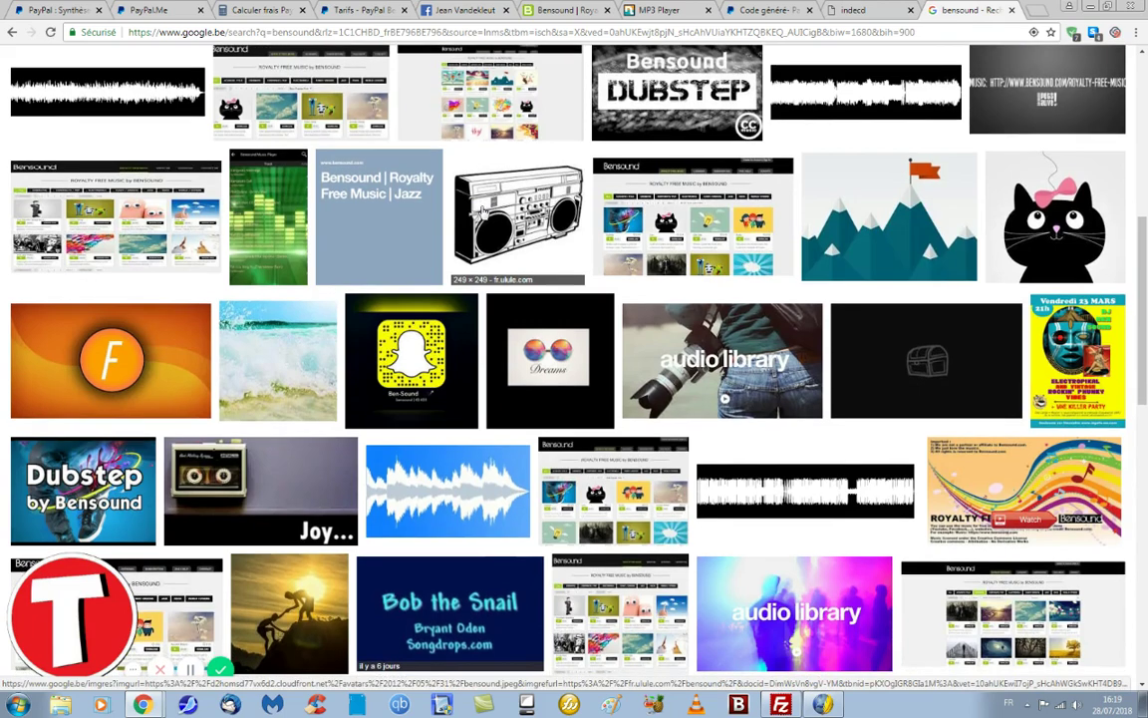
- Open the "Dubstep by Bensound" image result in a separate browser tab and view it
{"action": "scroll", "coordinate": [80, 364], "scroll_direction": "down", "scroll_amount": 2}
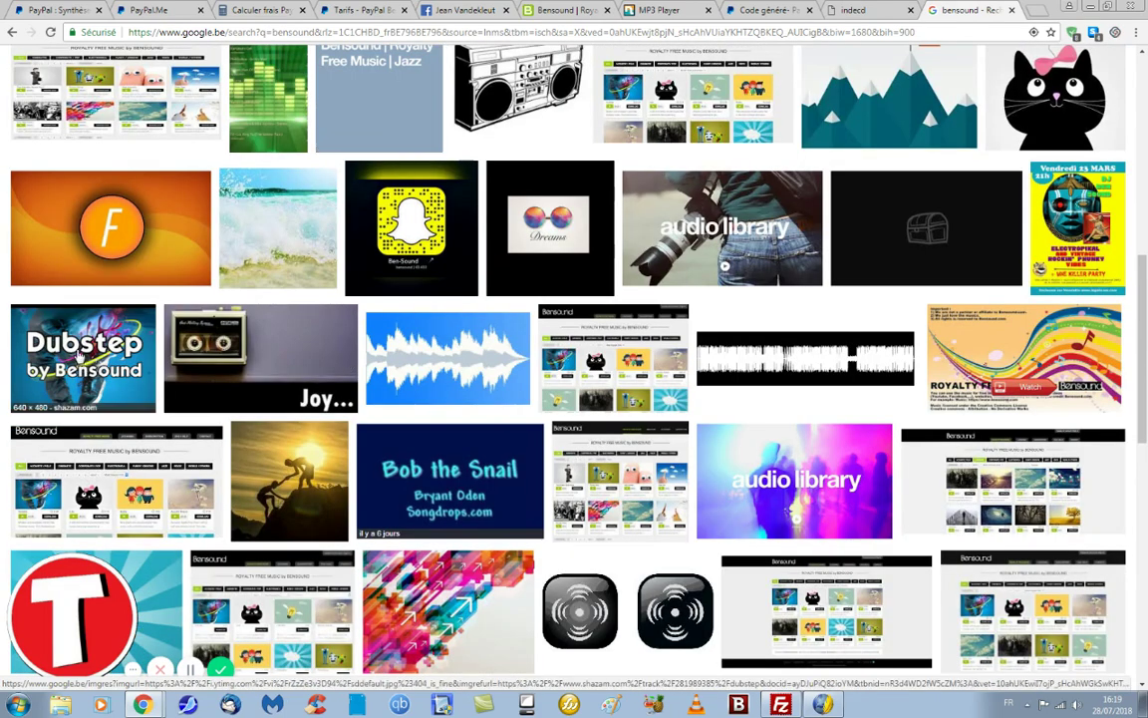
{"action": "right_click", "coordinate": [80, 355]}
{"action": "left_click", "coordinate": [102, 326]}
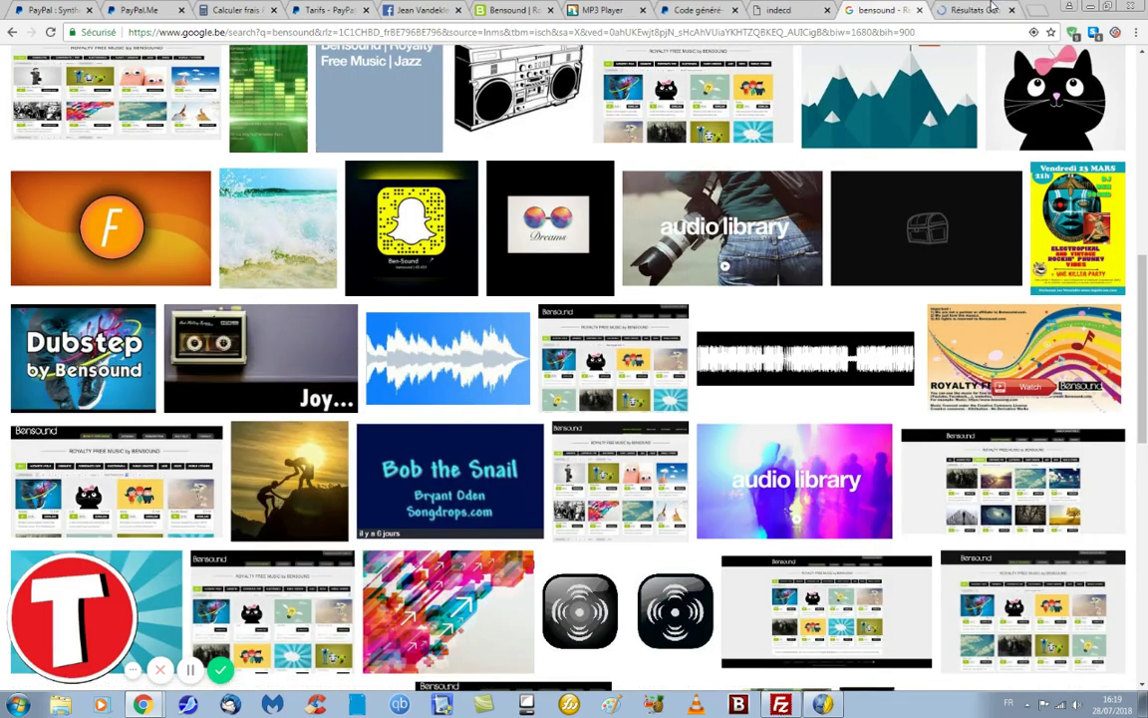
{"action": "left_click", "coordinate": [987, 10]}
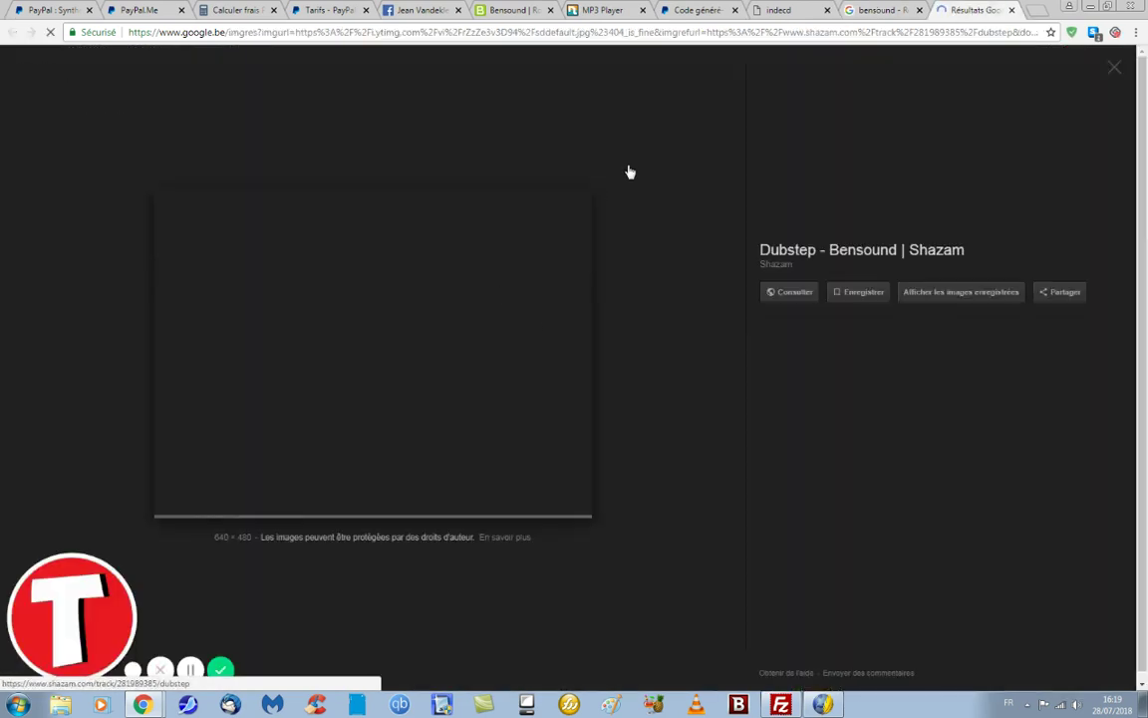
- Save the enlarged Dubstep image to the Bureau folder as a JPG named dubstep
{"action": "right_click", "coordinate": [332, 335]}
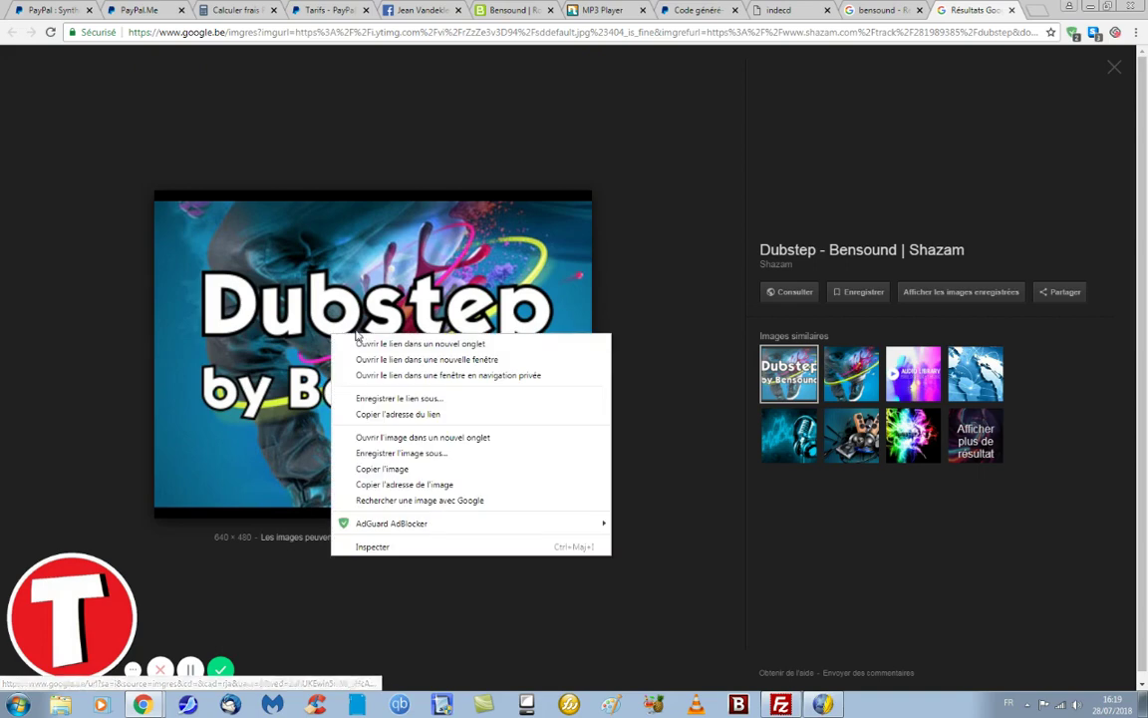
{"action": "left_click", "coordinate": [393, 453]}
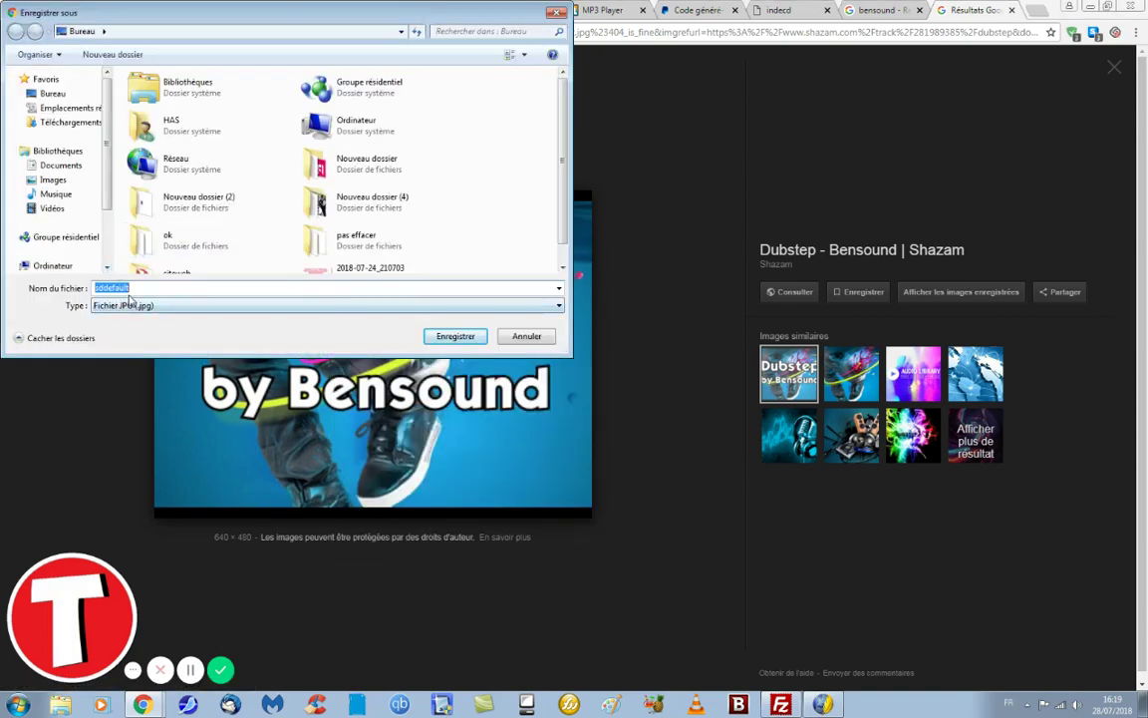
{"action": "type", "text": "dubstep"}
{"action": "left_click", "coordinate": [55, 93]}
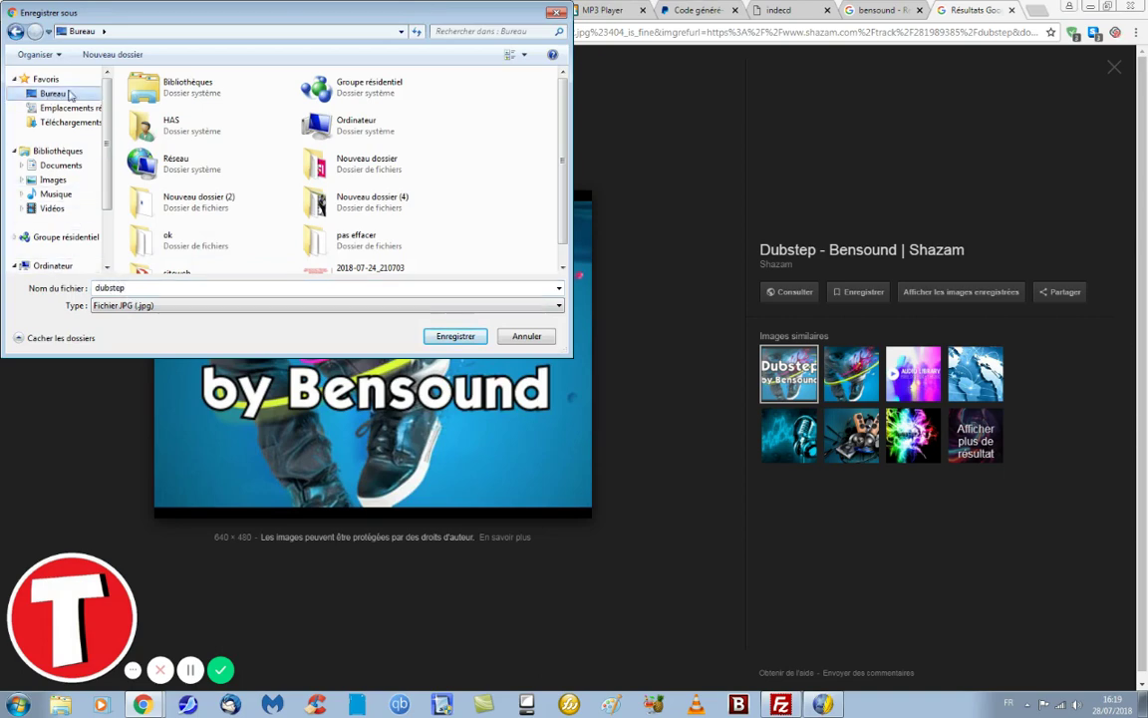
{"action": "left_click", "coordinate": [456, 337]}
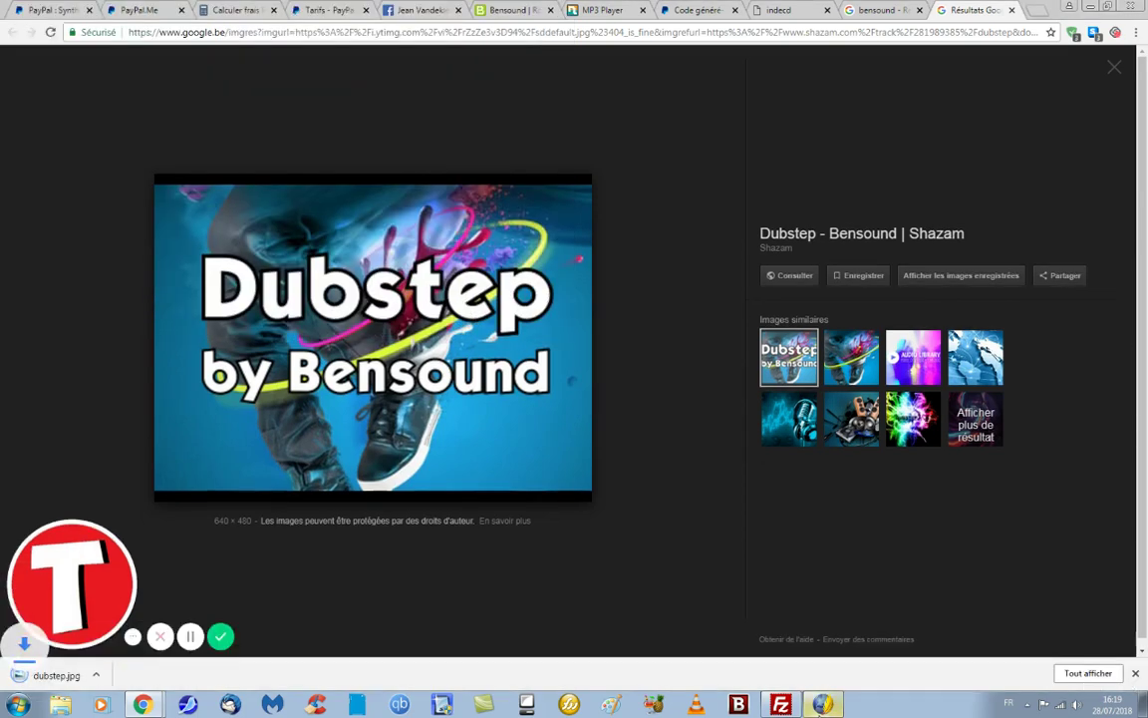
- Switch to KompoZer and start inserting an image above the buy button, choosing the dubstep JPG from the desktop
{"action": "key", "text": "alt+Tab"}
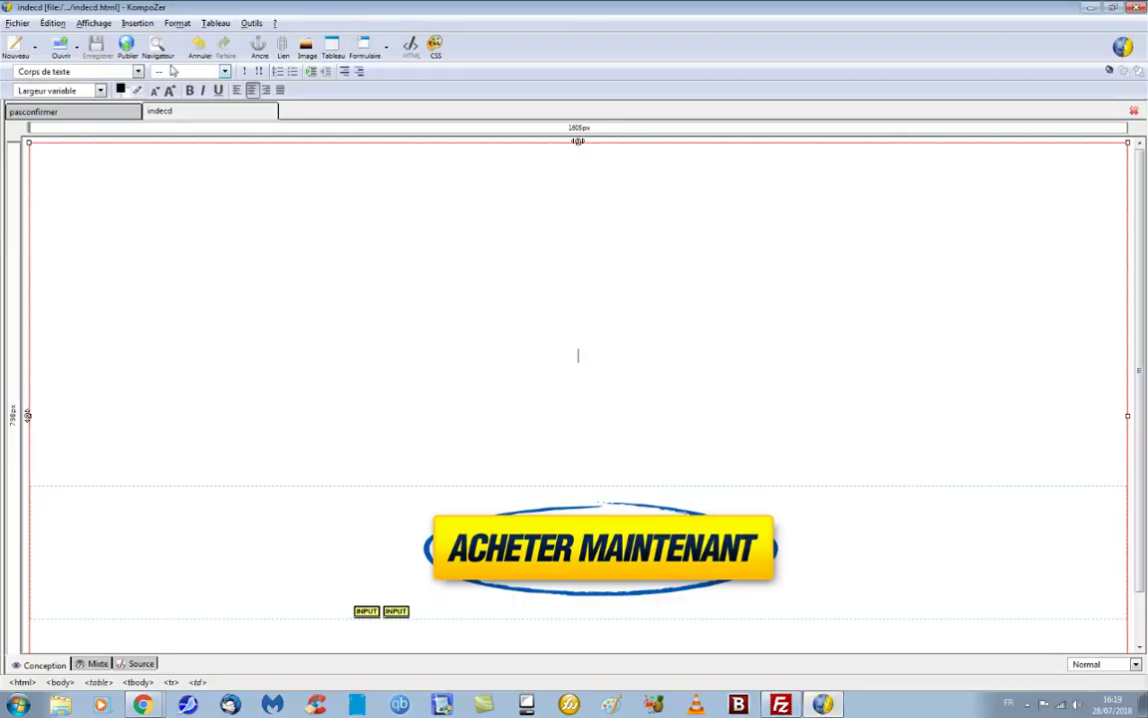
{"action": "left_click", "coordinate": [137, 23]}
{"action": "left_click", "coordinate": [146, 41]}
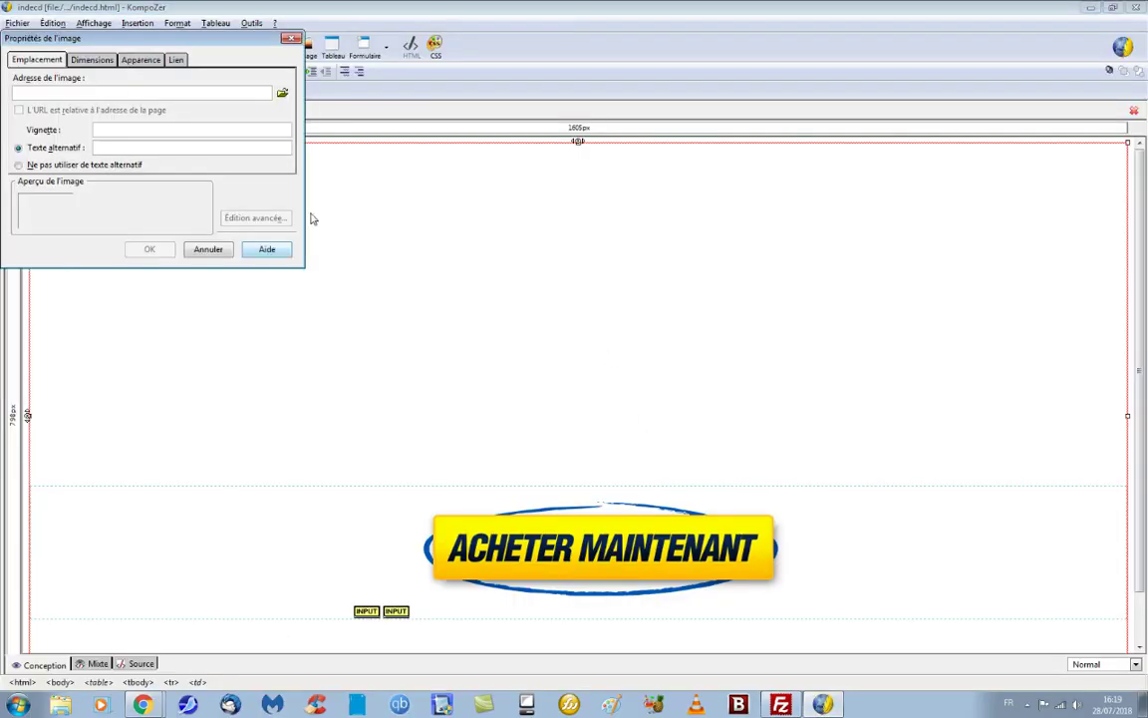
{"action": "left_click", "coordinate": [257, 88]}
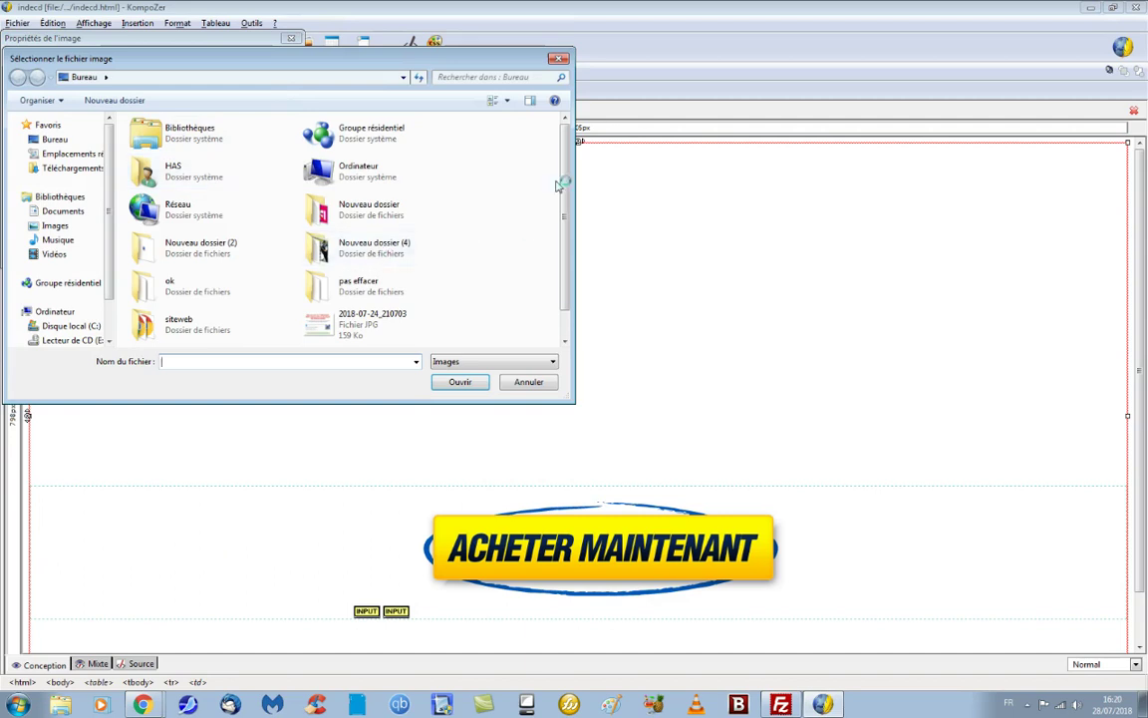
{"action": "scroll", "coordinate": [258, 182], "scroll_direction": "down", "scroll_amount": 1}
{"action": "left_click", "coordinate": [199, 329]}
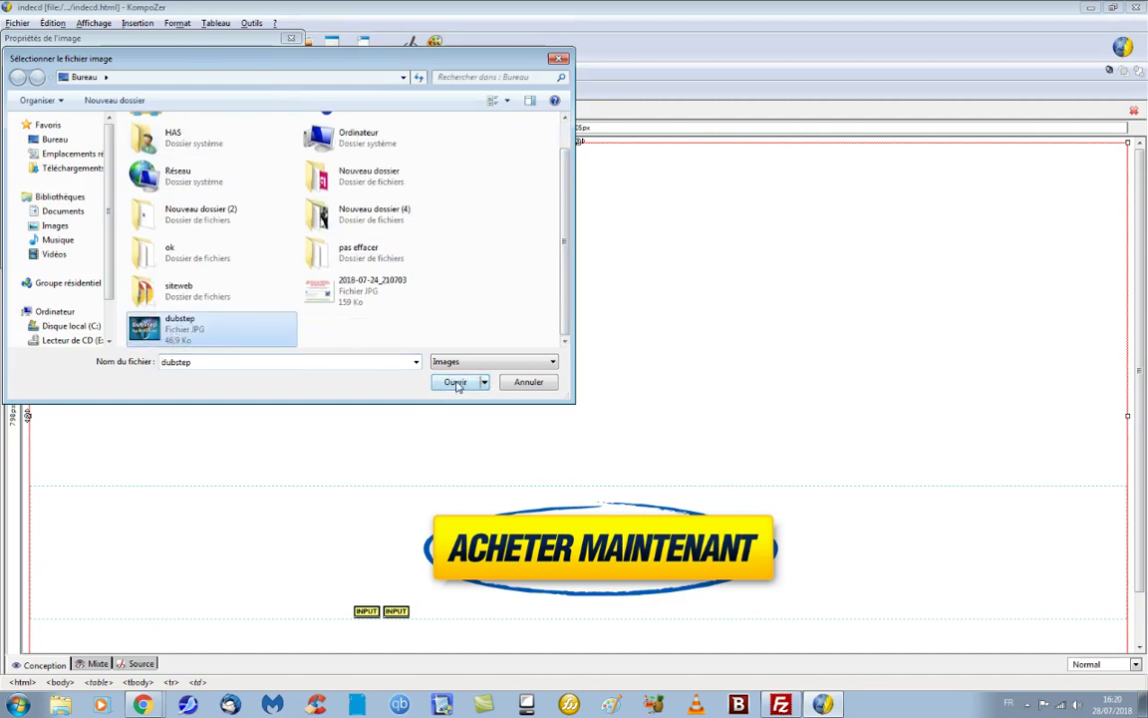
{"action": "left_click", "coordinate": [455, 382]}
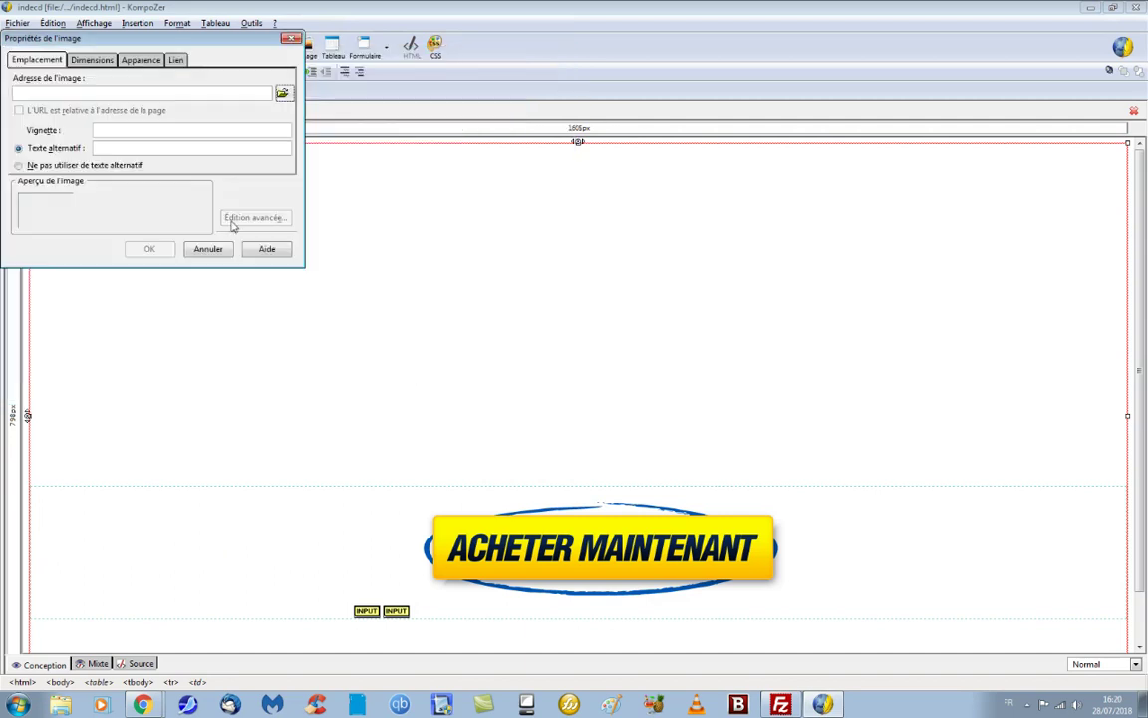
- Give the image the alternative text "dubsteb", set its spacing and border to 0 pixels, change the text placement and insert it
{"action": "left_click", "coordinate": [193, 147]}
{"action": "type", "text": "dubsteb"}
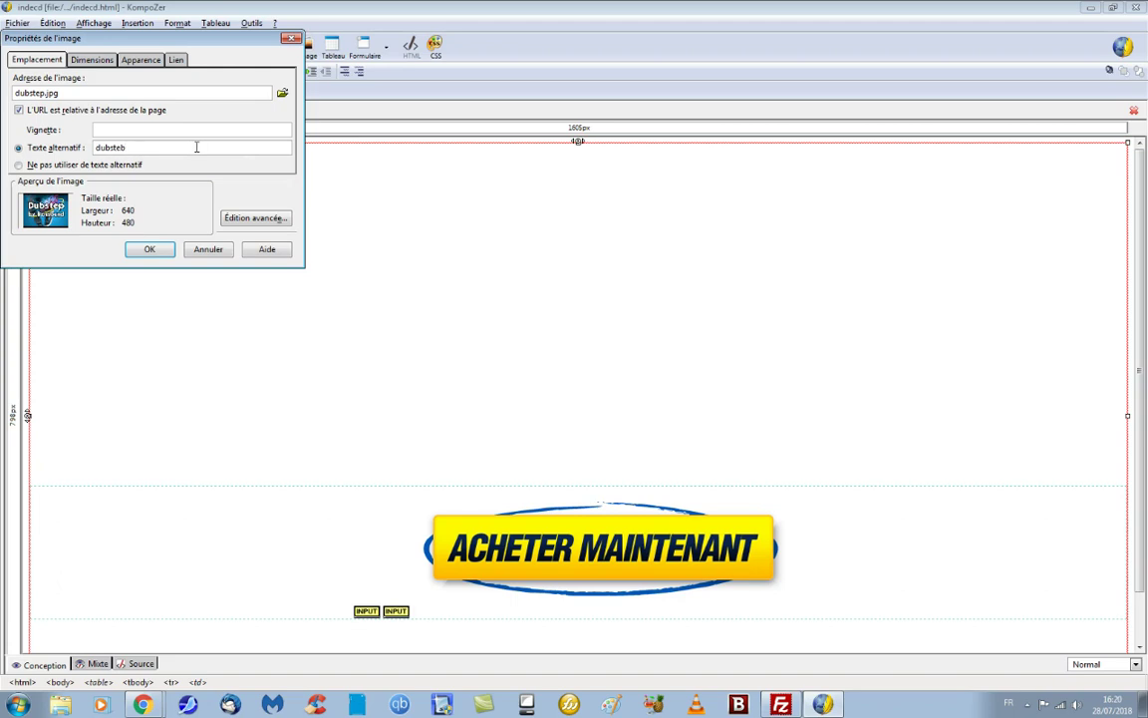
{"action": "left_click", "coordinate": [145, 60]}
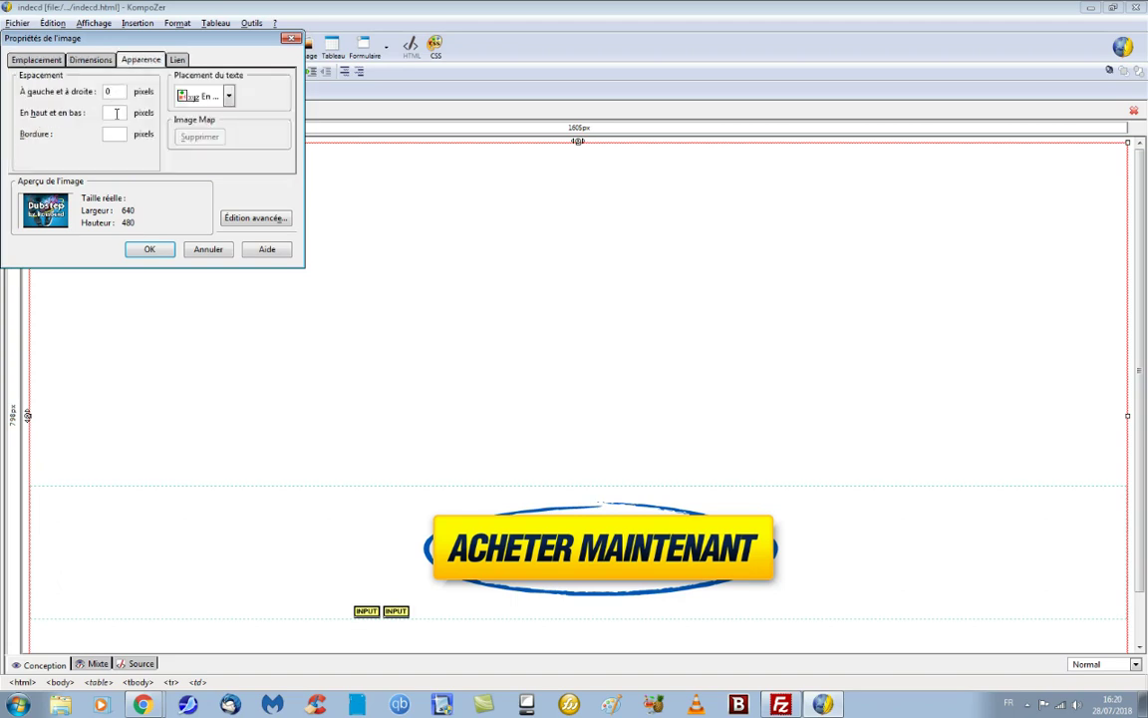
{"action": "left_click", "coordinate": [203, 96]}
{"action": "left_click", "coordinate": [204, 127]}
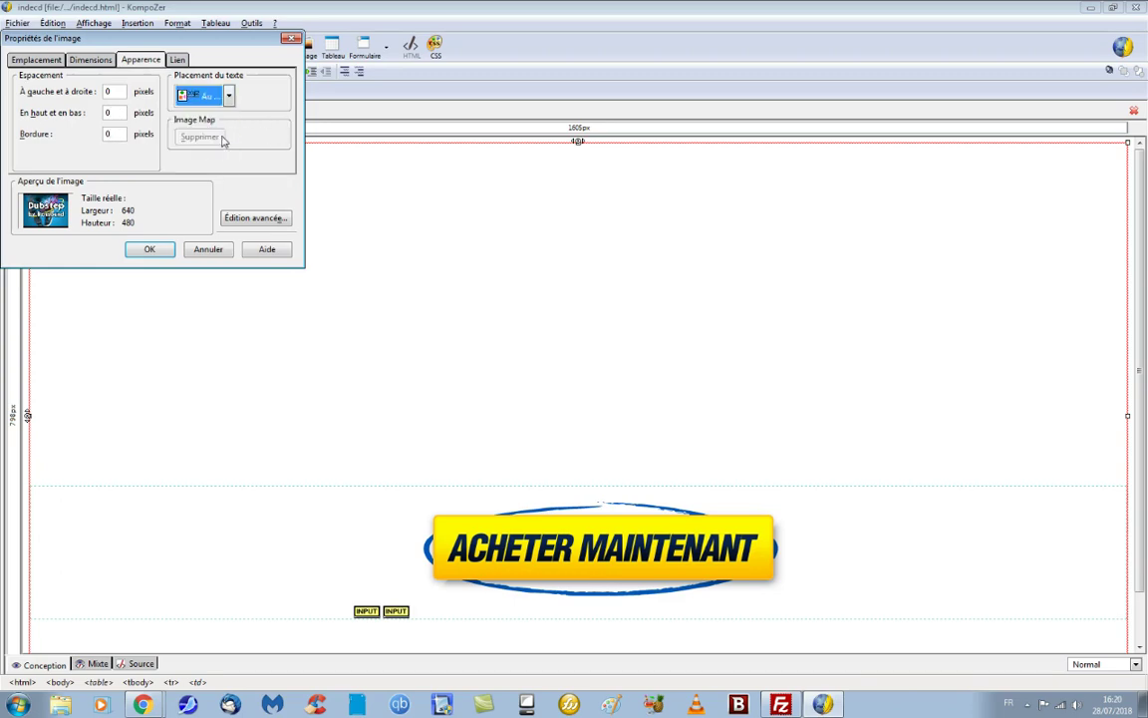
{"action": "left_click", "coordinate": [151, 250]}
- Shrink the Dubstep image slightly from its lower corner, keeping its proportions
{"action": "scroll", "coordinate": [507, 288], "scroll_direction": "down", "scroll_amount": 3}
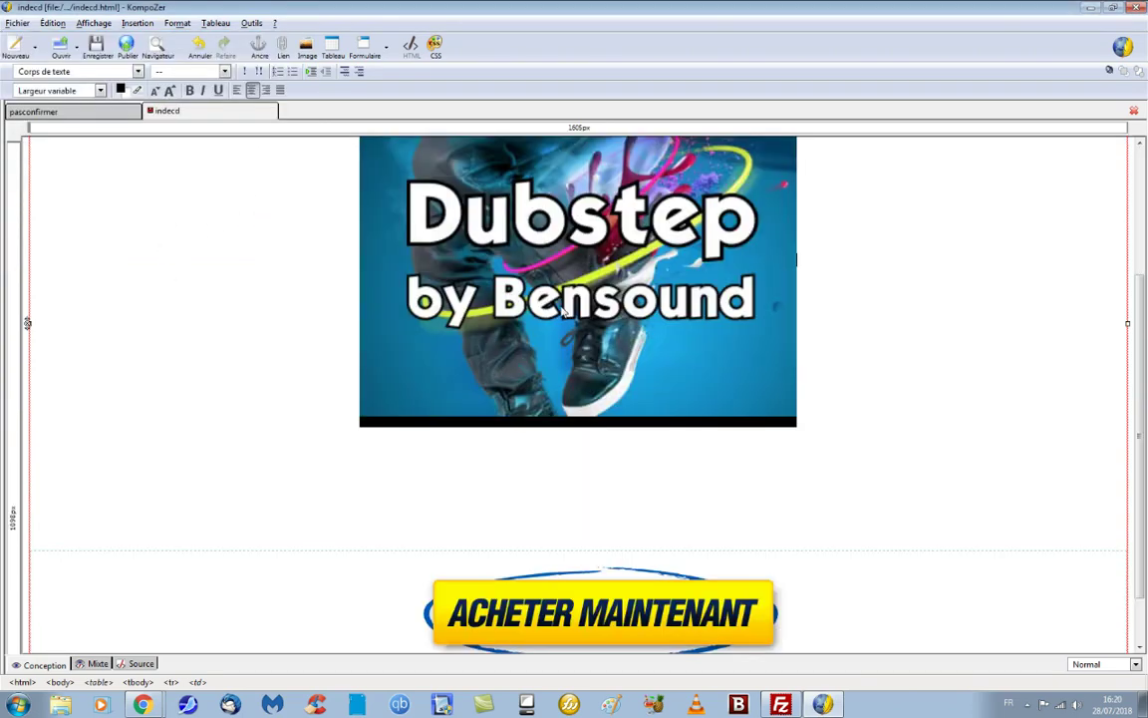
{"action": "left_click_drag", "start_coordinate": [795, 427], "coordinate": [761, 370]}
{"action": "left_click", "coordinate": [592, 449]}
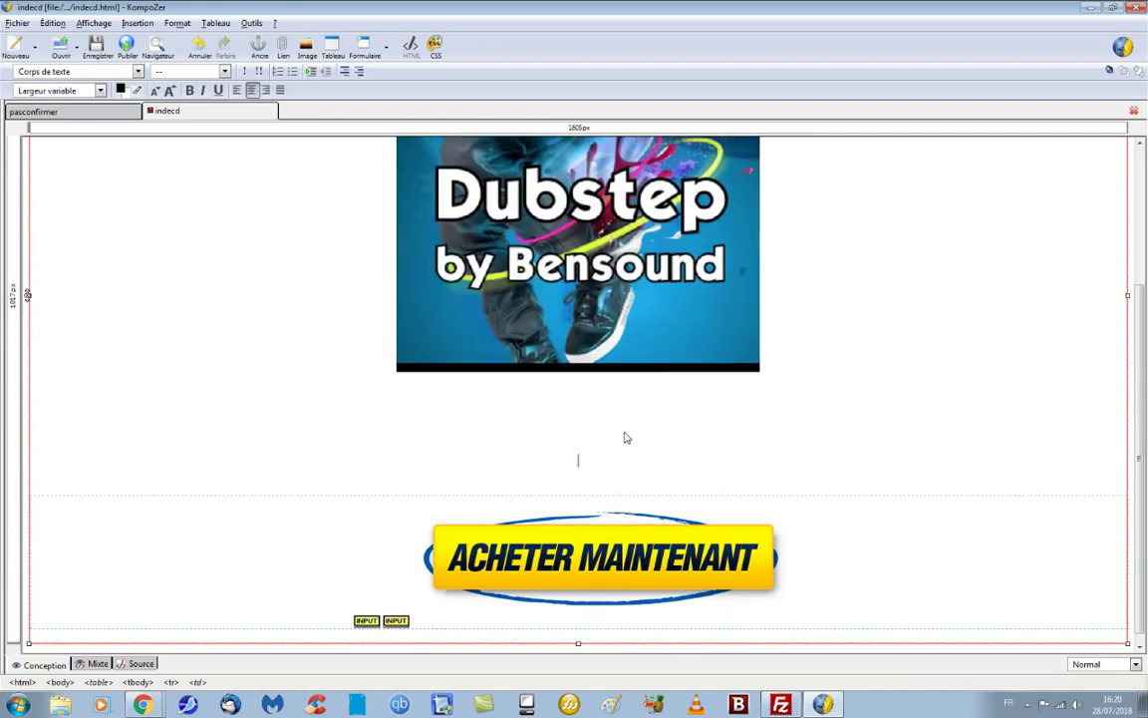
- Remove a blank line at the start of the page and enter the title "BENSOUND.COM" above the image
{"action": "scroll", "coordinate": [568, 374], "scroll_direction": "up", "scroll_amount": 3}
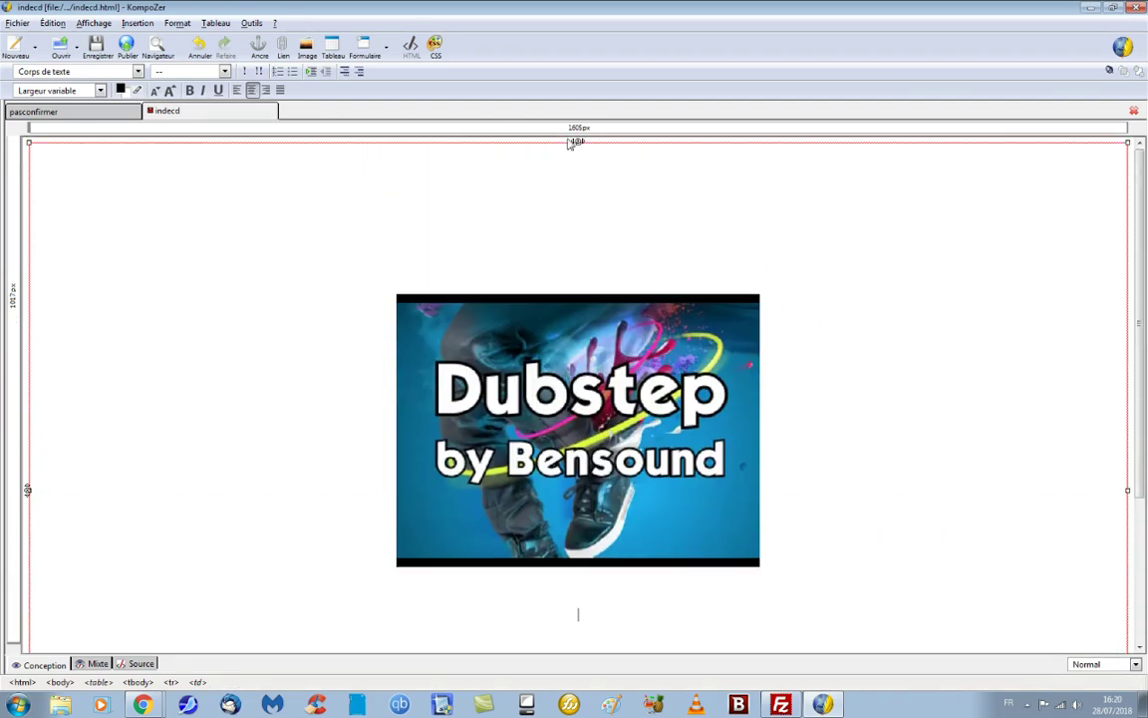
{"action": "left_click", "coordinate": [556, 189]}
{"action": "key", "text": "BackSpace"}
{"action": "type", "text": "BE"}
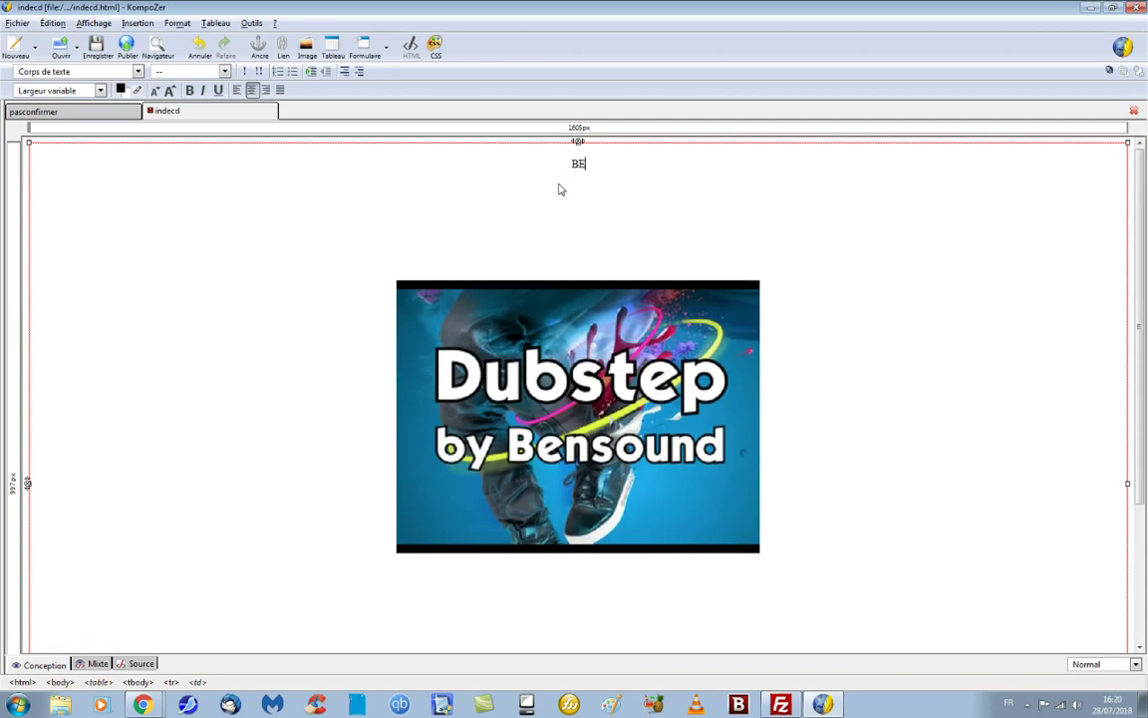
{"action": "type", "text": "NSOUND. COM"}
- Format the BENSOUND.COM title as Titre 1, enlarge its text by two sizes and underline it
{"action": "left_click_drag", "start_coordinate": [536, 161], "coordinate": [654, 174]}
{"action": "left_click", "coordinate": [139, 72]}
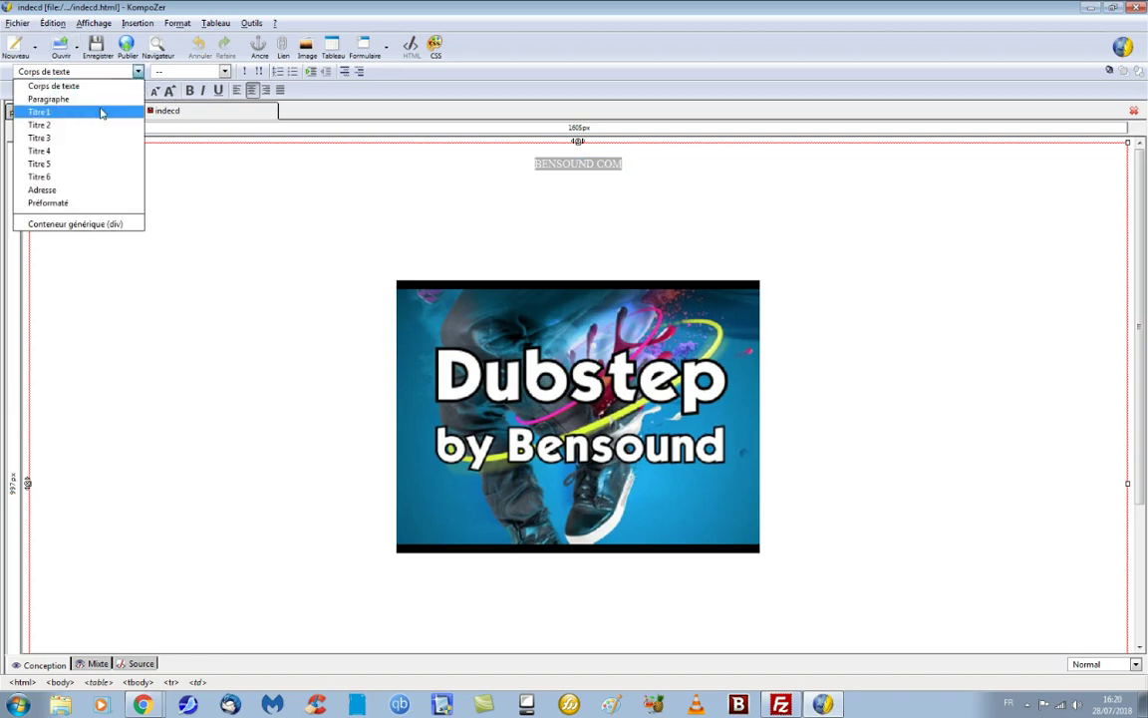
{"action": "left_click", "coordinate": [103, 110]}
{"action": "left_click", "coordinate": [167, 91]}
{"action": "left_click", "coordinate": [167, 91]}
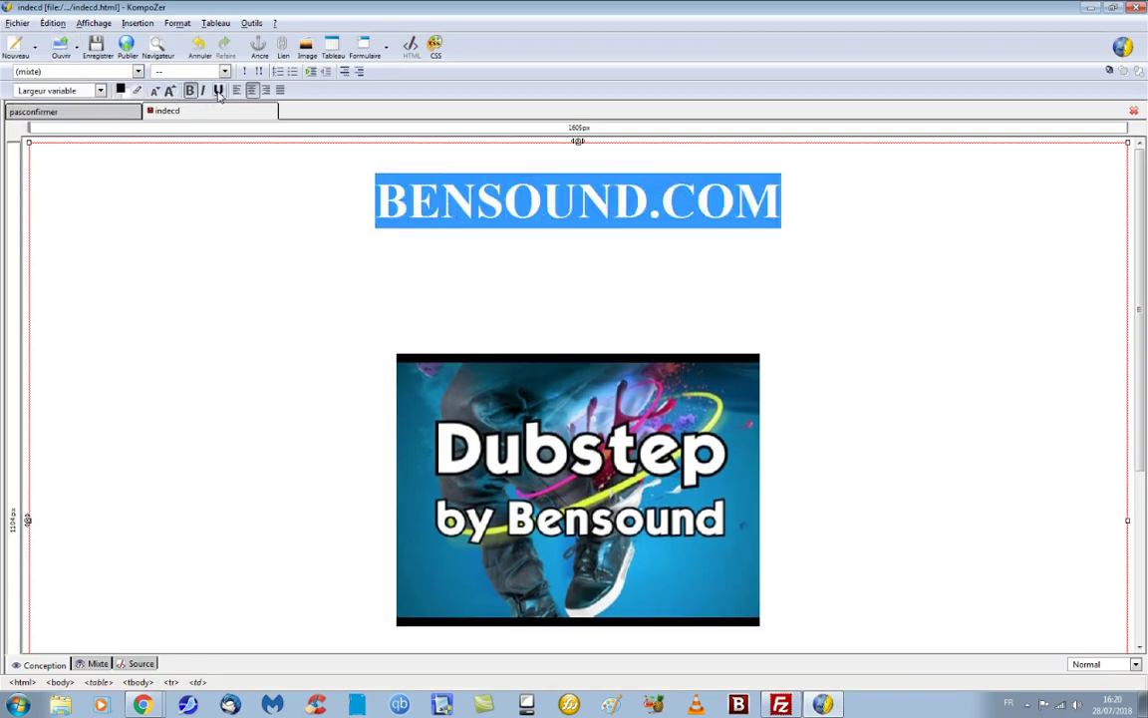
- Delete the extra blank lines between the title and the Dubstep image
{"action": "left_click", "coordinate": [510, 263]}
{"action": "key", "text": "Delete"}
{"action": "key", "text": "Delete"}
{"action": "key", "text": "Delete"}
{"action": "key", "text": "Delete"}
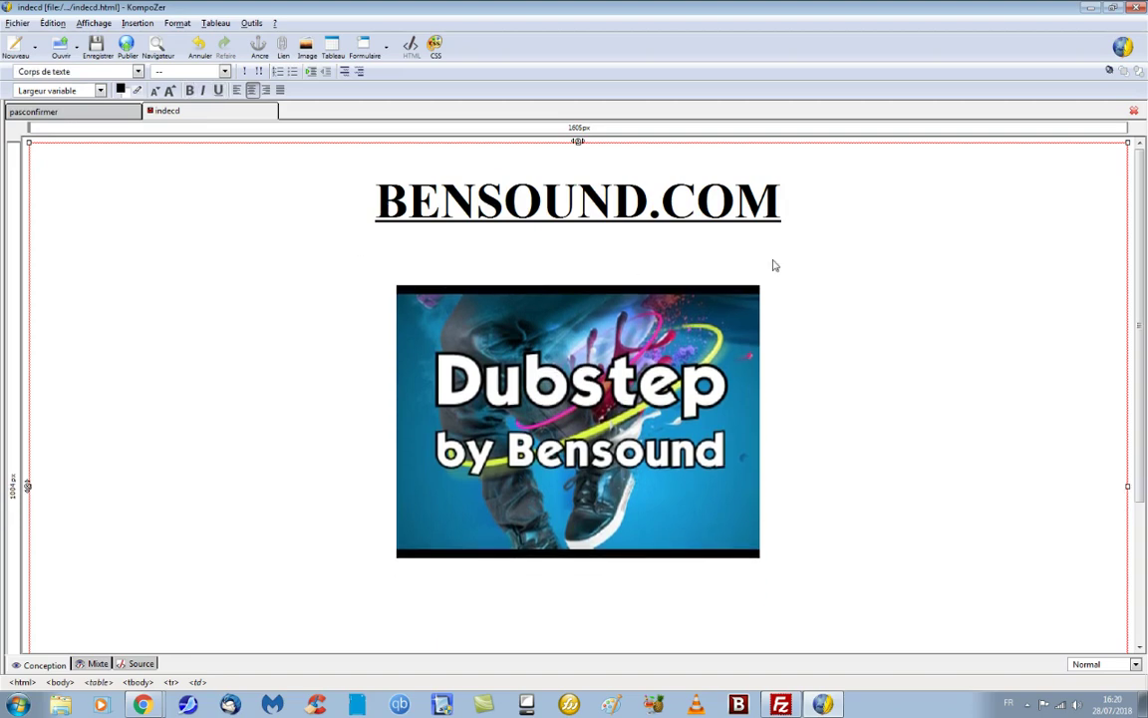
- Switch to Chrome and close the Dubstep image tab and the bensound image search tab
{"action": "scroll", "coordinate": [698, 319], "scroll_direction": "down", "scroll_amount": 3}
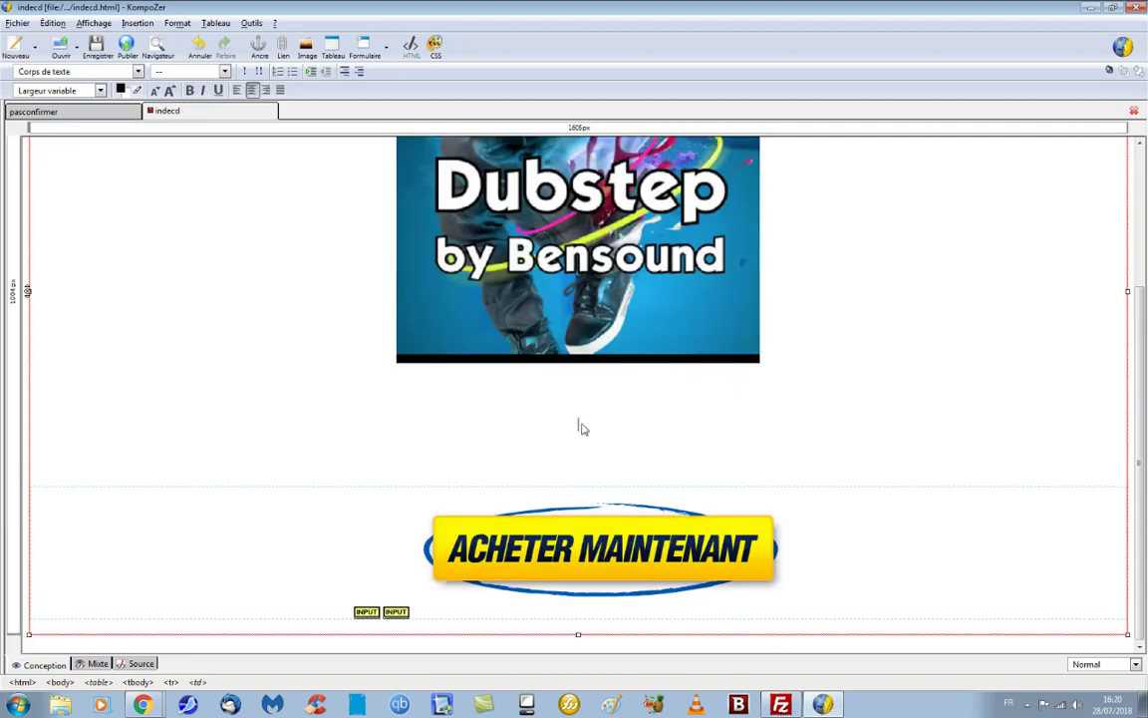
{"action": "left_click", "coordinate": [145, 704]}
{"action": "left_click", "coordinate": [161, 651]}
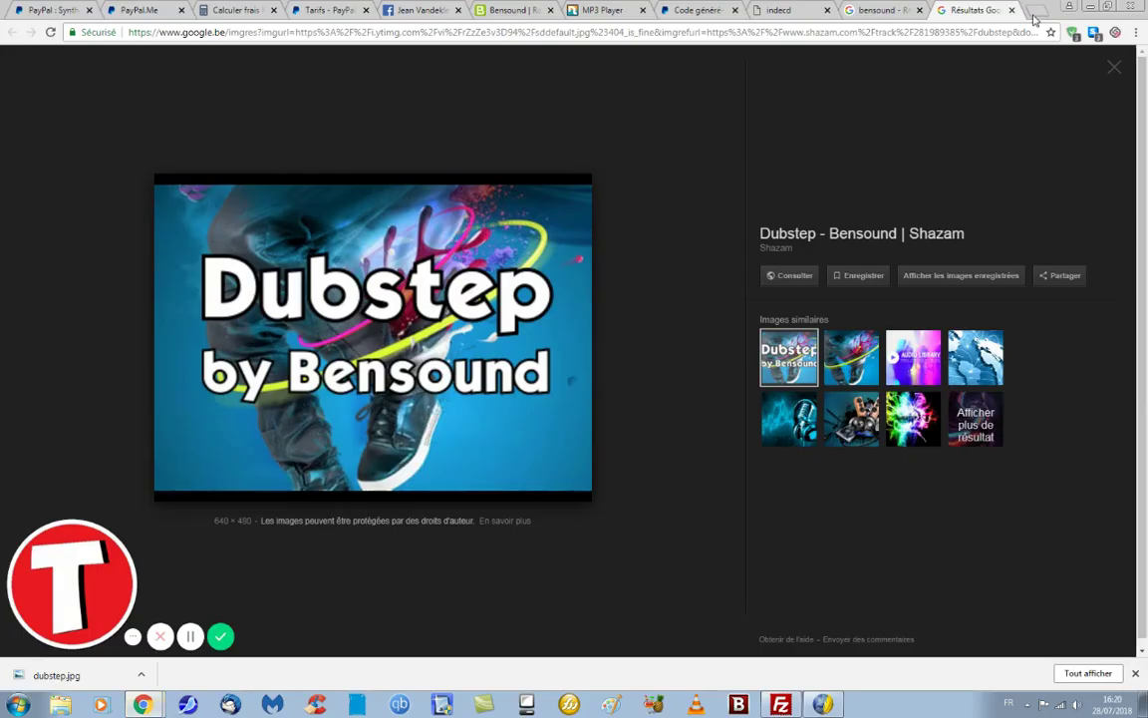
{"action": "left_click", "coordinate": [1012, 10]}
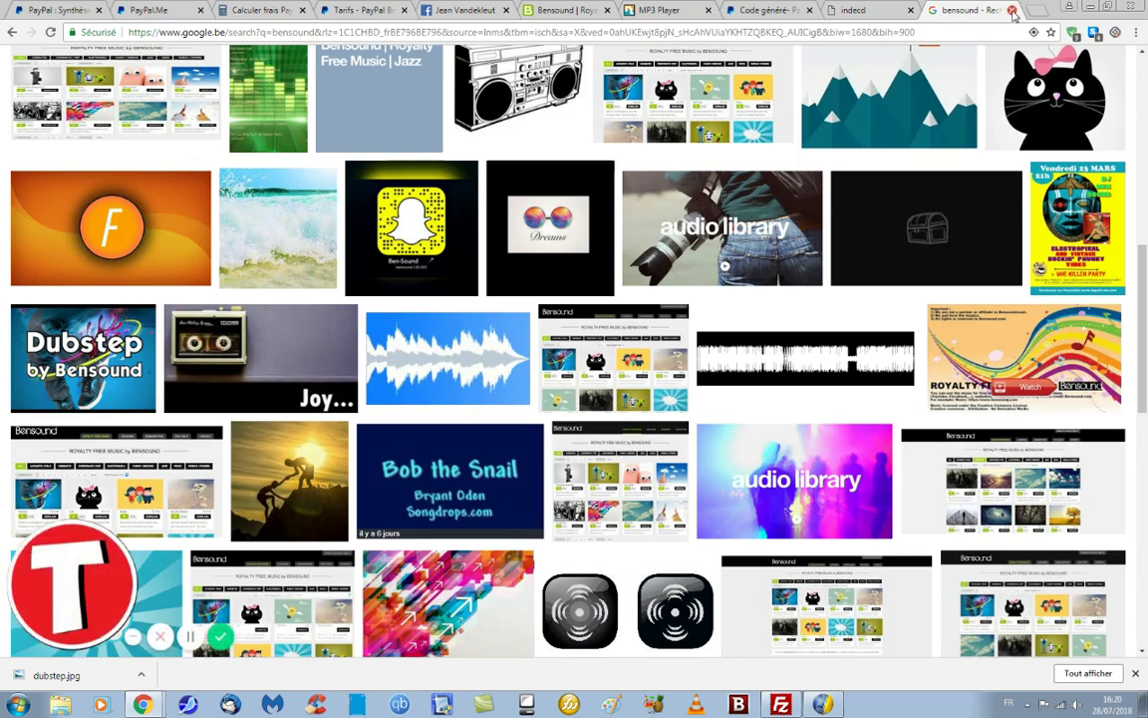
{"action": "left_click", "coordinate": [1012, 10]}
- Go to the Bensound site's Electronica category and download the Dubstep track under the free Creative Commons license
{"action": "left_click", "coordinate": [639, 9]}
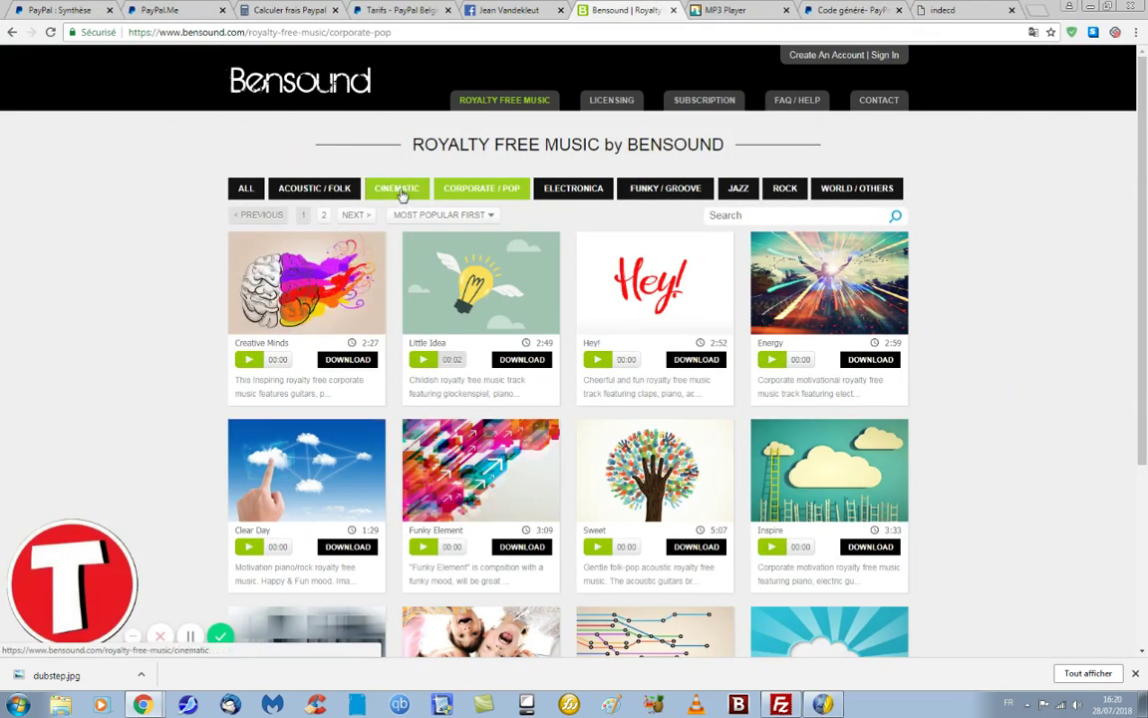
{"action": "left_click", "coordinate": [245, 190]}
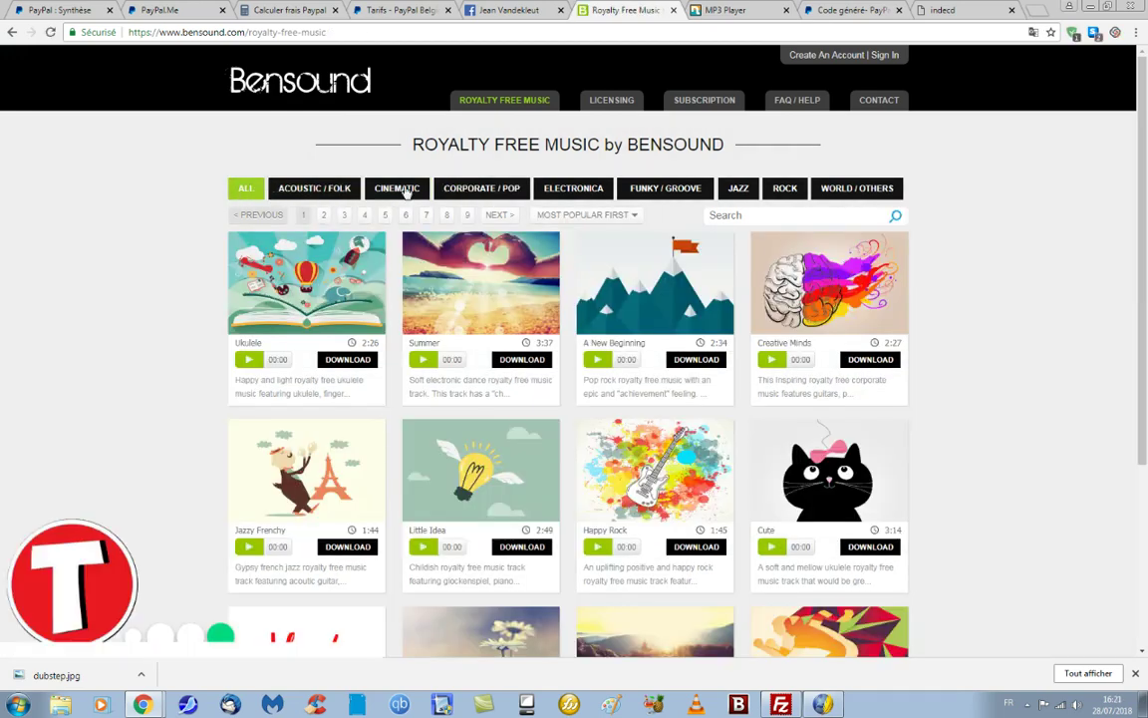
{"action": "left_click", "coordinate": [573, 191]}
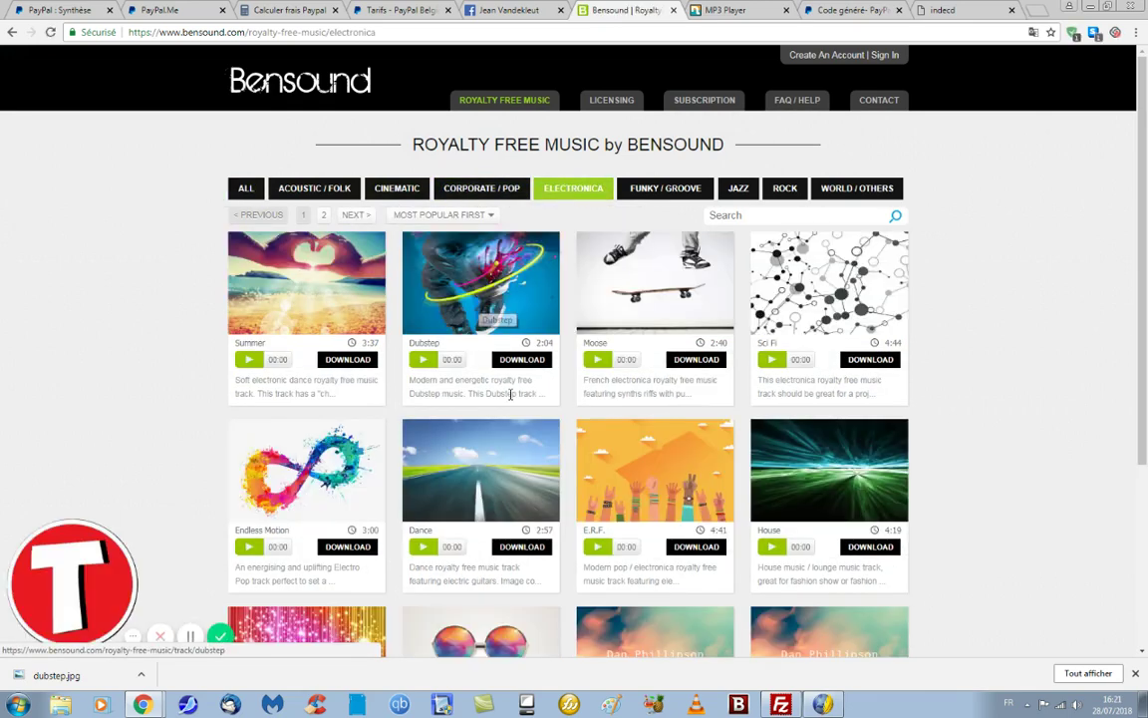
{"action": "left_click", "coordinate": [521, 364]}
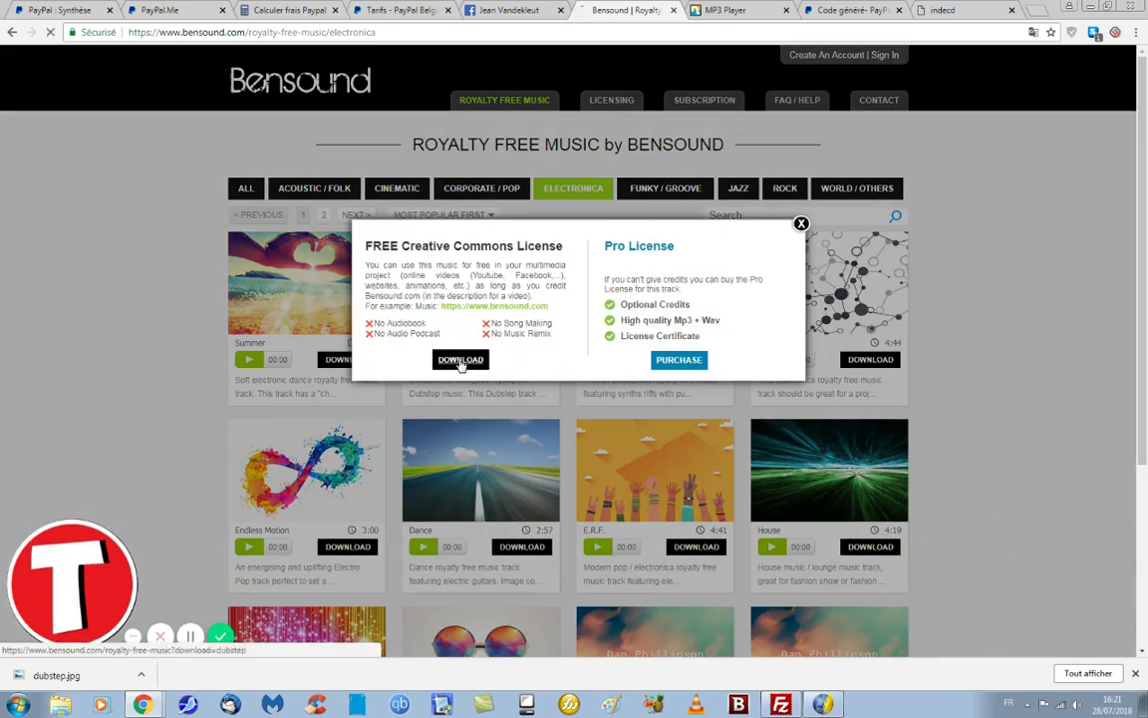
{"action": "left_click", "coordinate": [459, 361]}
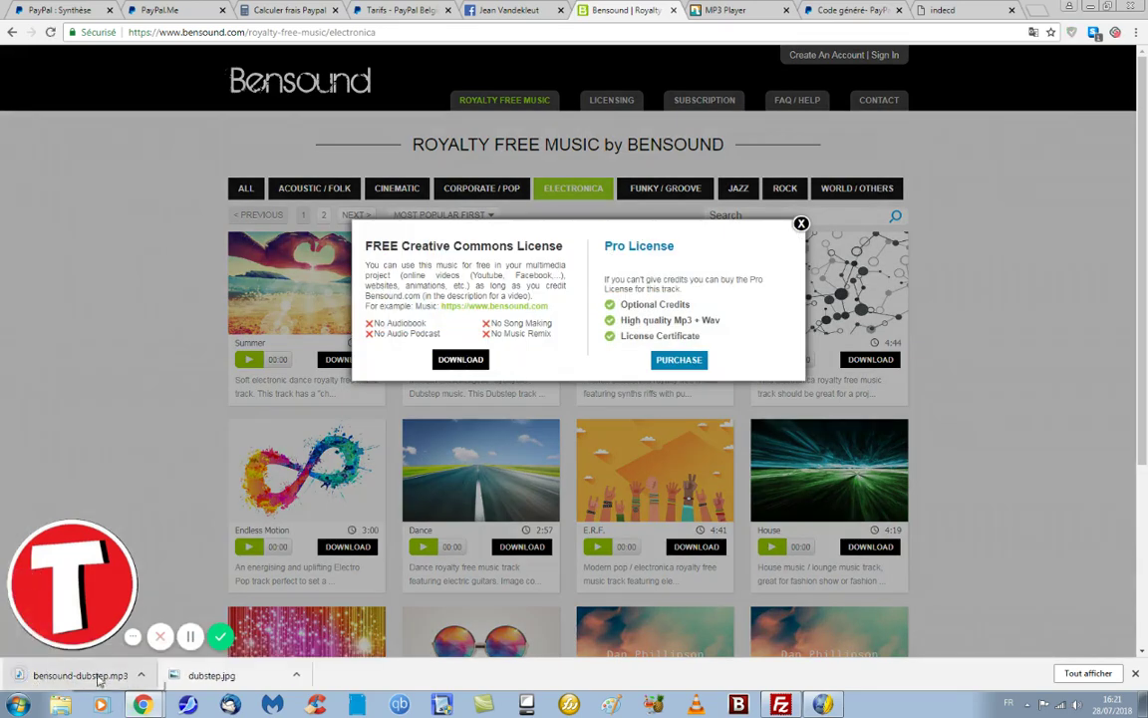
- Show the downloaded bensound-dubstep.mp3 in its folder, cut the file and close the folder window
{"action": "left_click", "coordinate": [145, 674]}
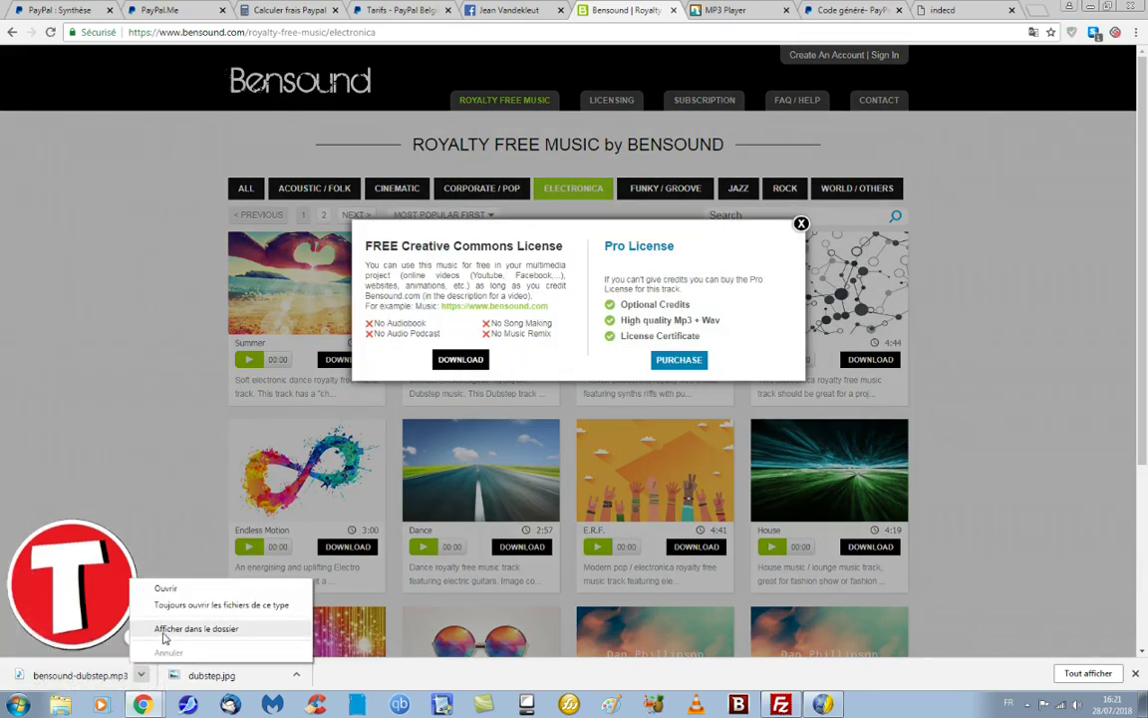
{"action": "left_click", "coordinate": [164, 630]}
{"action": "right_click", "coordinate": [284, 195]}
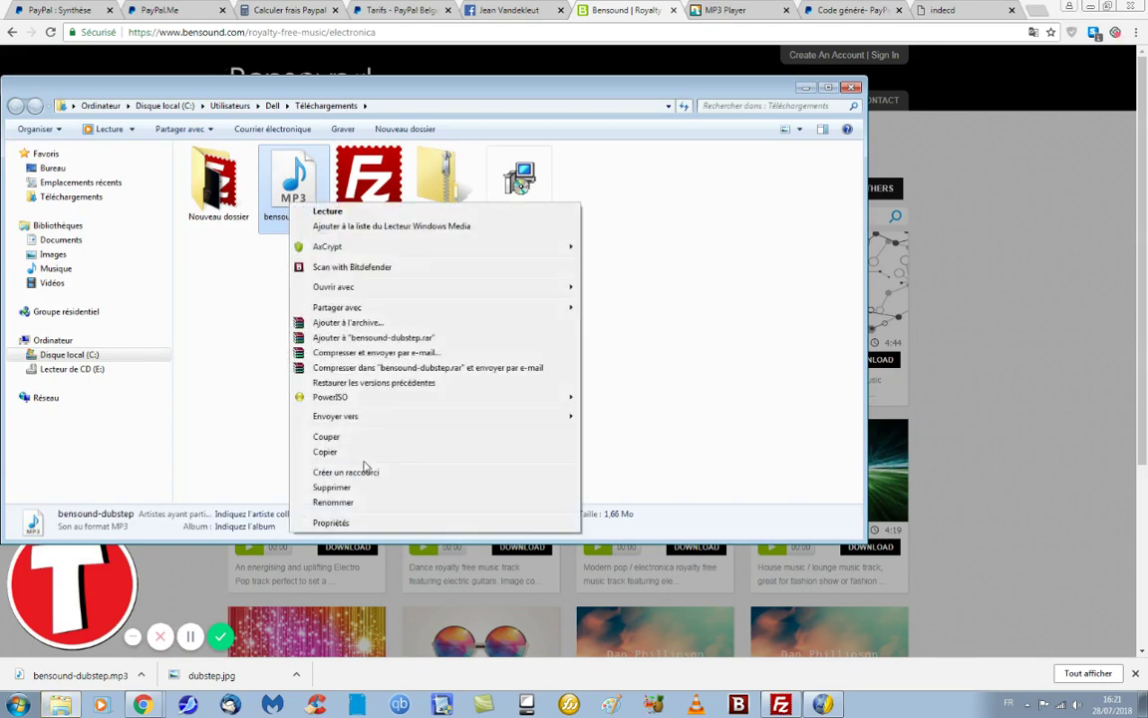
{"action": "left_click", "coordinate": [363, 438]}
{"action": "left_click", "coordinate": [852, 90]}
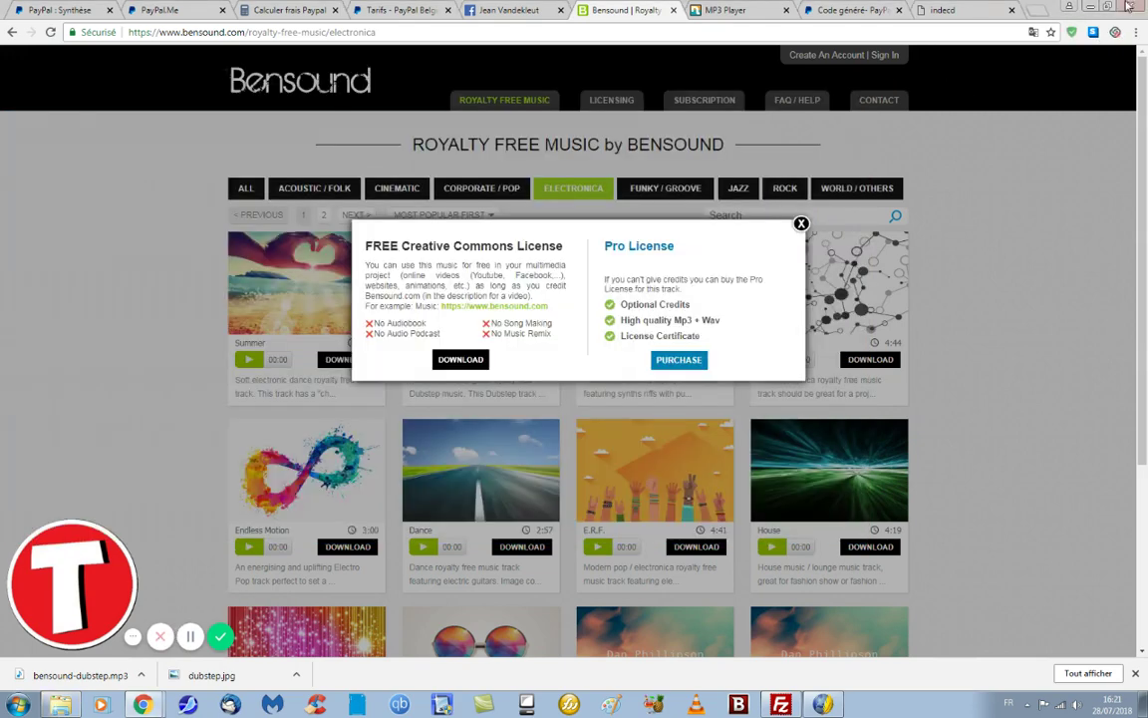
- Minimize the browser and KompoZer, move the FileZilla window lower and select the Bensound MP3 below the merci shortcut on the desktop
{"action": "left_click", "coordinate": [1086, 6]}
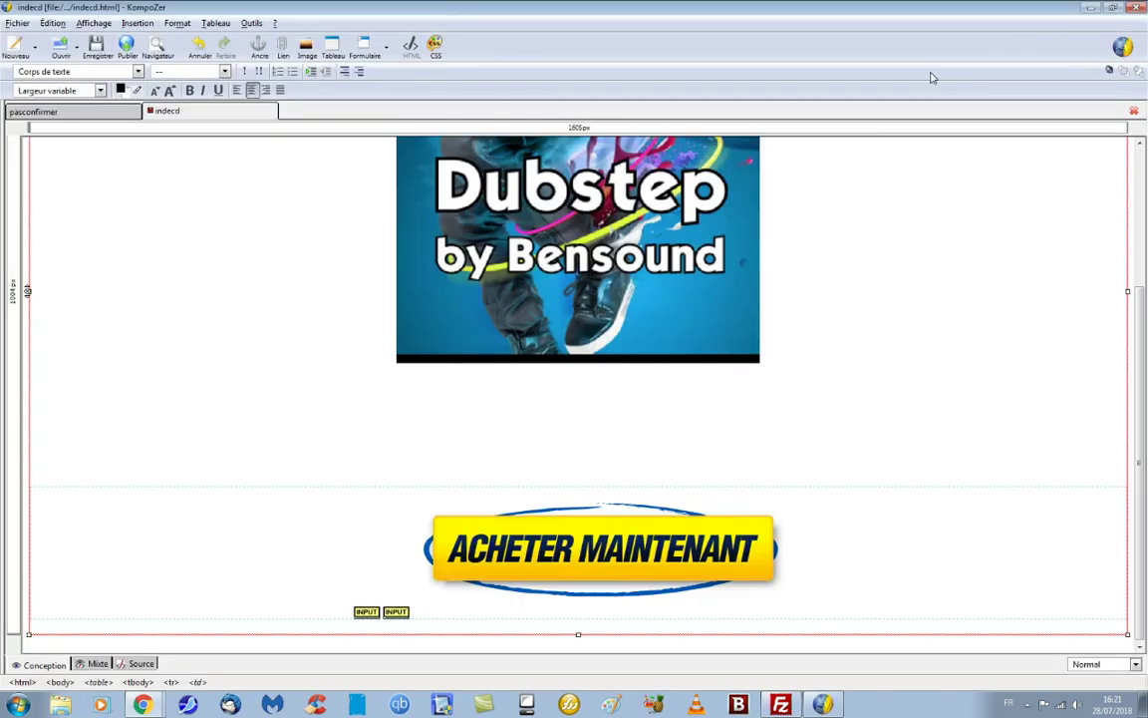
{"action": "left_click", "coordinate": [1091, 8]}
{"action": "left_click_drag", "start_coordinate": [782, 232], "coordinate": [792, 368]}
{"action": "left_click", "coordinate": [613, 228]}
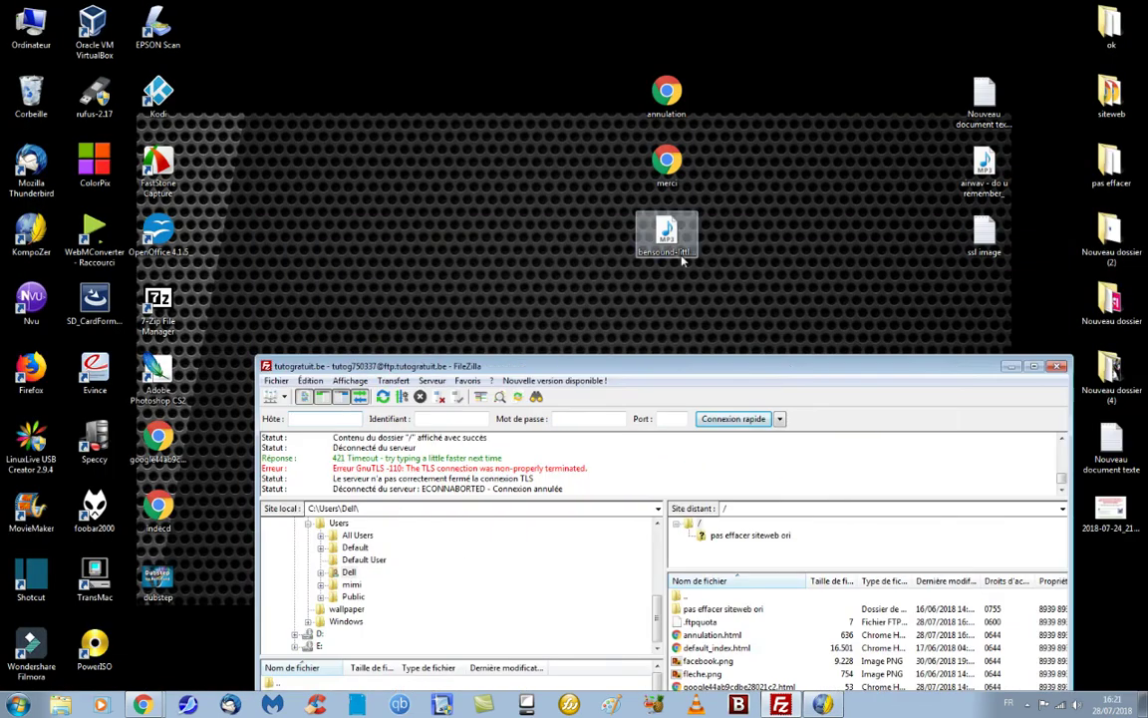
- Delete the bensound-littl... MP3 from the desktop and paste the bensound-dubstep MP3 there
{"action": "key", "text": "Delete"}
{"action": "key", "text": "Return"}
{"action": "right_click", "coordinate": [652, 256]}
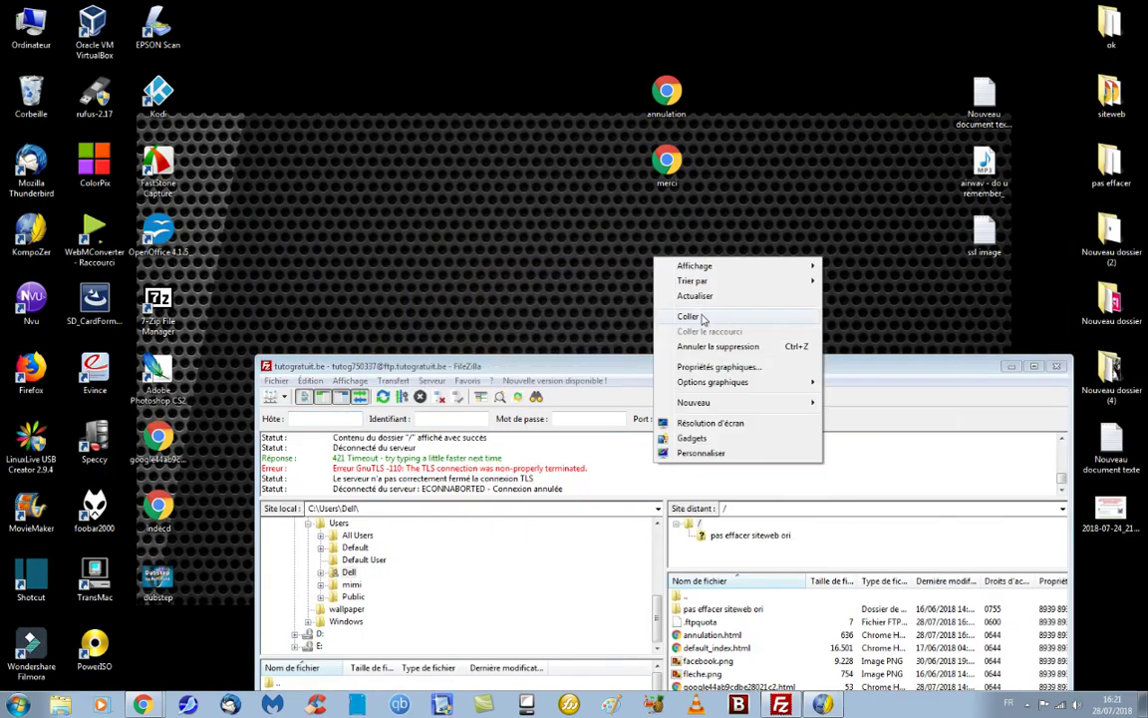
{"action": "left_click", "coordinate": [724, 327]}
- Close FileZilla and empty the Recycle Bin
{"action": "left_click", "coordinate": [721, 357]}
{"action": "left_click_drag", "start_coordinate": [721, 357], "coordinate": [721, 277]}
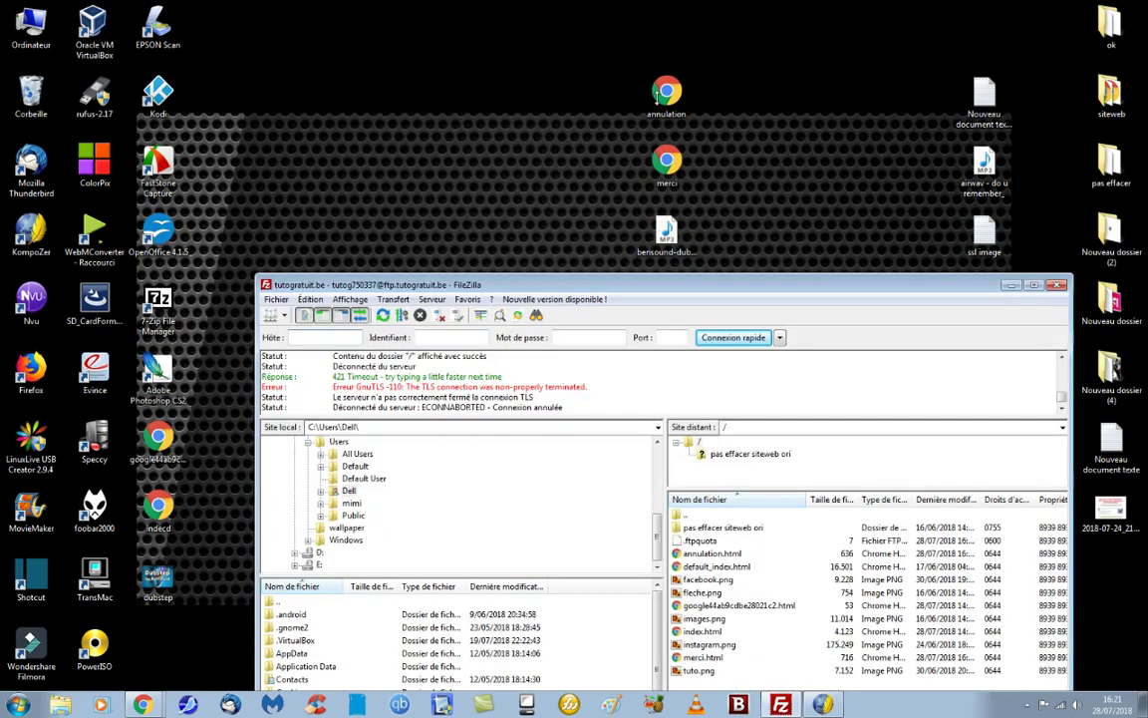
{"action": "left_click", "coordinate": [1065, 287]}
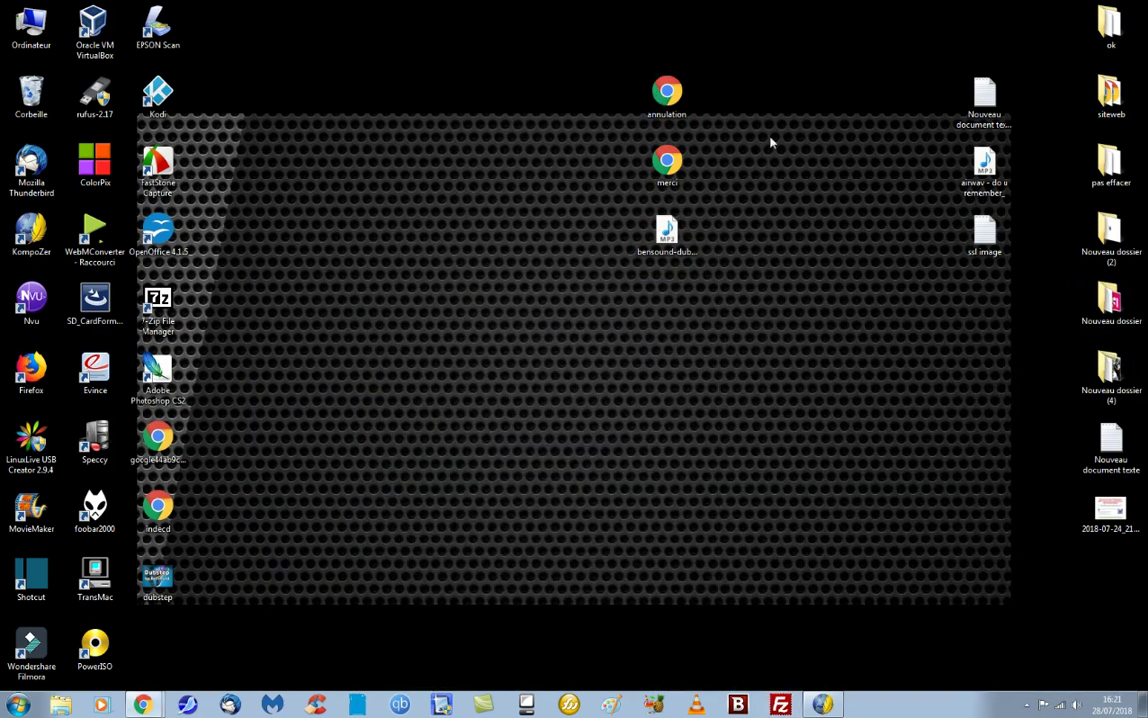
{"action": "right_click", "coordinate": [30, 104]}
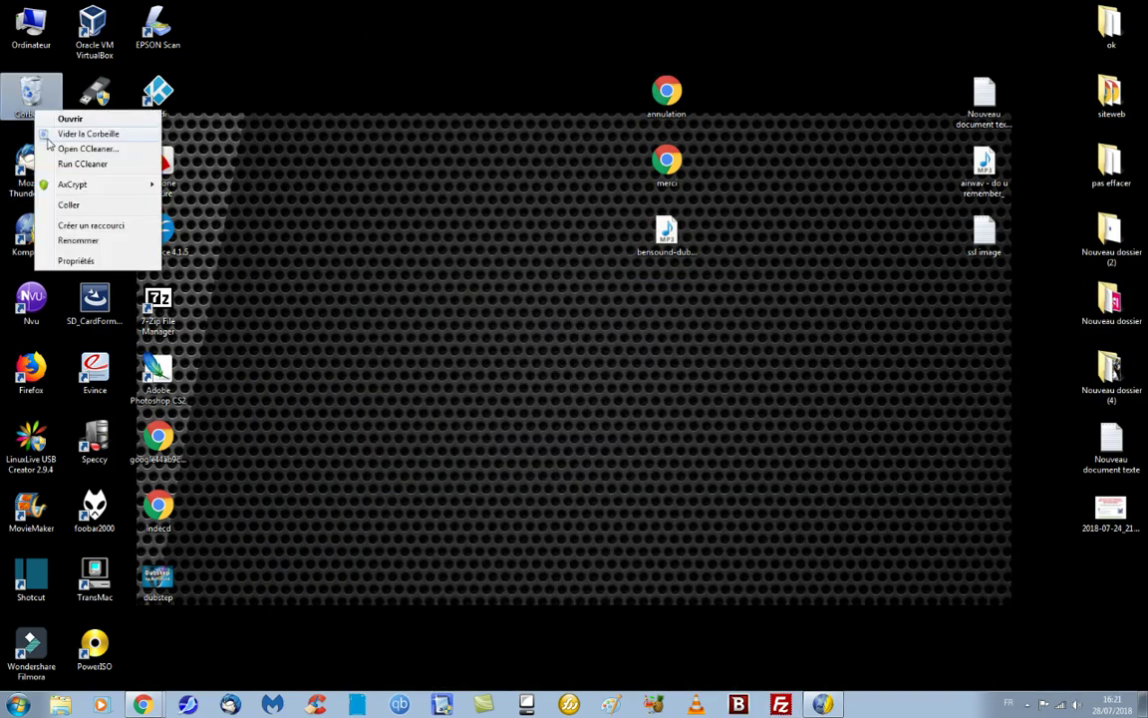
{"action": "left_click", "coordinate": [75, 133]}
{"action": "left_click", "coordinate": [342, 109]}
{"action": "left_click", "coordinate": [666, 236]}
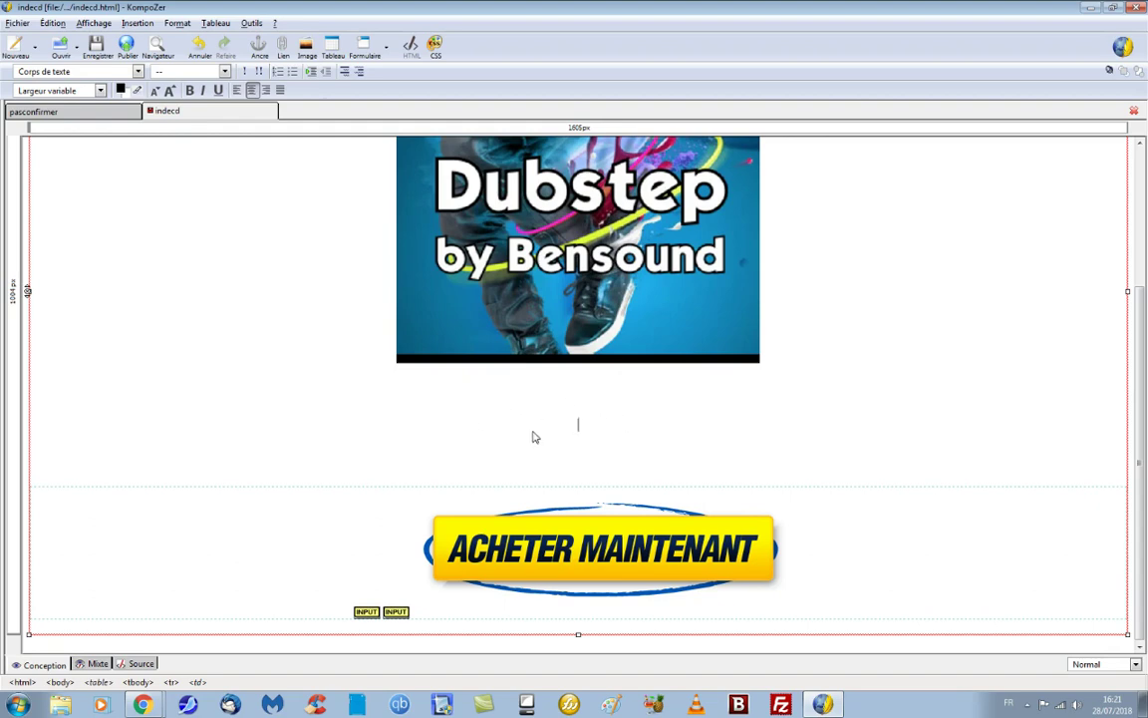
- Switch to the flash-mp3-player.net page in Chrome and open the generator for the NORMAL player
{"action": "left_click", "coordinate": [146, 698]}
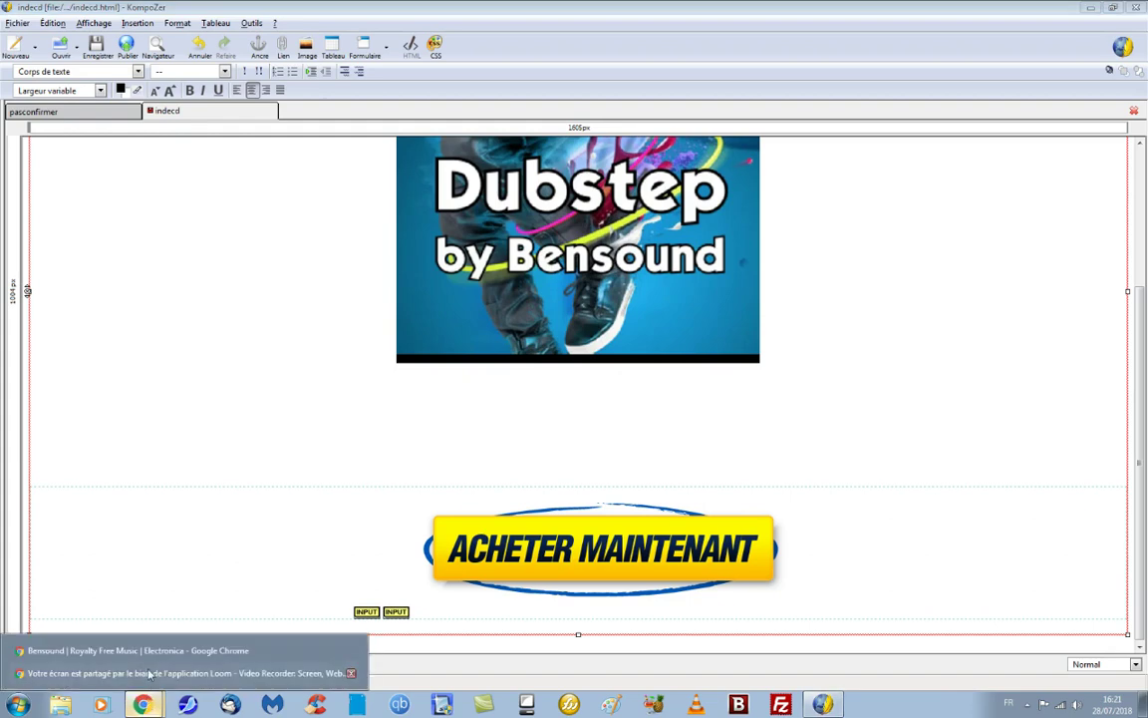
{"action": "left_click", "coordinate": [145, 651]}
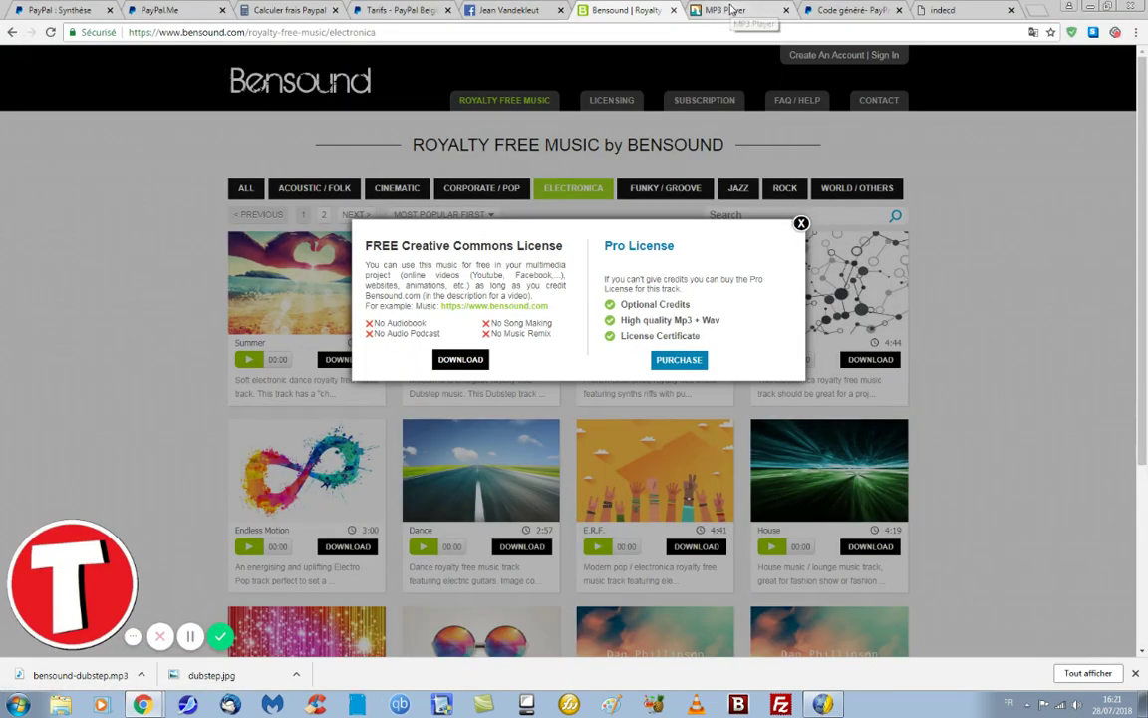
{"action": "left_click", "coordinate": [732, 10]}
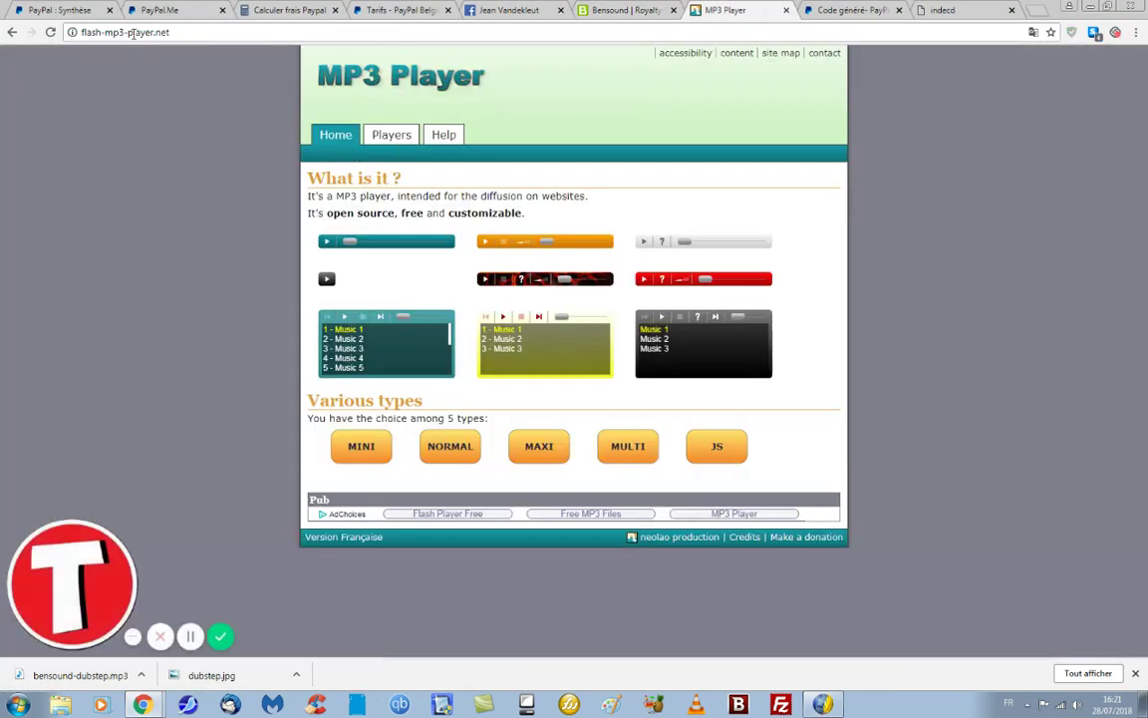
{"action": "left_click", "coordinate": [135, 36]}
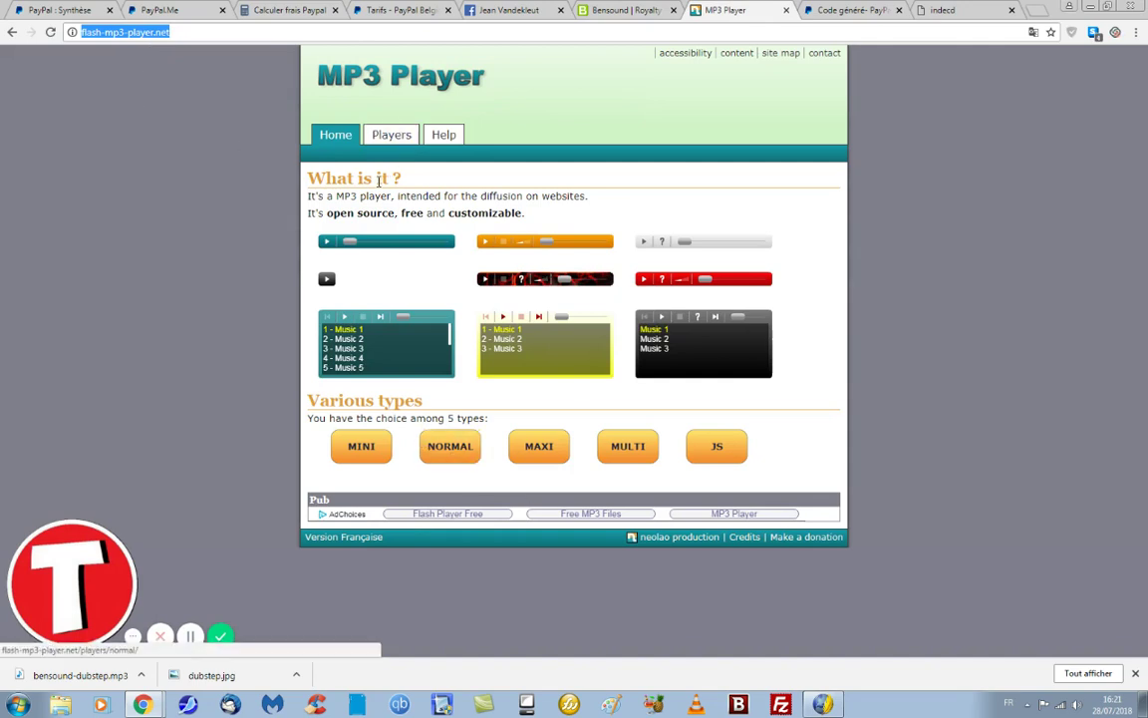
{"action": "left_click", "coordinate": [396, 139]}
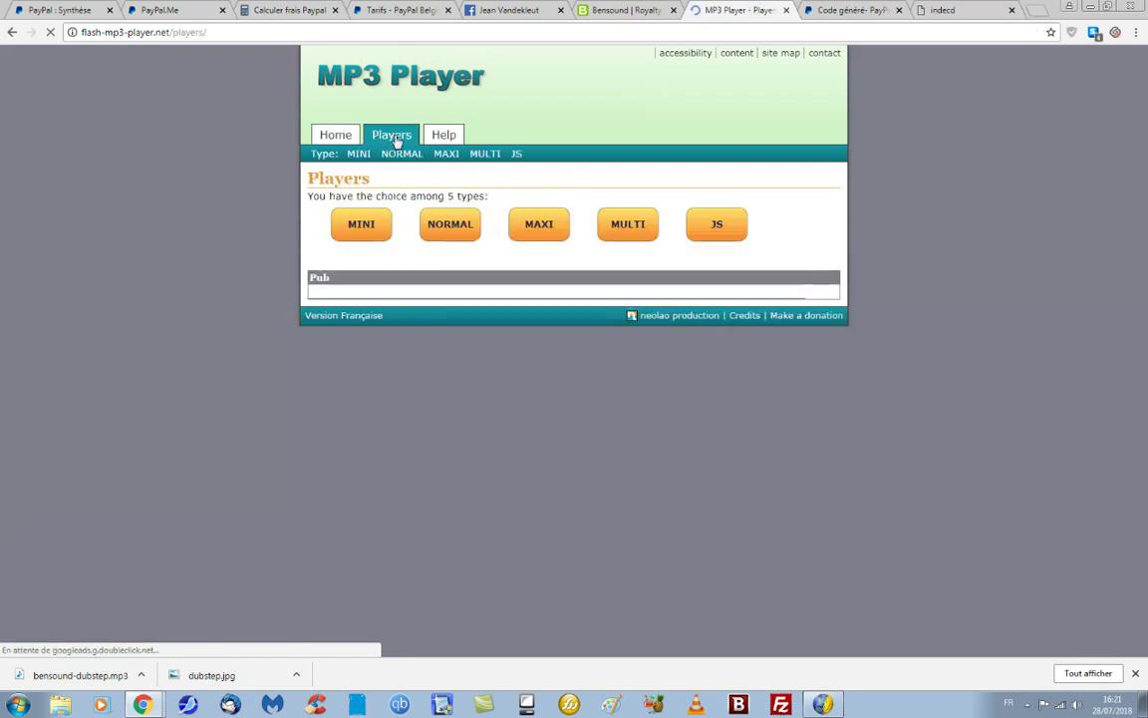
{"action": "left_click", "coordinate": [452, 226]}
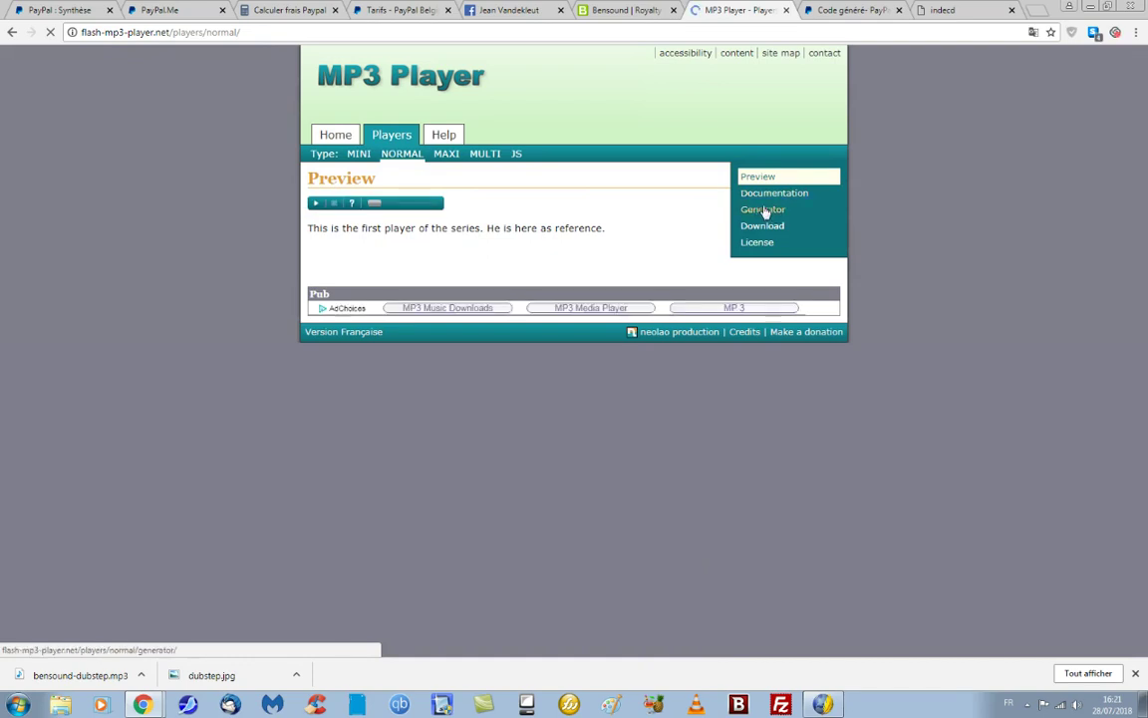
{"action": "left_click", "coordinate": [764, 212]}
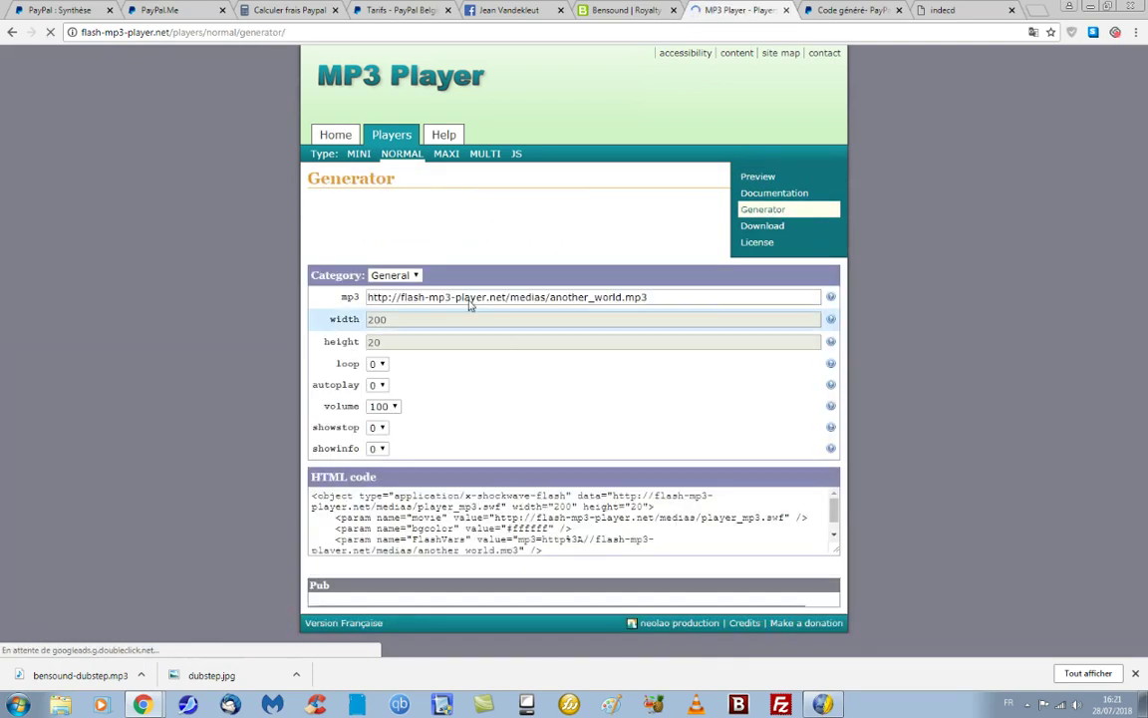
- Copy the file name bensound-dubstep from the MP3 file on the desktop
{"action": "left_click_drag", "start_coordinate": [549, 297], "coordinate": [658, 298]}
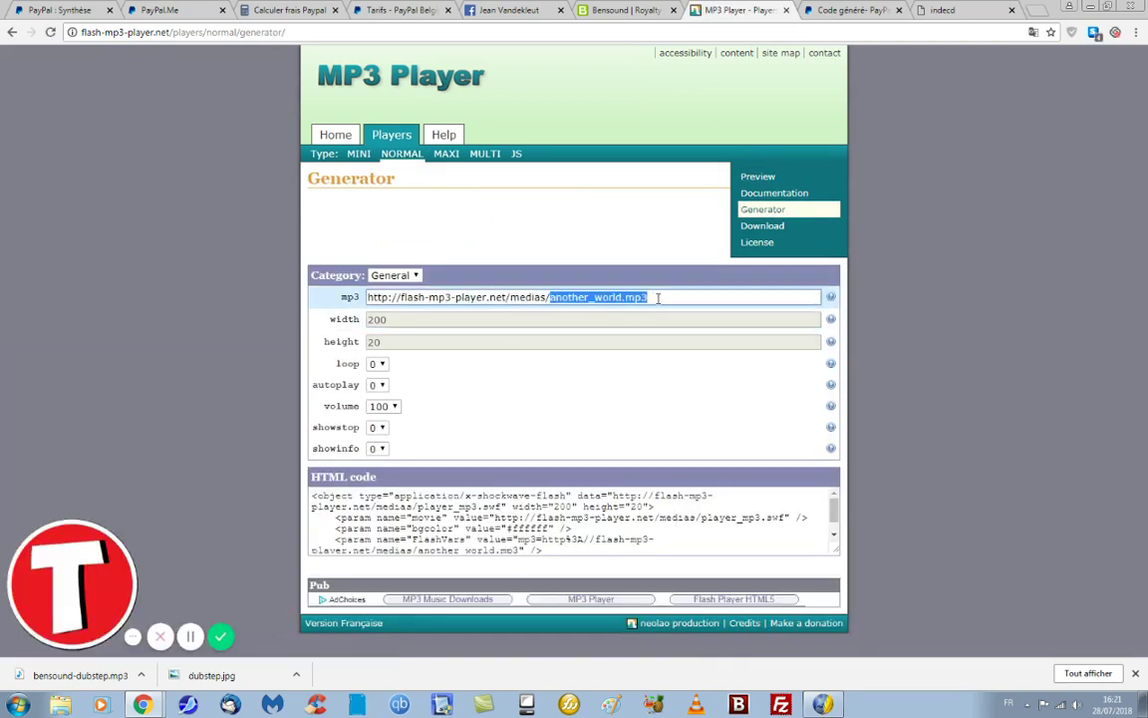
{"action": "left_click", "coordinate": [1091, 8]}
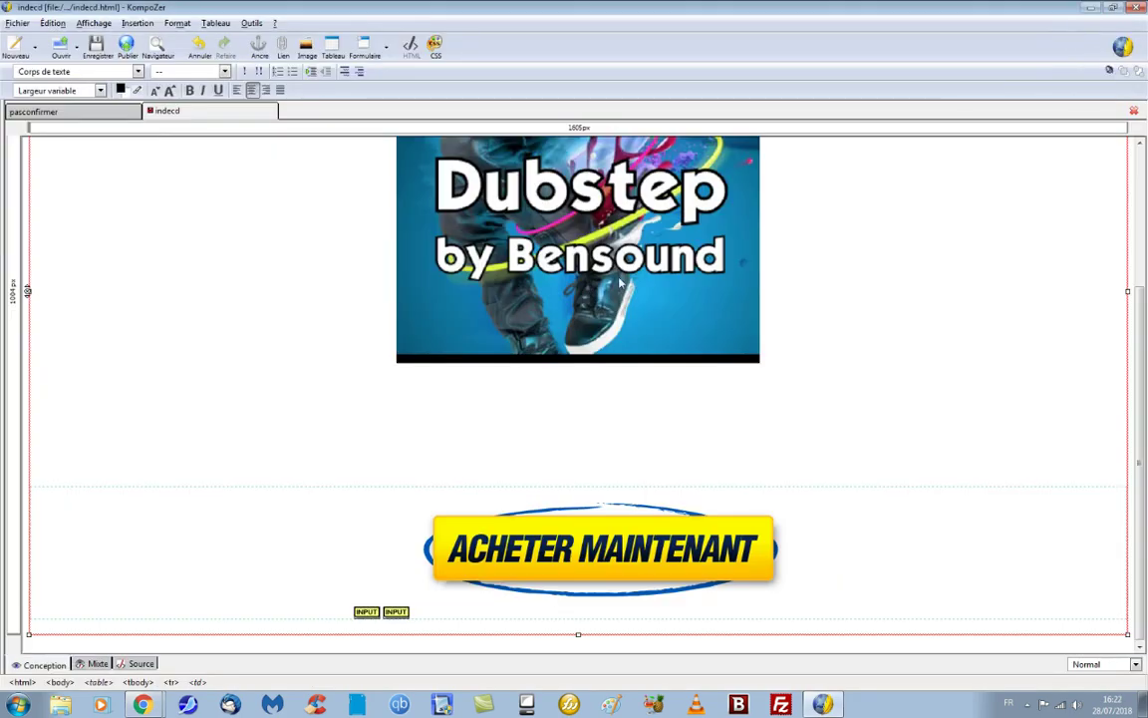
{"action": "key", "text": "super+d"}
{"action": "right_click", "coordinate": [666, 234]}
{"action": "left_click", "coordinate": [674, 548]}
{"action": "key", "text": "super+c"}
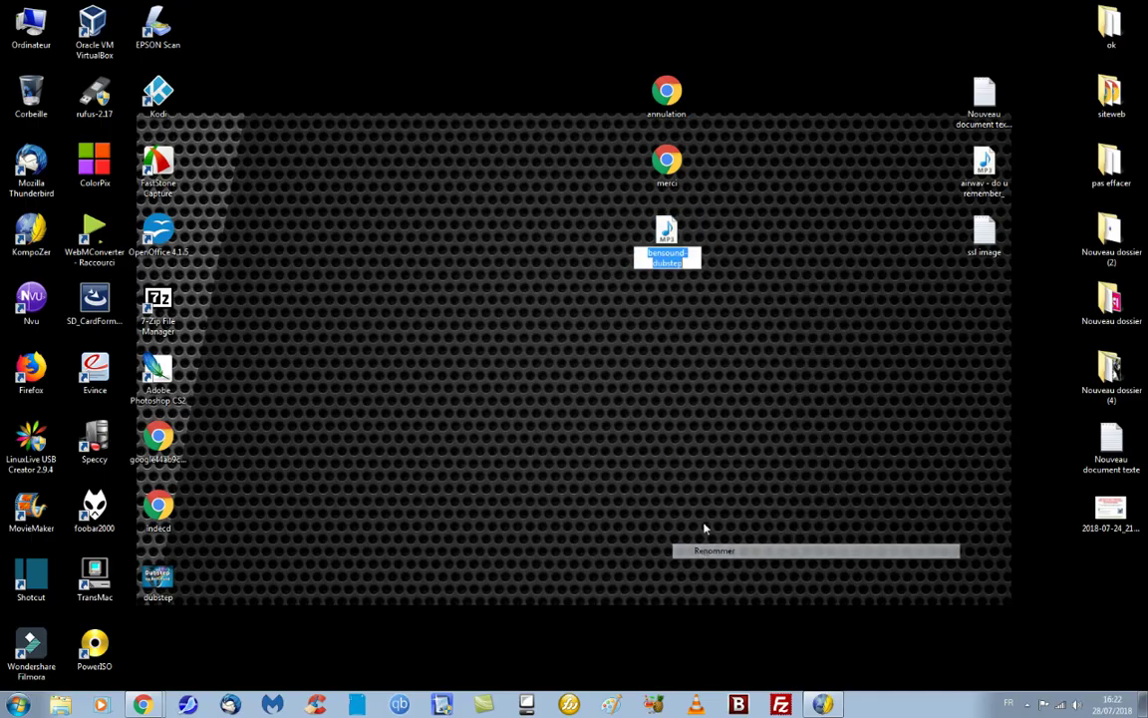
{"action": "right_click", "coordinate": [667, 258]}
{"action": "left_click", "coordinate": [672, 299]}
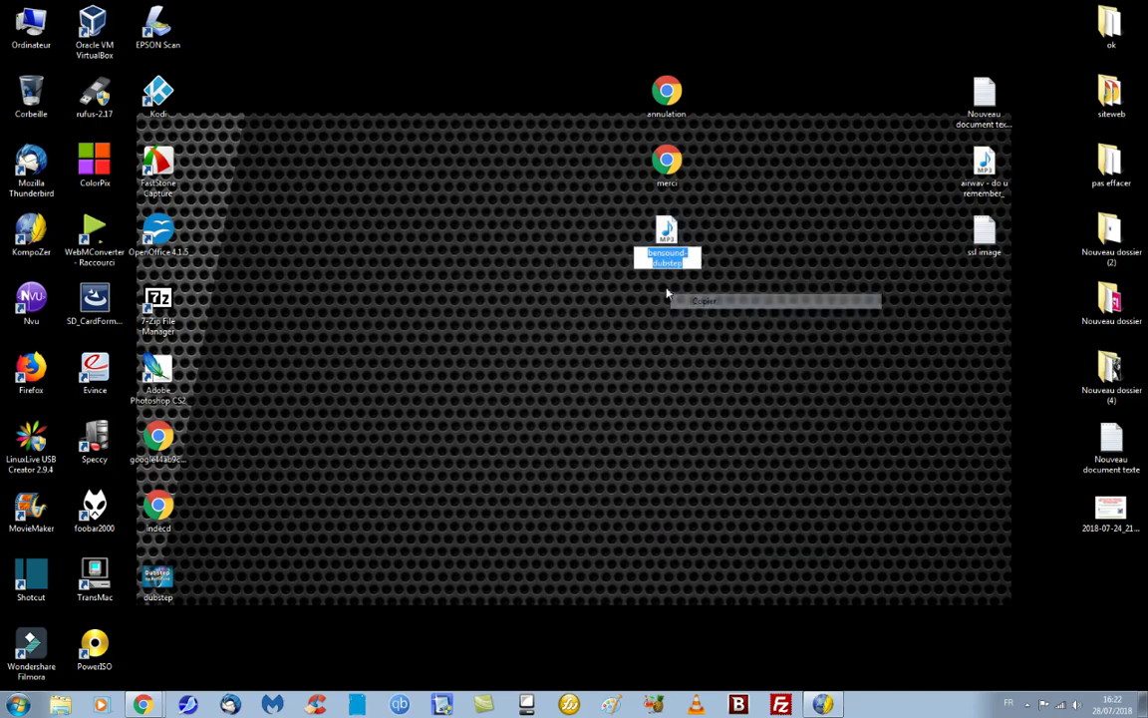
- Replace another_world with bensound-dubstep in the mp3 address of the Chrome player generator
{"action": "left_click", "coordinate": [145, 704]}
{"action": "left_click", "coordinate": [155, 649]}
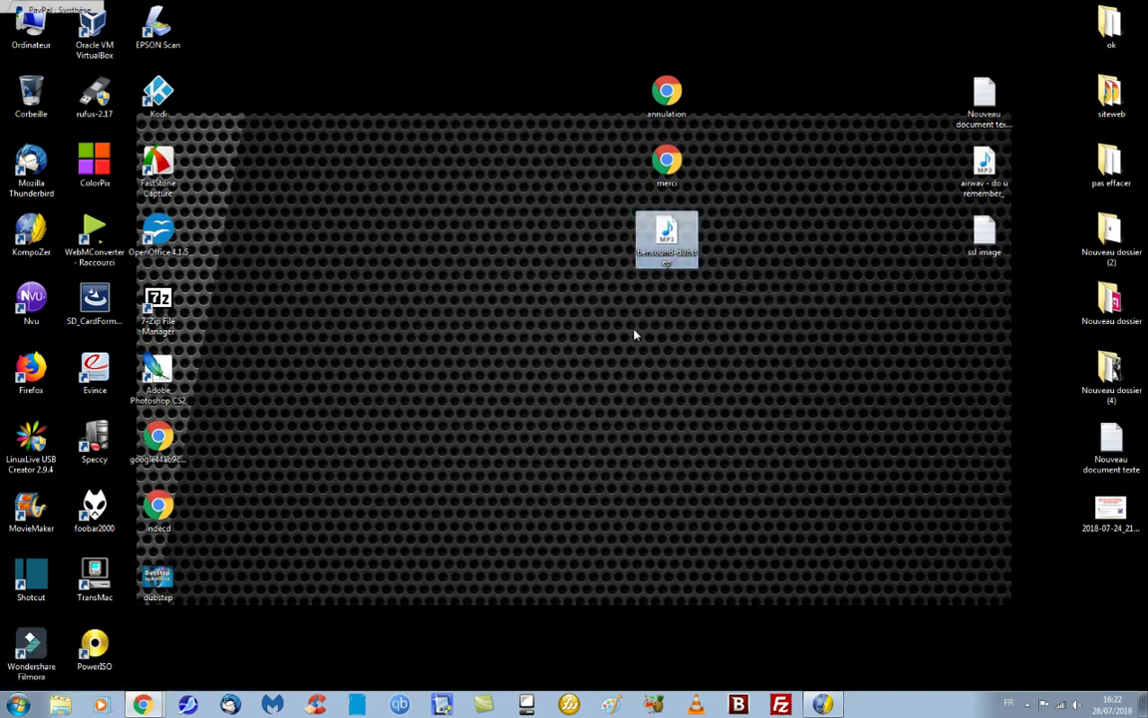
{"action": "left_click", "coordinate": [625, 296]}
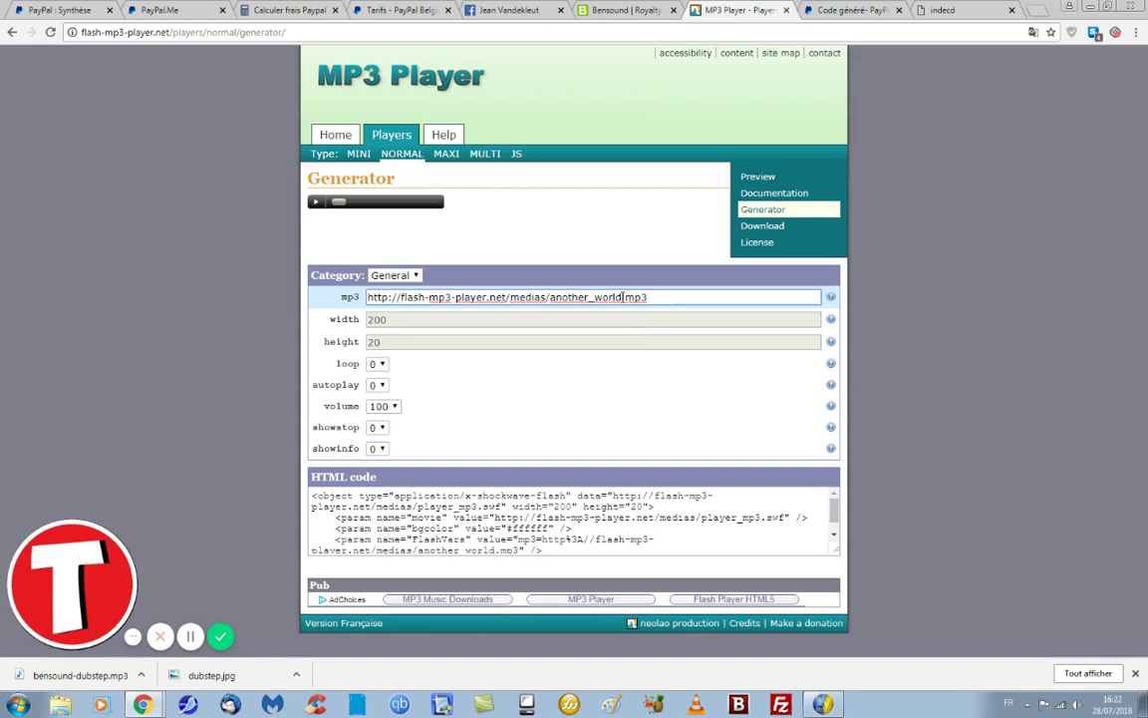
{"action": "left_click_drag", "start_coordinate": [624, 296], "coordinate": [559, 298]}
{"action": "right_click", "coordinate": [574, 298]}
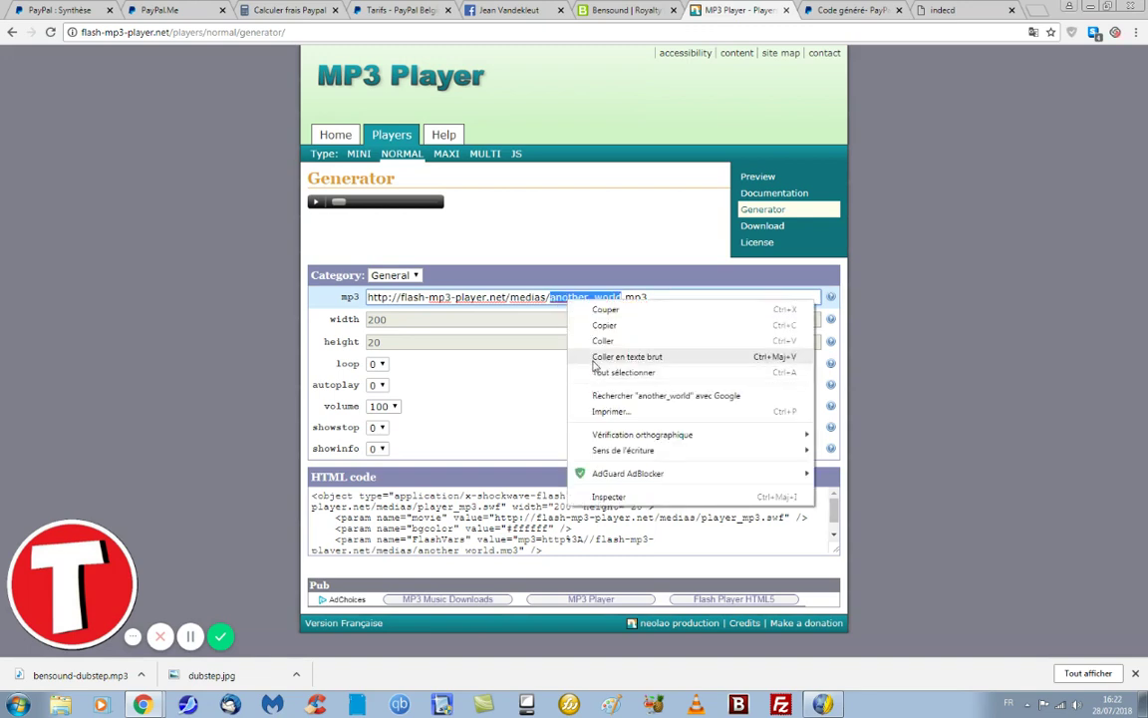
{"action": "left_click", "coordinate": [598, 347]}
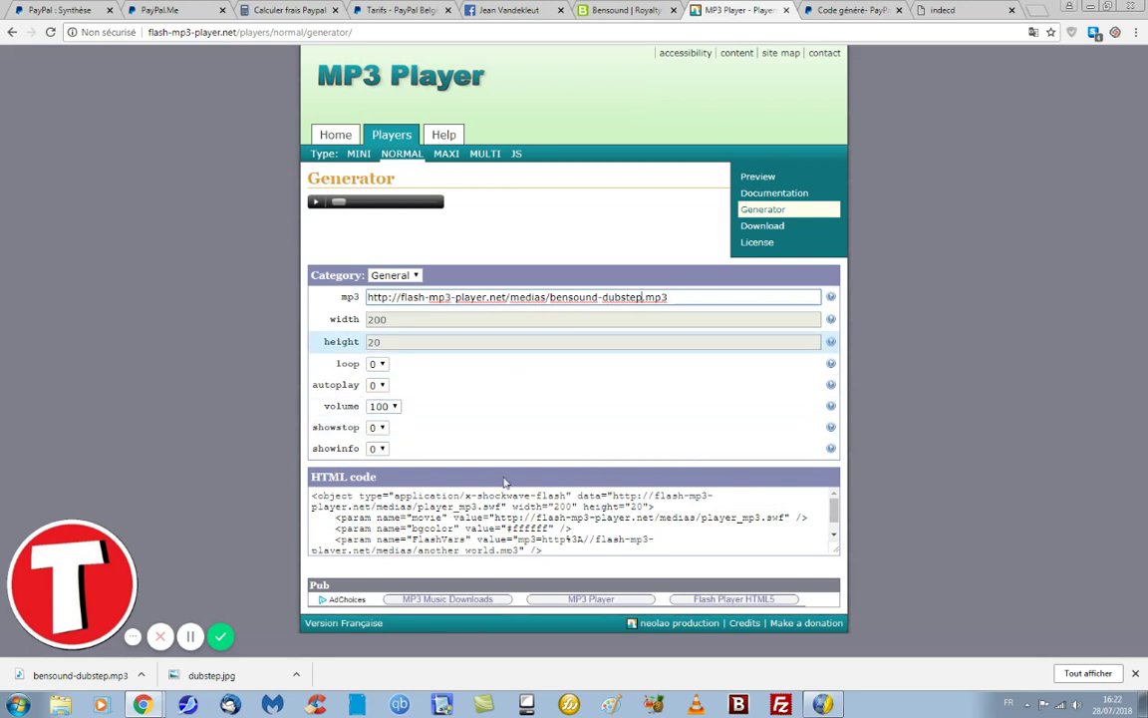
- Copy the generator's complete HTML code for the bensound-dubstep player
{"action": "left_click", "coordinate": [312, 497]}
{"action": "key", "text": "super+c"}
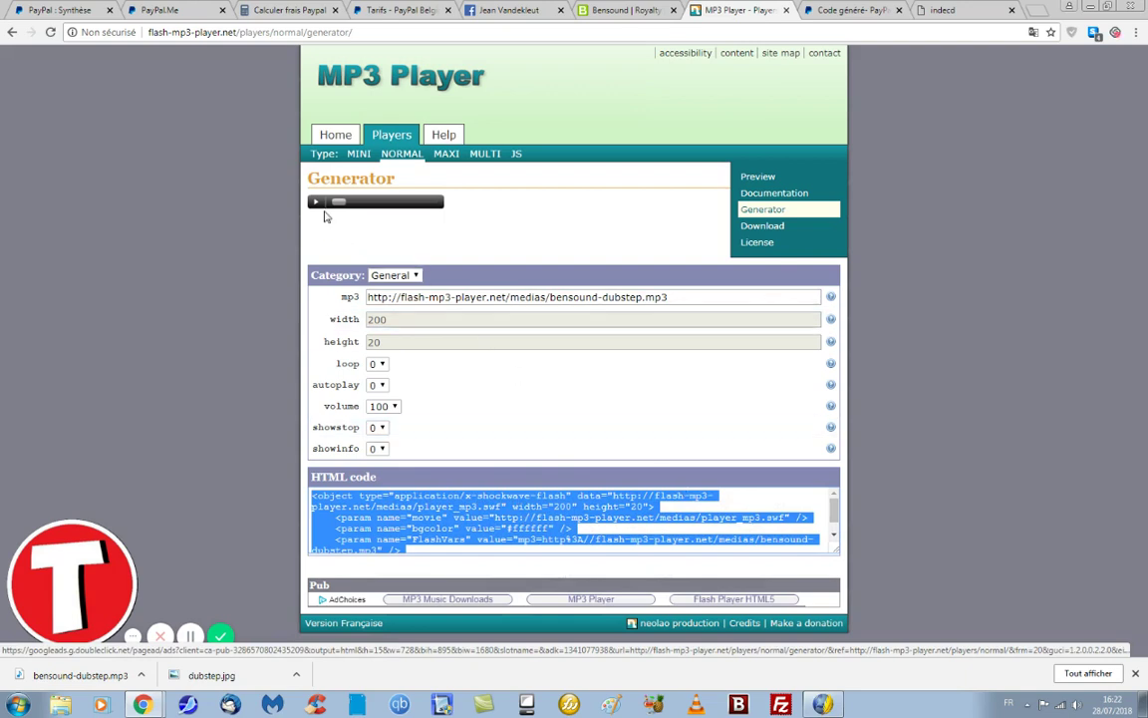
{"action": "right_click", "coordinate": [363, 518]}
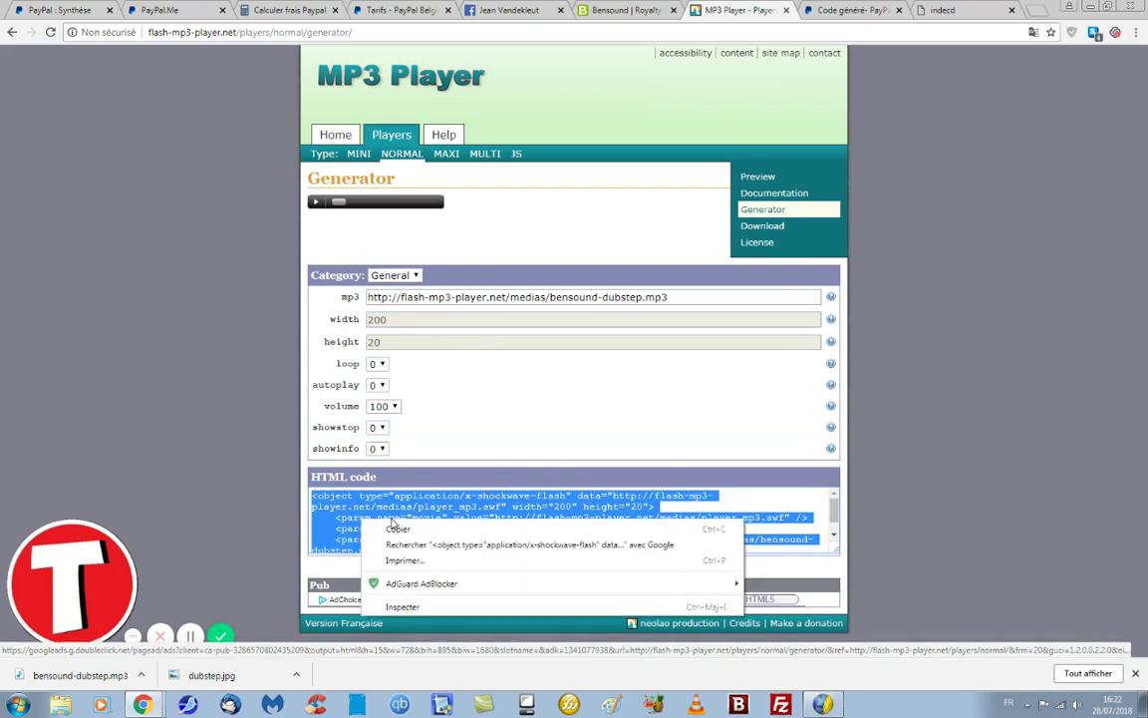
{"action": "left_click", "coordinate": [398, 530]}
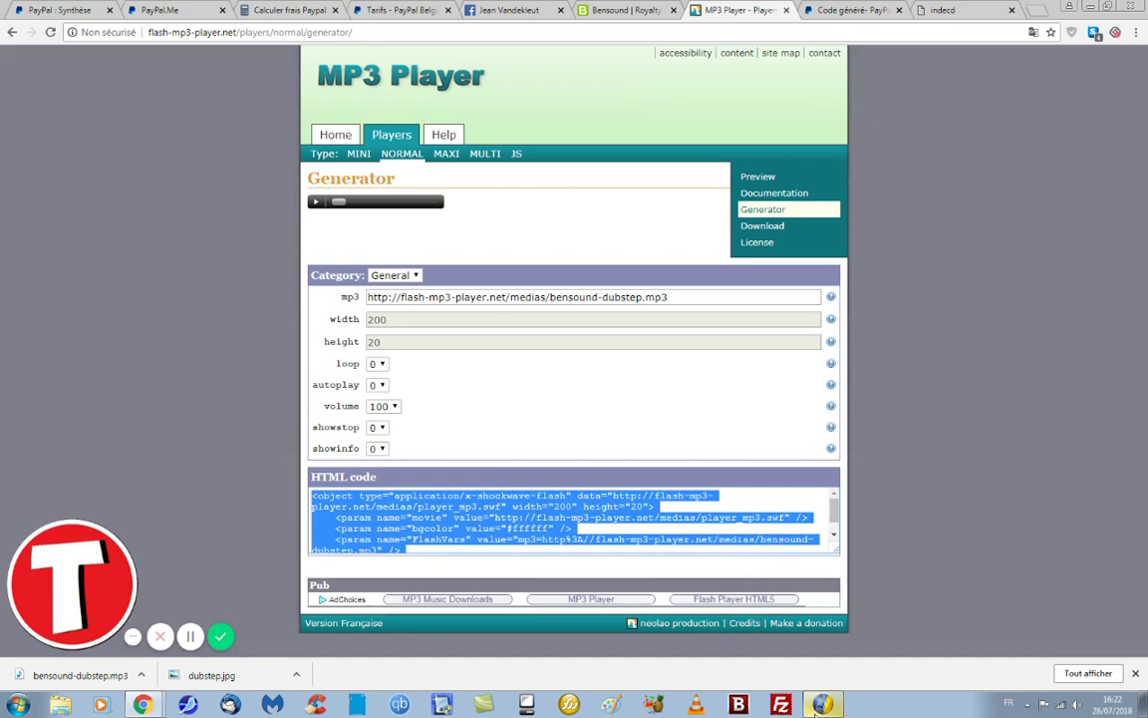
- Try to insert the copied player code as HTML beneath the Dubstep image on the indecd page in KompoZer
{"action": "left_click", "coordinate": [821, 704]}
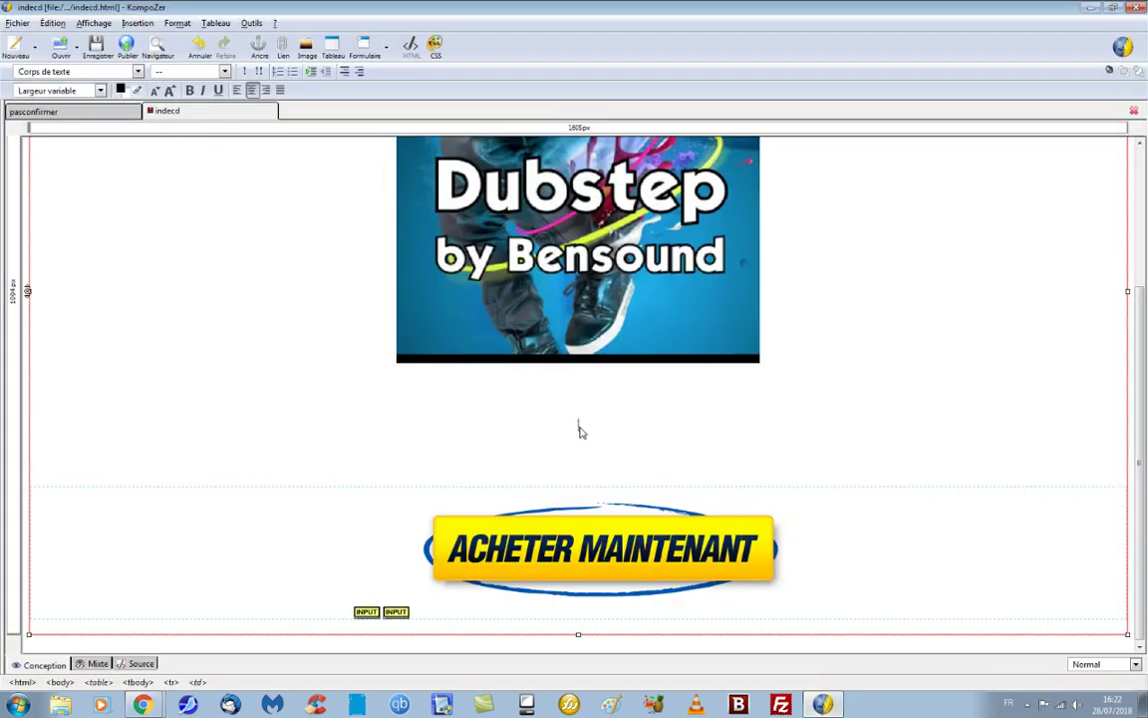
{"action": "left_click", "coordinate": [133, 24]}
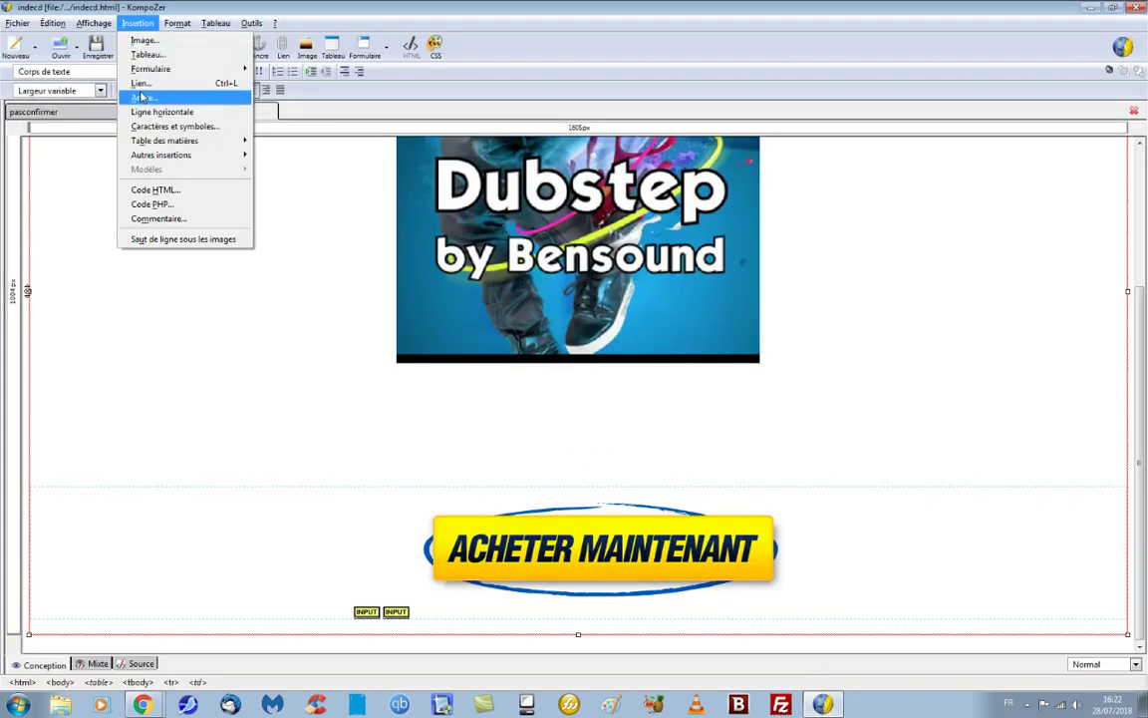
{"action": "left_click", "coordinate": [150, 189]}
{"action": "right_click", "coordinate": [72, 103]}
{"action": "left_click", "coordinate": [110, 159]}
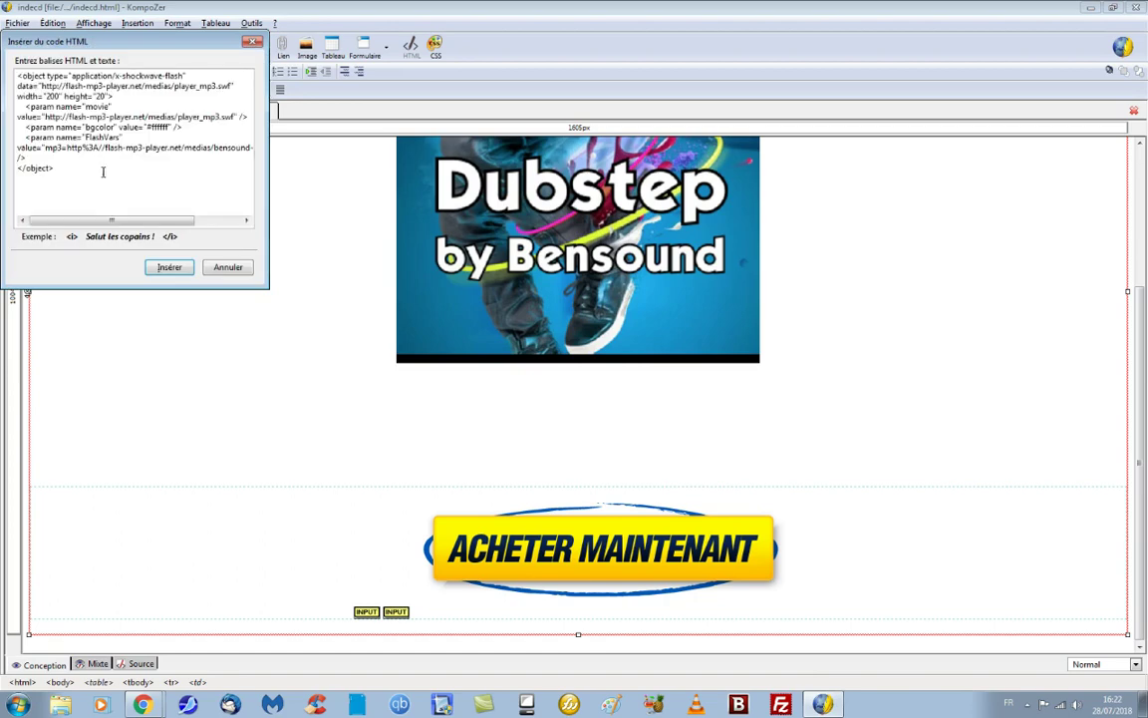
{"action": "left_click", "coordinate": [167, 269]}
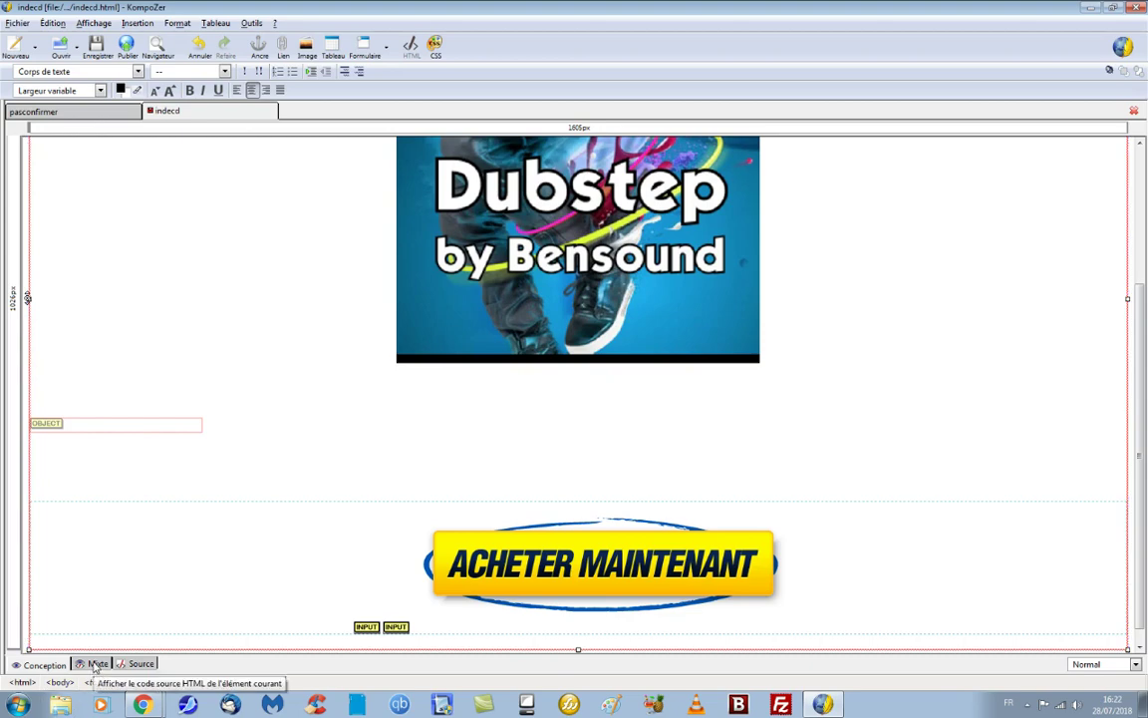
{"action": "key", "text": "ctrl+z"}
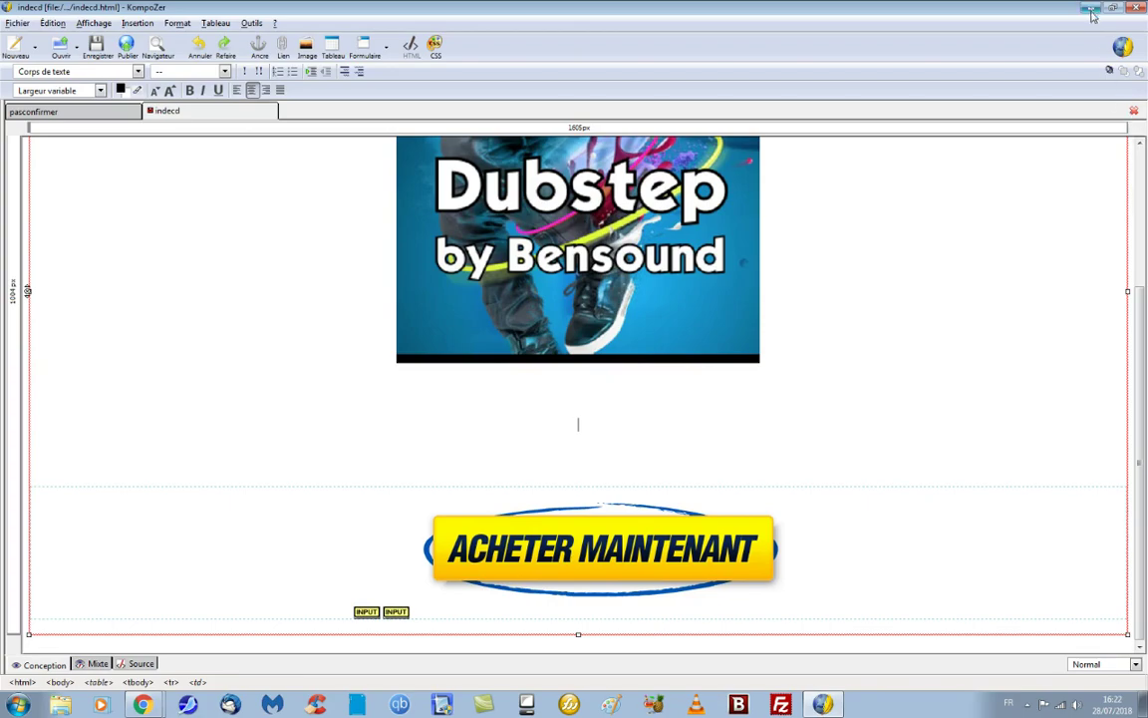
- Create a new text document on the desktop and open it in Notepad
{"action": "left_click", "coordinate": [1092, 10]}
{"action": "left_click", "coordinate": [1092, 8]}
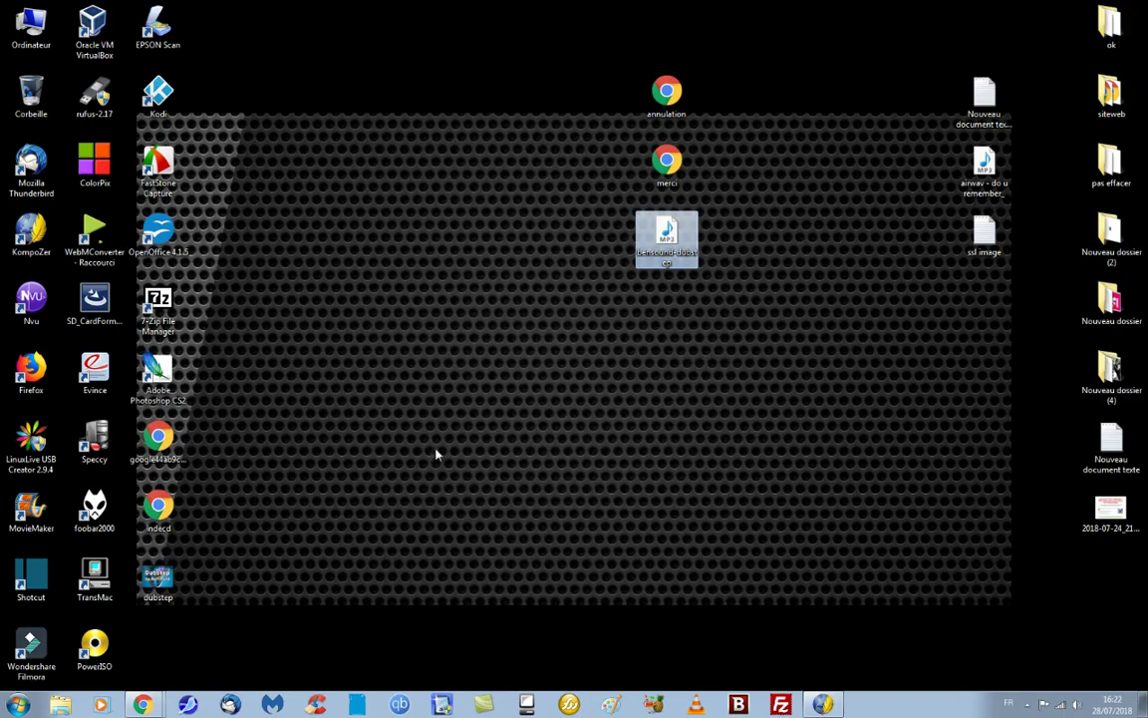
{"action": "right_click", "coordinate": [437, 405]}
{"action": "mouse_move", "coordinate": [548, 540]}
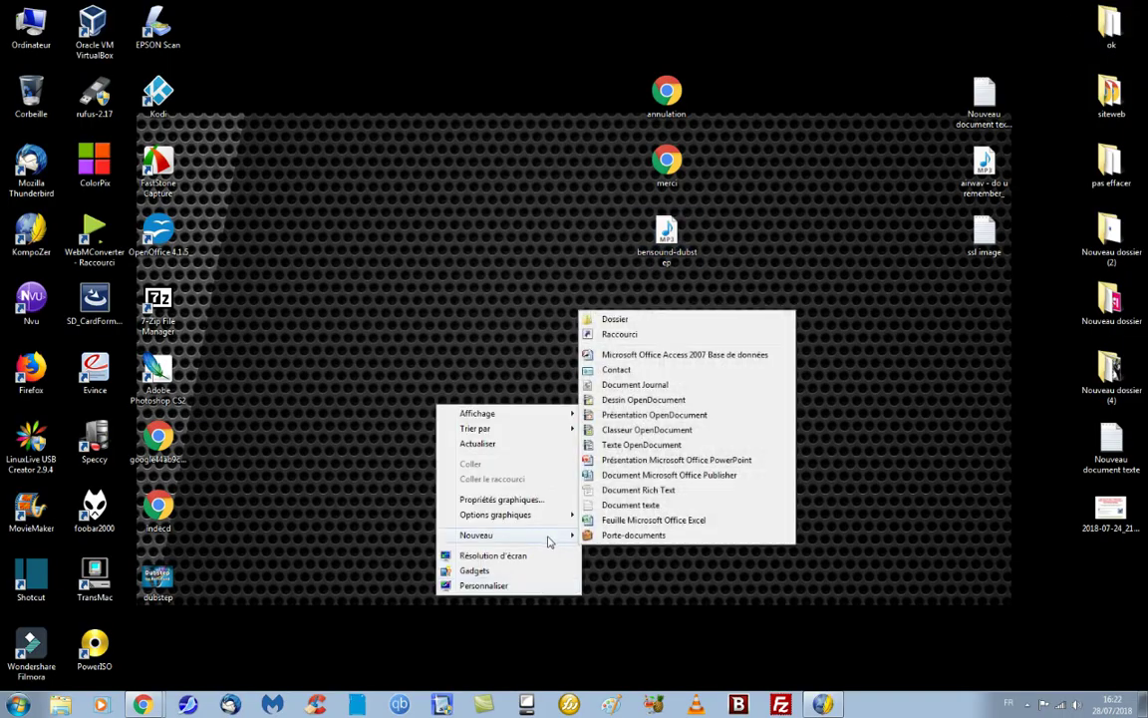
{"action": "left_click", "coordinate": [630, 504]}
{"action": "left_click", "coordinate": [477, 442]}
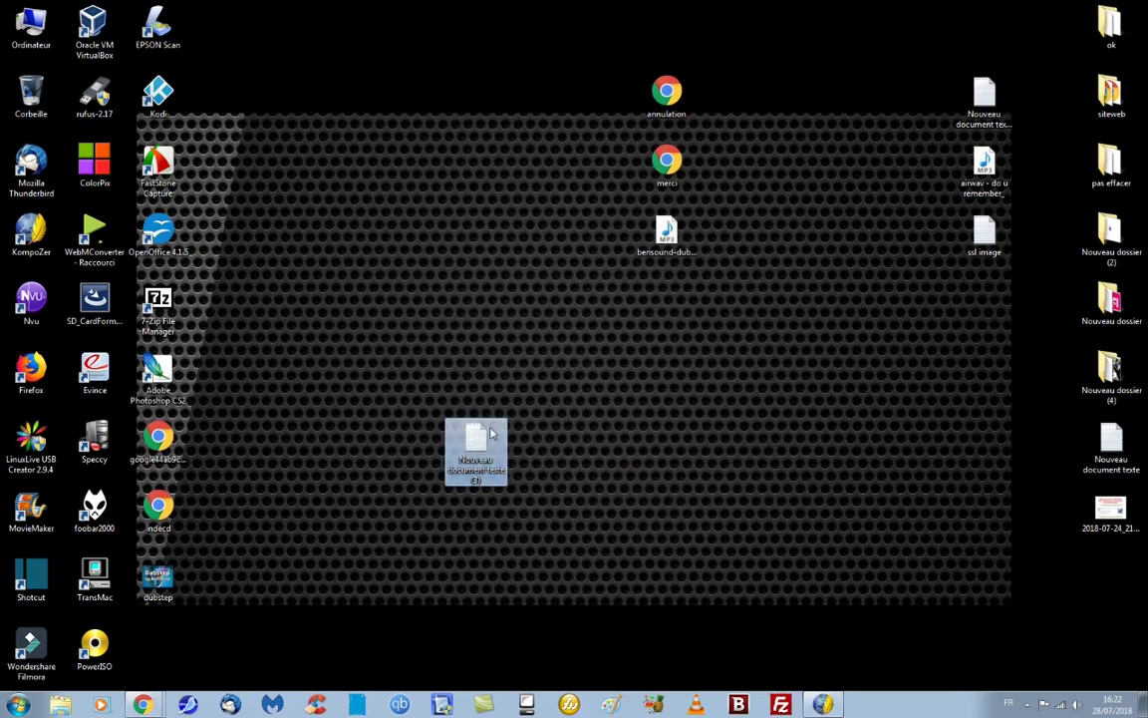
{"action": "double_click", "coordinate": [490, 432]}
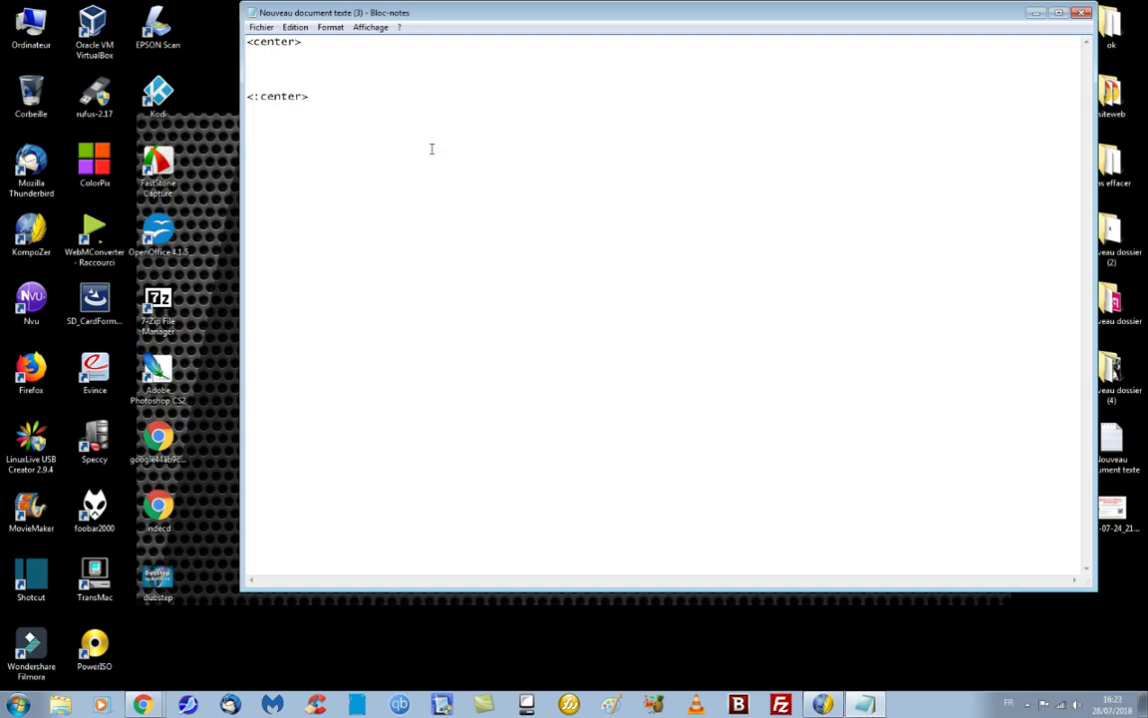
- Write <center> and </center> tags in the text document and paste the player's HTML code between them
{"action": "key", "text": "BackSpace"}
{"action": "type", "text": "/"}
{"action": "right_click", "coordinate": [293, 59]}
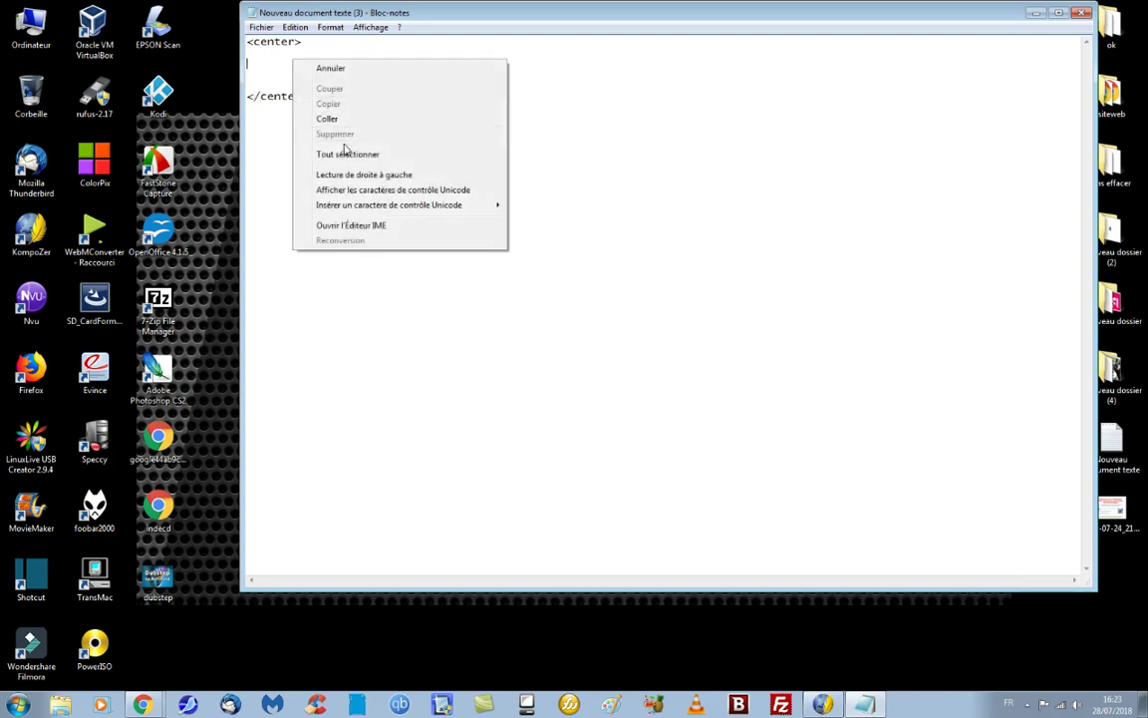
{"action": "left_click", "coordinate": [340, 117]}
- Copy the whole player code including its <center> and </center> tags
{"action": "left_click_drag", "start_coordinate": [320, 142], "coordinate": [249, 30]}
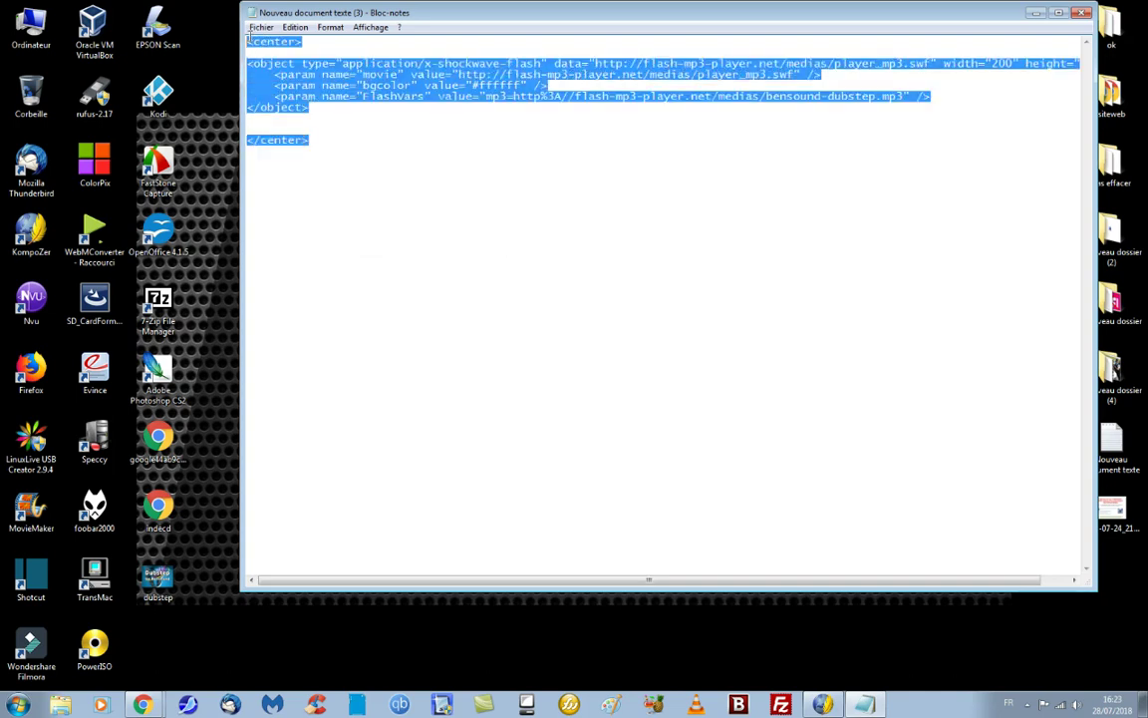
{"action": "right_click", "coordinate": [266, 37]}
{"action": "left_click", "coordinate": [304, 84]}
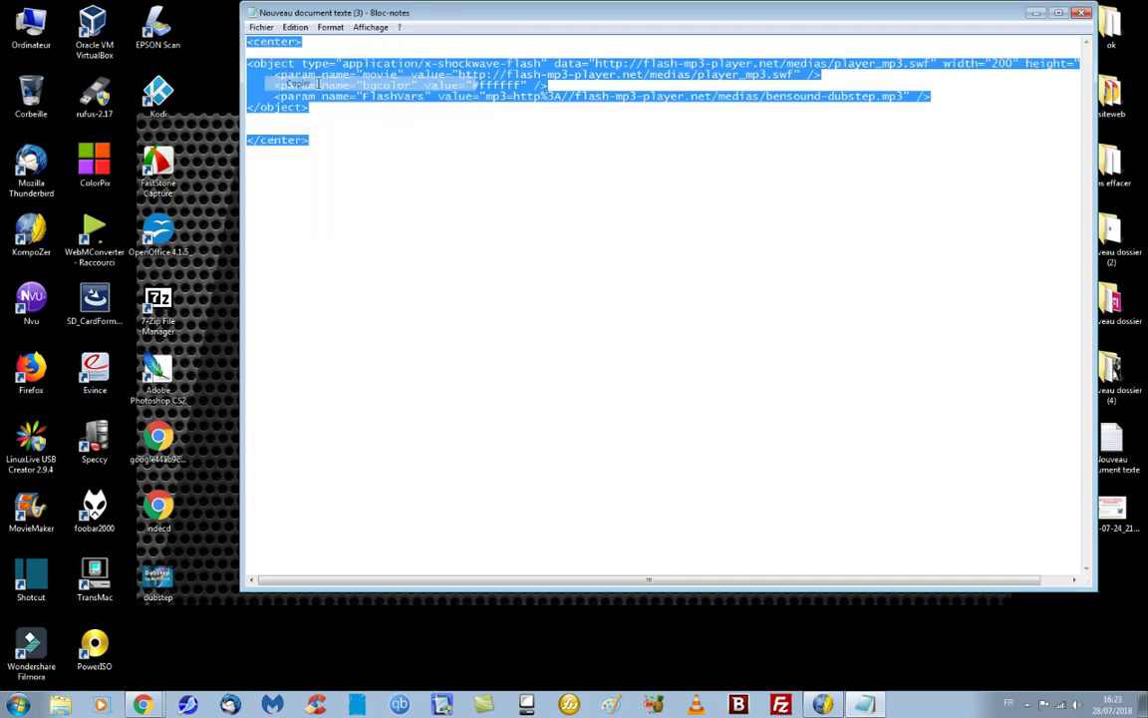
- Insert the copied centred player code as HTML beneath the Dubstep image on the indecd page in KompoZer
{"action": "left_click", "coordinate": [823, 704]}
{"action": "left_click", "coordinate": [137, 23]}
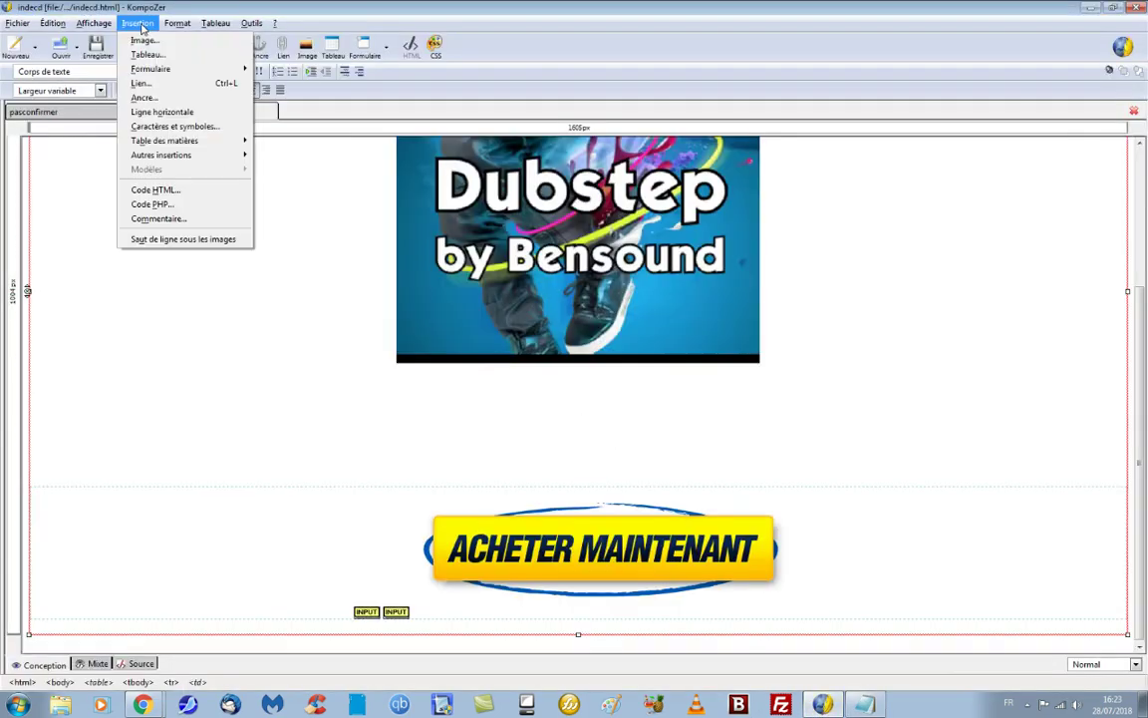
{"action": "left_click", "coordinate": [149, 190]}
{"action": "right_click", "coordinate": [113, 116]}
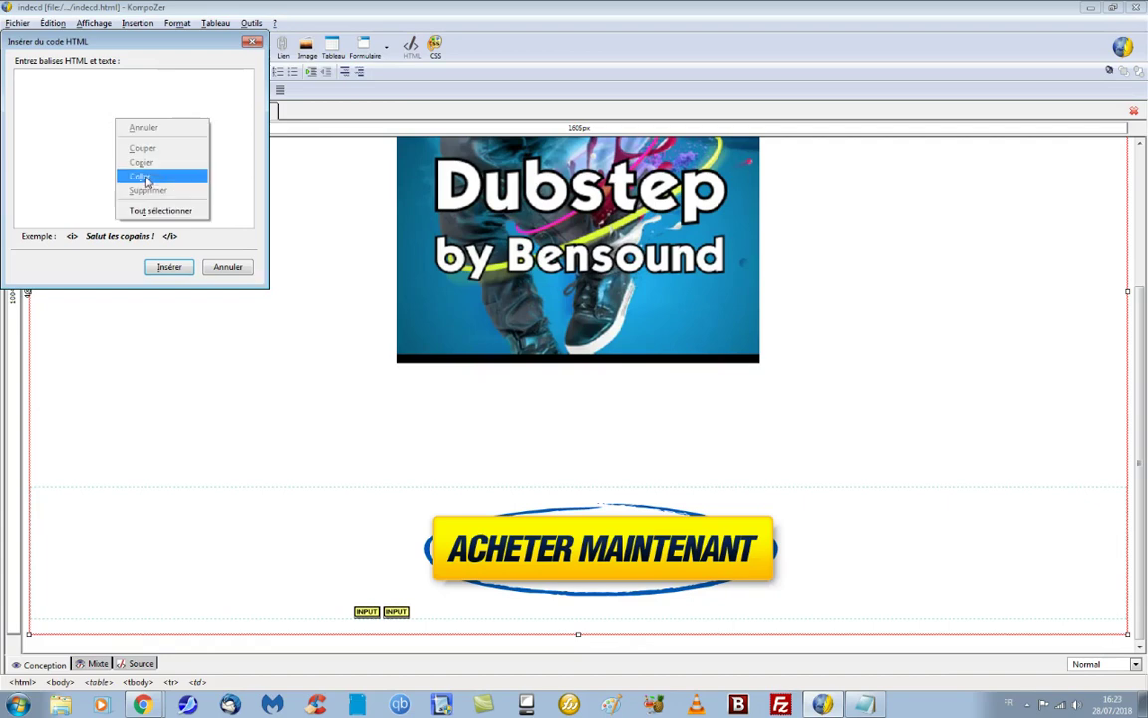
{"action": "left_click", "coordinate": [147, 175]}
{"action": "left_click", "coordinate": [170, 268]}
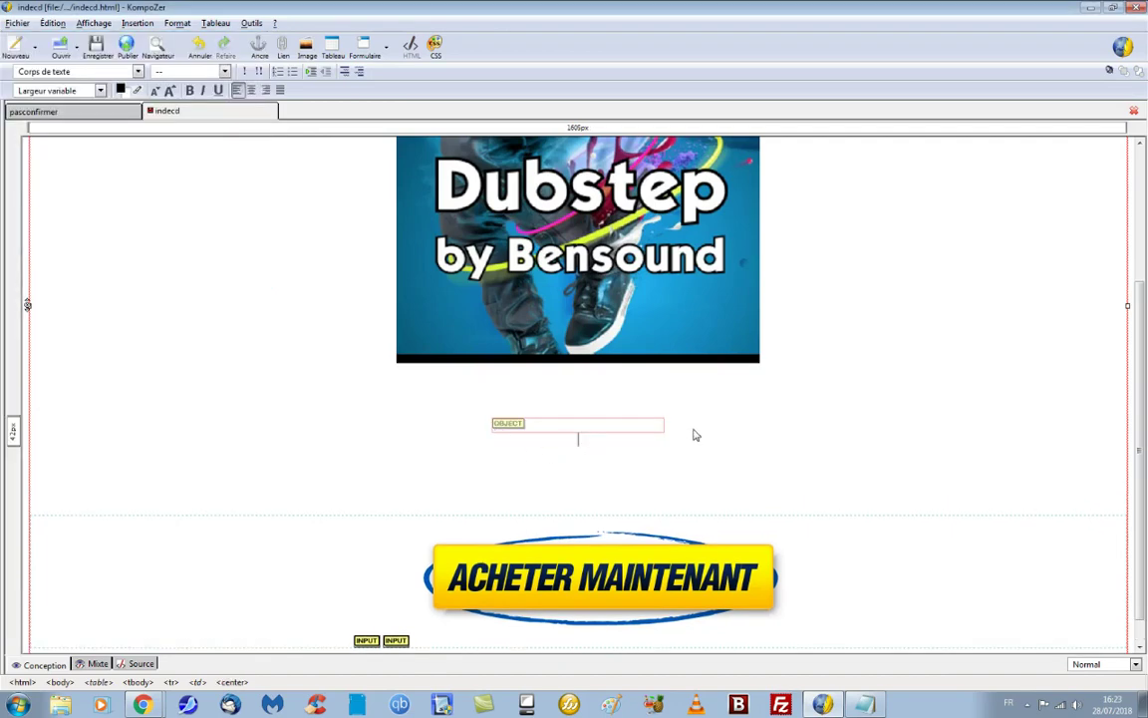
{"action": "key", "text": "BackSpace"}
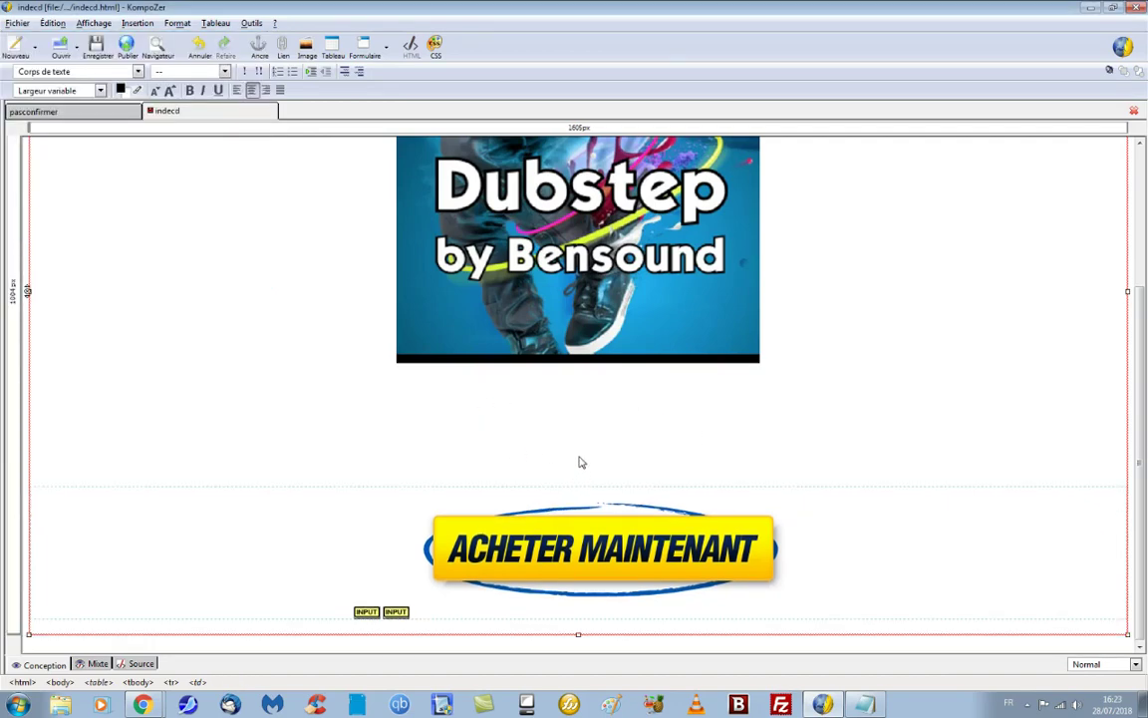
{"action": "key", "text": "ctrl+z"}
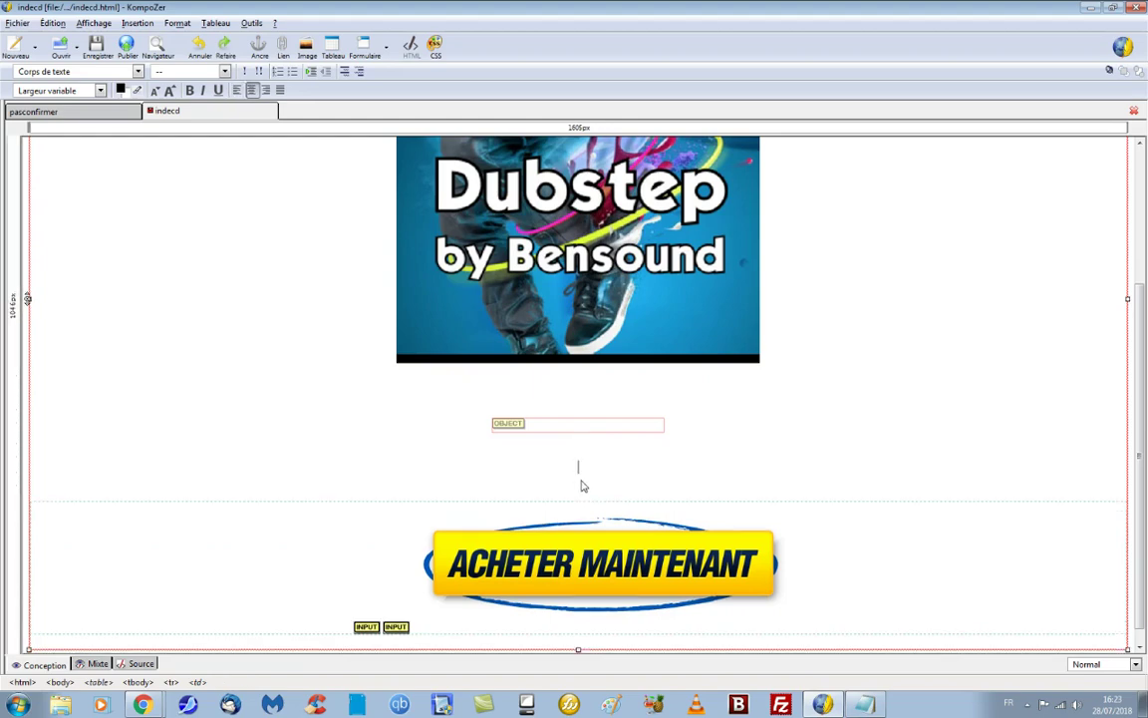
- Save the indecd page and test its MP3 player in the browser
{"action": "left_click", "coordinate": [96, 45]}
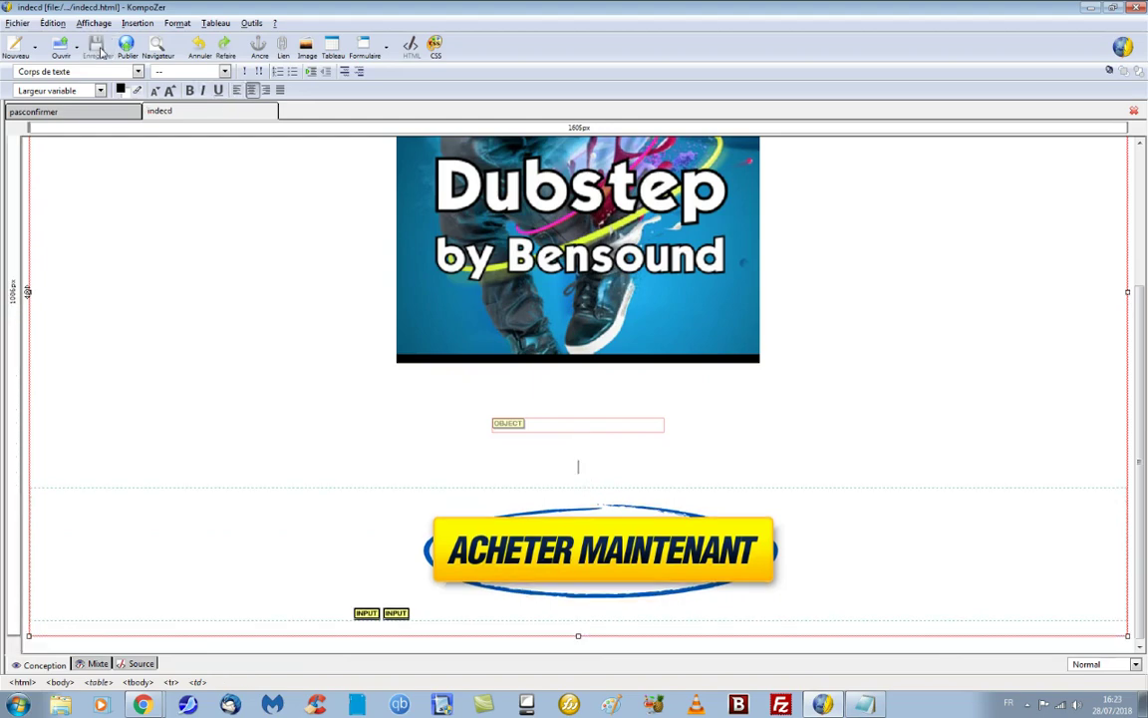
{"action": "left_click", "coordinate": [166, 52]}
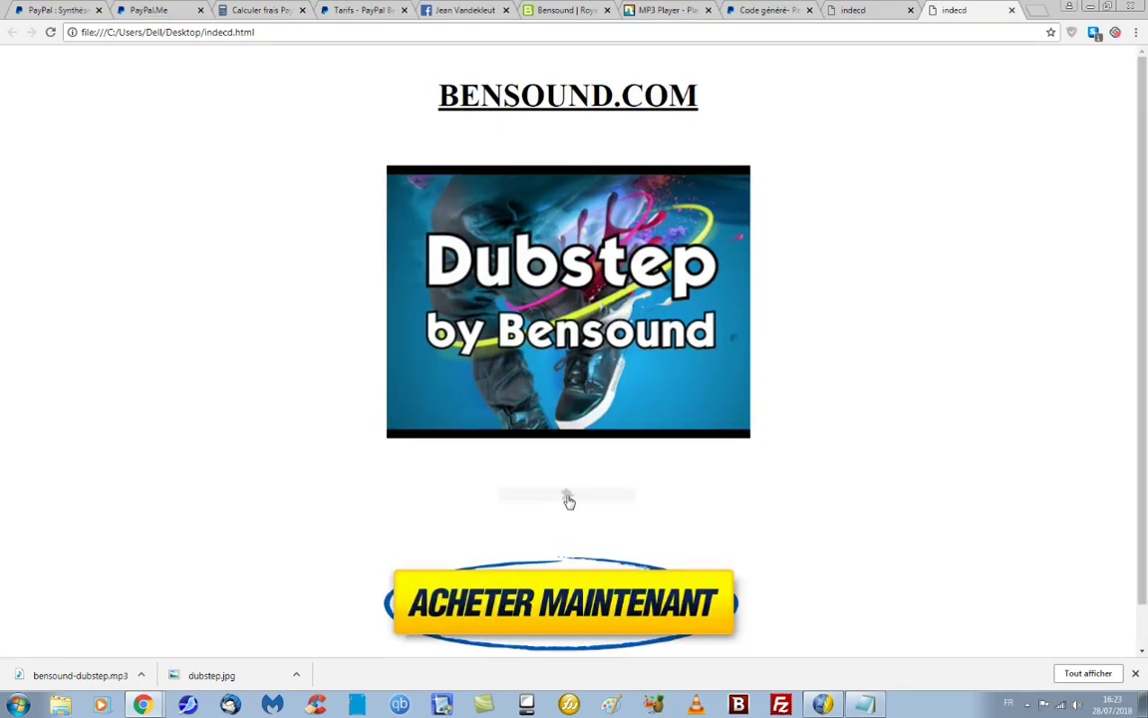
{"action": "left_click", "coordinate": [567, 497]}
{"action": "left_click", "coordinate": [180, 107]}
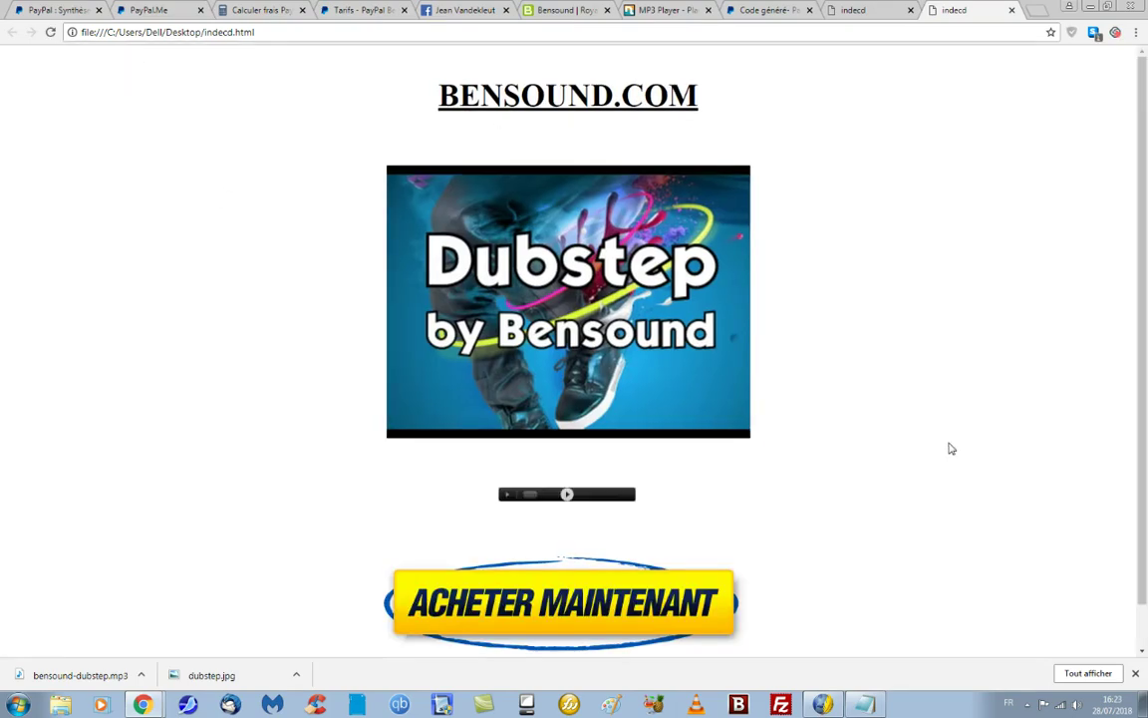
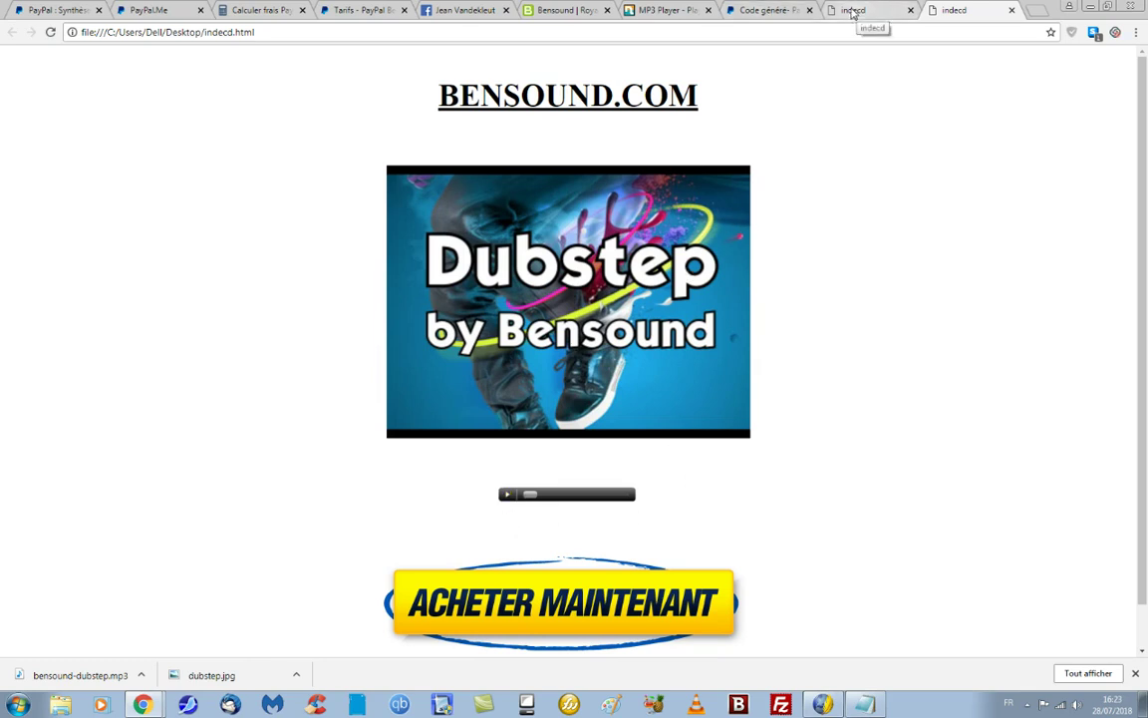
- Return to the flash-mp3-player.net generator and clear the track address from its mp3 field
{"action": "left_click", "coordinate": [768, 10]}
{"action": "left_click", "coordinate": [666, 10]}
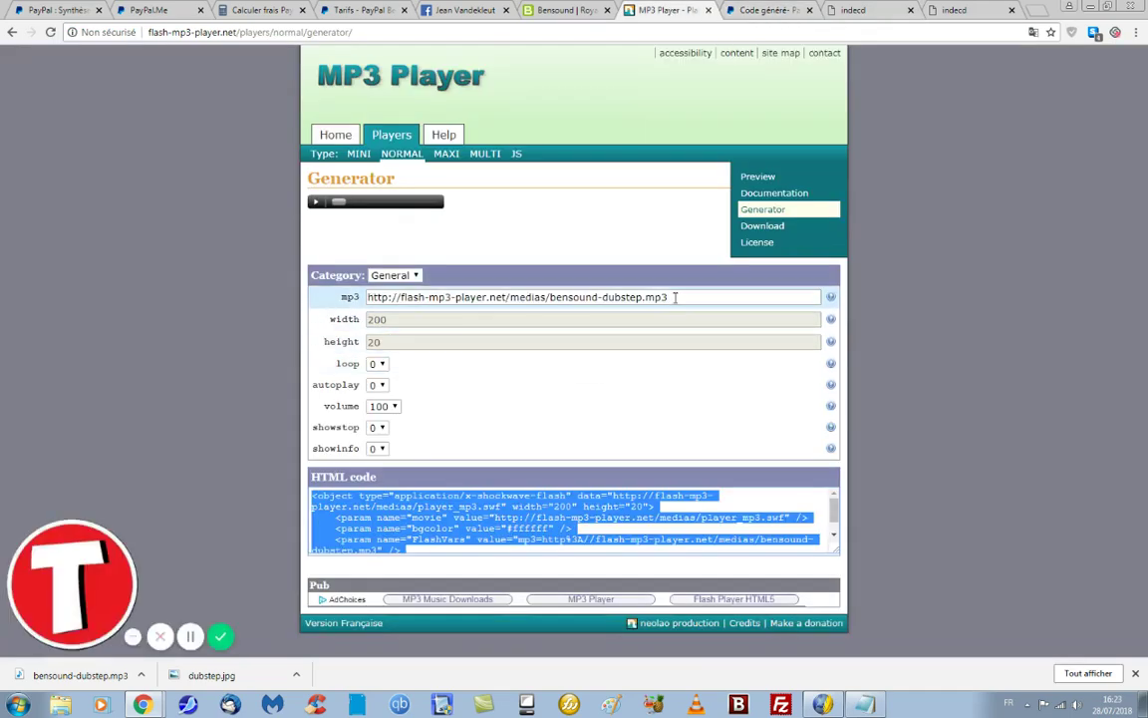
{"action": "left_click_drag", "start_coordinate": [750, 297], "coordinate": [344, 279]}
{"action": "key", "text": "BackSpace"}
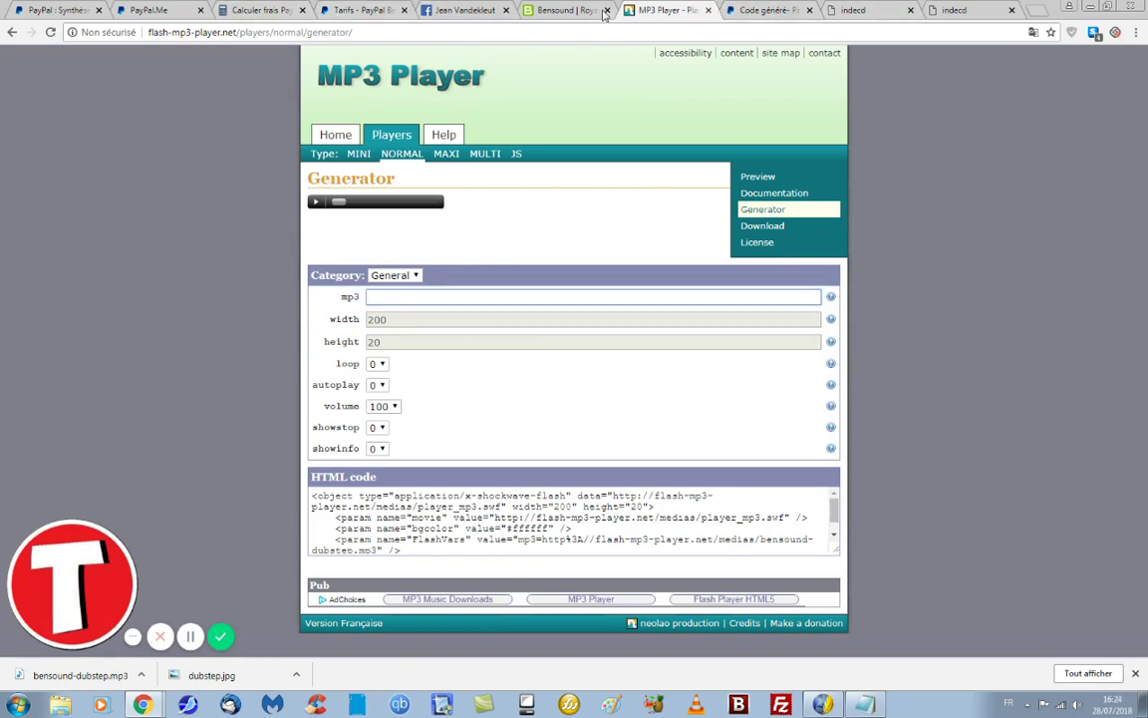
- Dismiss the licence window on the Bensound page and check the Dubstep play control for a copyable audio address
{"action": "left_click", "coordinate": [571, 14]}
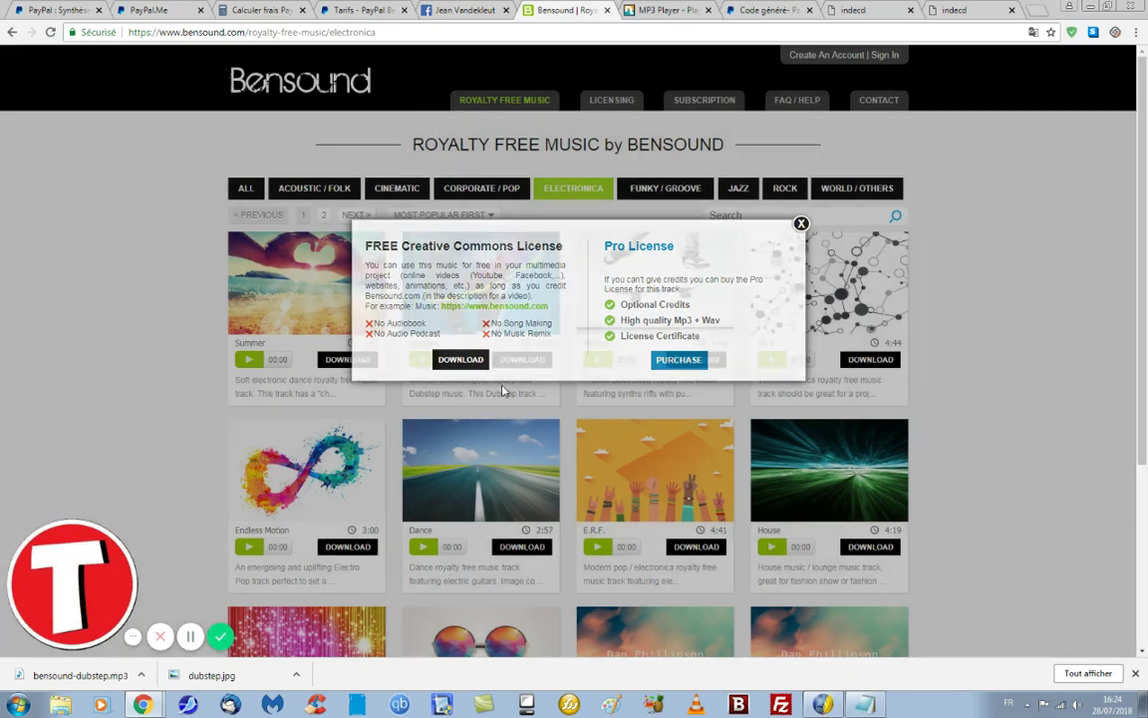
{"action": "left_click", "coordinate": [502, 390]}
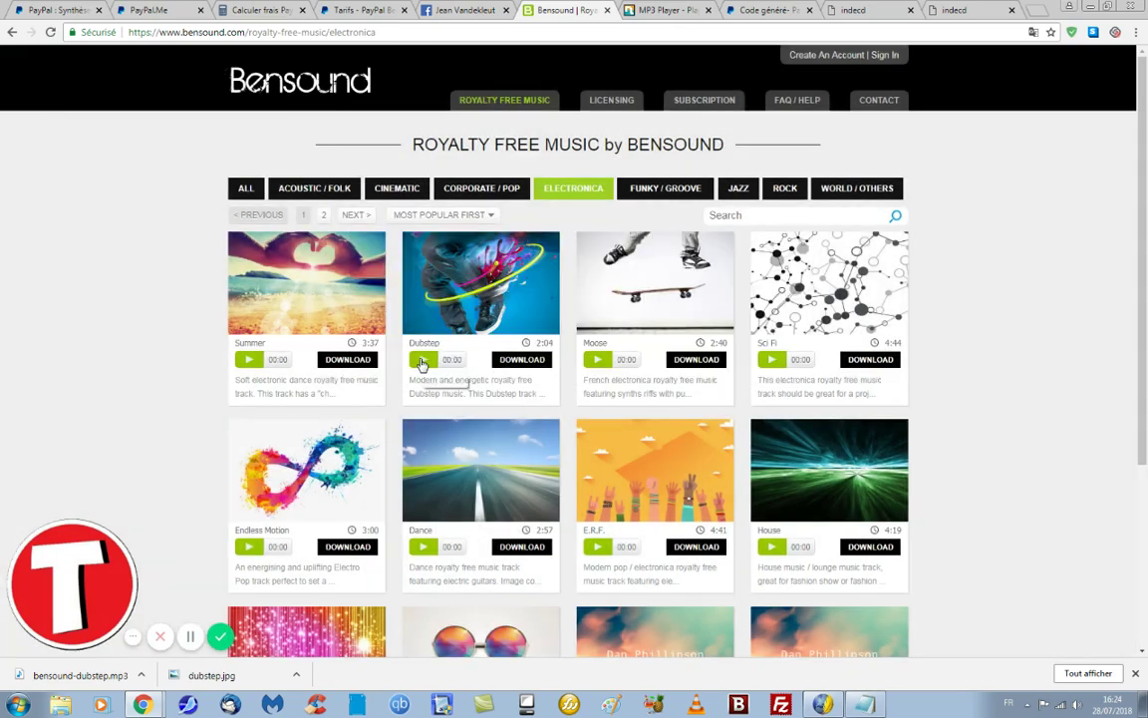
{"action": "right_click", "coordinate": [422, 364]}
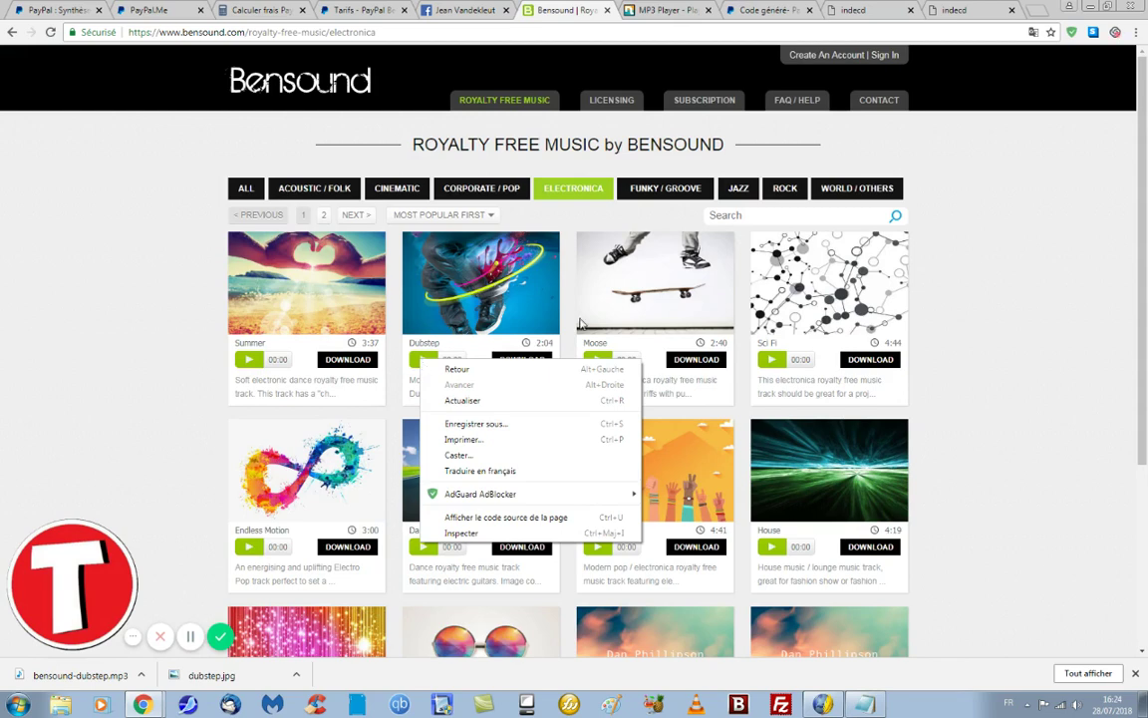
{"action": "left_click", "coordinate": [998, 281]}
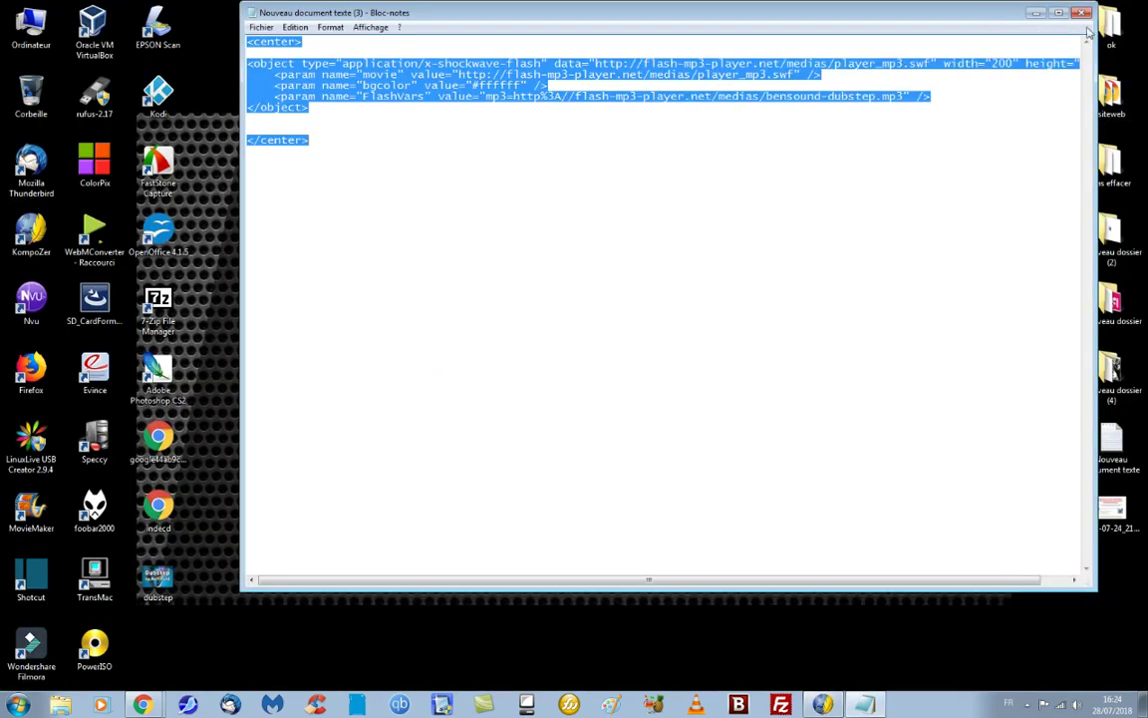
- Minimise the Notepad document, open FileZilla without installing its update, and connect to the saved tutogratuit.be site
{"action": "left_click_drag", "start_coordinate": [1004, 22], "coordinate": [925, 128]}
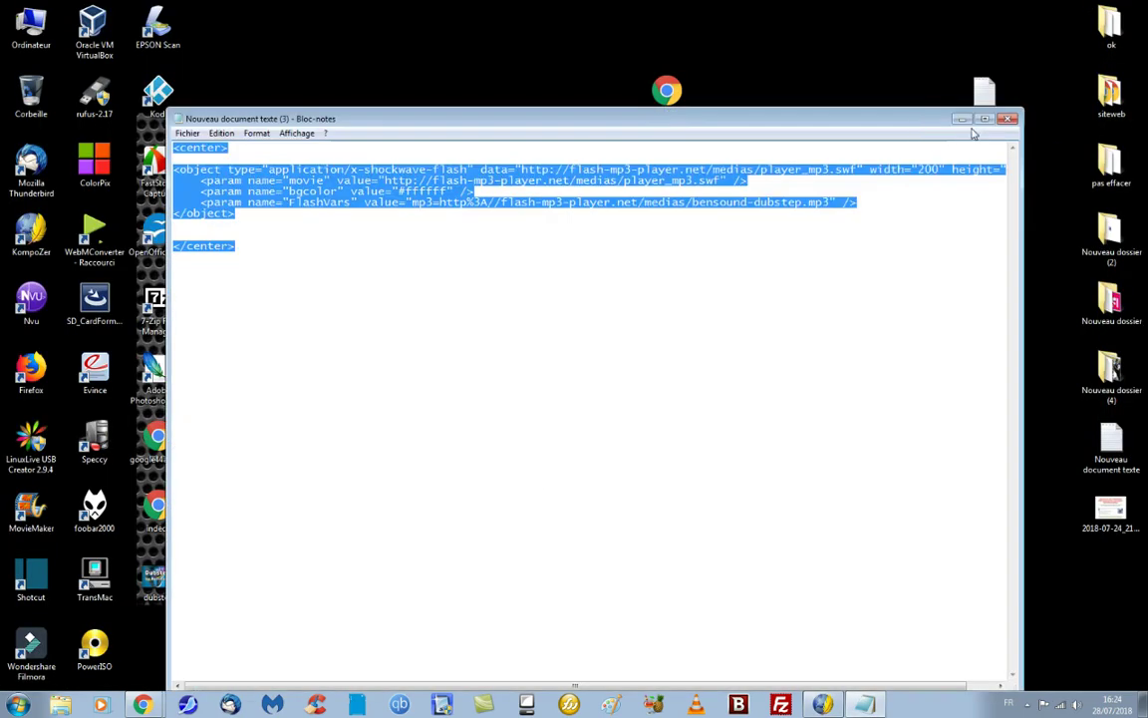
{"action": "left_click", "coordinate": [963, 119]}
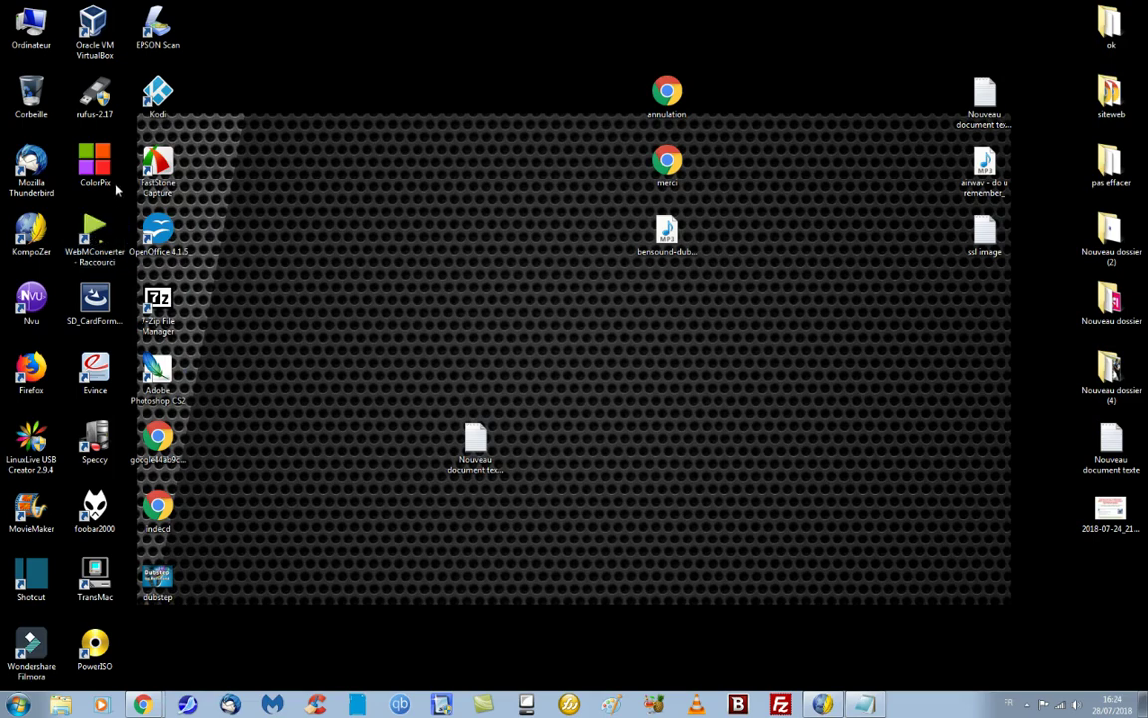
{"action": "left_click", "coordinate": [781, 705]}
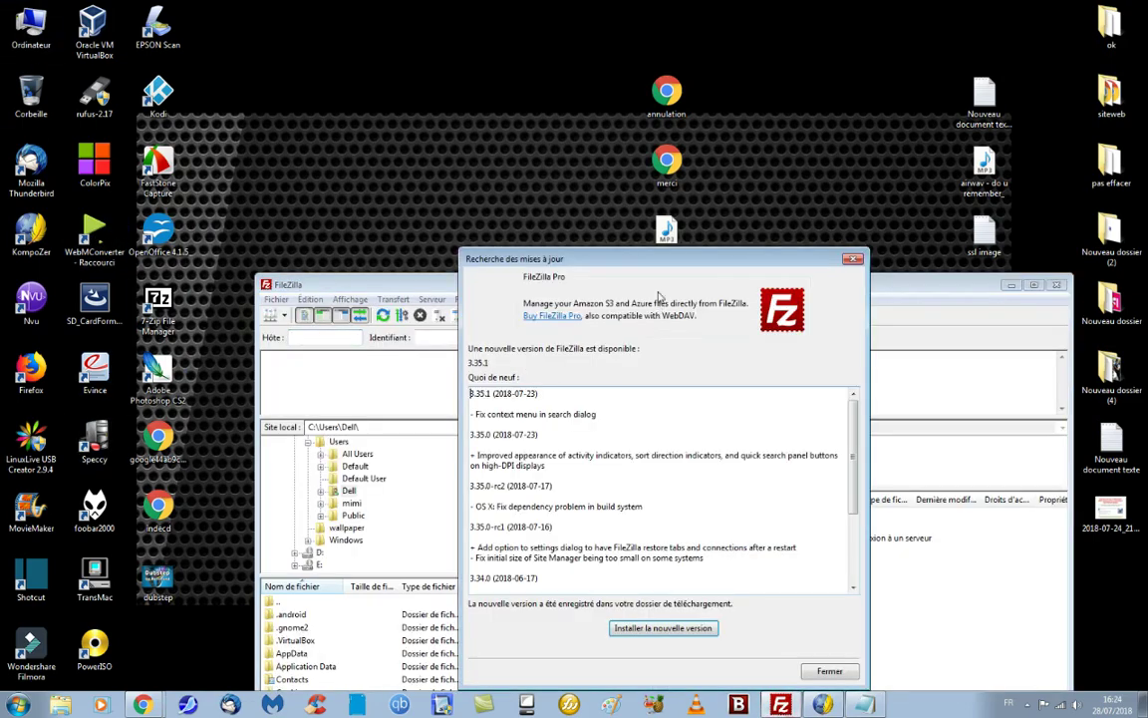
{"action": "left_click", "coordinate": [852, 258]}
{"action": "left_click_drag", "start_coordinate": [848, 287], "coordinate": [349, 106]}
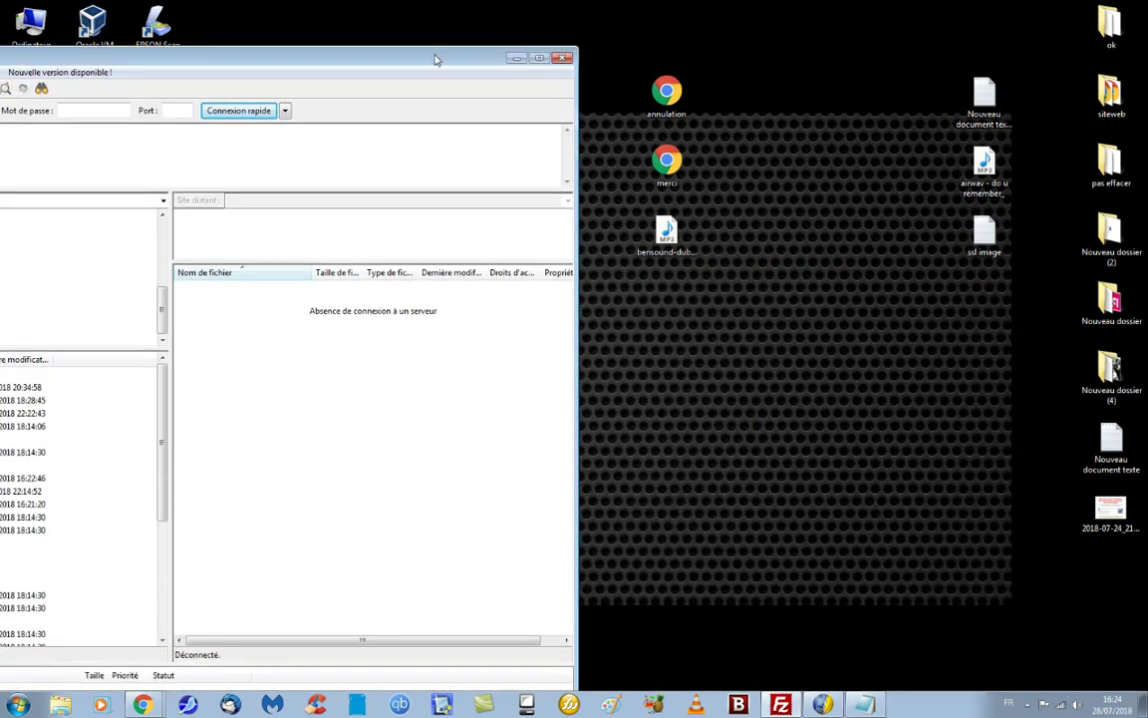
{"action": "left_click_drag", "start_coordinate": [434, 59], "coordinate": [915, 78]}
{"action": "left_click", "coordinate": [268, 106]}
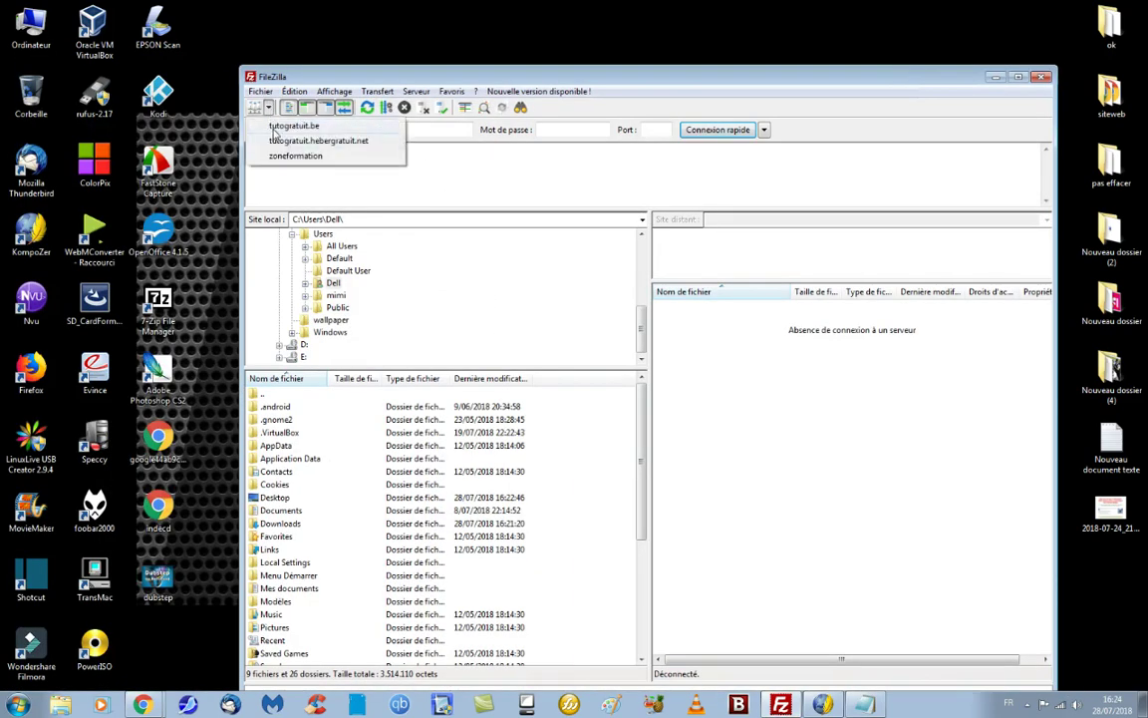
{"action": "left_click", "coordinate": [277, 126]}
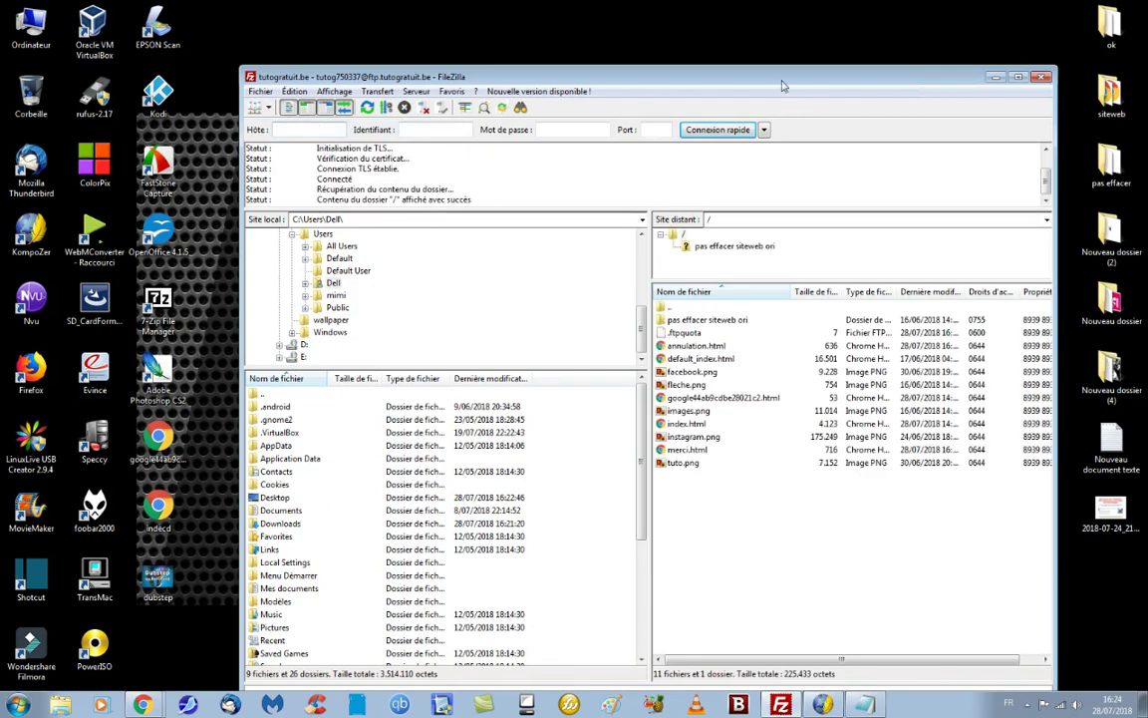
- Upload the bensound-dubstep MP3 file from the desktop to the root folder of the remote site
{"action": "left_click_drag", "start_coordinate": [782, 87], "coordinate": [310, 57]}
{"action": "left_click_drag", "start_coordinate": [661, 231], "coordinate": [250, 521]}
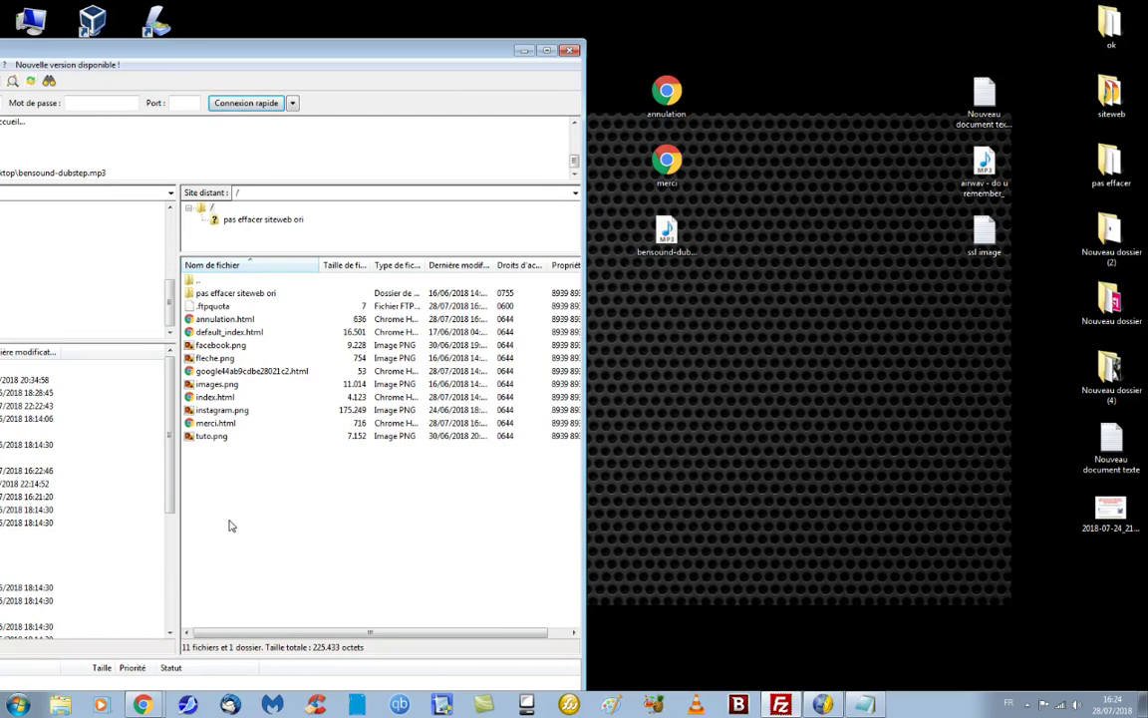
{"action": "left_click_drag", "start_coordinate": [303, 54], "coordinate": [428, 93]}
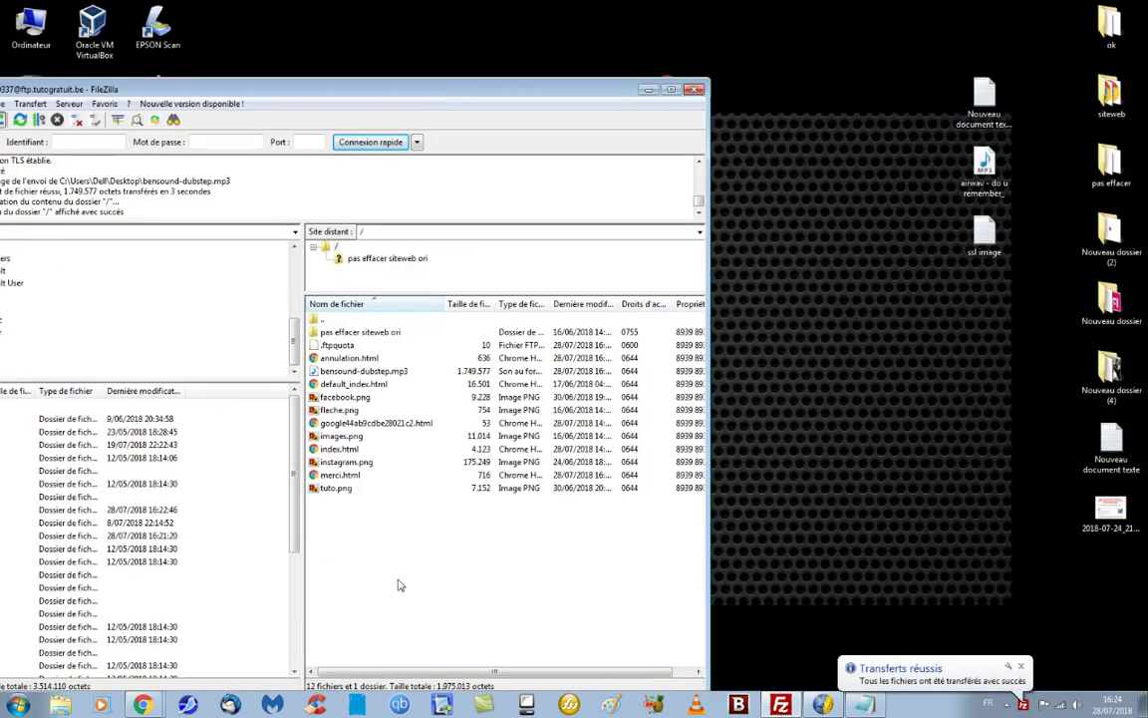
- Copy the uploaded bensound-dubstep.mp3 file's address from FileZilla and paste it into the MP3 player generator's mp3 field in Chrome
{"action": "right_click", "coordinate": [358, 371]}
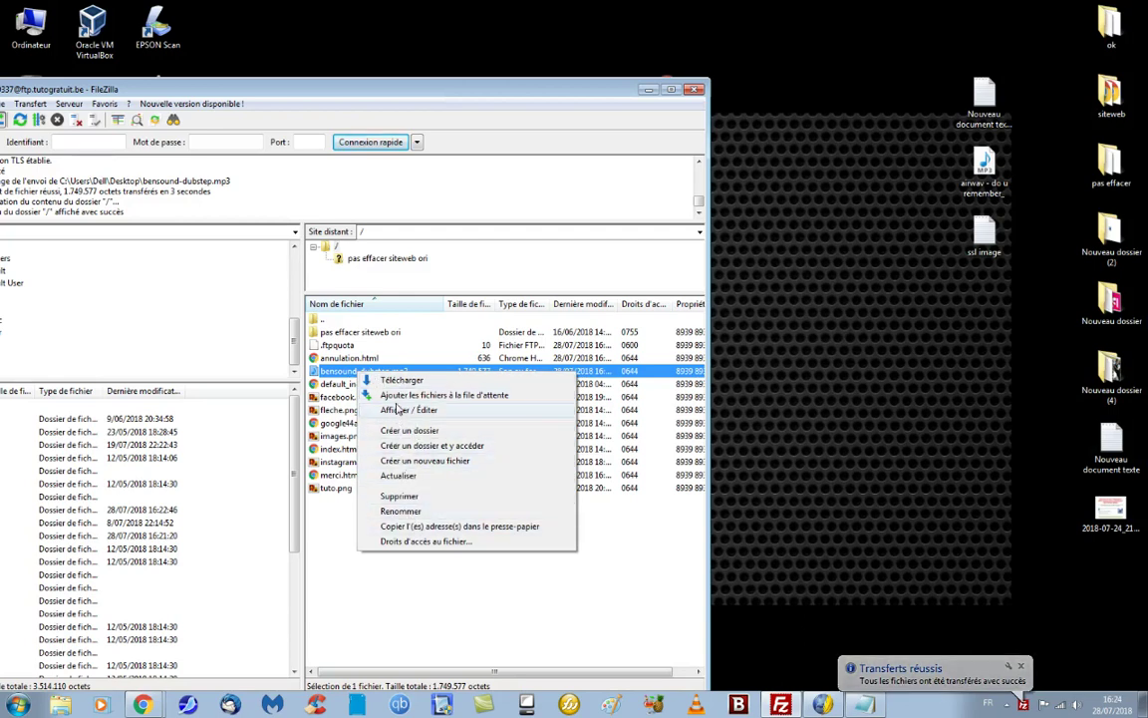
{"action": "left_click", "coordinate": [402, 528]}
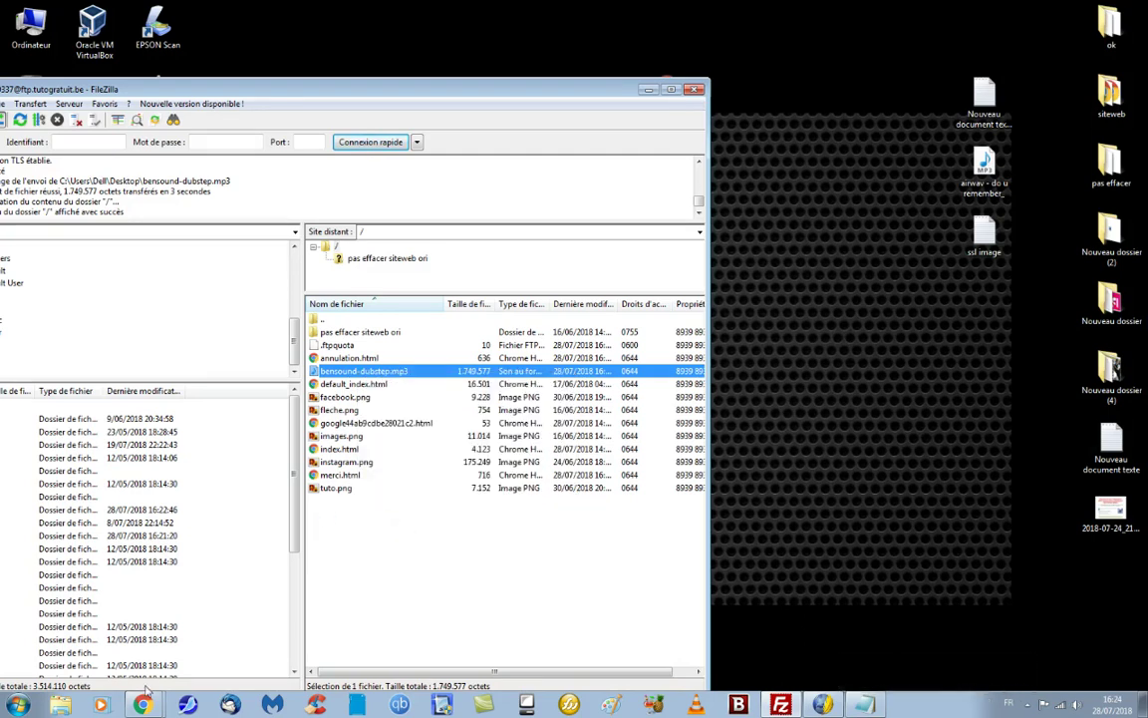
{"action": "mouse_move", "coordinate": [144, 697]}
{"action": "left_click", "coordinate": [80, 648]}
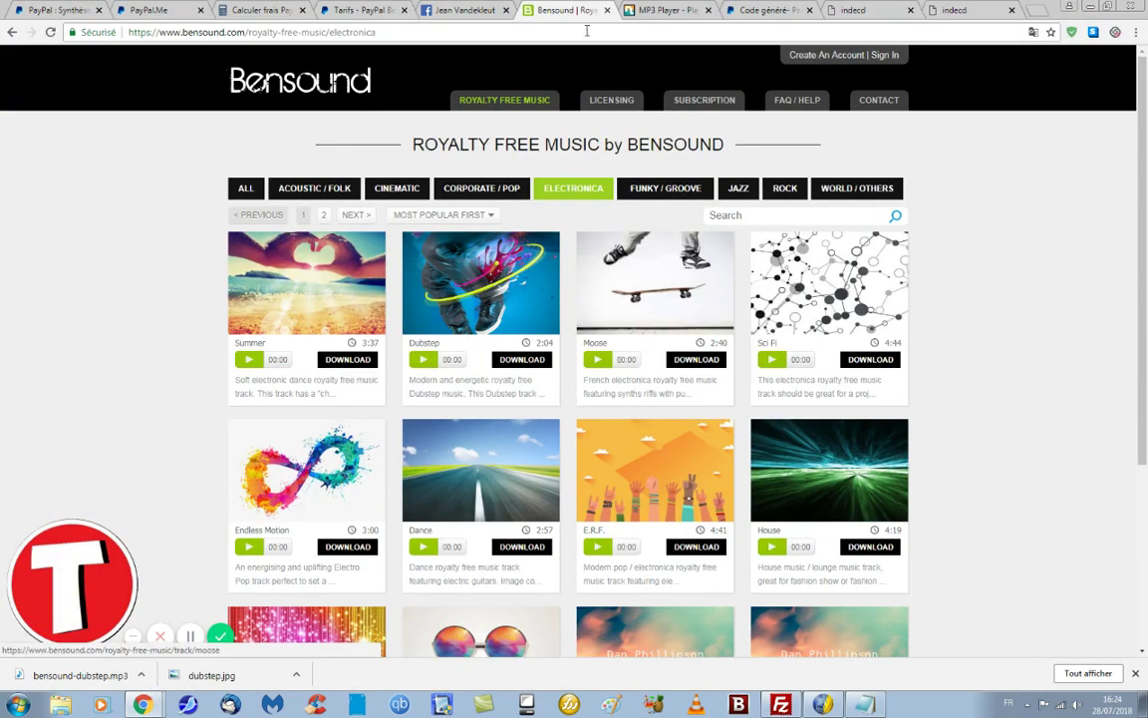
{"action": "left_click", "coordinate": [674, 12]}
{"action": "left_click", "coordinate": [422, 297]}
{"action": "right_click", "coordinate": [423, 297]}
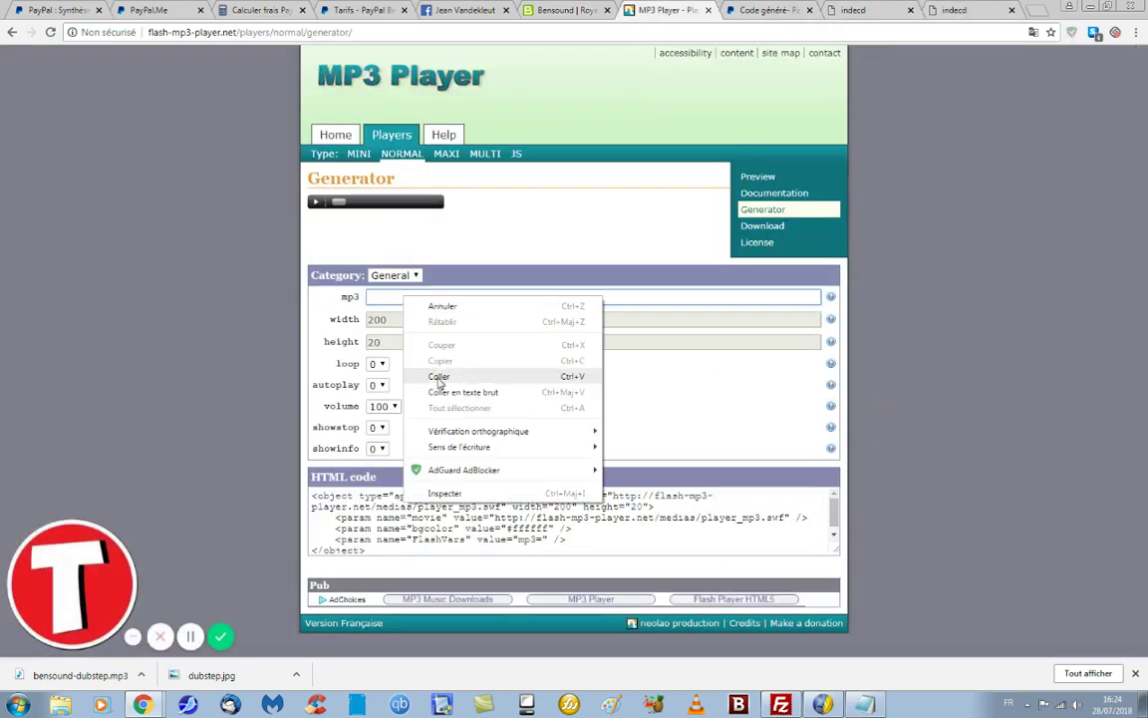
{"action": "left_click", "coordinate": [440, 382]}
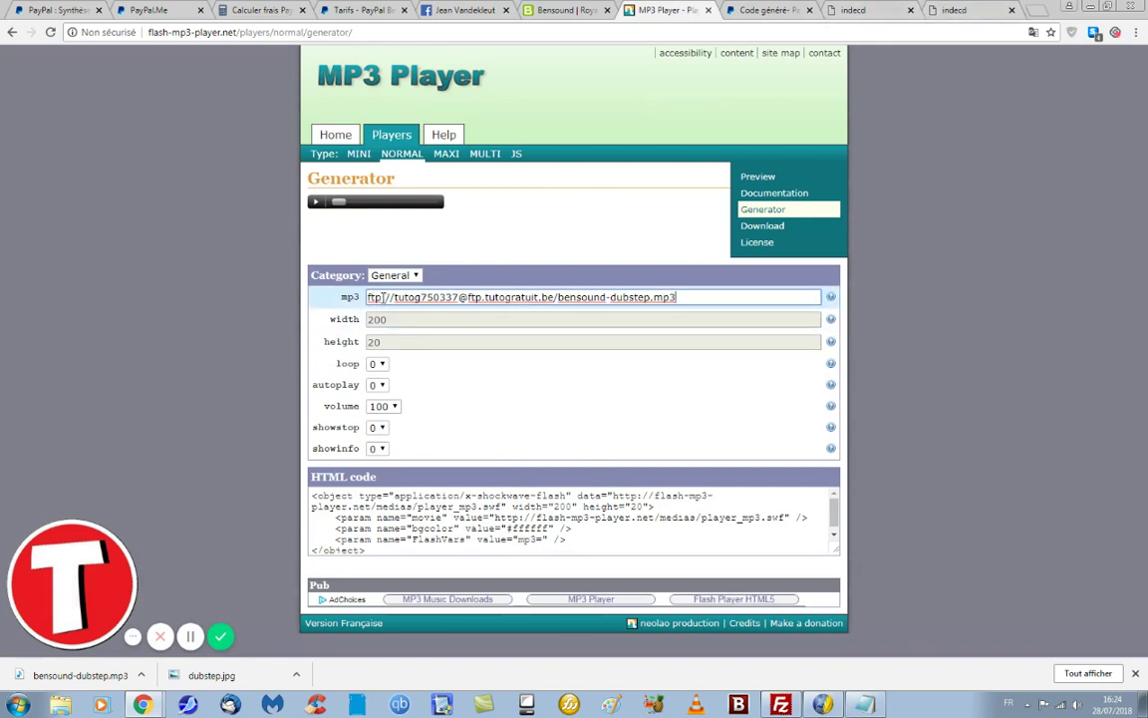
- Try changing the pasted track address's prefix to http, and clear the whole mp3 field
{"action": "type", "text": "http"}
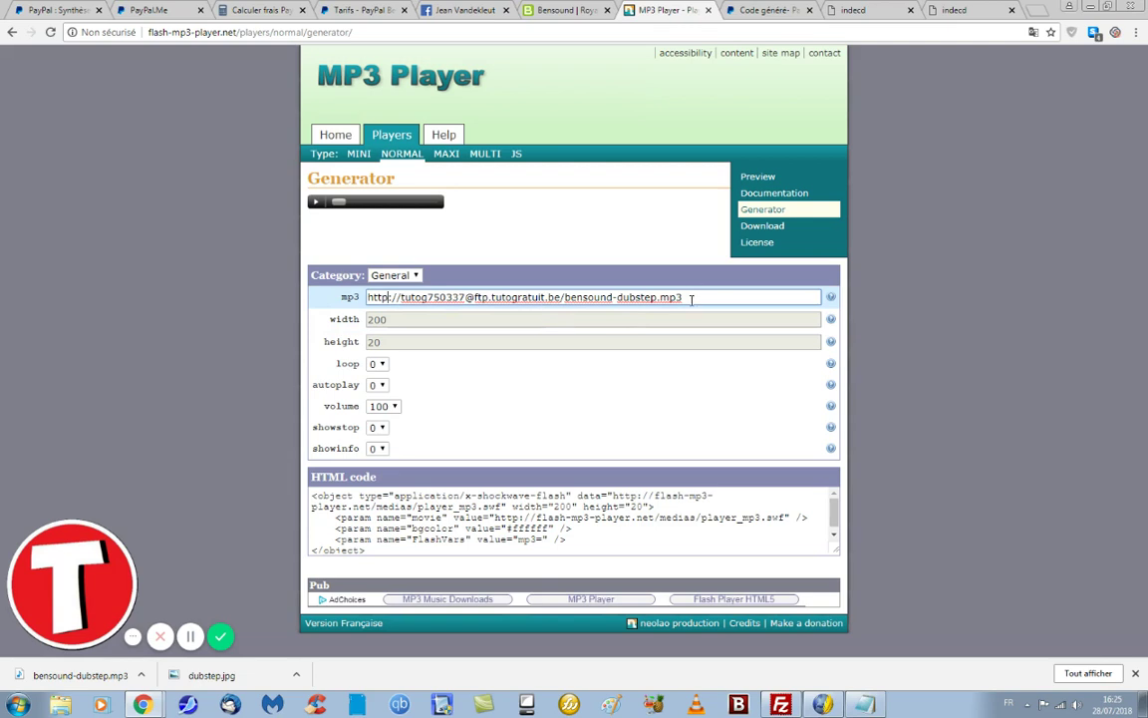
{"action": "left_click_drag", "start_coordinate": [692, 297], "coordinate": [243, 306]}
{"action": "key", "text": "BackSpace"}
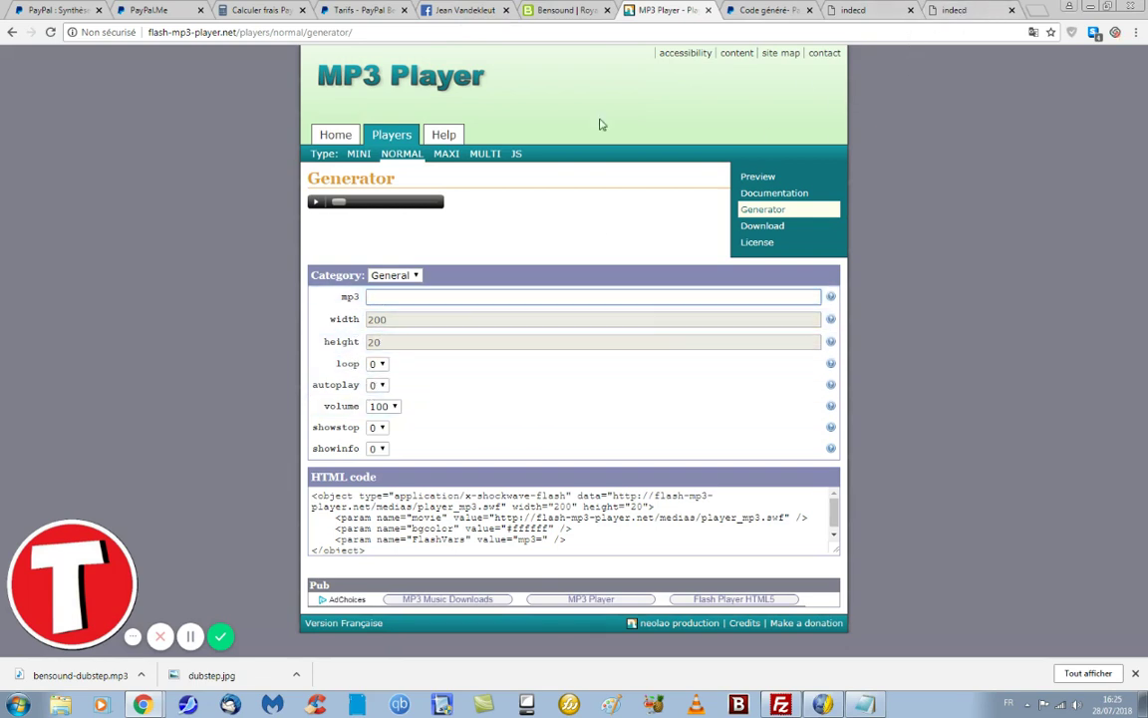
- On Bensound's electronica page, preview the Dubstep track and inspect its play control for the audio file's address
{"action": "left_click", "coordinate": [564, 14]}
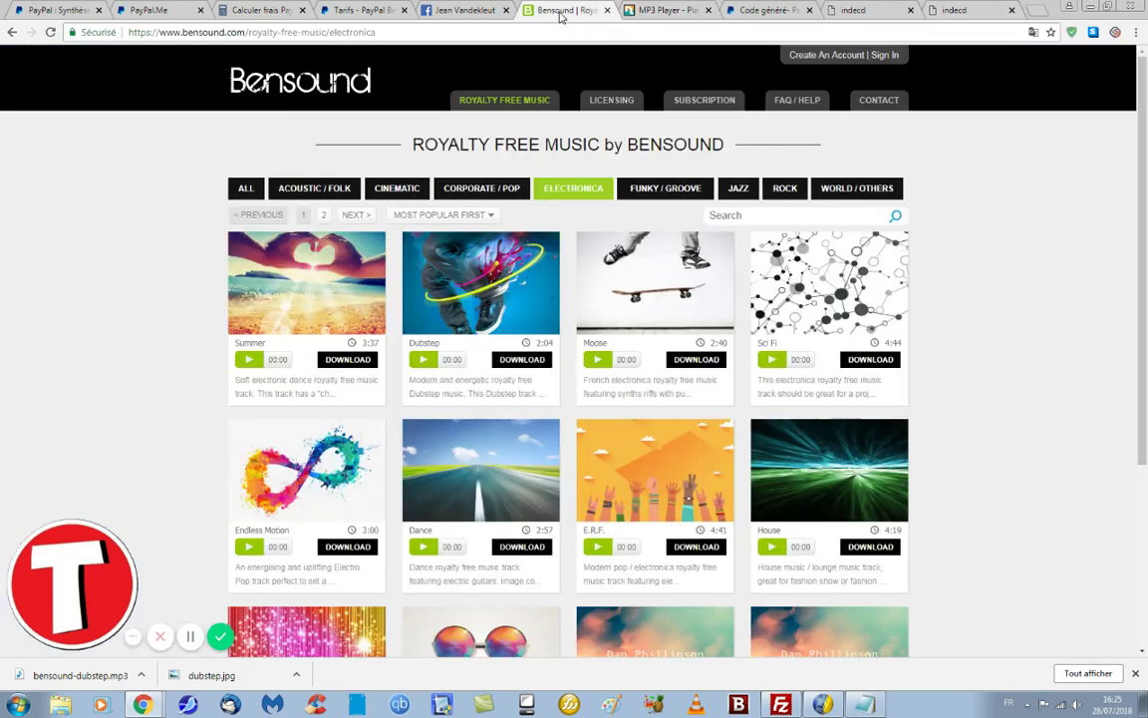
{"action": "right_click", "coordinate": [525, 365]}
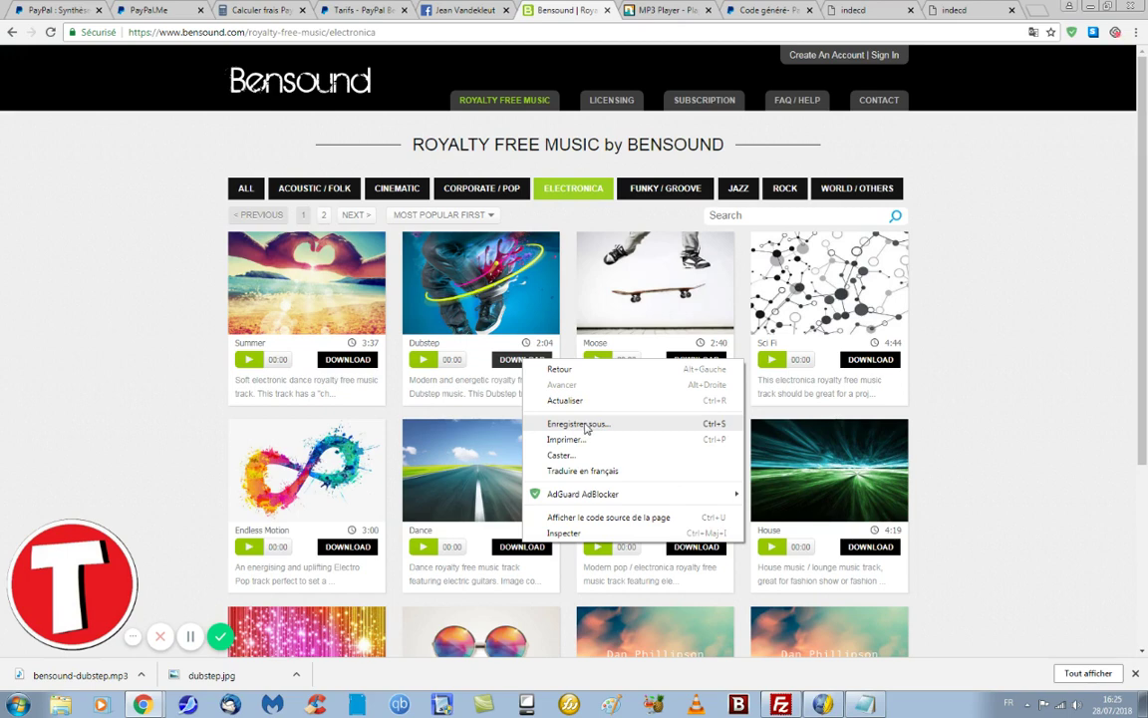
{"action": "left_click", "coordinate": [423, 368]}
{"action": "left_click", "coordinate": [425, 369]}
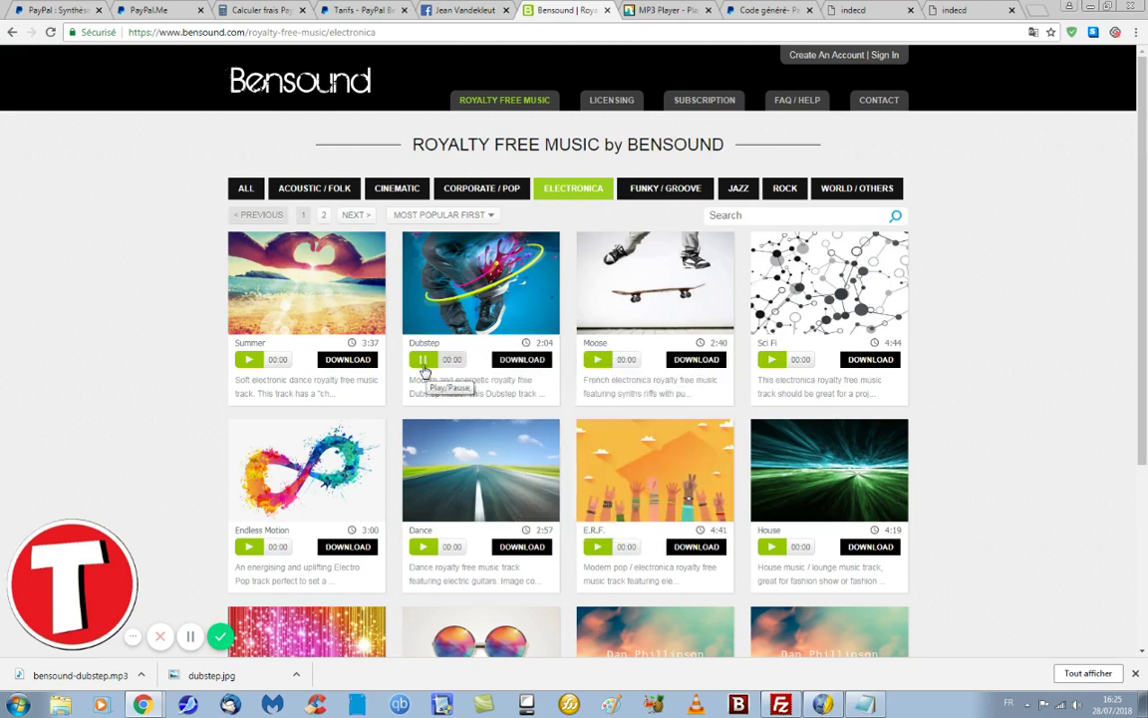
{"action": "right_click", "coordinate": [424, 367]}
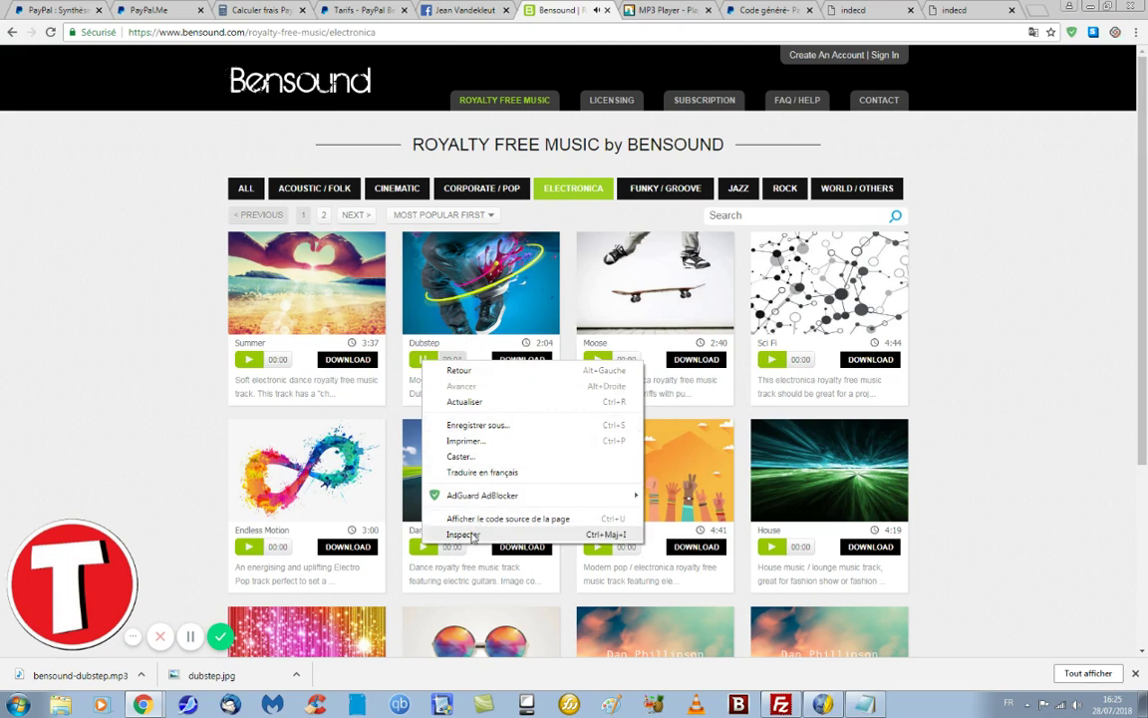
{"action": "left_click", "coordinate": [426, 368]}
{"action": "left_click", "coordinate": [426, 369]}
{"action": "right_click", "coordinate": [425, 369]}
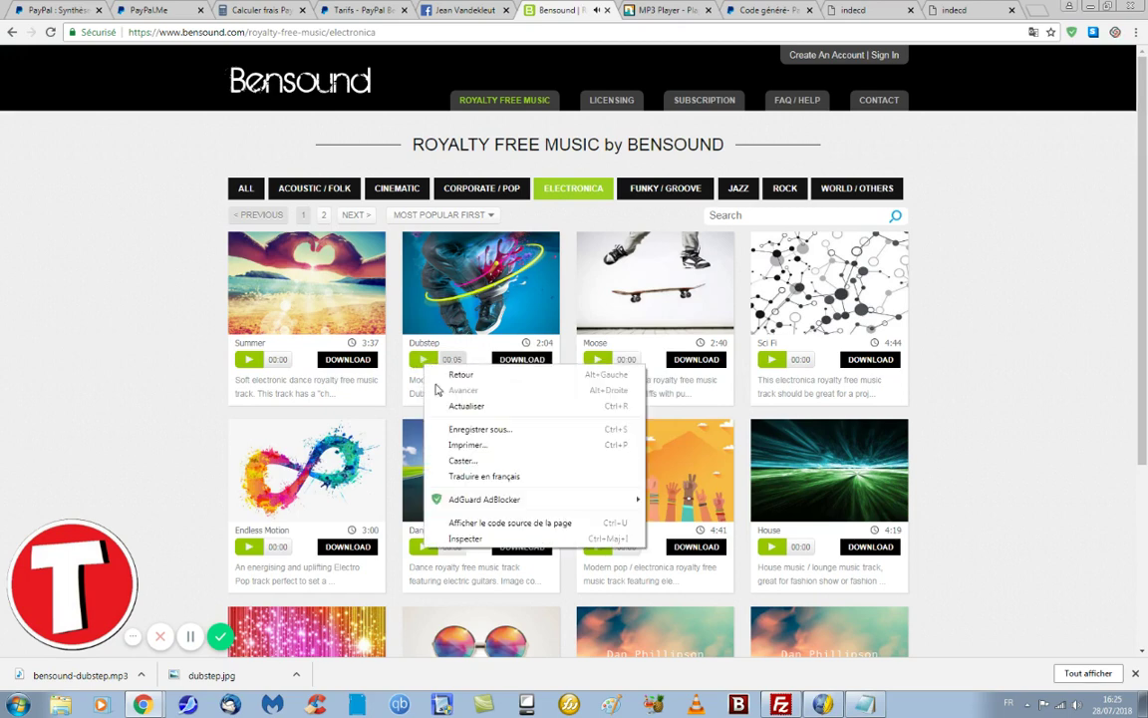
{"action": "left_click", "coordinate": [441, 522]}
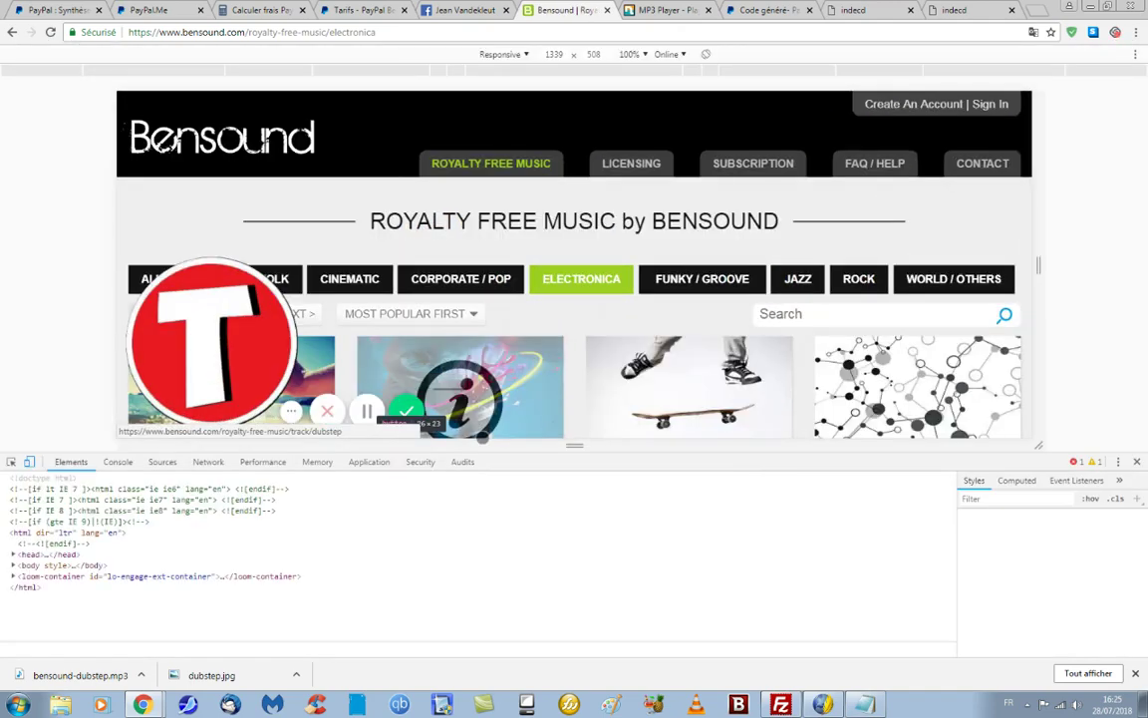
{"action": "scroll", "coordinate": [455, 398], "scroll_direction": "down", "scroll_amount": 4}
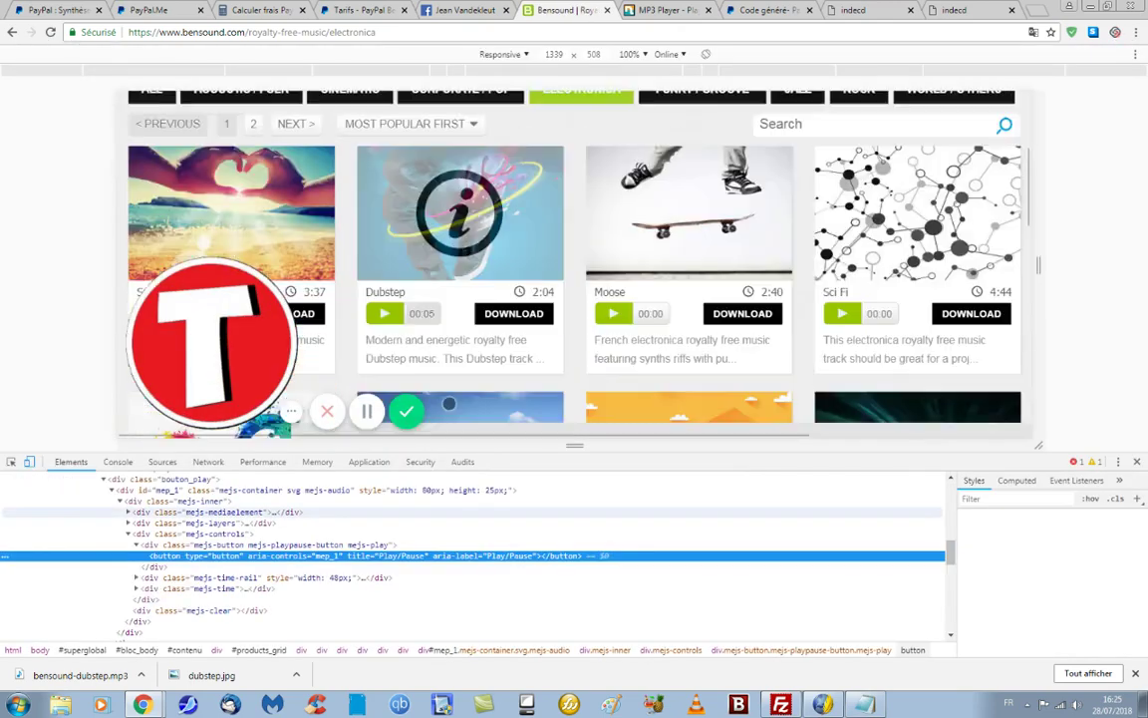
{"action": "scroll", "coordinate": [574, 259], "scroll_direction": "up", "scroll_amount": 2}
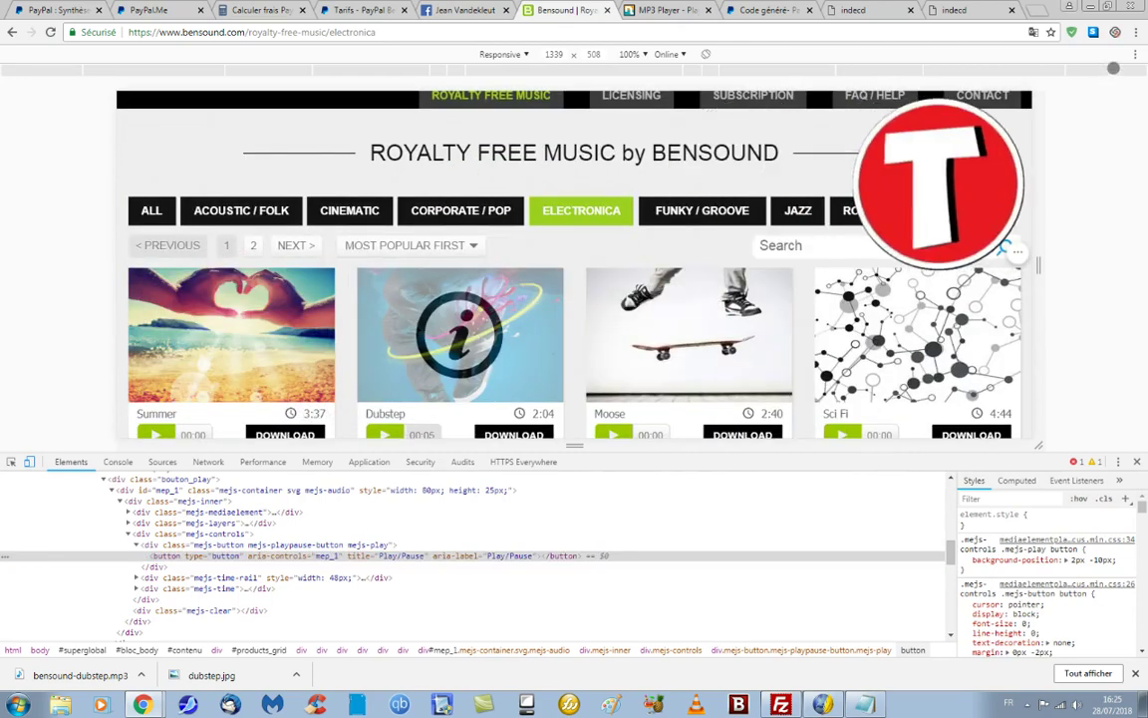
- Switch Bensound to the list of all tracks, close the developer tools and reload the full list
{"action": "left_click", "coordinate": [148, 211]}
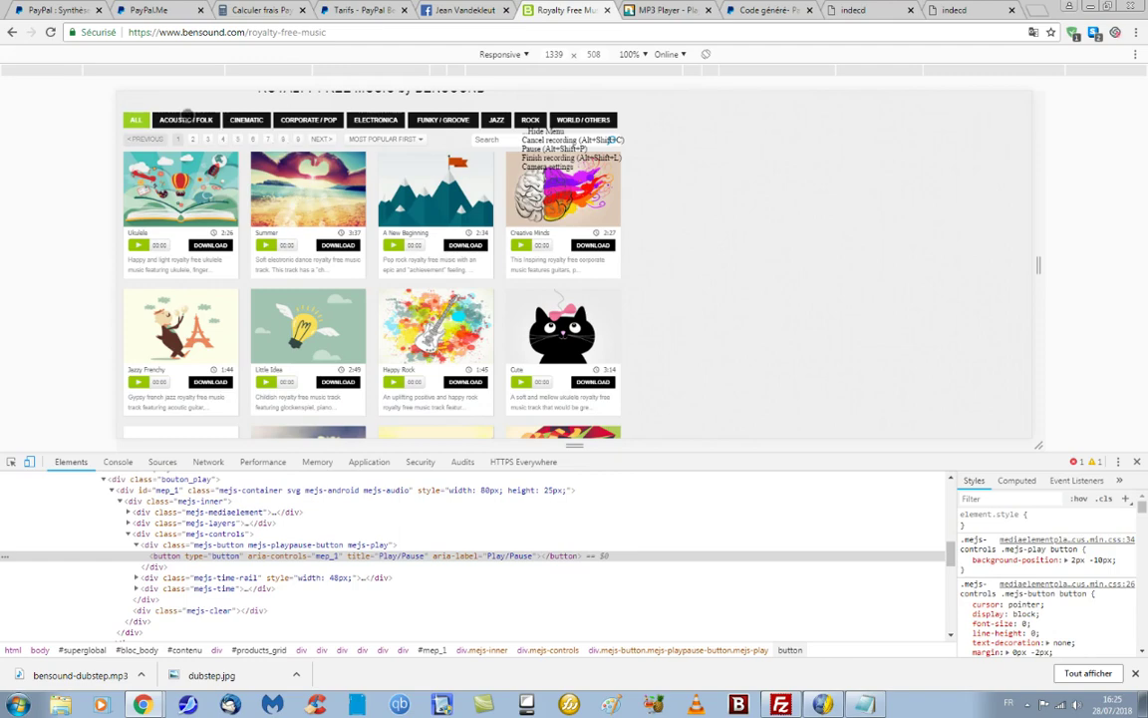
{"action": "left_click", "coordinate": [138, 119]}
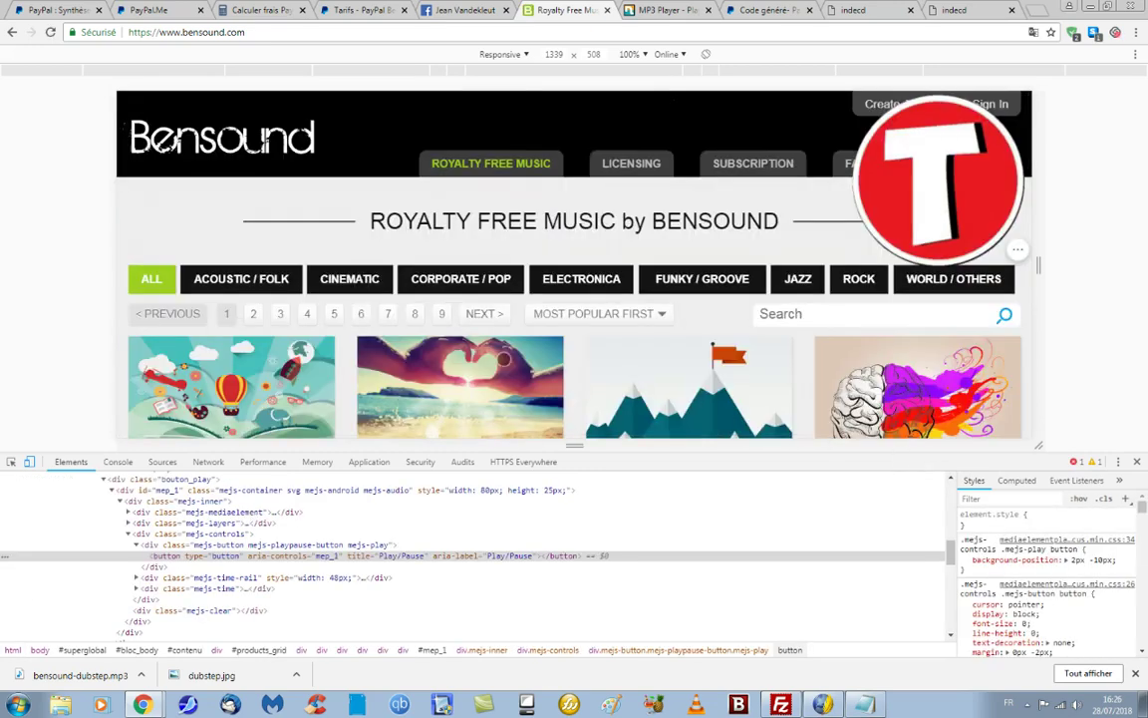
{"action": "left_click", "coordinate": [1138, 464]}
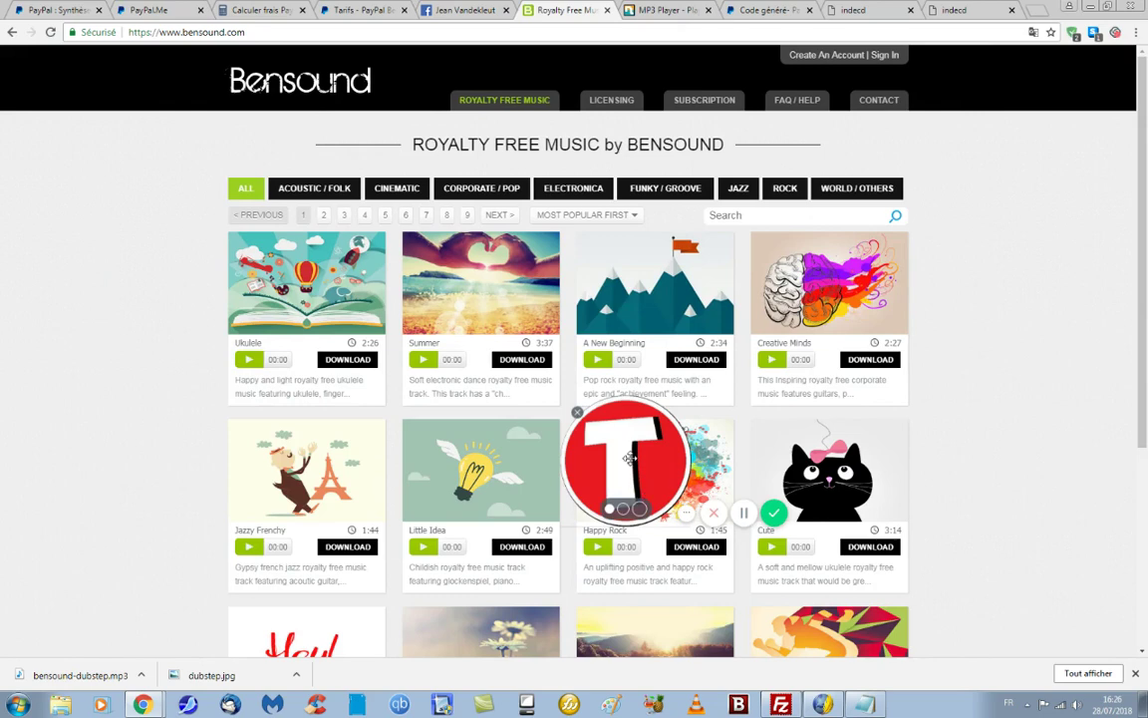
{"action": "left_click_drag", "start_coordinate": [630, 459], "coordinate": [12, 588]}
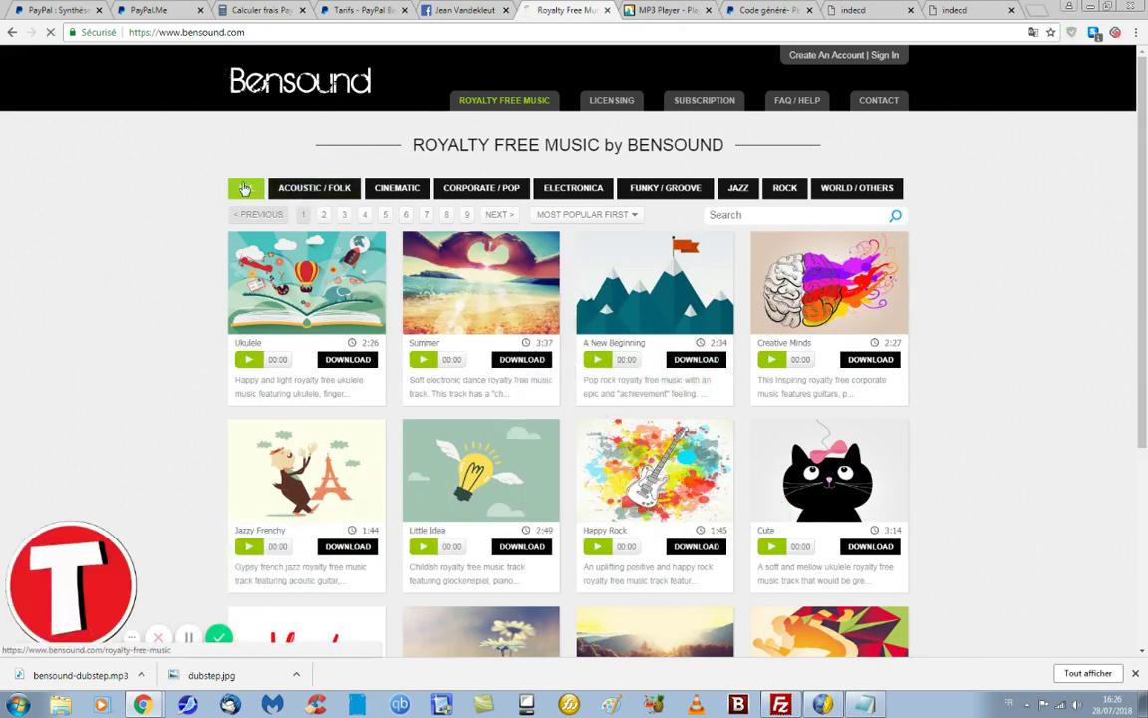
{"action": "left_click", "coordinate": [241, 188]}
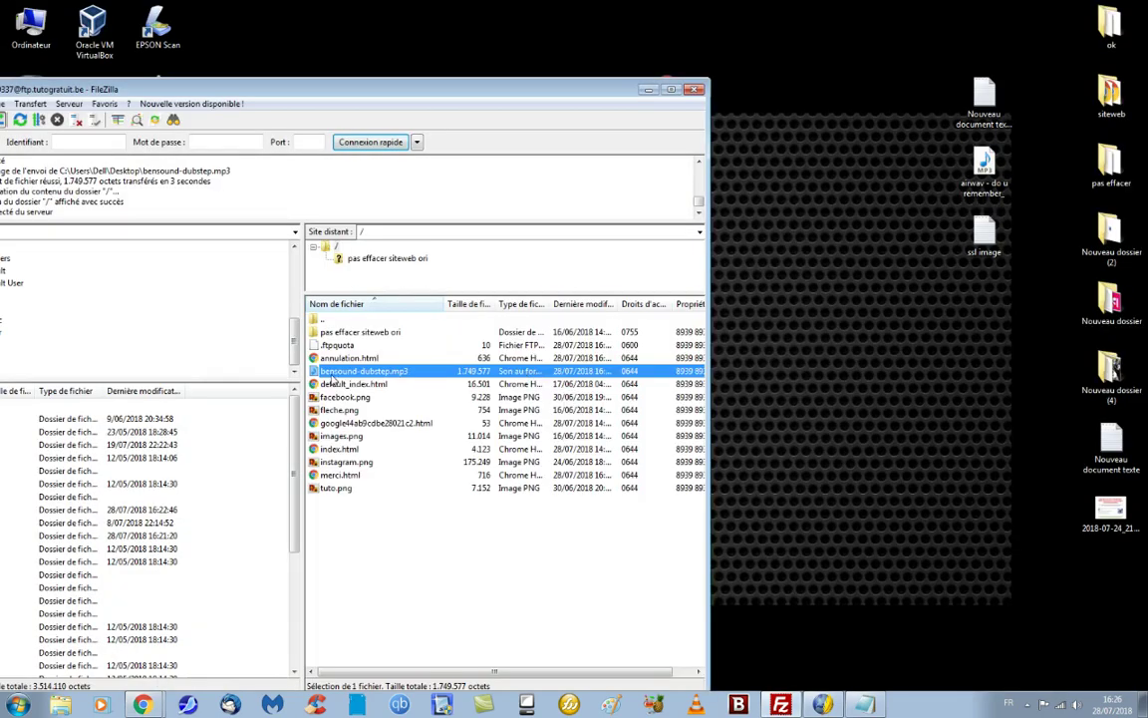
- Bring the FileZilla window fully into view and copy the name of bensound-dubstep.mp3 from the remote root folder
{"action": "left_click_drag", "start_coordinate": [383, 90], "coordinate": [676, 43]}
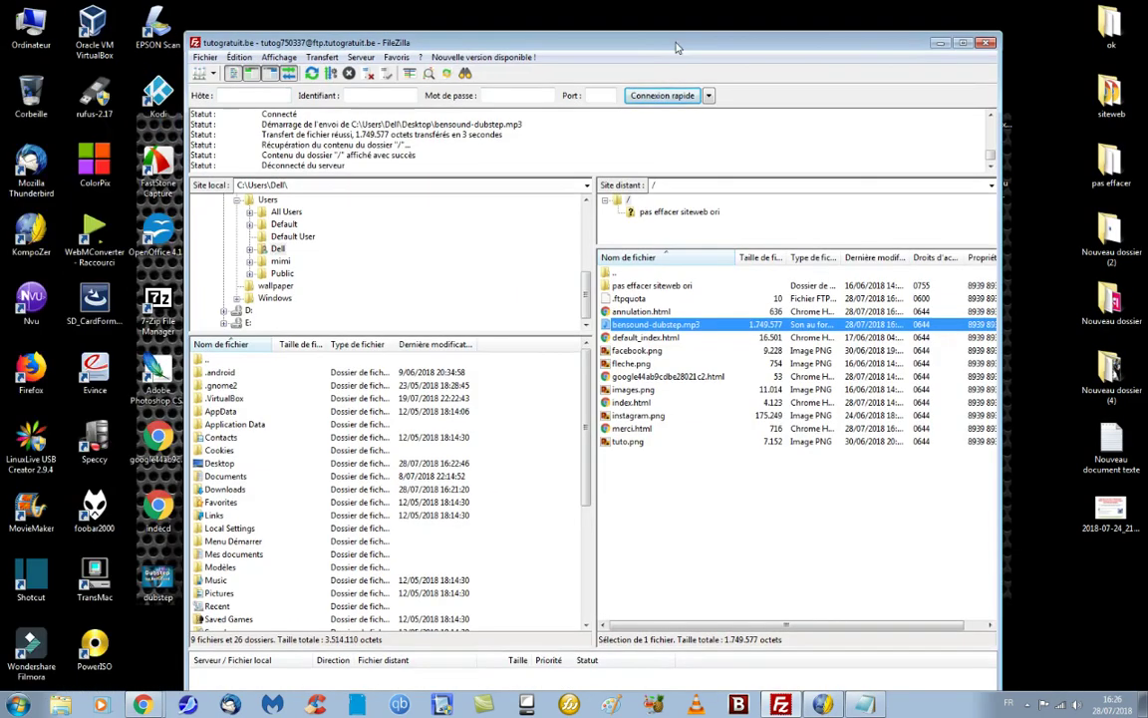
{"action": "right_click", "coordinate": [641, 330]}
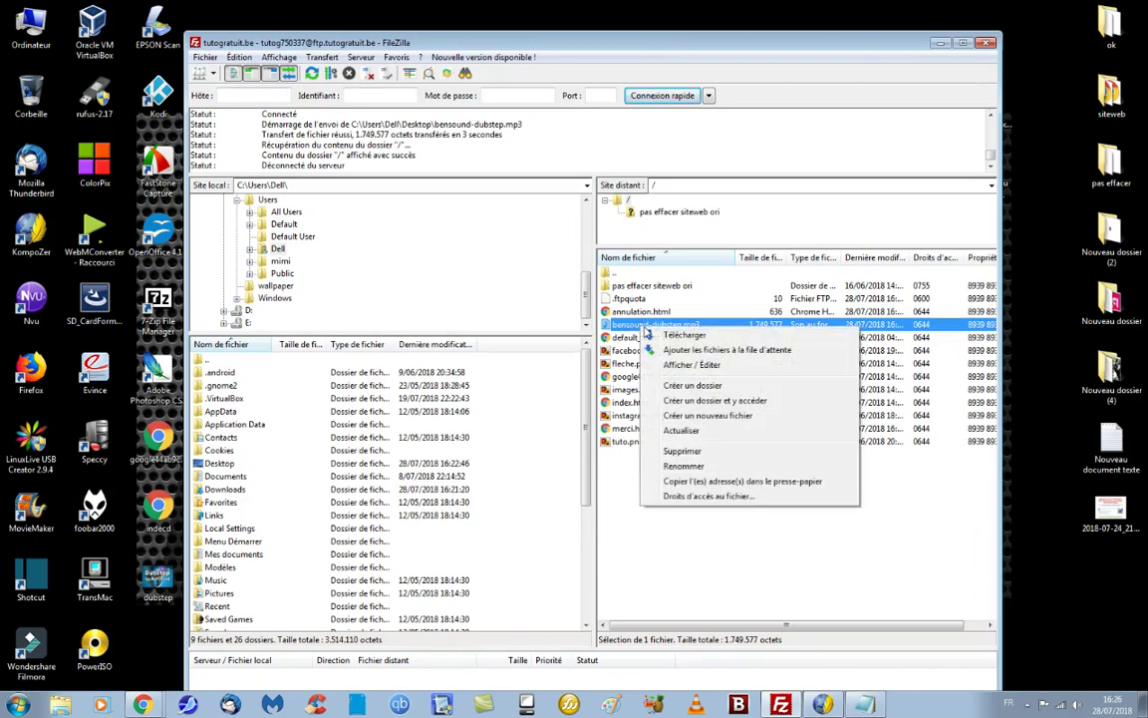
{"action": "left_click", "coordinate": [703, 479]}
{"action": "right_click", "coordinate": [653, 326]}
{"action": "left_click", "coordinate": [684, 373]}
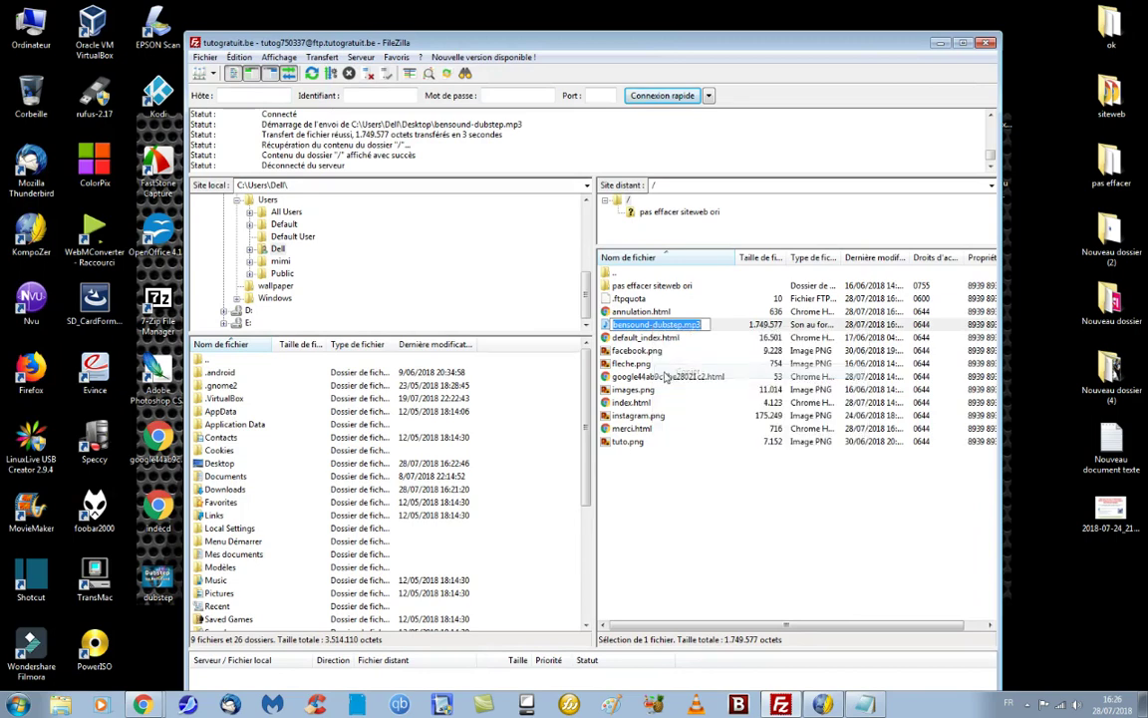
{"action": "left_click", "coordinate": [145, 705]}
{"action": "left_click", "coordinate": [118, 650]}
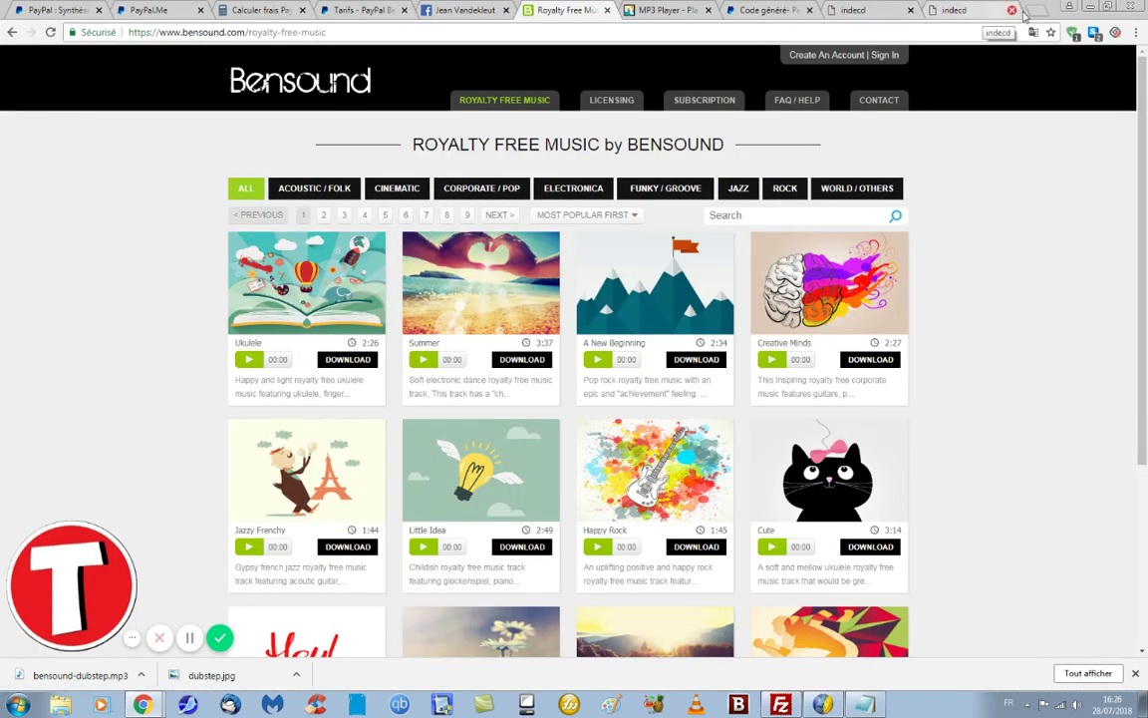
{"action": "left_click", "coordinate": [1029, 12]}
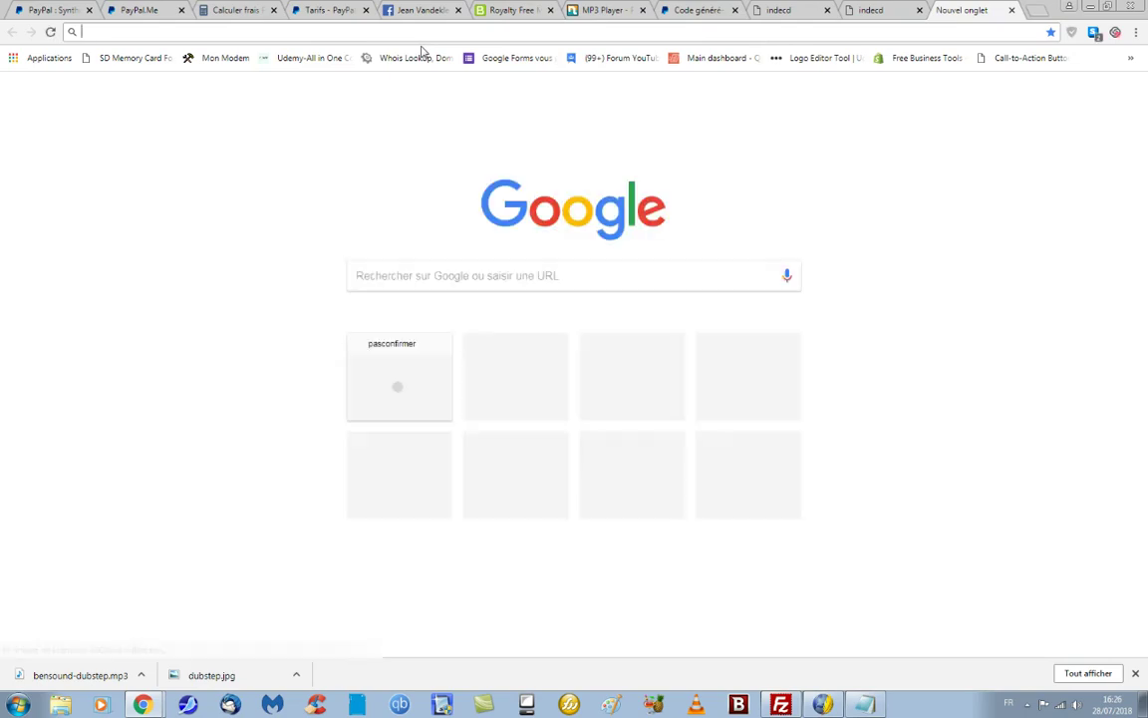
{"action": "type", "text": "www.tu"}
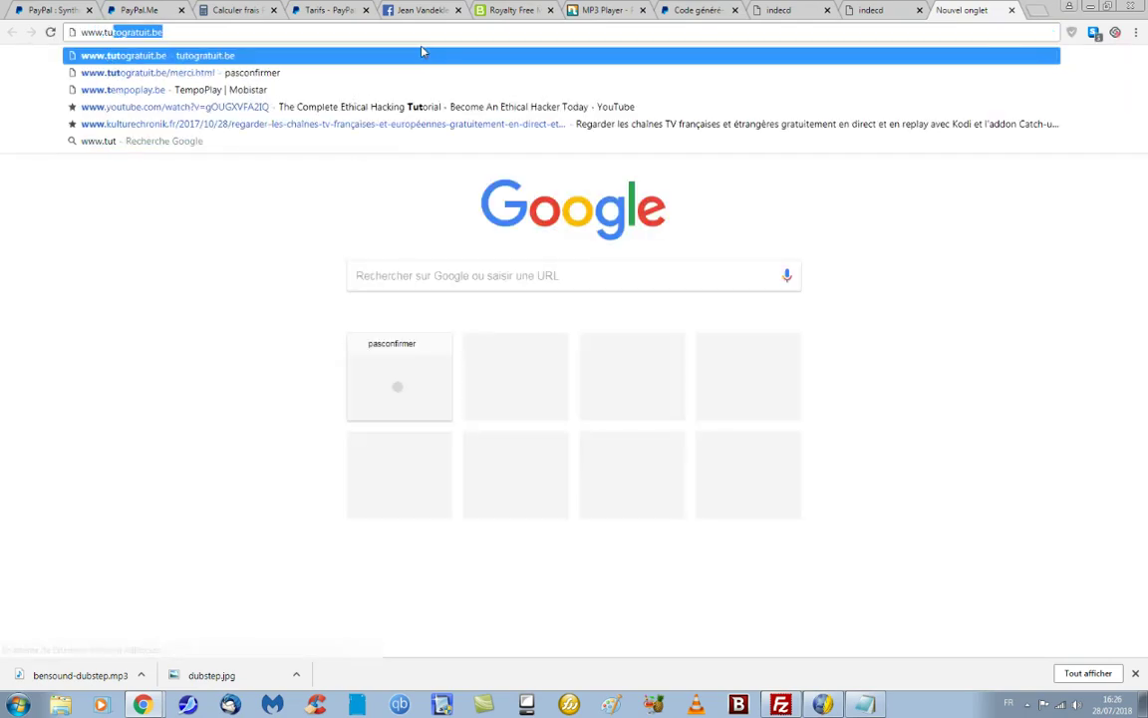
{"action": "type", "text": "togratuit.be"}
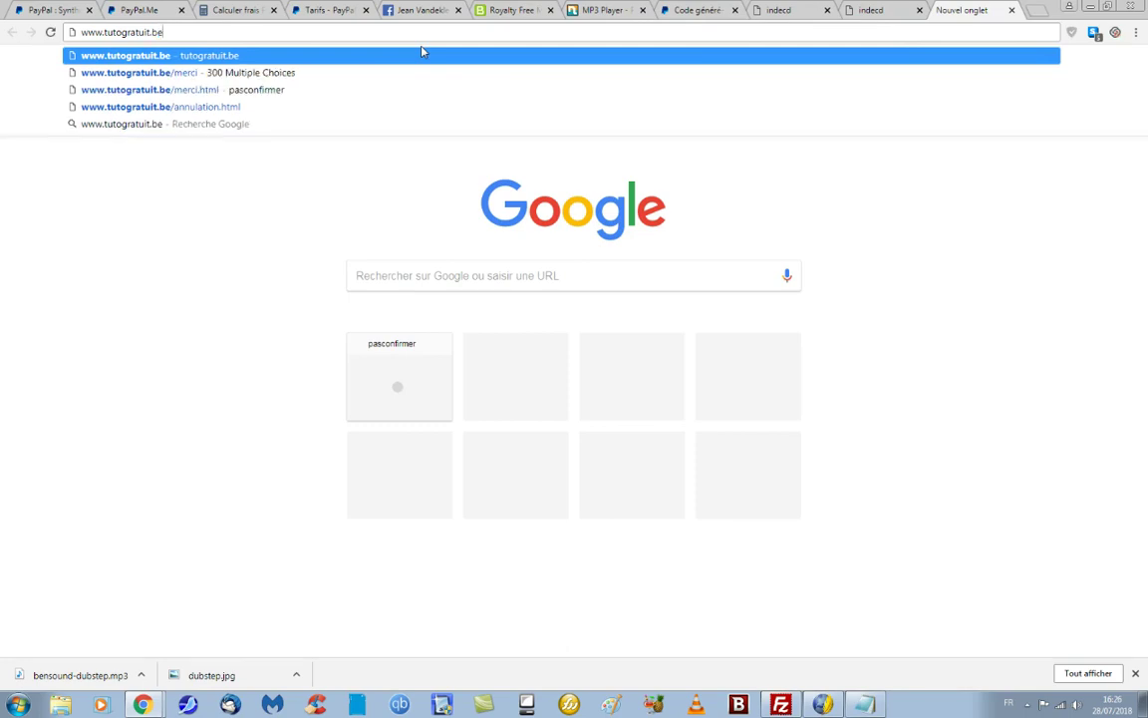
{"action": "type", "text": "/"}
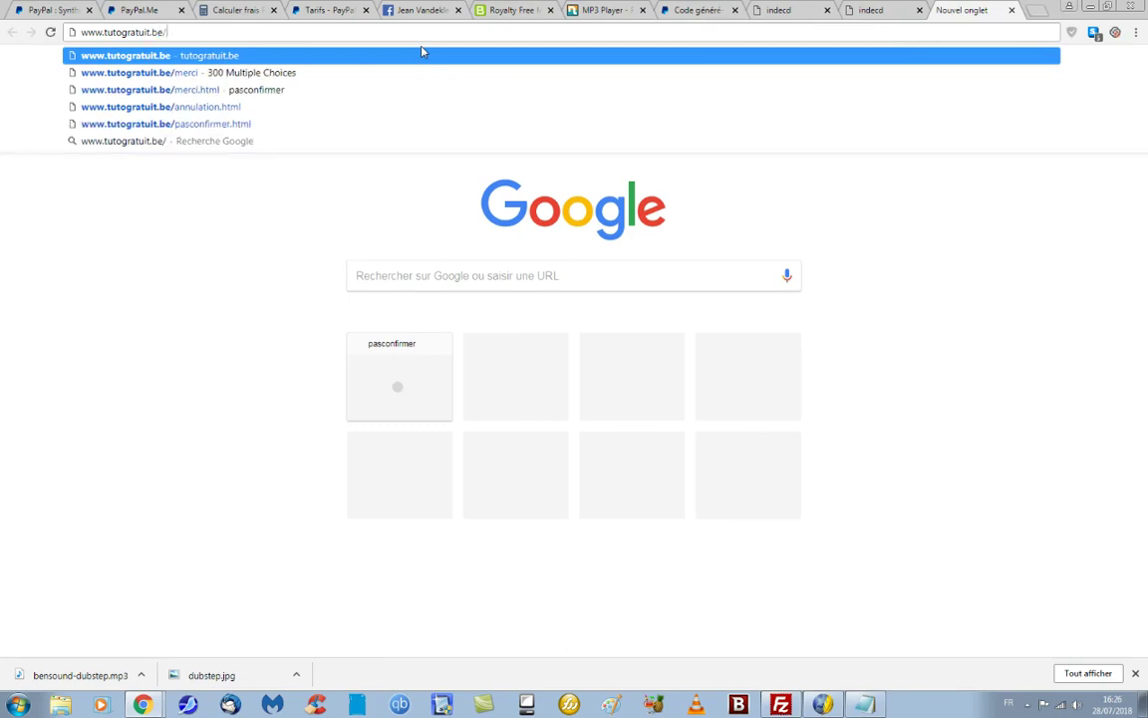
{"action": "type", "text": "bensound-dubstep.mp3"}
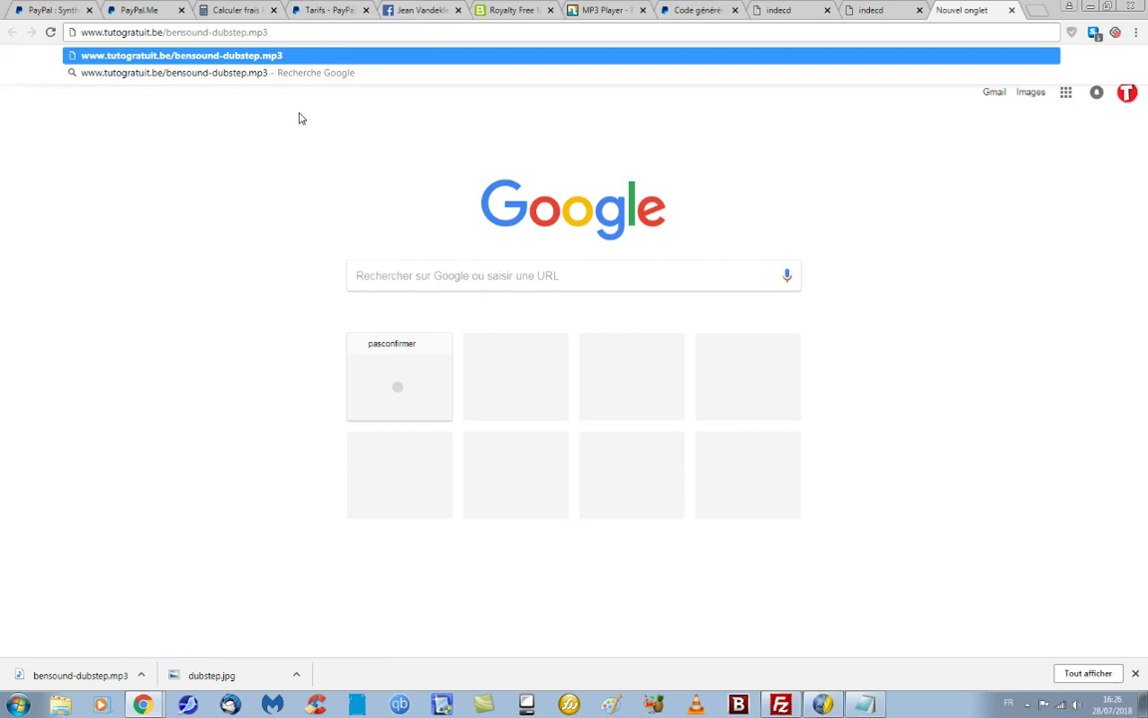
- Copy the complete track address and load it in the browser to test that the file plays
{"action": "left_click_drag", "start_coordinate": [272, 32], "coordinate": [77, 32]}
{"action": "right_click", "coordinate": [117, 39]}
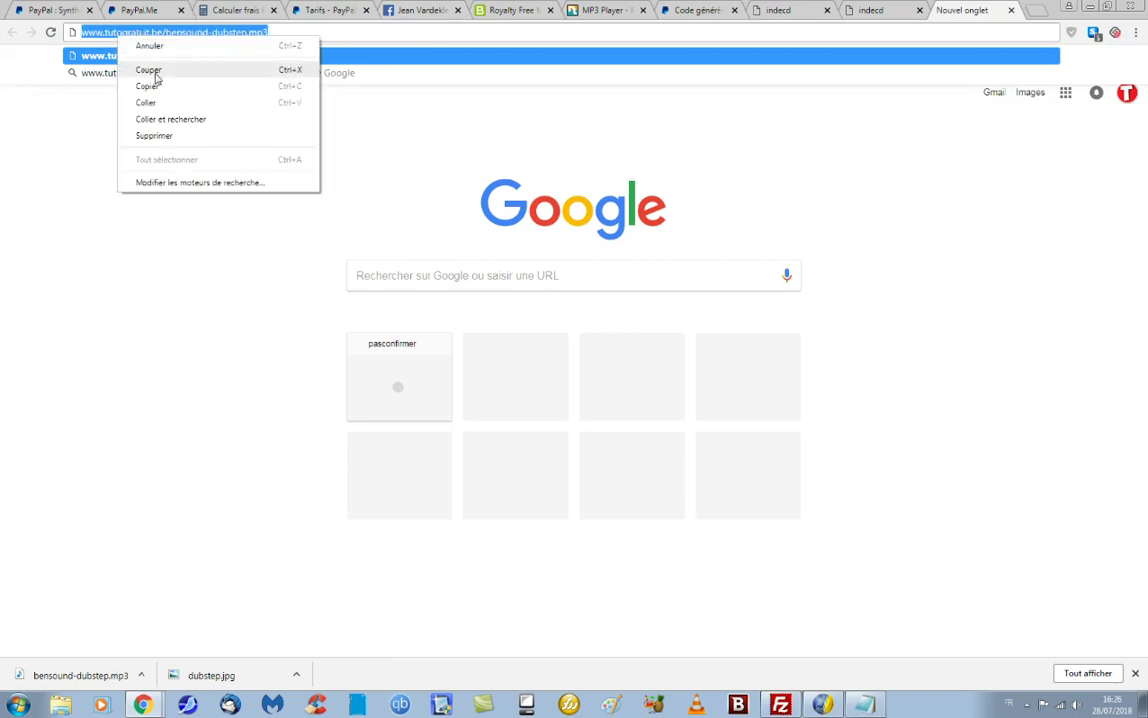
{"action": "left_click", "coordinate": [149, 86]}
{"action": "key", "text": "Return"}
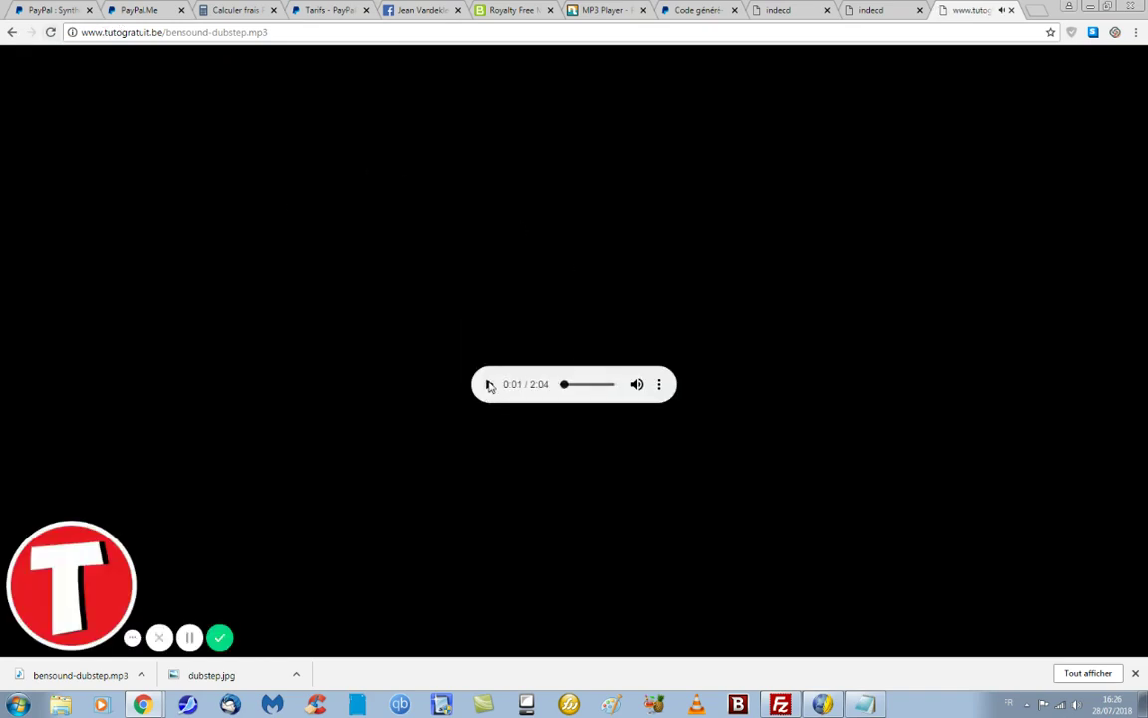
- Paste the copied track address into the MP3 player generator's mp3 field and apply it to the HTML code
{"action": "left_click", "coordinate": [605, 10]}
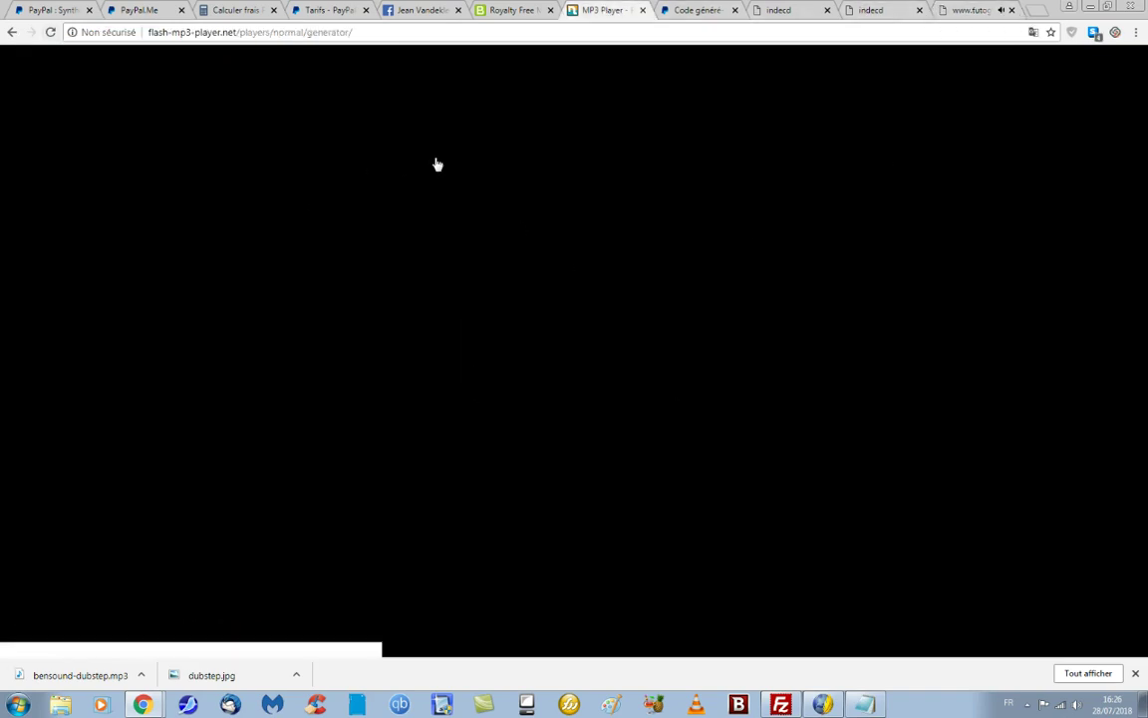
{"action": "right_click", "coordinate": [375, 298]}
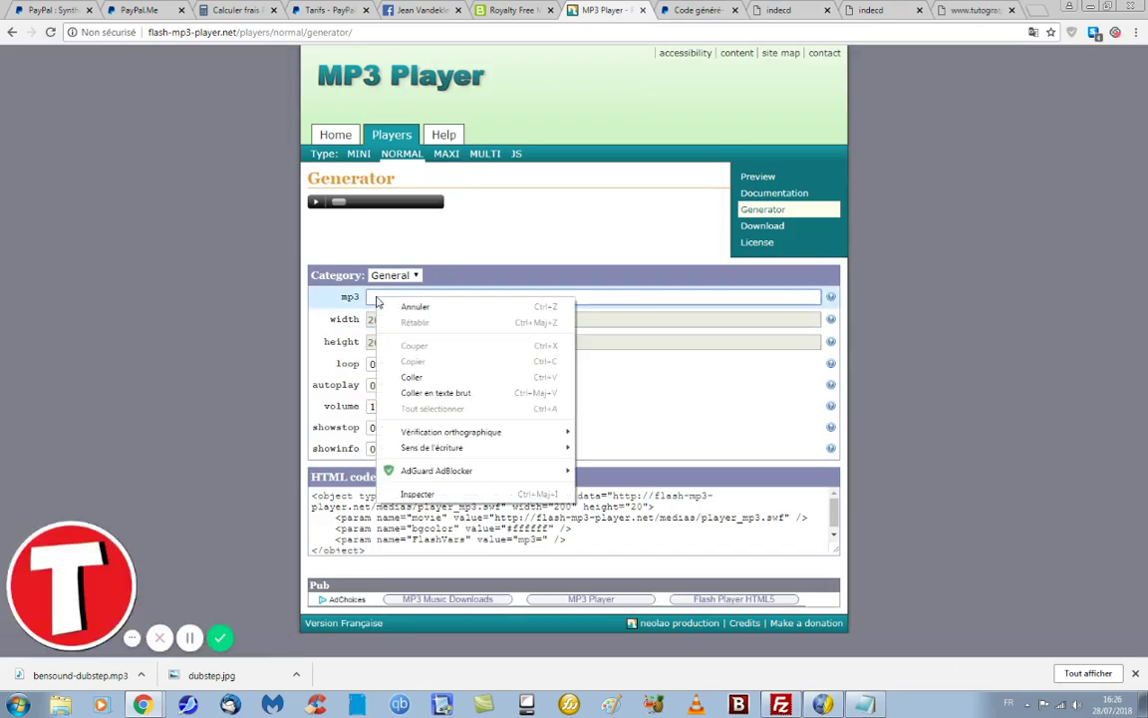
{"action": "left_click", "coordinate": [415, 379]}
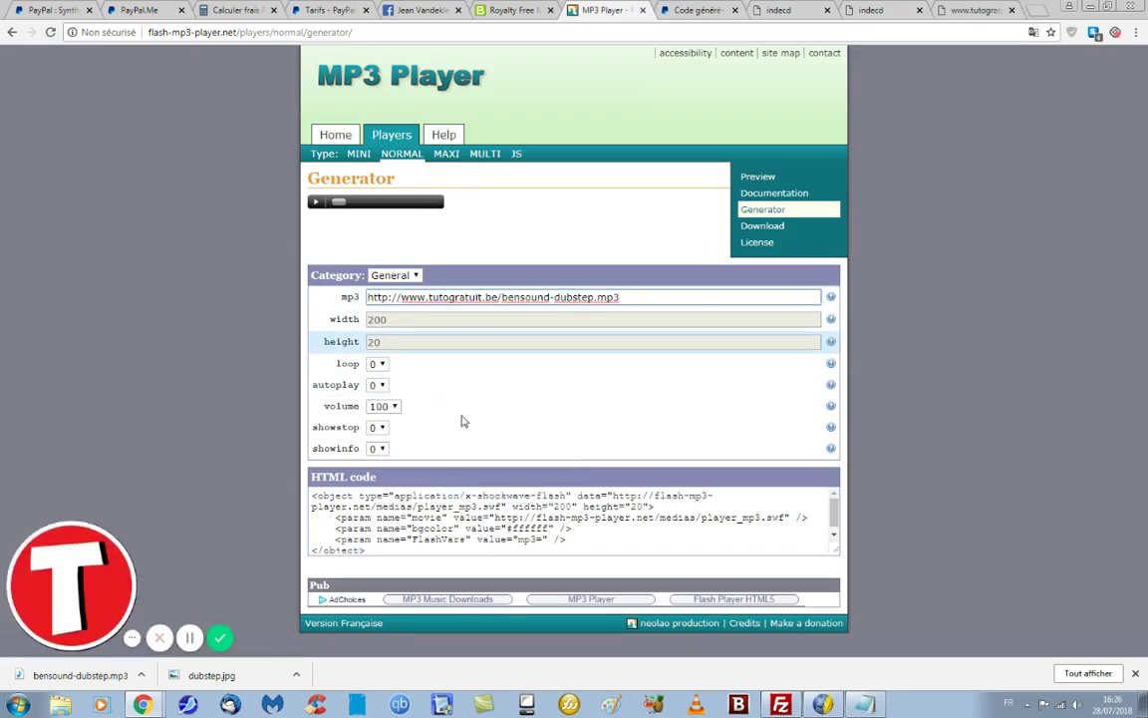
{"action": "left_click", "coordinate": [563, 386]}
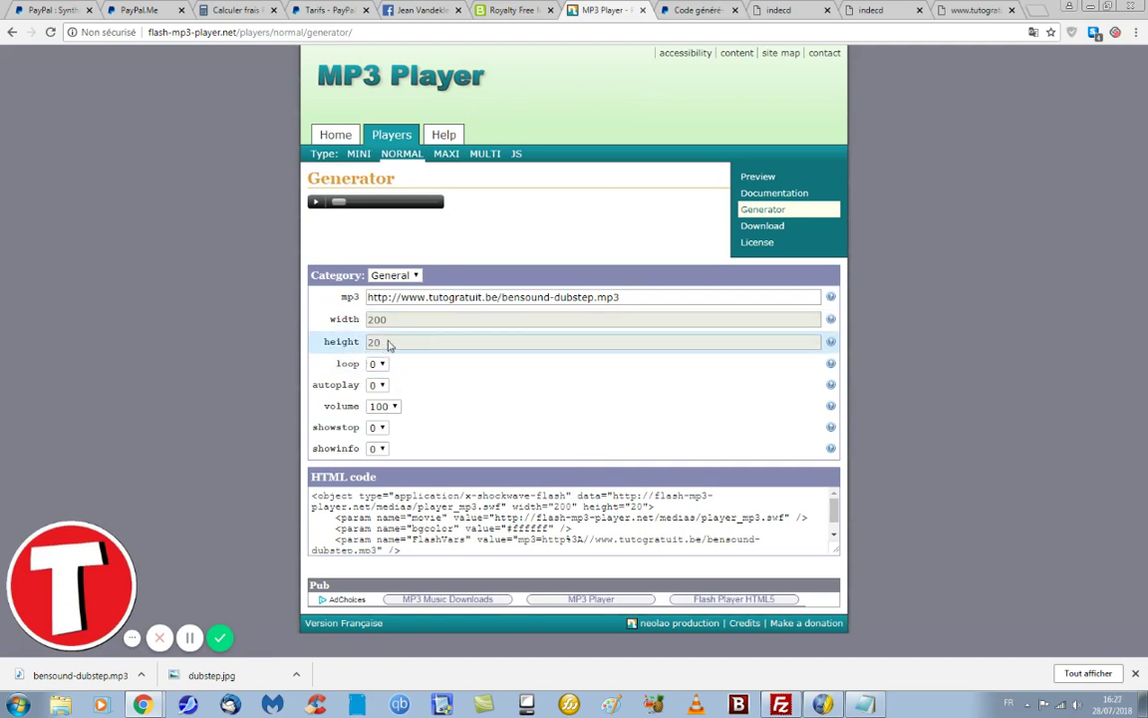
{"action": "left_click", "coordinate": [753, 348]}
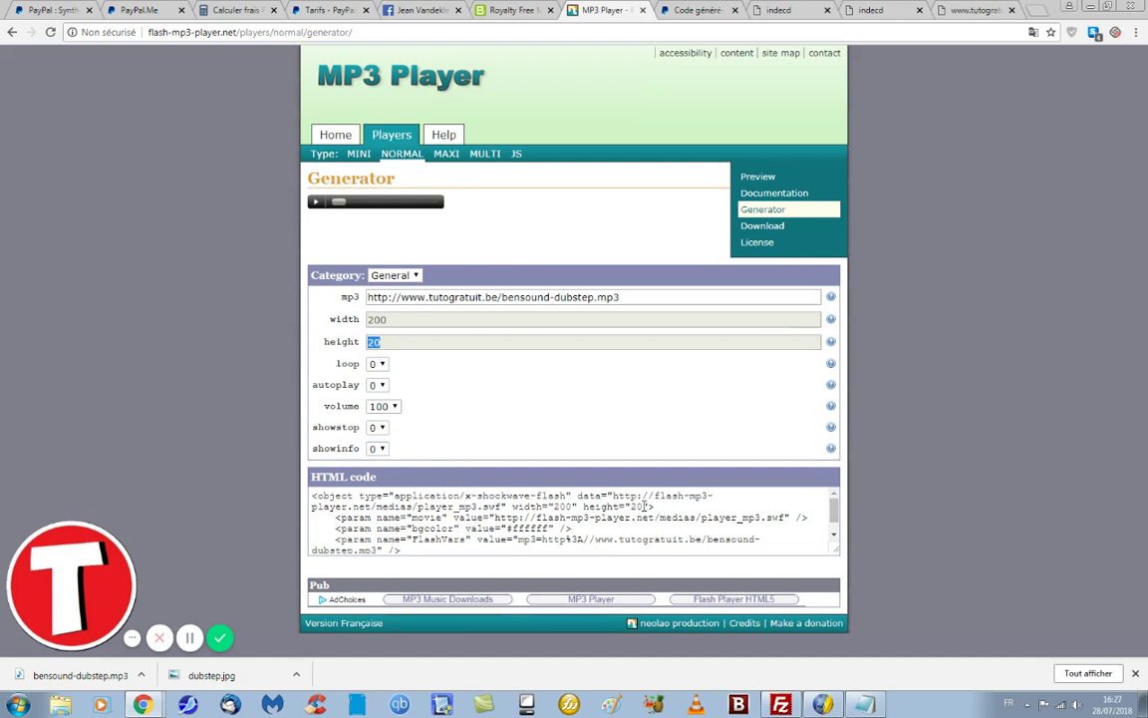
{"action": "left_click", "coordinate": [646, 506]}
{"action": "left_click", "coordinate": [646, 507]}
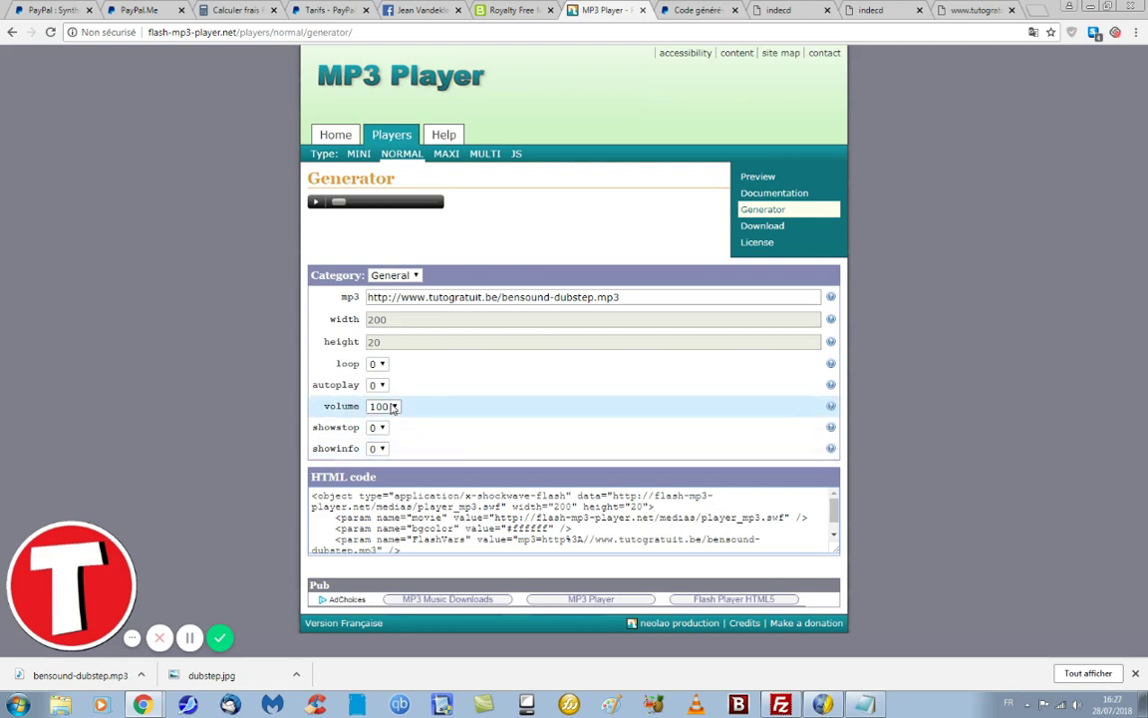
- Copy the entire HTML code generated for the bensound-dubstep.mp3 player
{"action": "left_click_drag", "start_coordinate": [312, 495], "coordinate": [410, 558]}
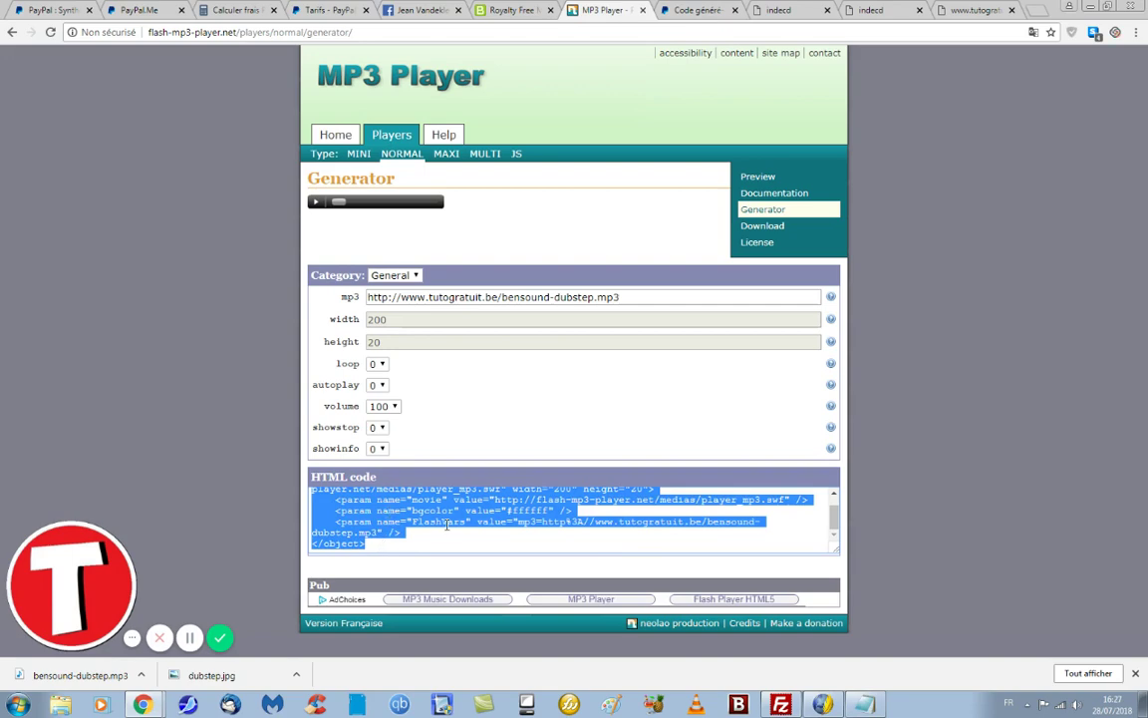
{"action": "scroll", "coordinate": [447, 525], "scroll_direction": "up", "scroll_amount": 1}
{"action": "right_click", "coordinate": [418, 526]}
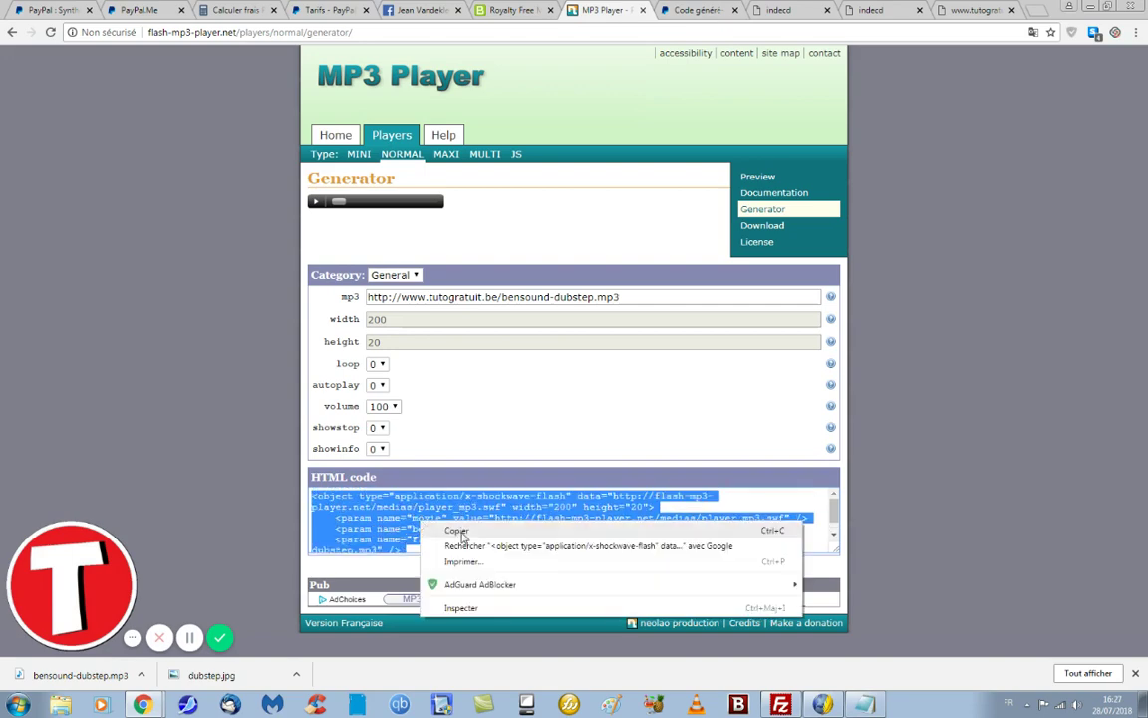
{"action": "left_click", "coordinate": [444, 530]}
- Minimise Chrome and FileZilla, and open the empty text document Nouveau document texte (3) from the desktop in Notepad
{"action": "left_click", "coordinate": [1091, 7]}
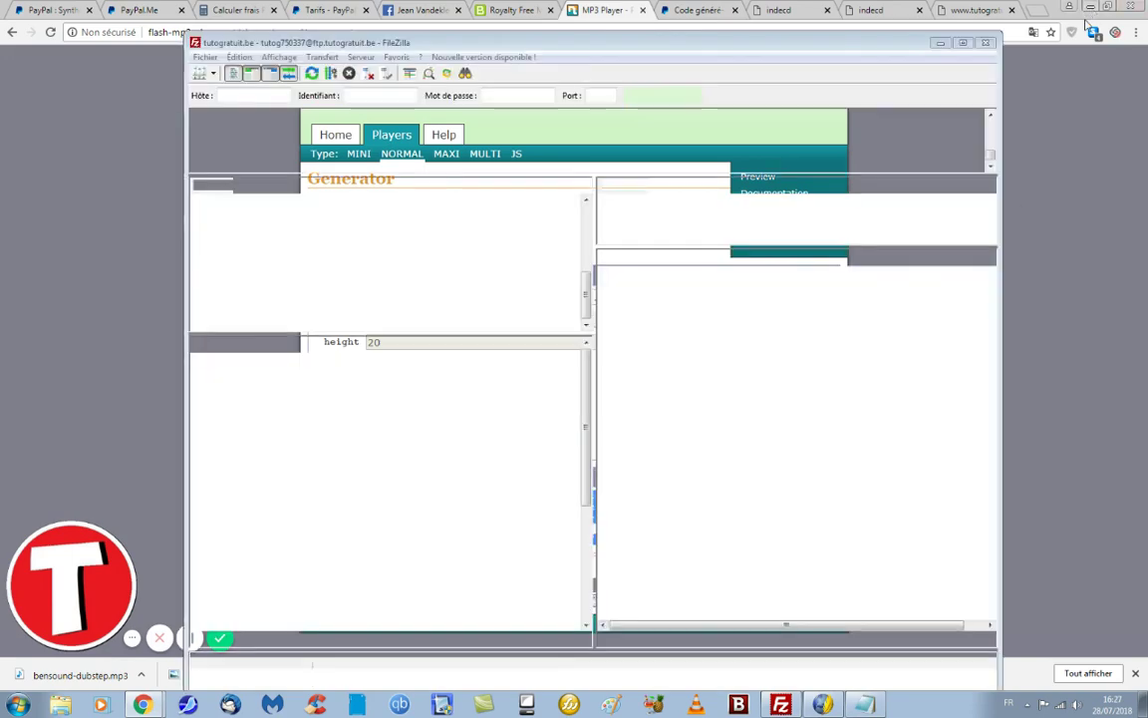
{"action": "left_click", "coordinate": [939, 44]}
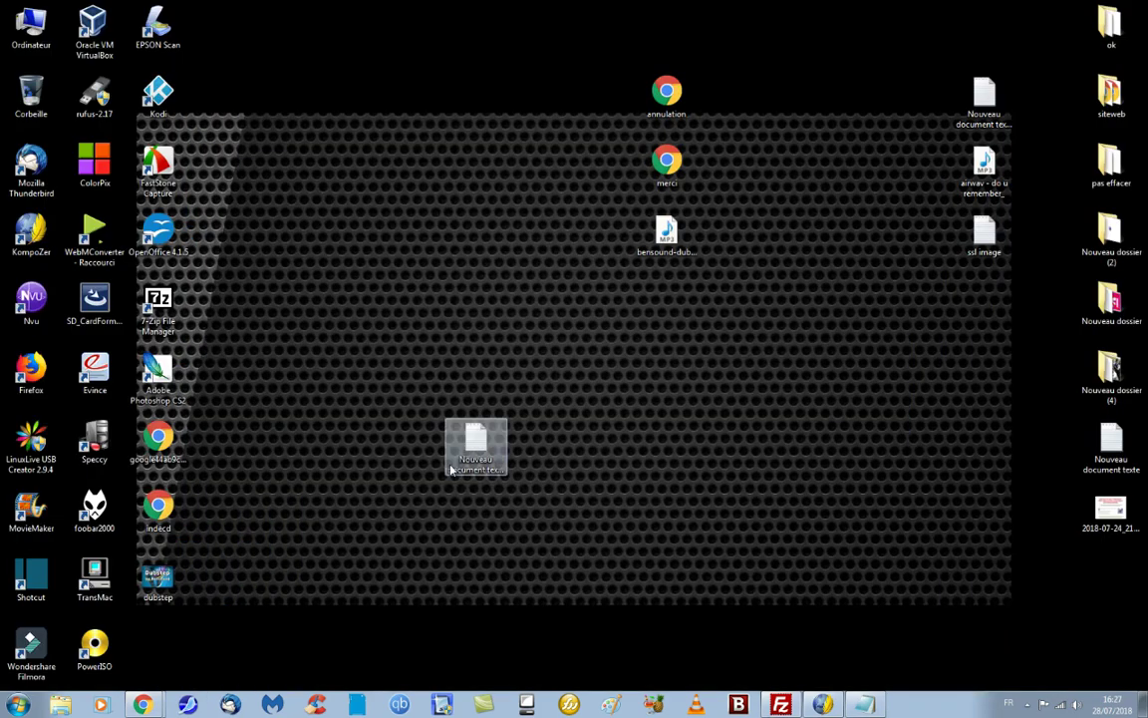
{"action": "double_click", "coordinate": [476, 448]}
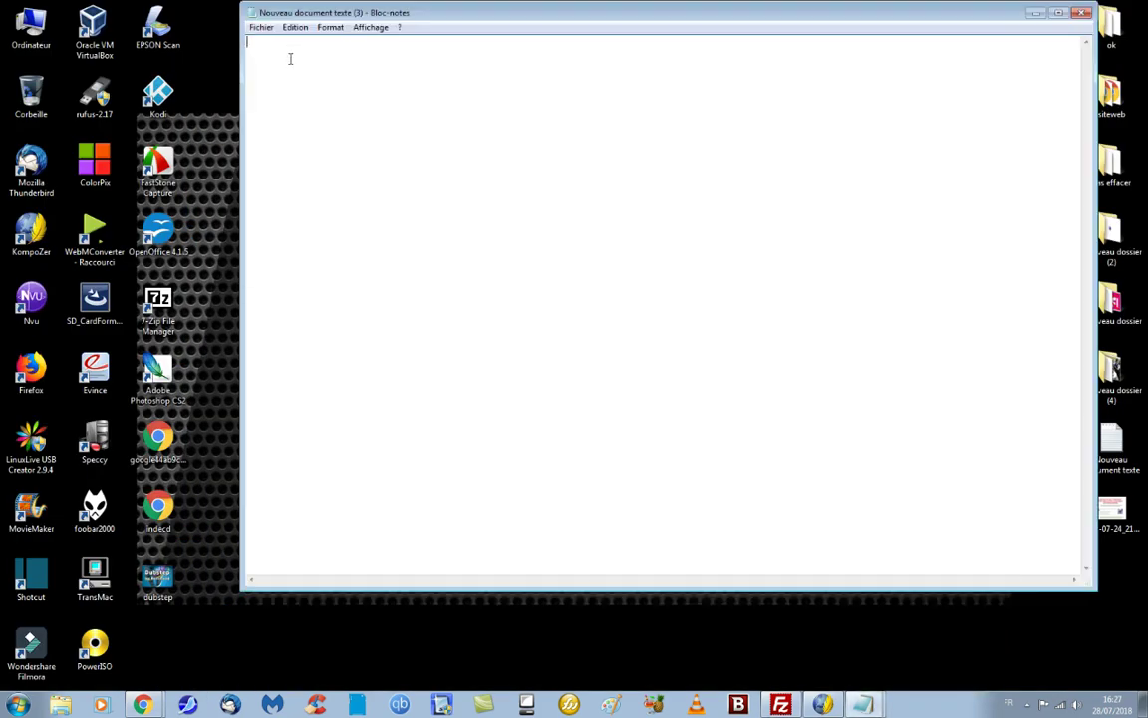
- In the other open Notepad document, replace the old player object code between the center tags with the newly copied player code
{"action": "mouse_move", "coordinate": [864, 704]}
{"action": "left_click", "coordinate": [857, 653]}
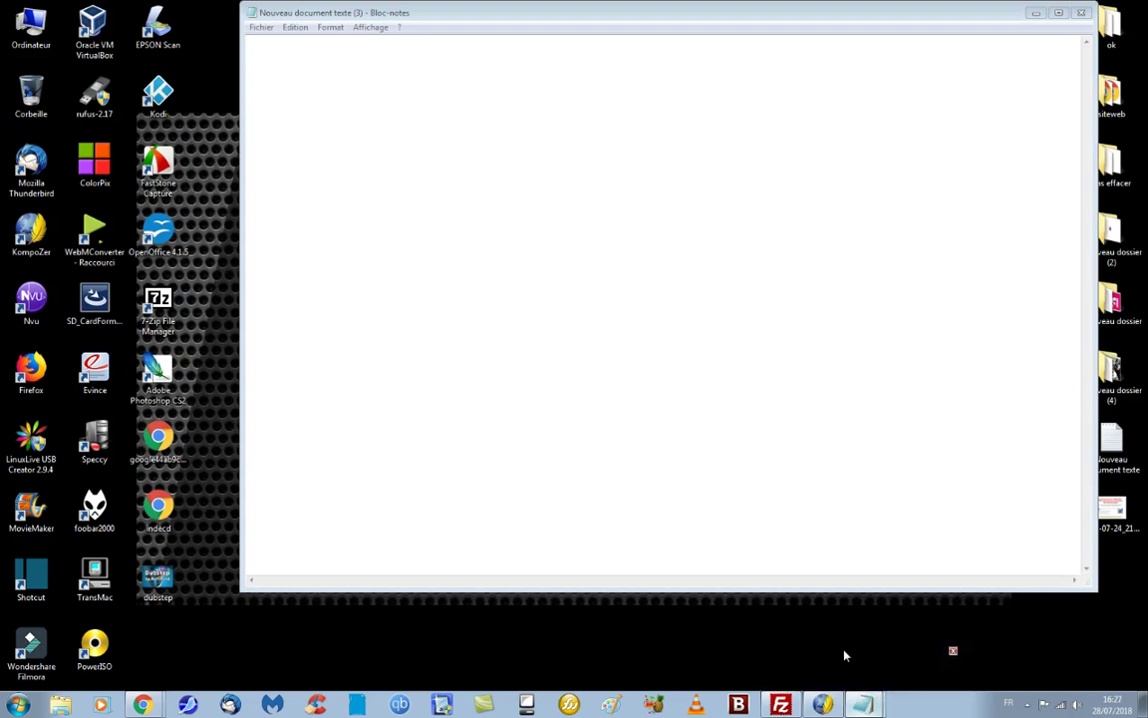
{"action": "left_click_drag", "start_coordinate": [233, 212], "coordinate": [169, 166]}
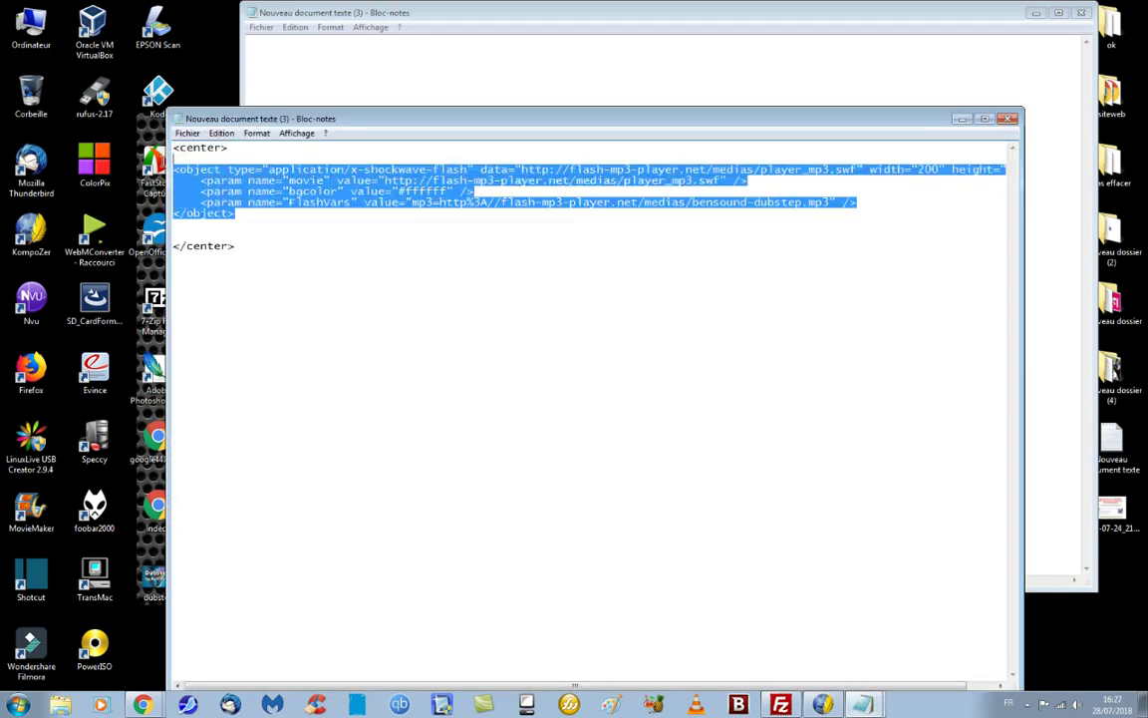
{"action": "key", "text": "Delete"}
{"action": "right_click", "coordinate": [211, 175]}
{"action": "left_click", "coordinate": [221, 222]}
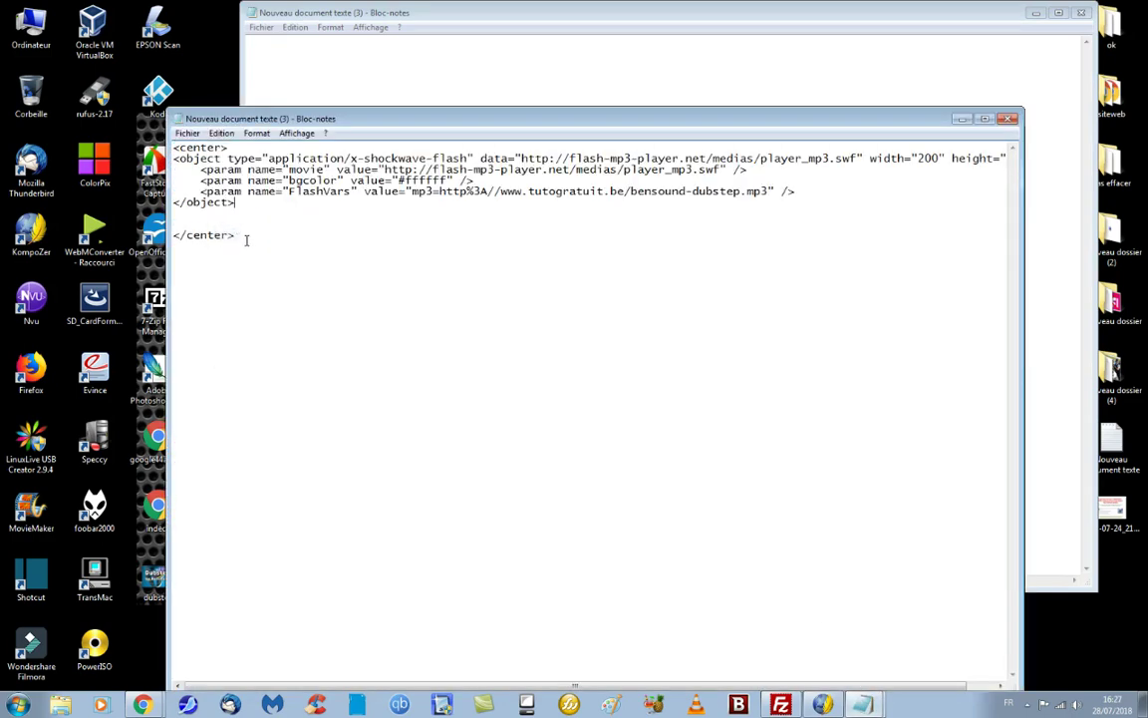
- Copy the complete centred player code, including both center tags
{"action": "key", "text": "ctrl+a"}
{"action": "right_click", "coordinate": [175, 146]}
{"action": "left_click", "coordinate": [214, 176]}
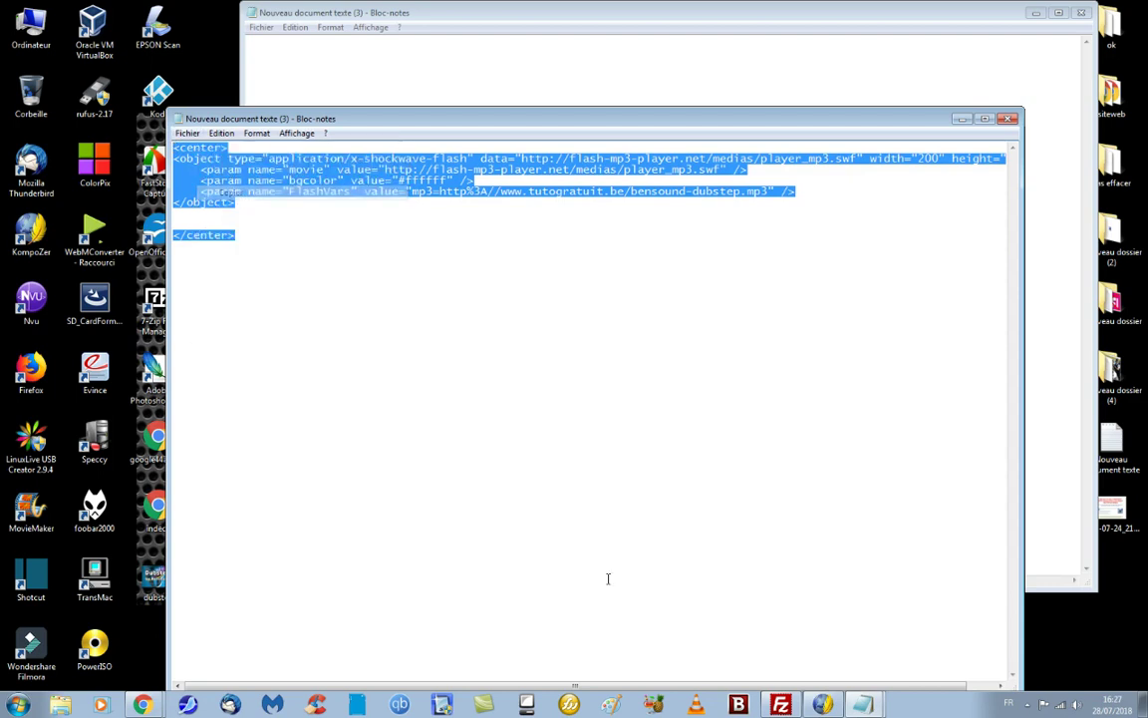
- In KompoZer, delete the old player object below the Dubstep image and insert the copied HTML code in its place
{"action": "left_click", "coordinate": [822, 705]}
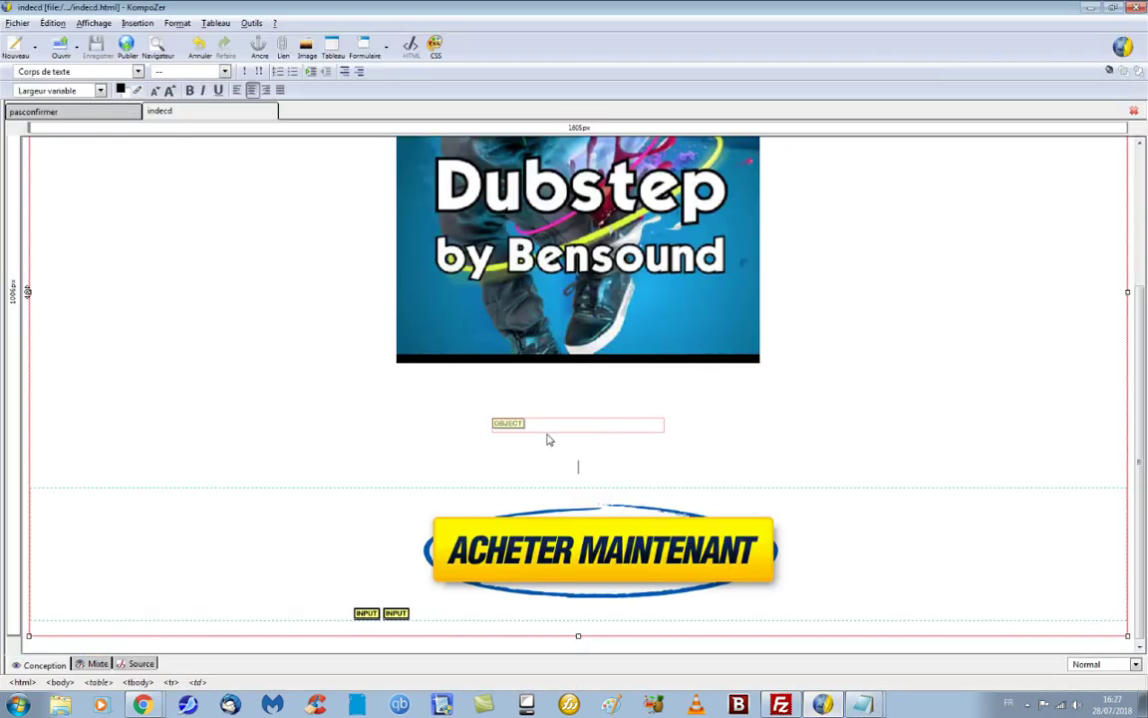
{"action": "key", "text": "Delete"}
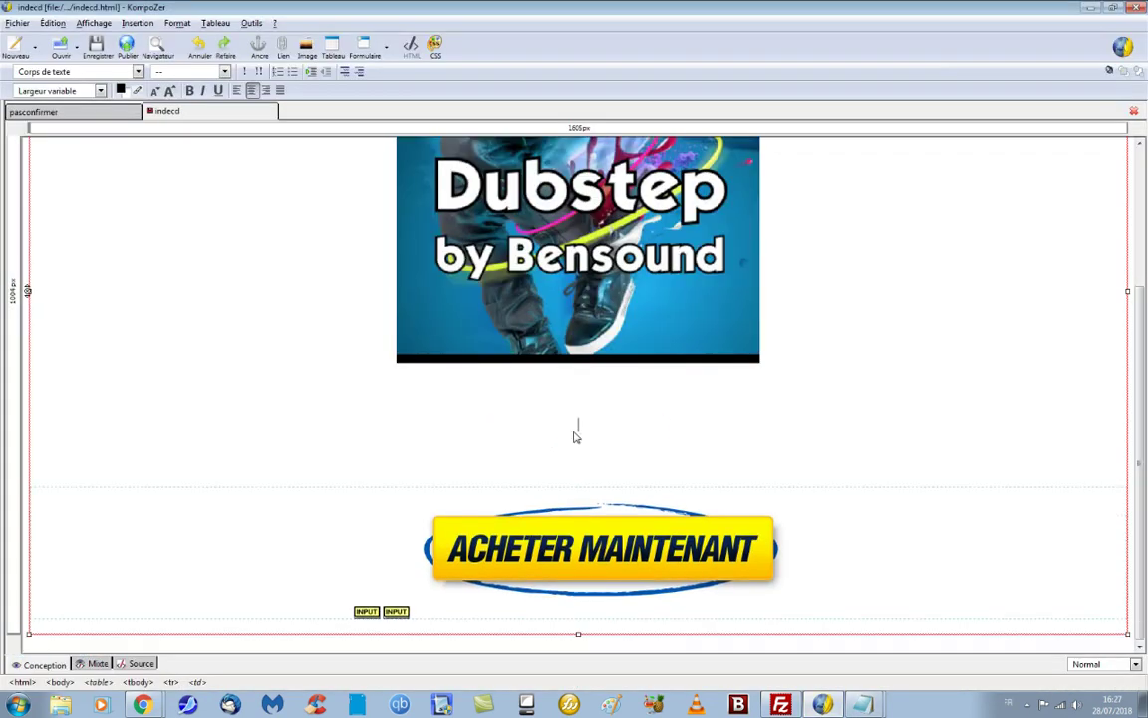
{"action": "left_click", "coordinate": [138, 22]}
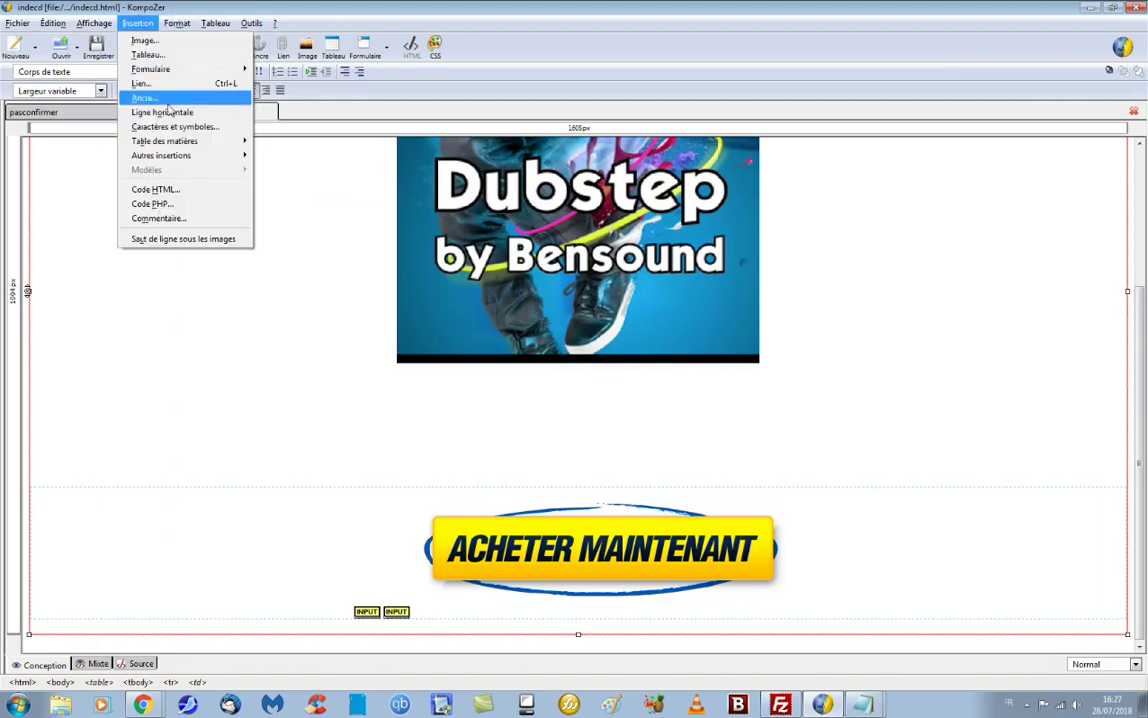
{"action": "left_click", "coordinate": [150, 174]}
{"action": "right_click", "coordinate": [90, 100]}
{"action": "left_click", "coordinate": [103, 158]}
{"action": "left_click", "coordinate": [169, 268]}
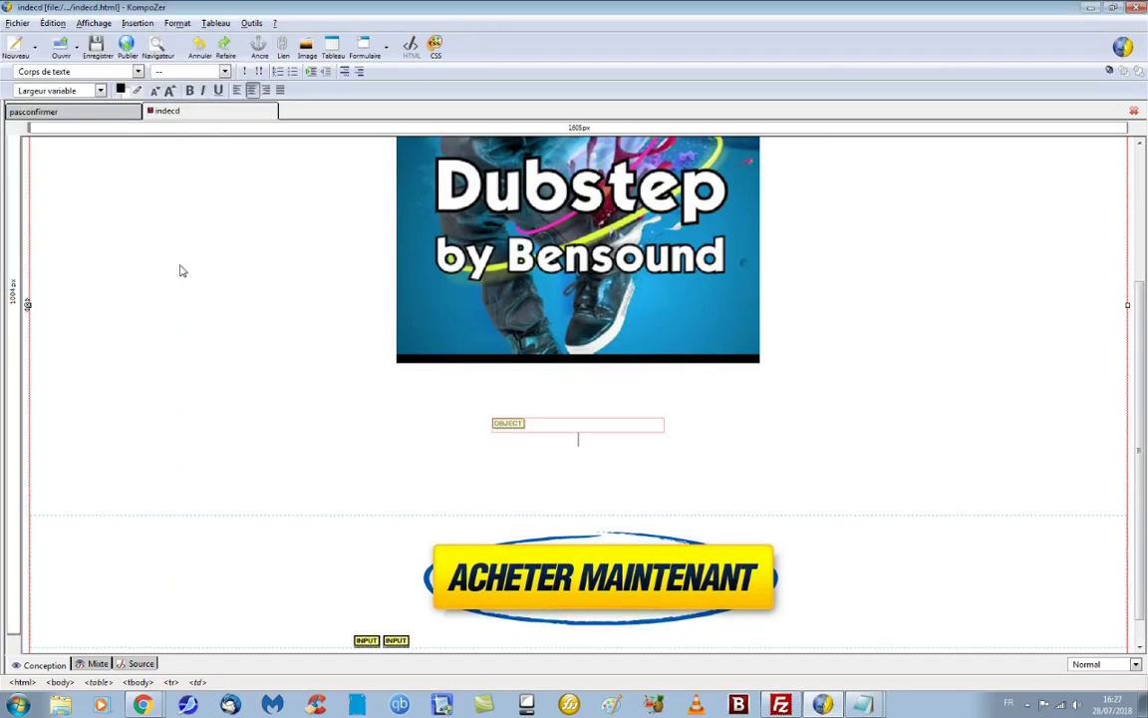
- Remove an extra blank line above the ACHETER MAINTENANT button and save the indecd page
{"action": "left_click", "coordinate": [593, 493]}
{"action": "key", "text": "Delete"}
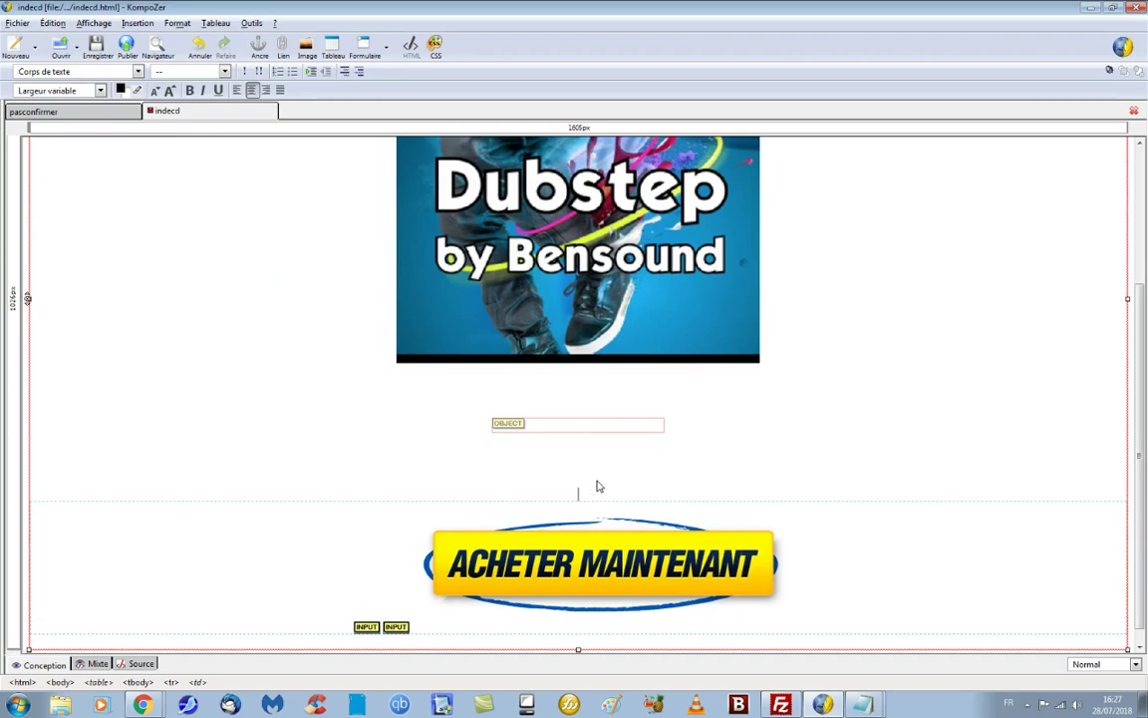
{"action": "left_click", "coordinate": [95, 44]}
- Preview the indecd page in the browser, test the MP3 player's playback, and return to KompoZer
{"action": "left_click", "coordinate": [157, 44]}
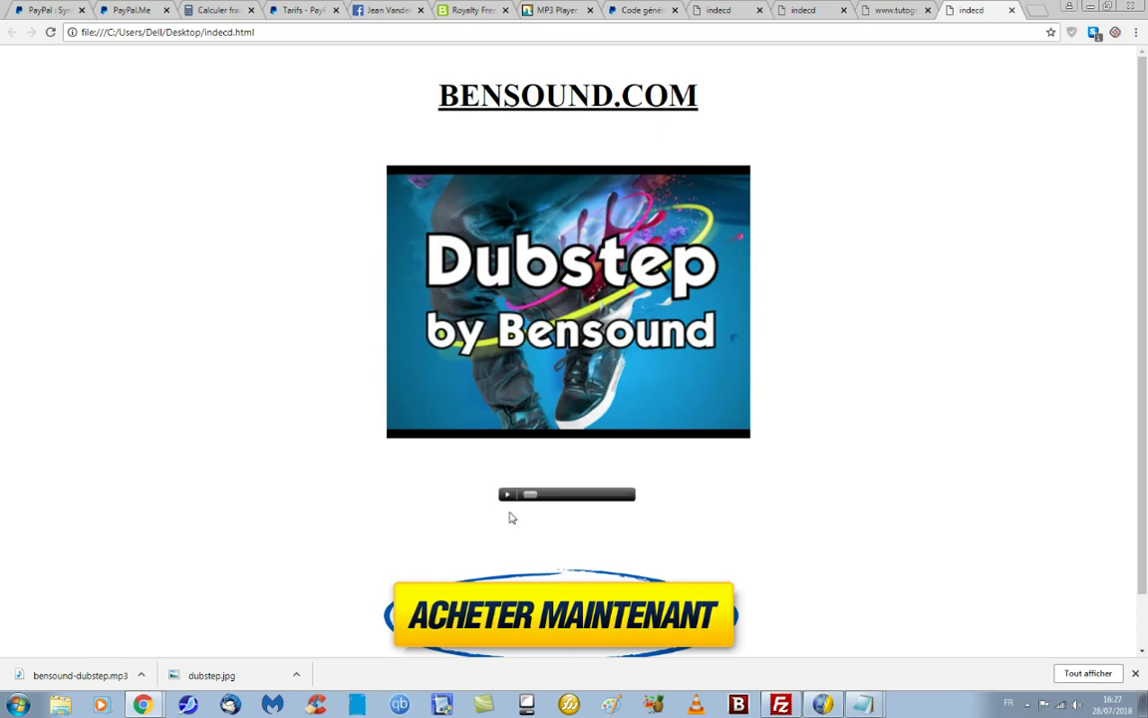
{"action": "left_click", "coordinate": [506, 494]}
{"action": "left_click", "coordinate": [507, 496]}
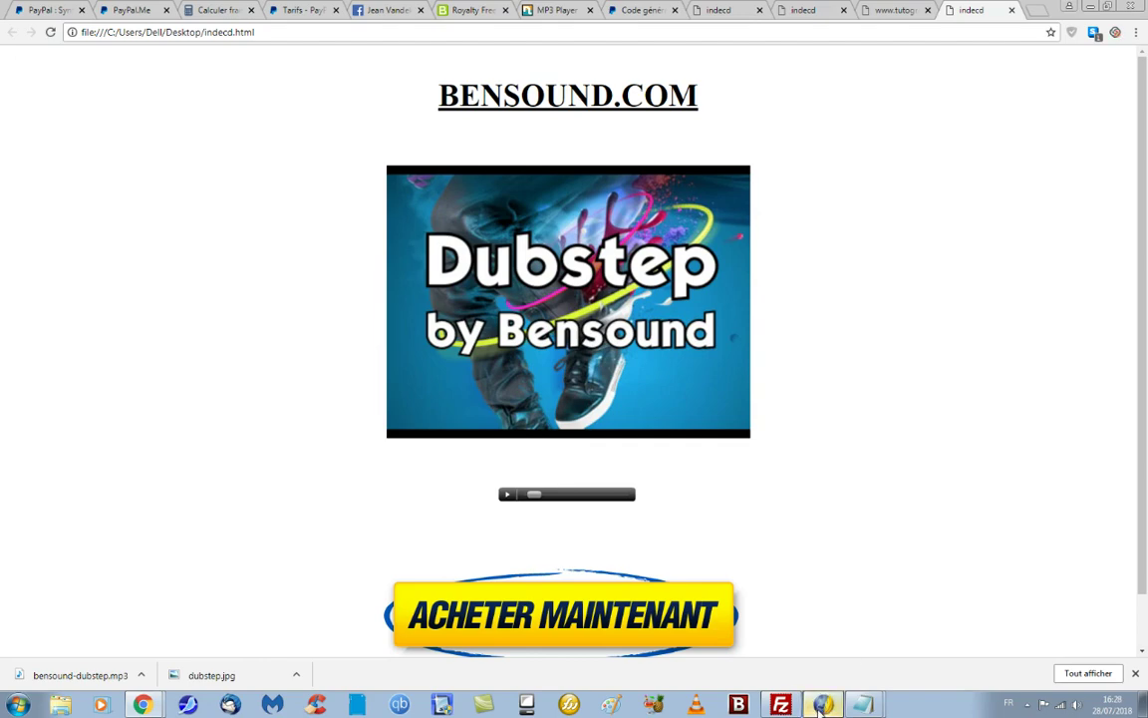
{"action": "key", "text": "alt+Tab"}
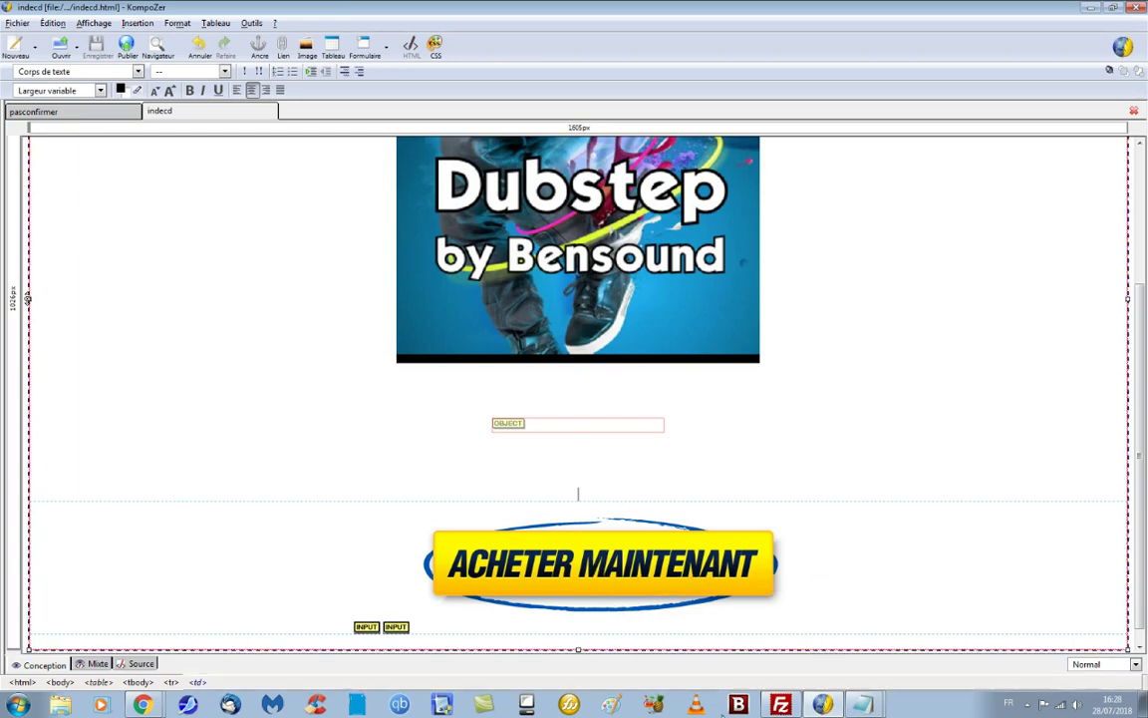
{"action": "left_click", "coordinate": [158, 47]}
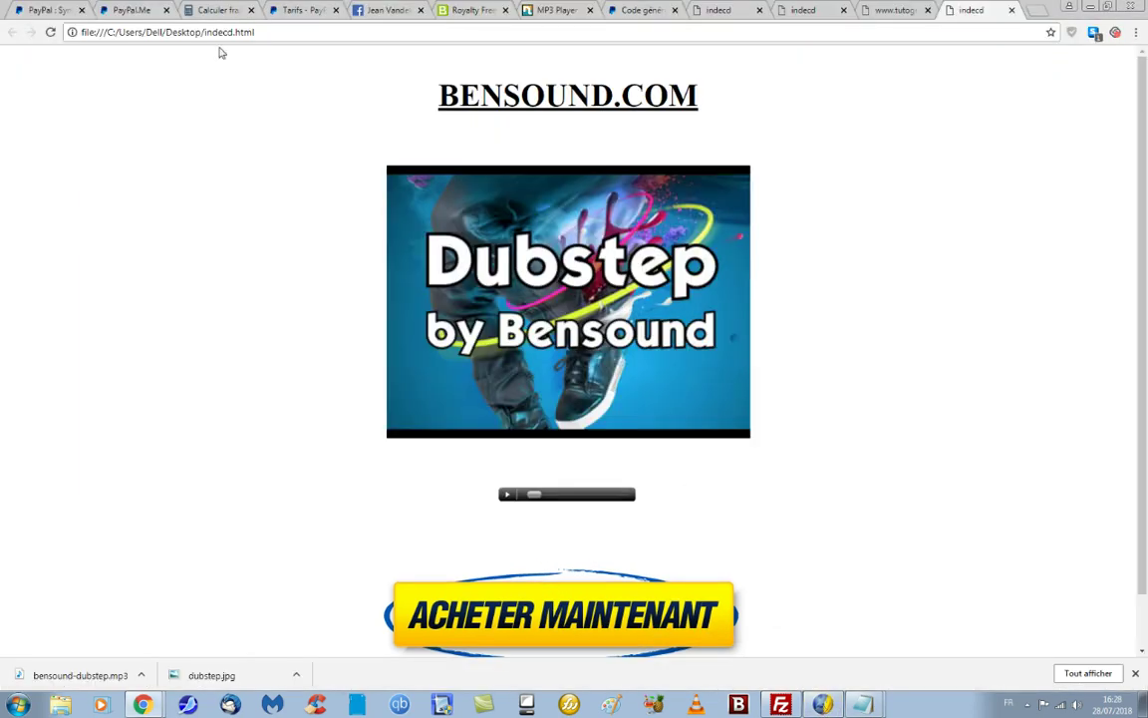
{"action": "left_click", "coordinate": [823, 704]}
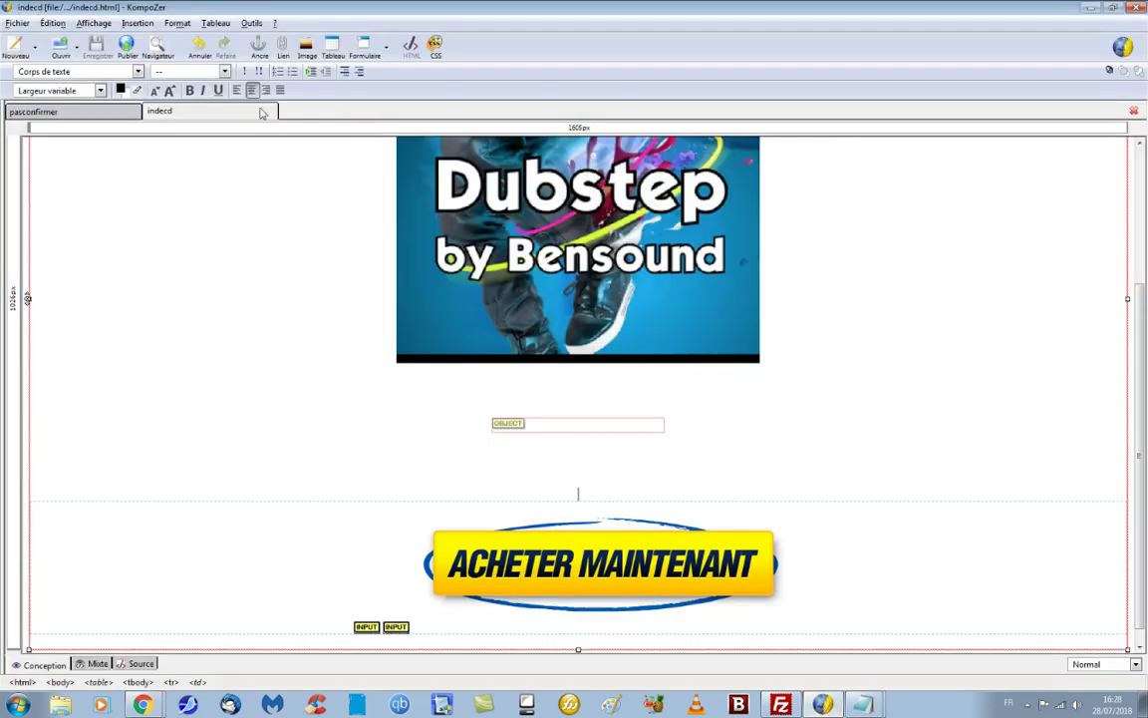
- Open the merci page and add an empty line below the MERCI POUR DE VOTRE ACHAT heading
{"action": "left_click", "coordinate": [75, 115]}
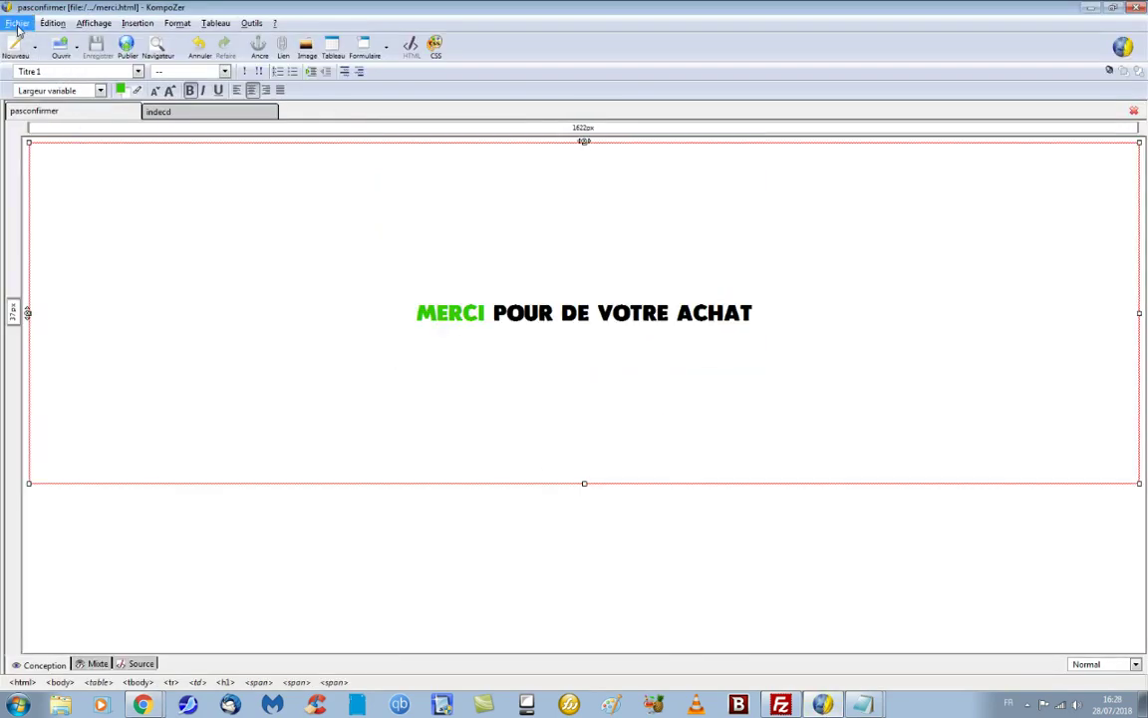
{"action": "left_click", "coordinate": [61, 45]}
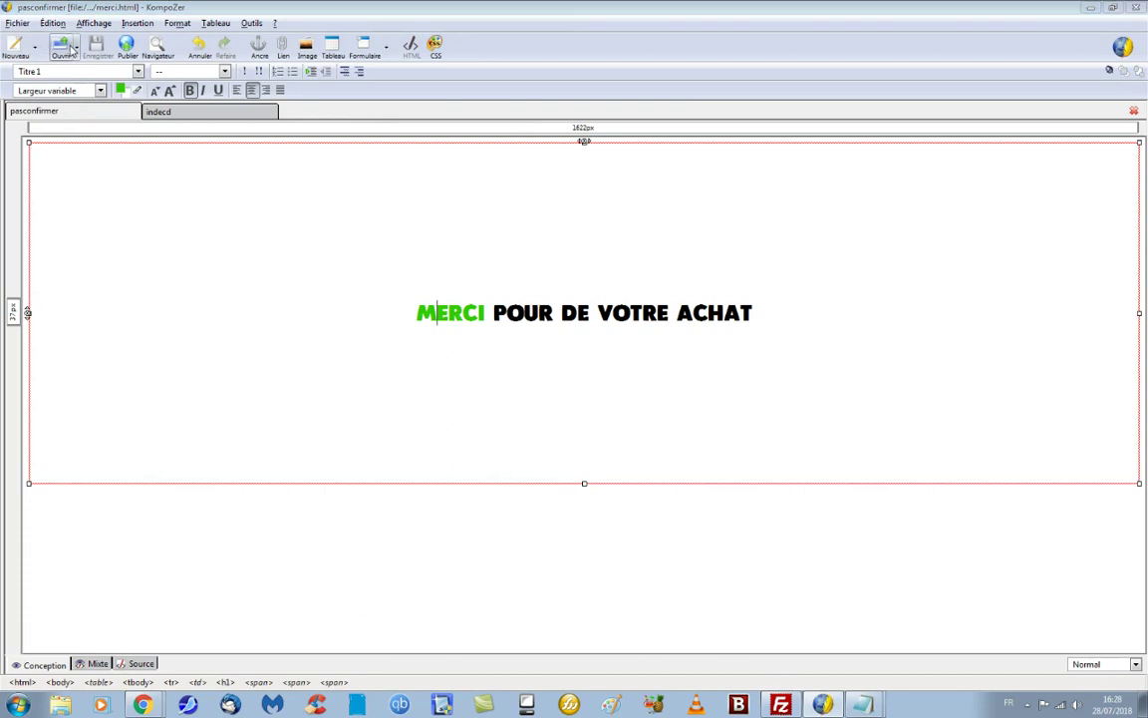
{"action": "scroll", "coordinate": [299, 279], "scroll_direction": "down", "scroll_amount": 1}
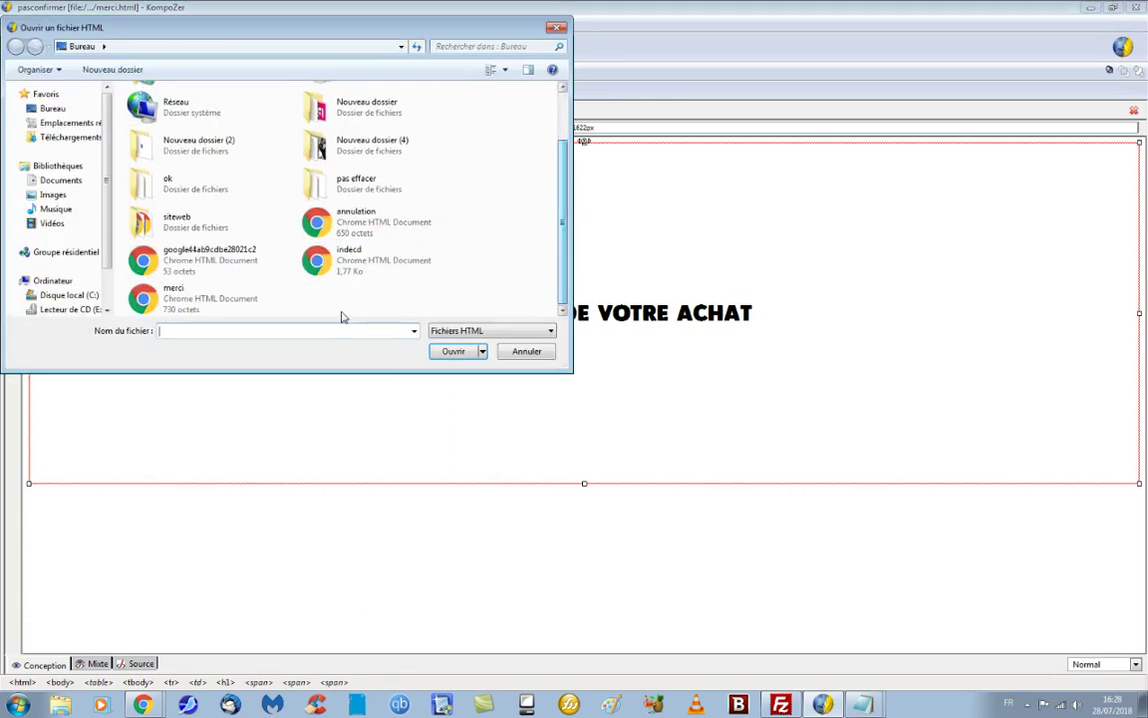
{"action": "left_click", "coordinate": [181, 298]}
{"action": "left_click", "coordinate": [458, 353]}
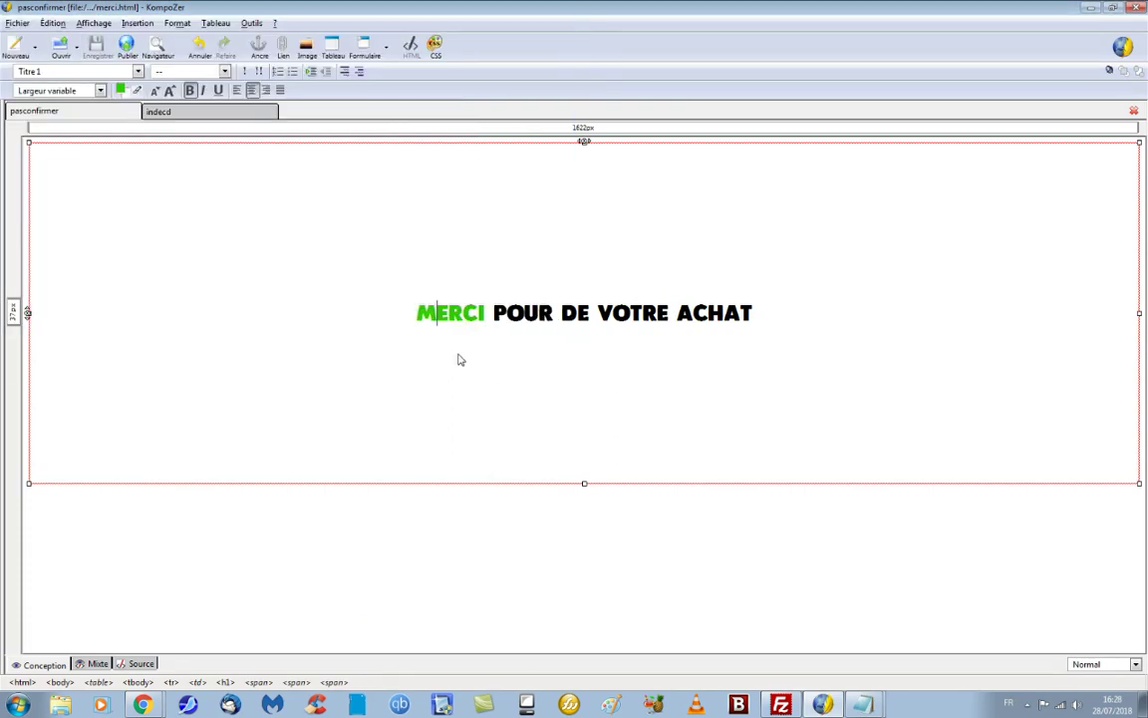
{"action": "left_click", "coordinate": [768, 328]}
{"action": "key", "text": "Return"}
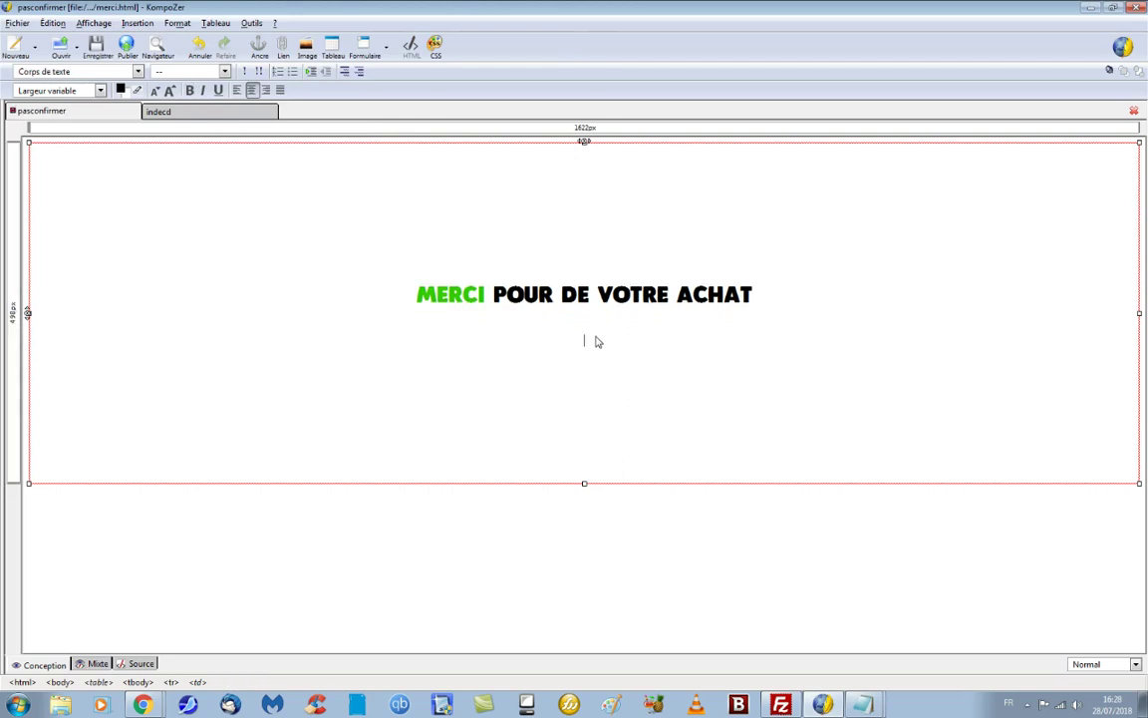
{"action": "right_click", "coordinate": [590, 339]}
{"action": "left_click", "coordinate": [612, 403]}
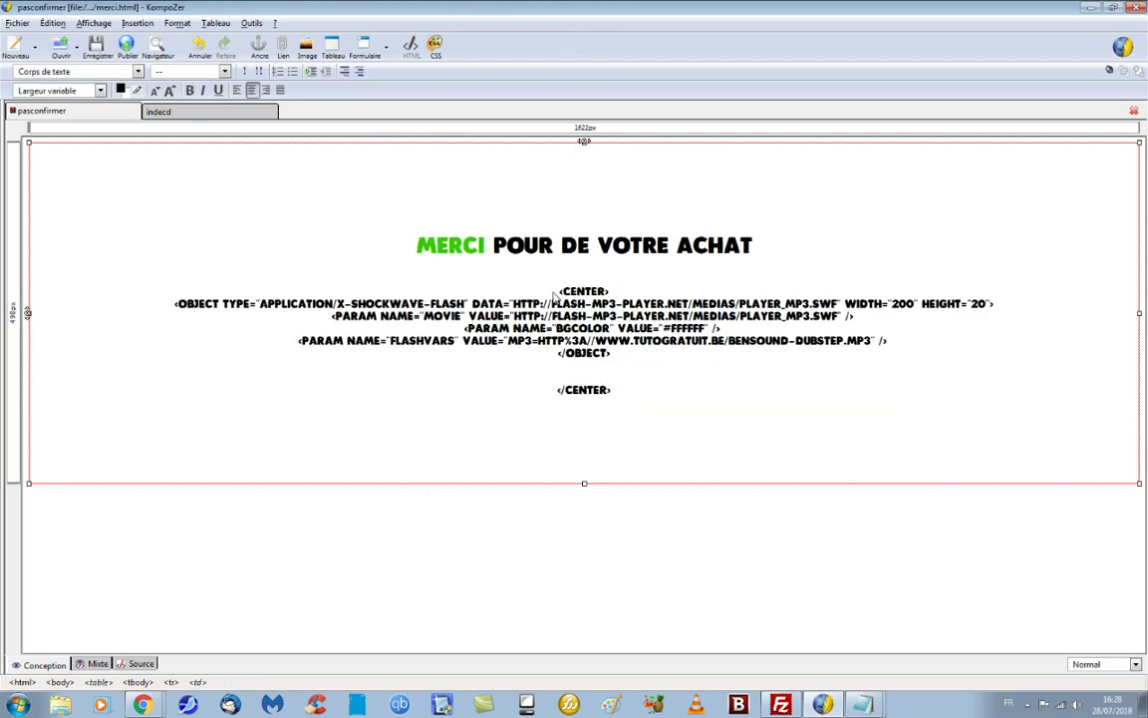
{"action": "left_click_drag", "start_coordinate": [560, 290], "coordinate": [633, 397]}
{"action": "key", "text": "Delete"}
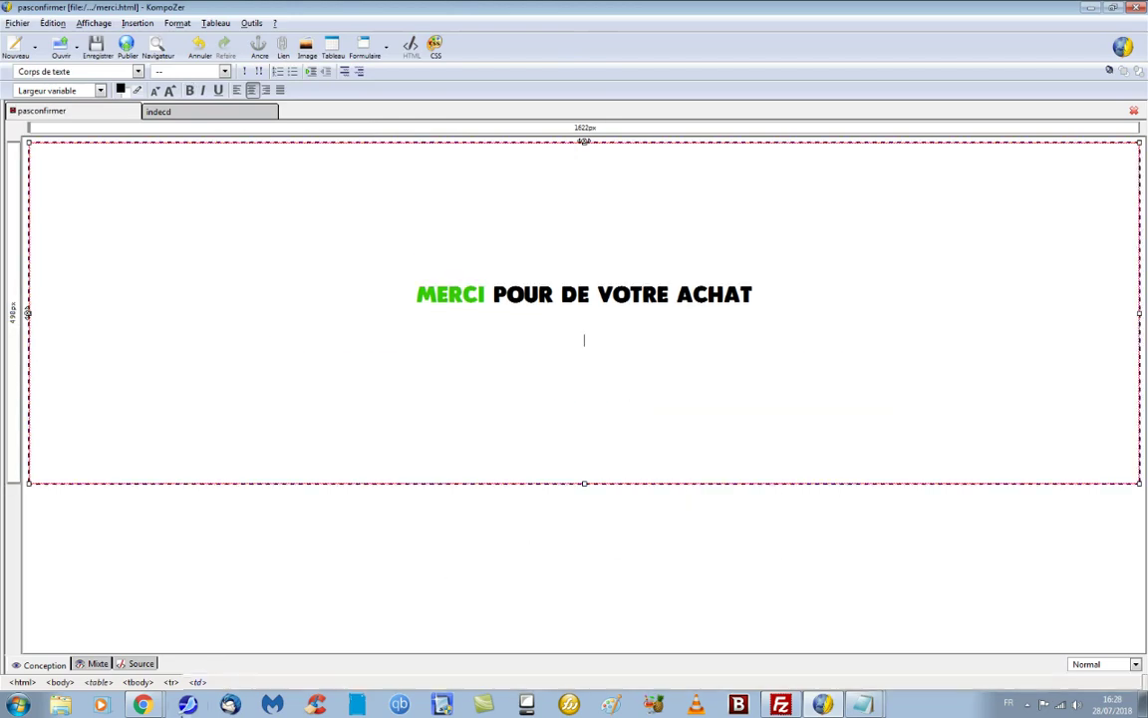
- Copy the web address of bensound-dubstep.mp3 from its open page in Chrome
{"action": "left_click", "coordinate": [143, 705]}
{"action": "left_click", "coordinate": [137, 650]}
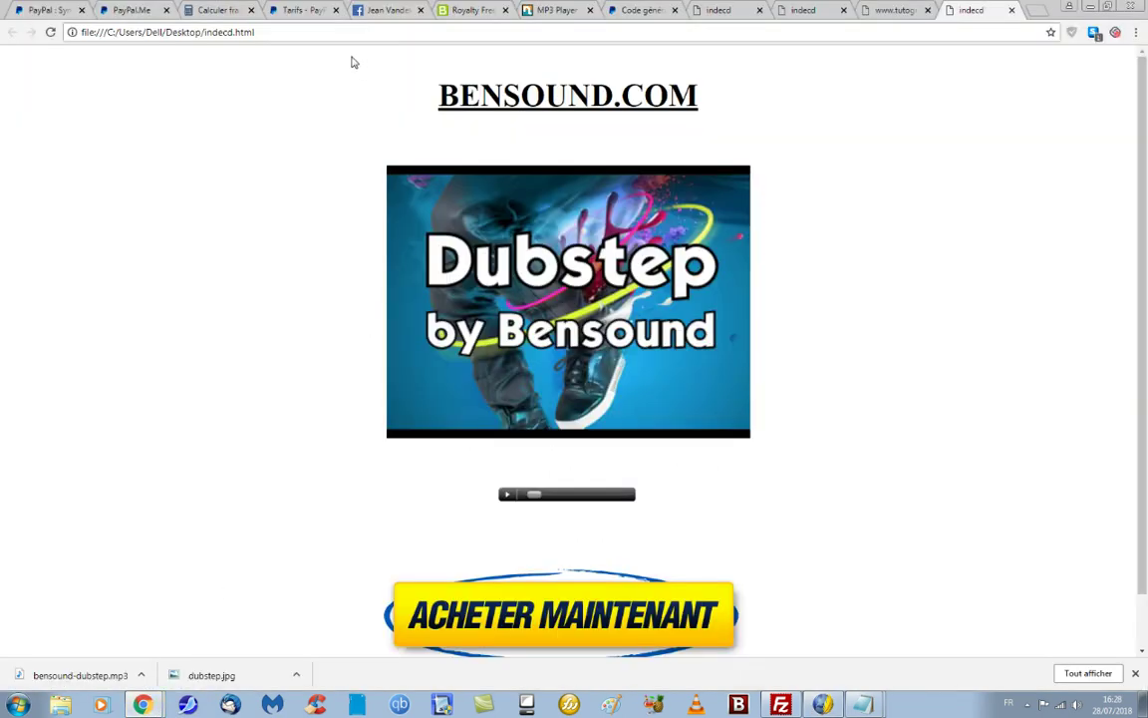
{"action": "left_click", "coordinate": [894, 11]}
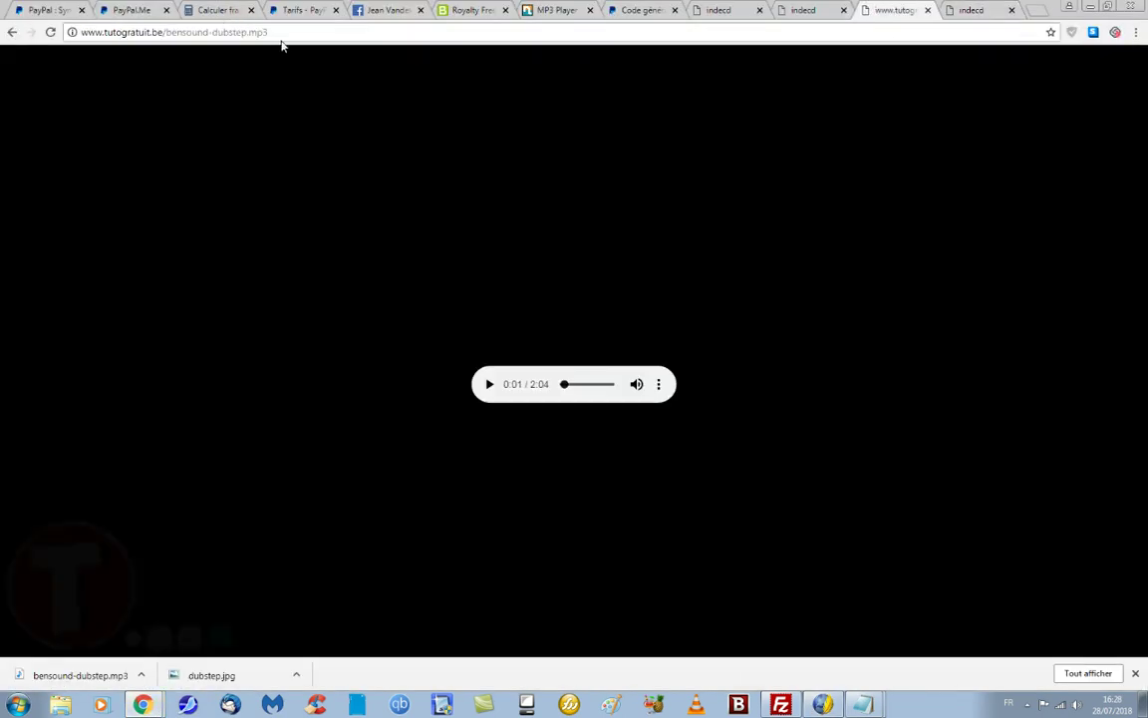
{"action": "left_click", "coordinate": [179, 32]}
{"action": "right_click", "coordinate": [124, 38]}
{"action": "left_click", "coordinate": [159, 86]}
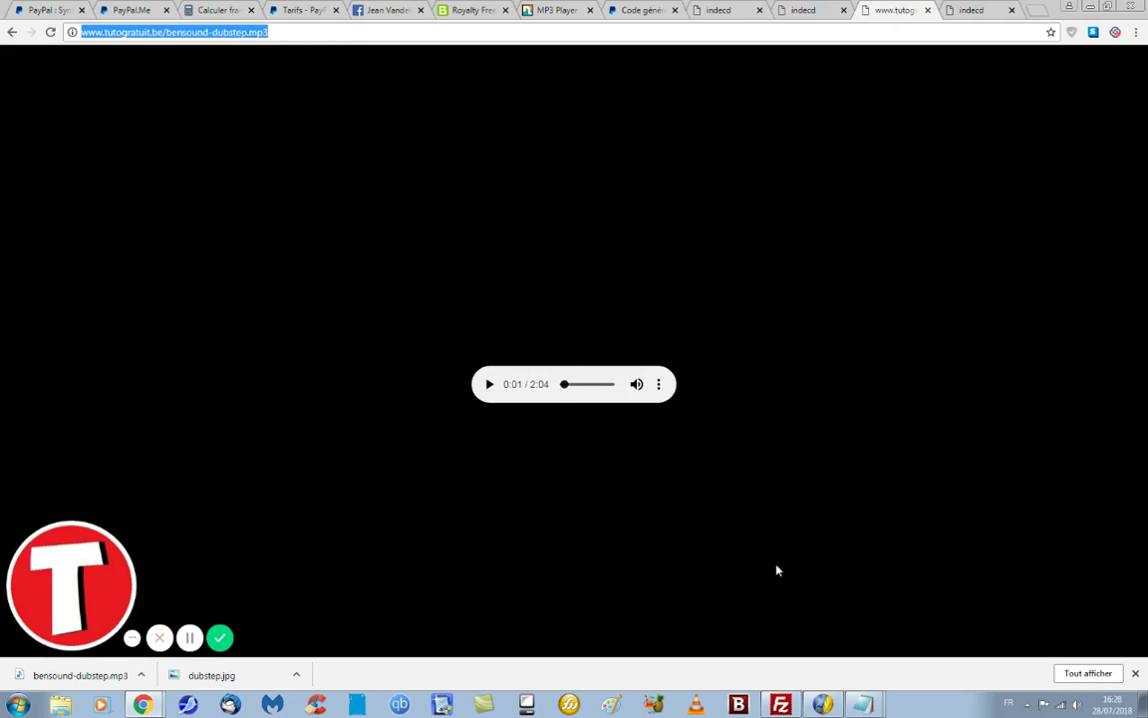
- Paste the track address below the thank-you heading on the merci page in KompoZer
{"action": "left_click", "coordinate": [857, 706]}
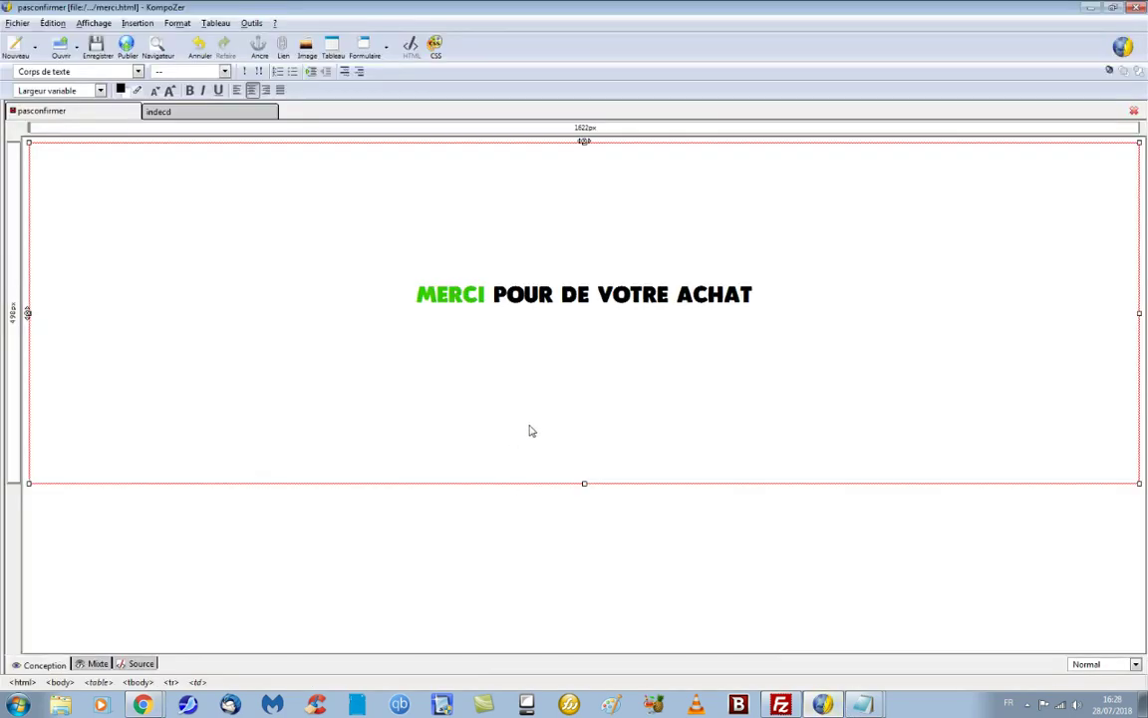
{"action": "right_click", "coordinate": [587, 355]}
{"action": "left_click", "coordinate": [613, 406]}
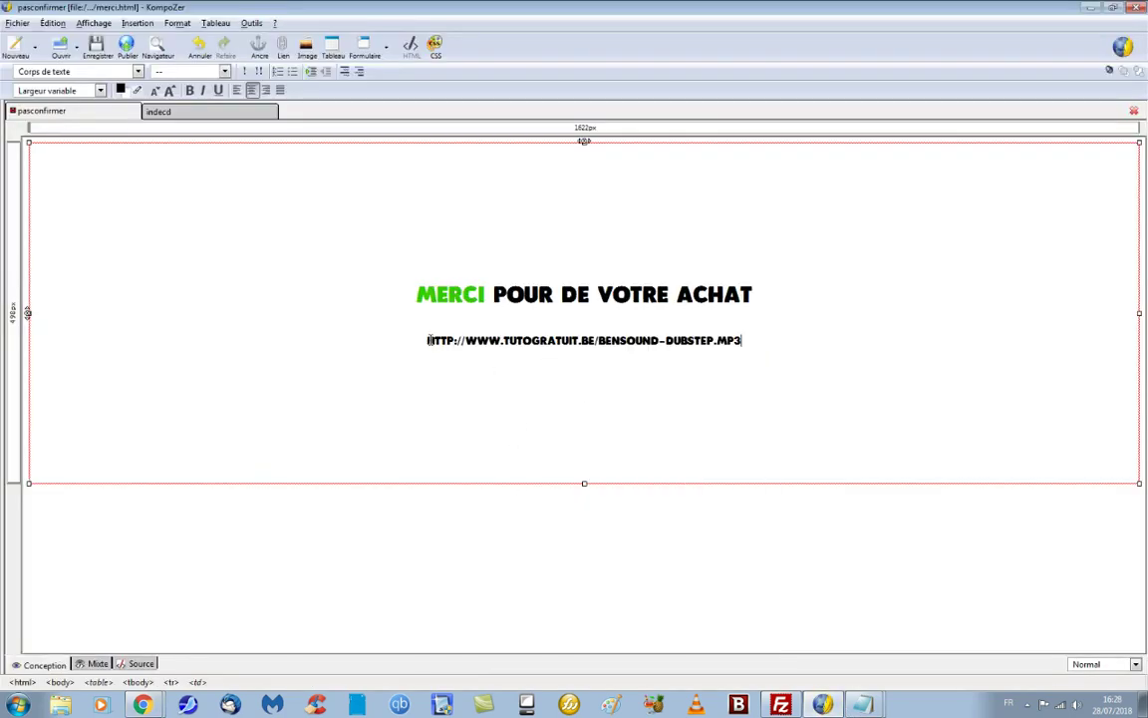
{"action": "left_click_drag", "start_coordinate": [428, 340], "coordinate": [741, 340]}
{"action": "left_click", "coordinate": [283, 45]}
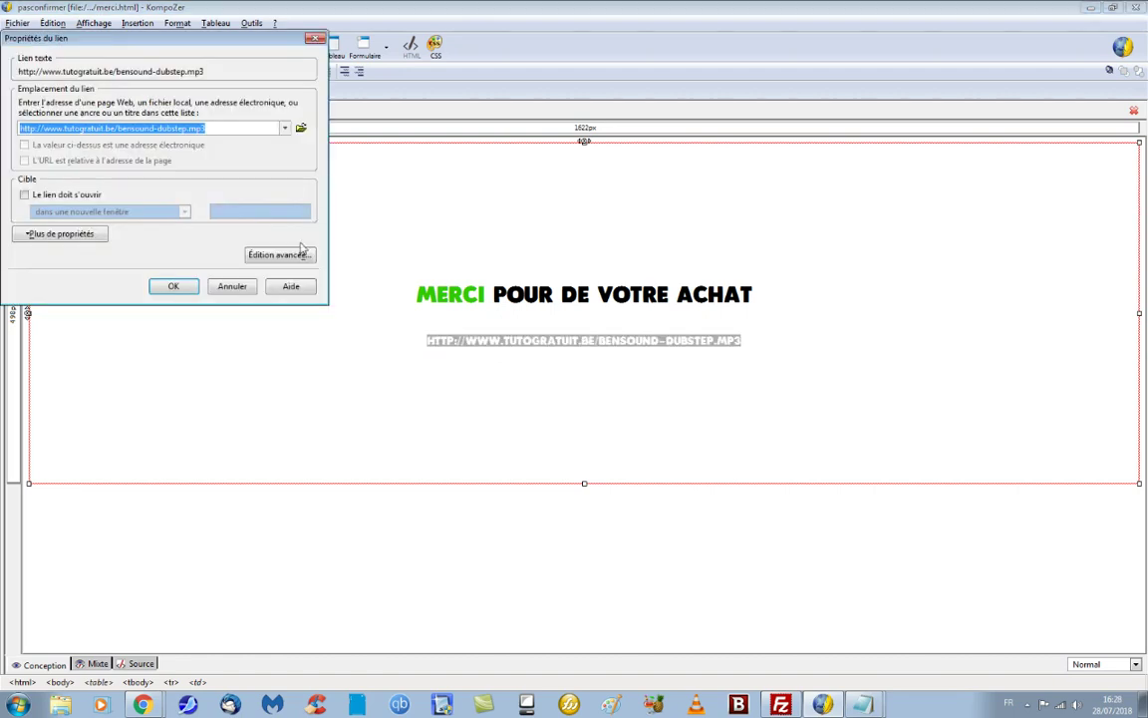
{"action": "left_click", "coordinate": [24, 194]}
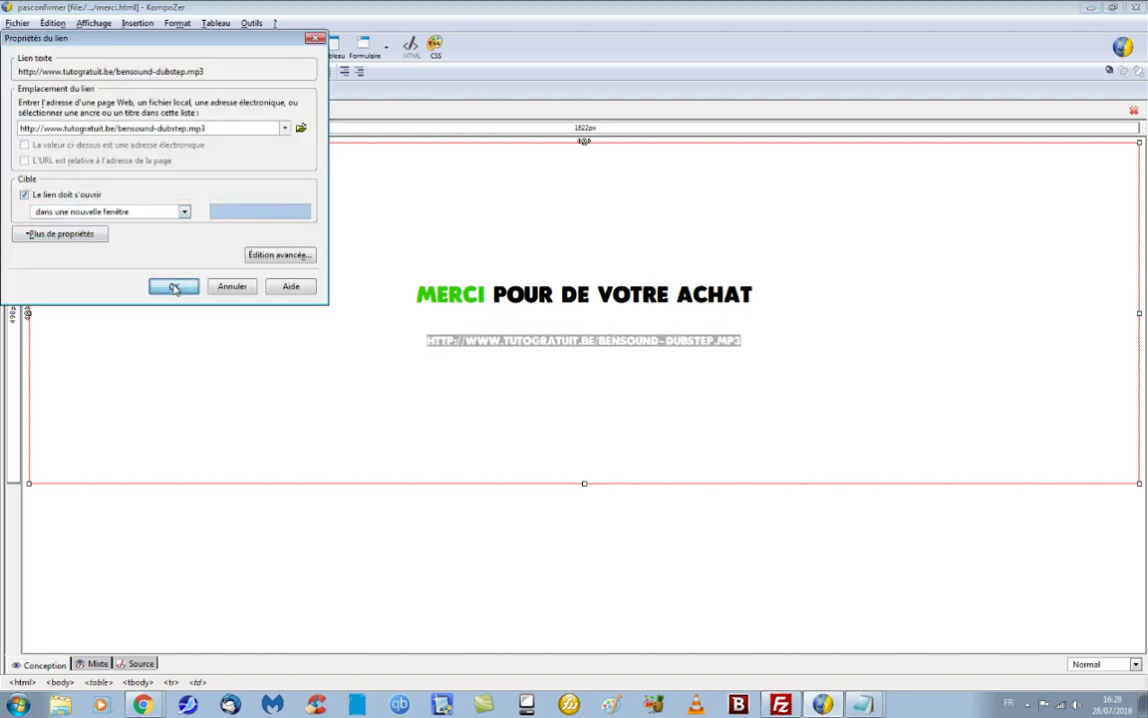
{"action": "left_click", "coordinate": [174, 286]}
{"action": "left_click", "coordinate": [533, 398]}
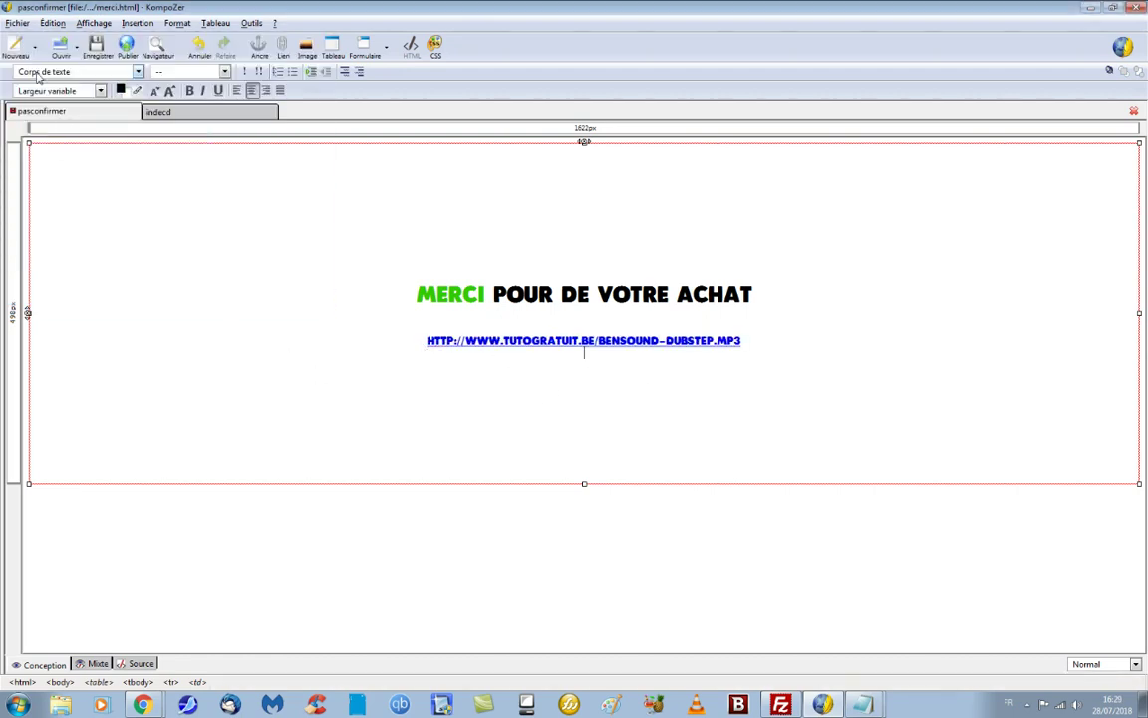
{"action": "left_click", "coordinate": [96, 44]}
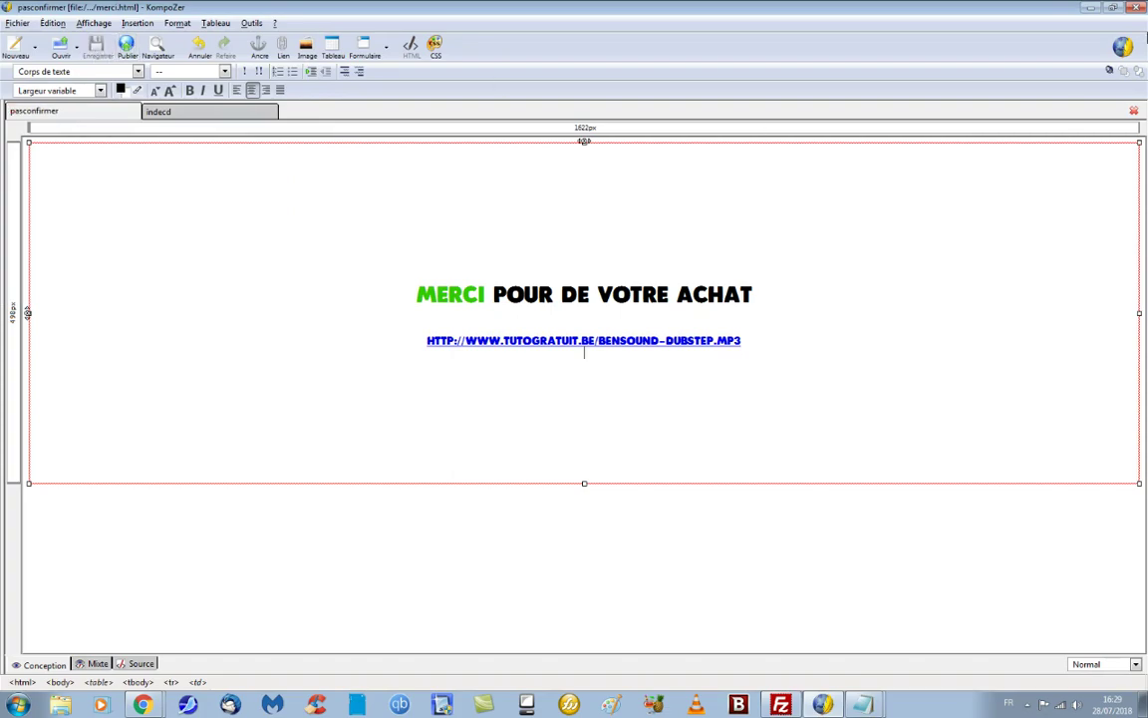
- Minimise KompoZer, Chrome and both Notepad windows, then bring up FileZilla and move it clear of the merci desktop file
{"action": "left_click", "coordinate": [1093, 9]}
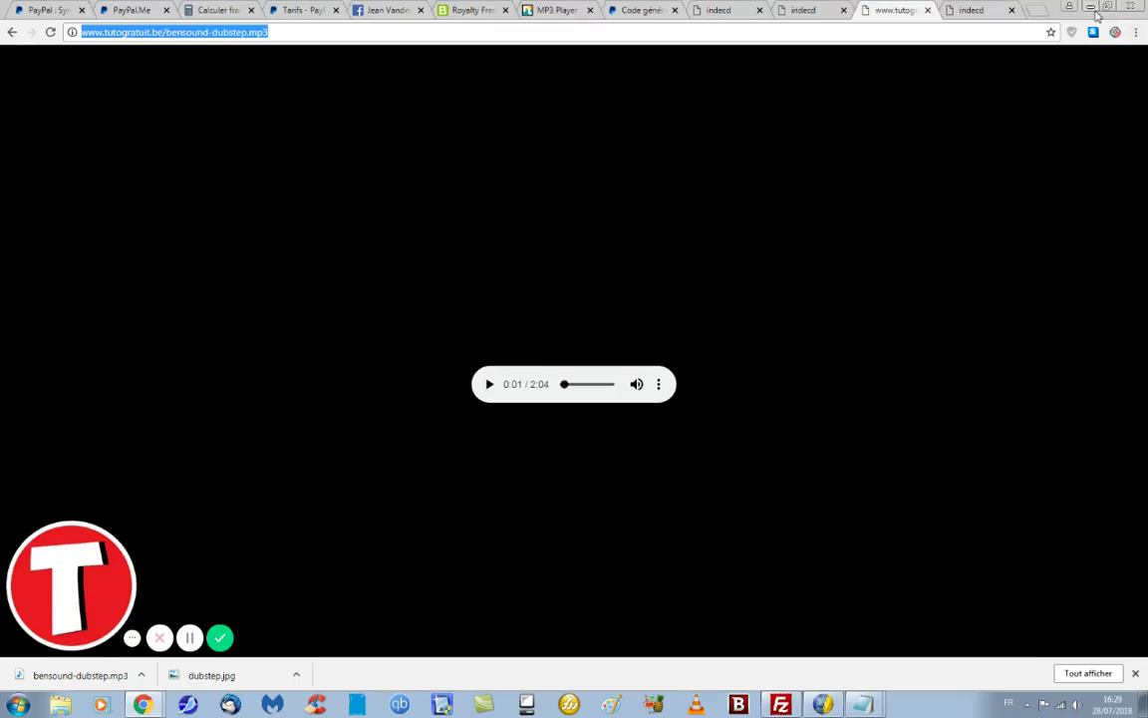
{"action": "left_click", "coordinate": [1094, 9]}
{"action": "left_click", "coordinate": [964, 121]}
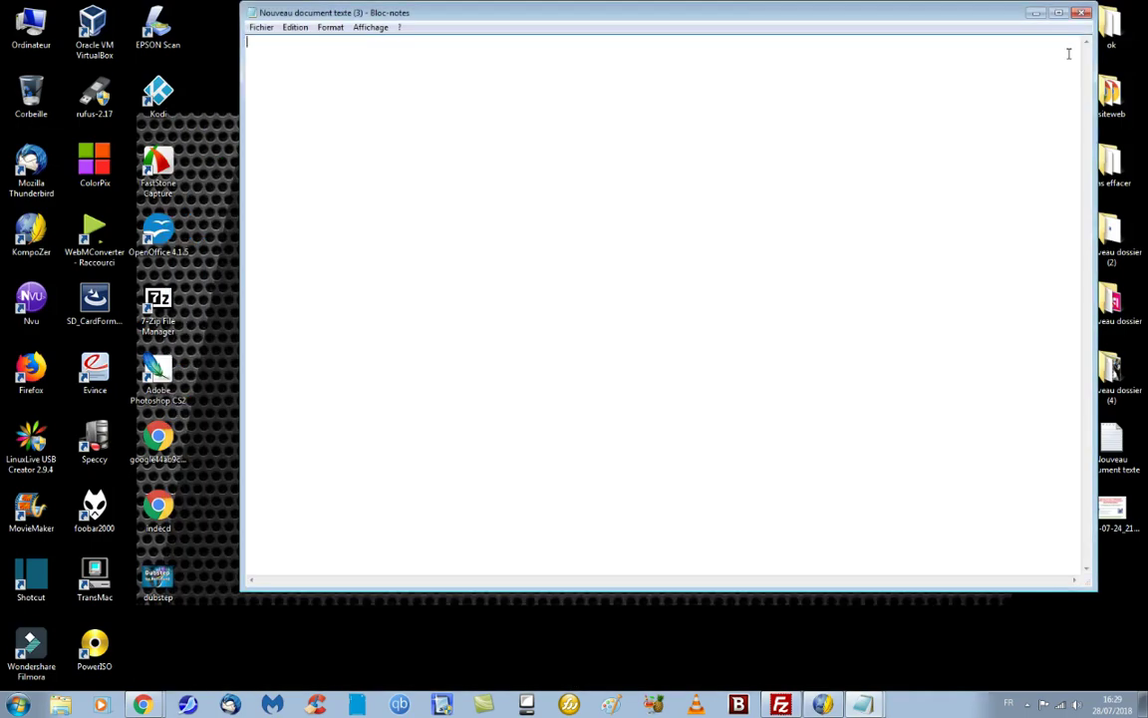
{"action": "left_click", "coordinate": [1036, 12]}
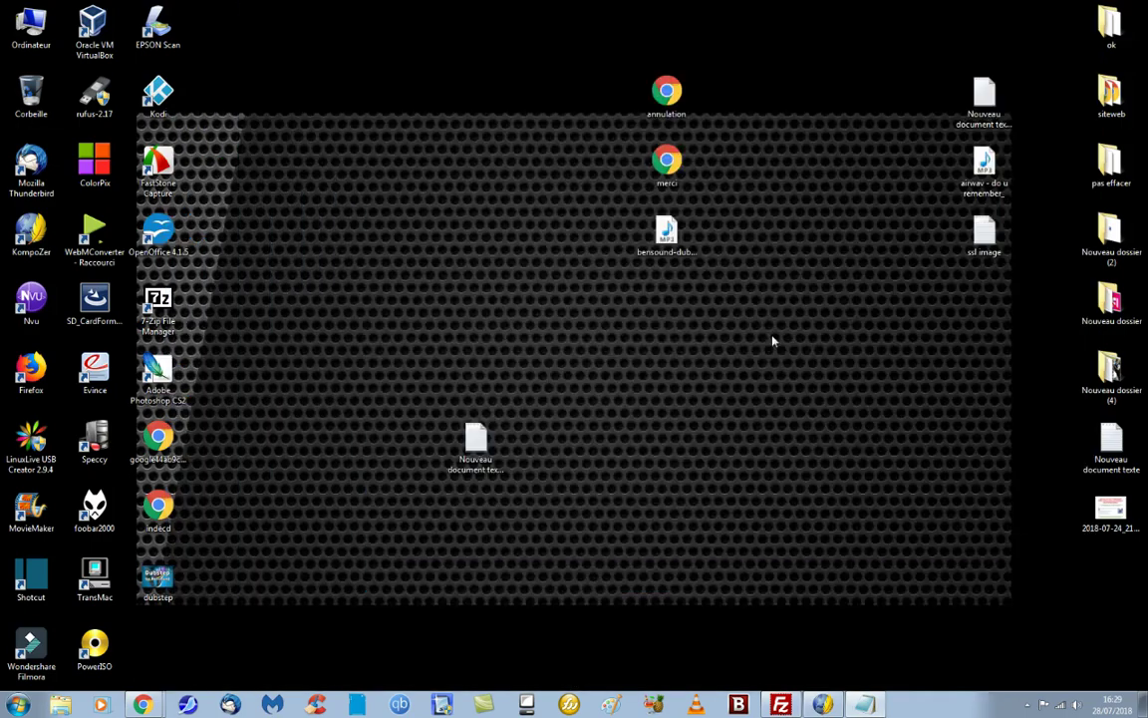
{"action": "left_click", "coordinate": [781, 704]}
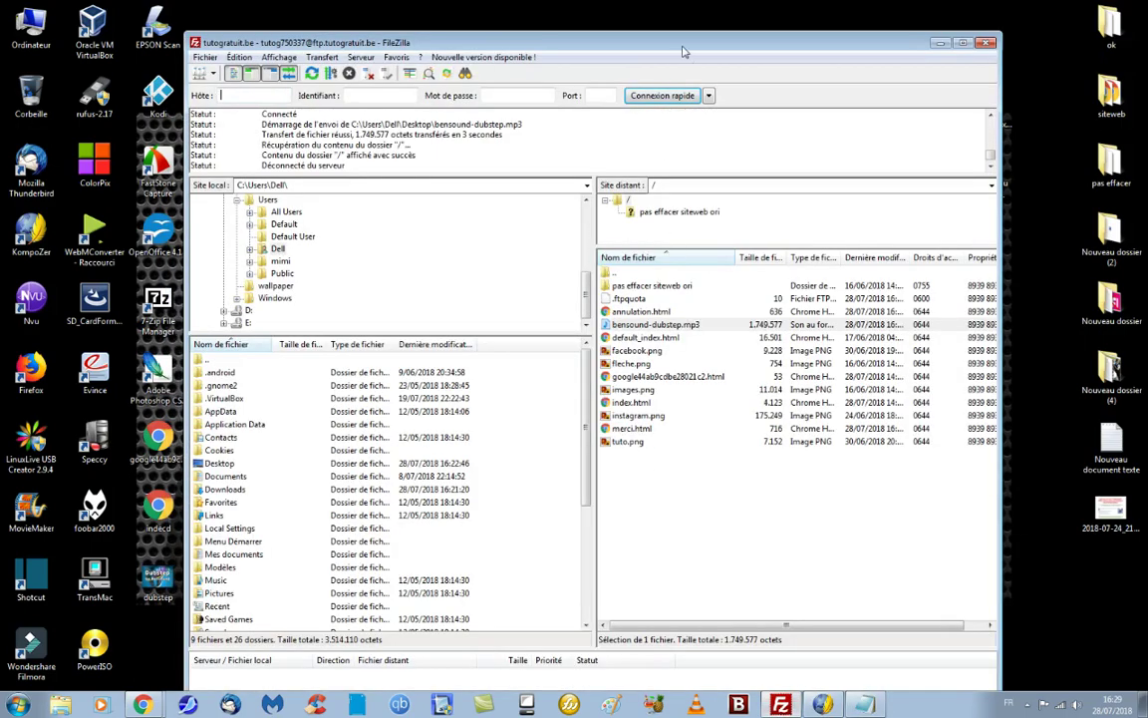
{"action": "left_click_drag", "start_coordinate": [684, 52], "coordinate": [517, 315]}
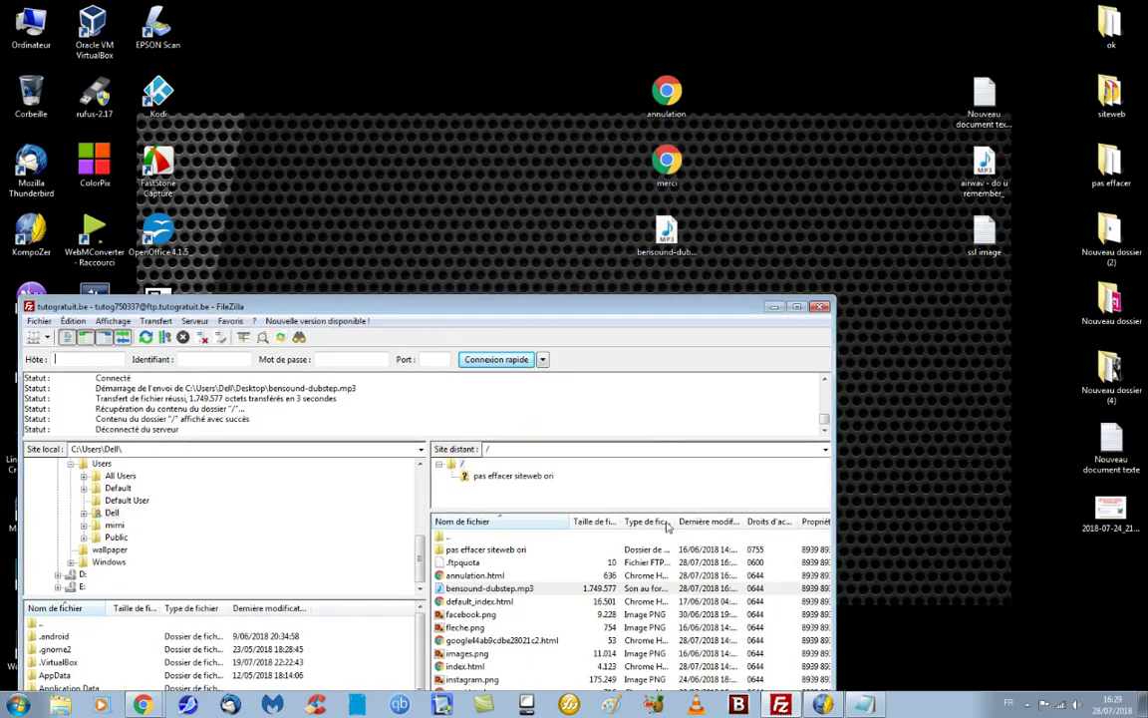
- Upload the updated merci.html from the desktop to the tutogratuit.be server root, replacing the existing file
{"action": "left_click_drag", "start_coordinate": [667, 523], "coordinate": [589, 678]}
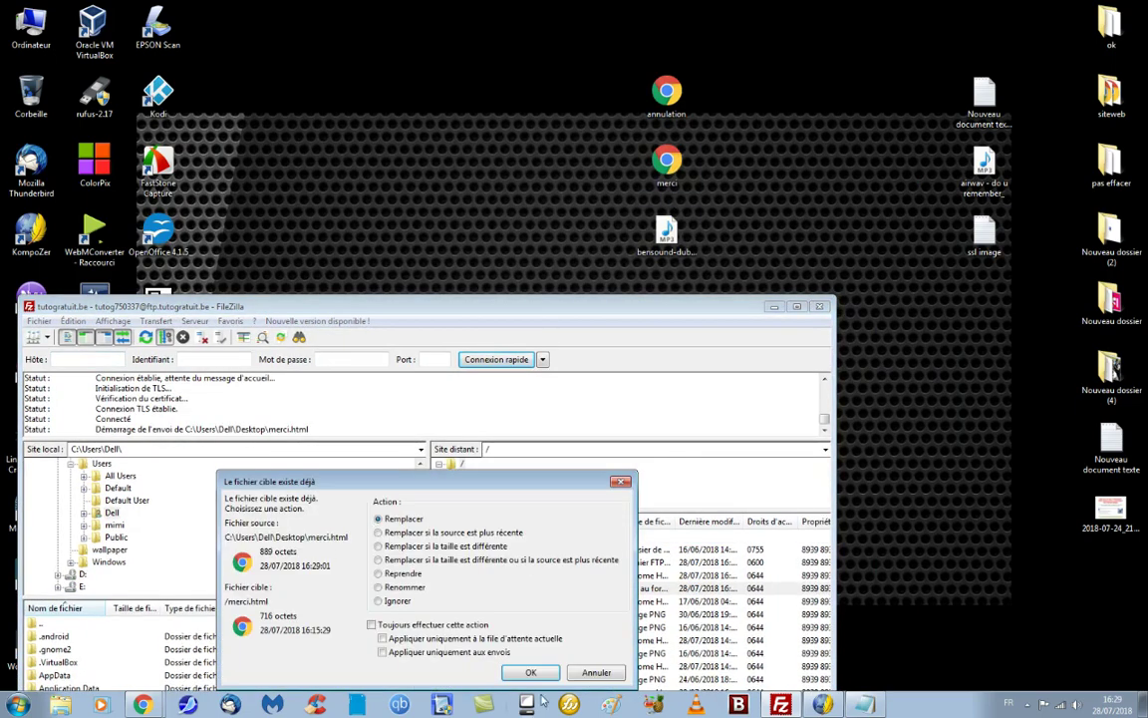
{"action": "left_click", "coordinate": [531, 672]}
- Switch to Chrome and test the local indecd page, playing the track and opening the PayPal checkout through ACHETER MAINTENANT
{"action": "mouse_move", "coordinate": [143, 704]}
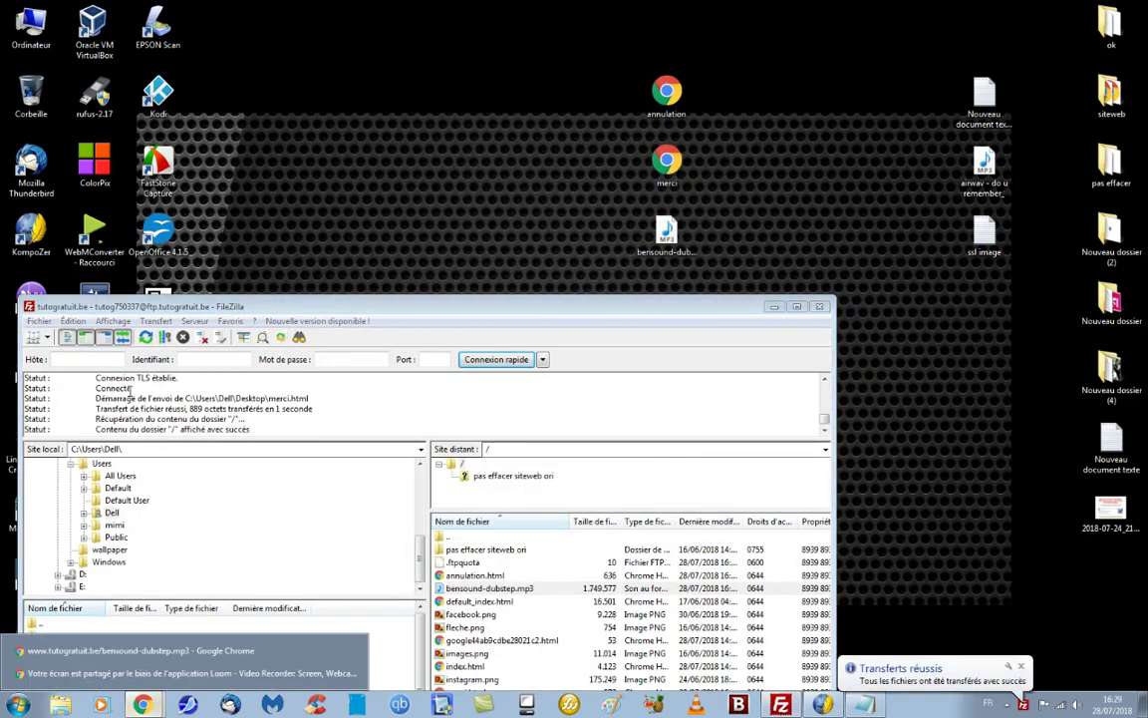
{"action": "left_click", "coordinate": [140, 650]}
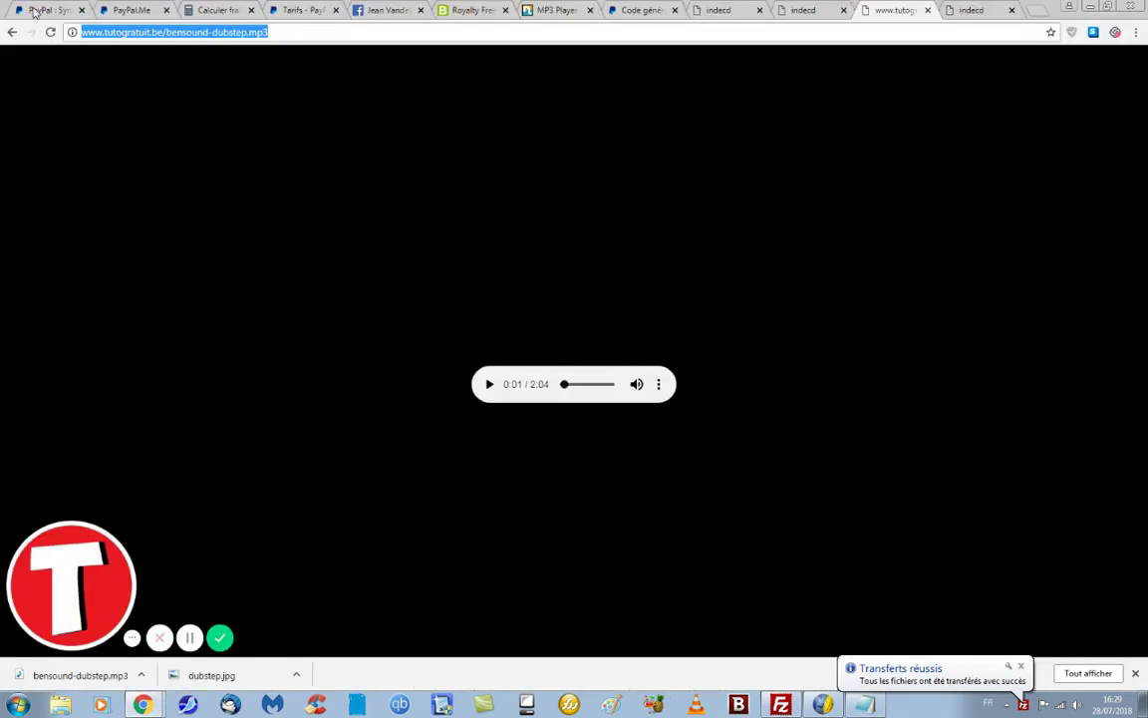
{"action": "left_click", "coordinate": [35, 8]}
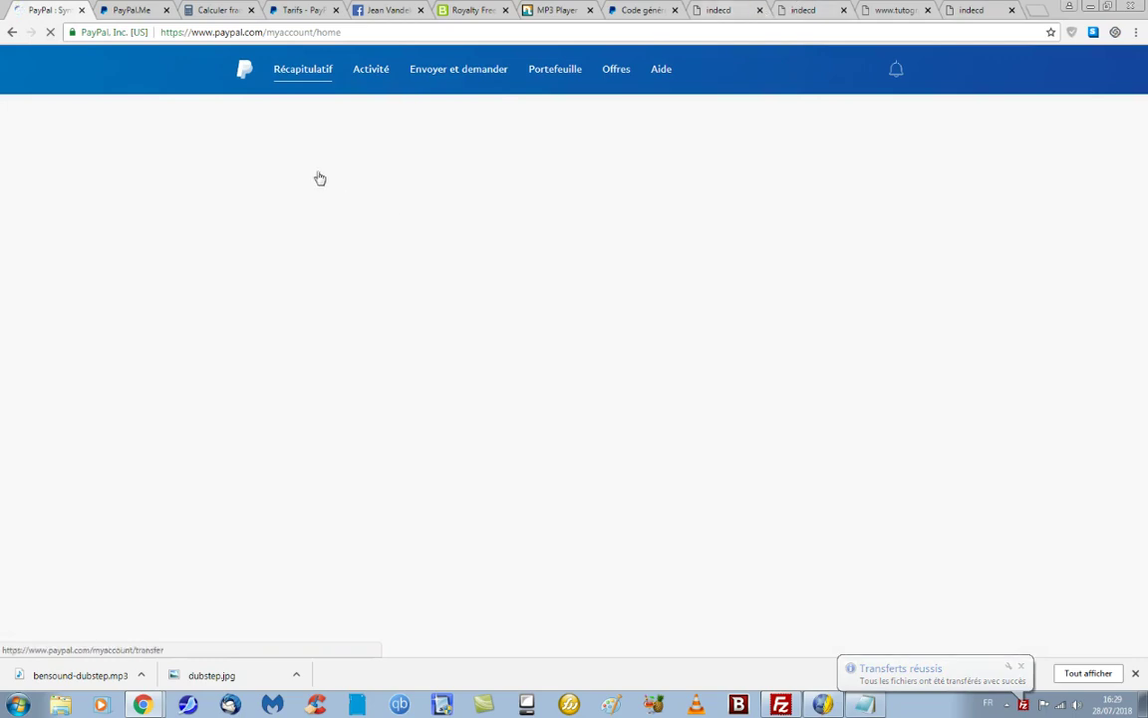
{"action": "left_click", "coordinate": [965, 10]}
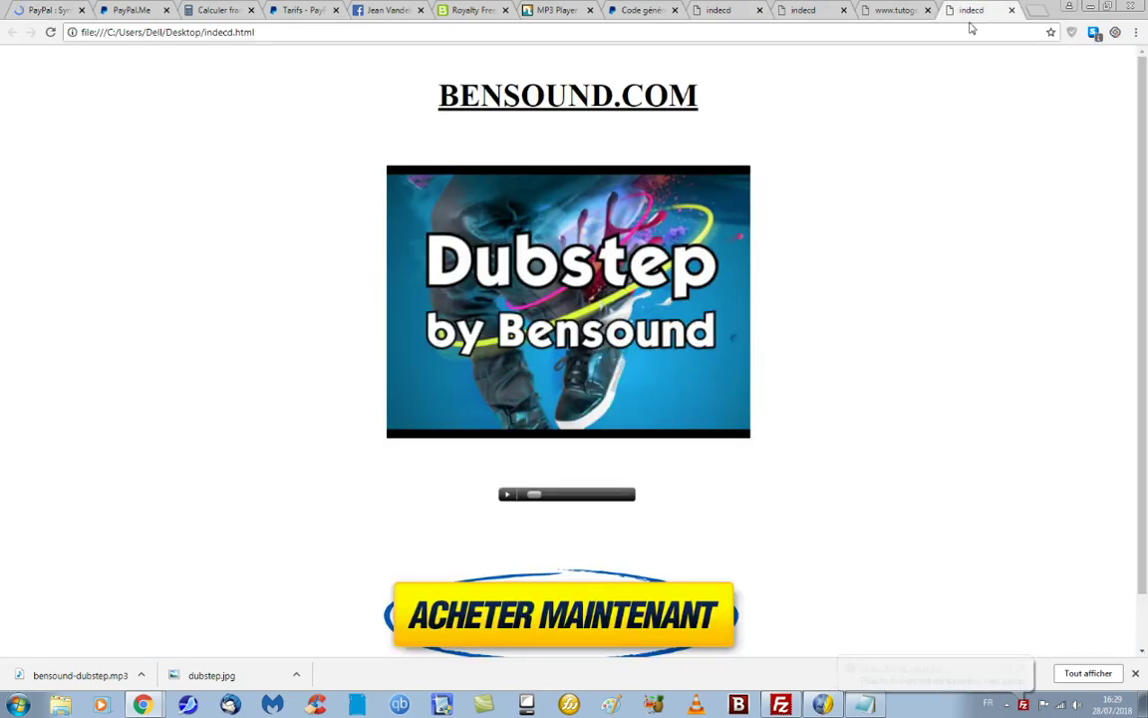
{"action": "scroll", "coordinate": [468, 111], "scroll_direction": "down", "scroll_amount": 1}
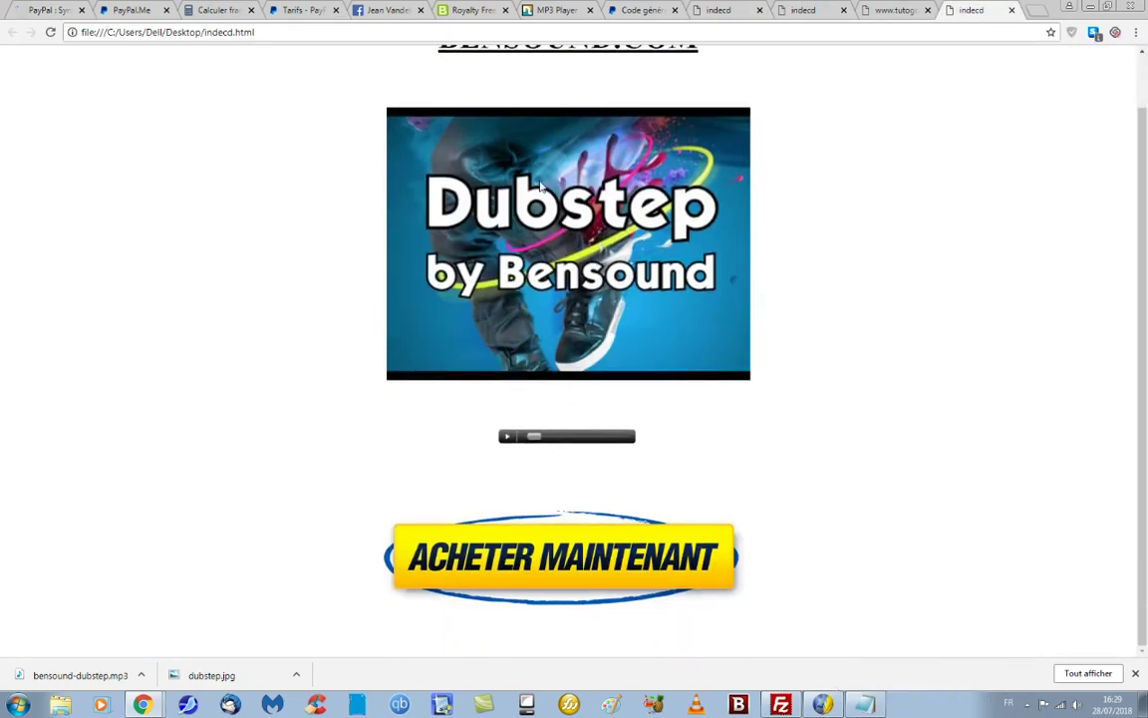
{"action": "scroll", "coordinate": [486, 115], "scroll_direction": "up", "scroll_amount": 1}
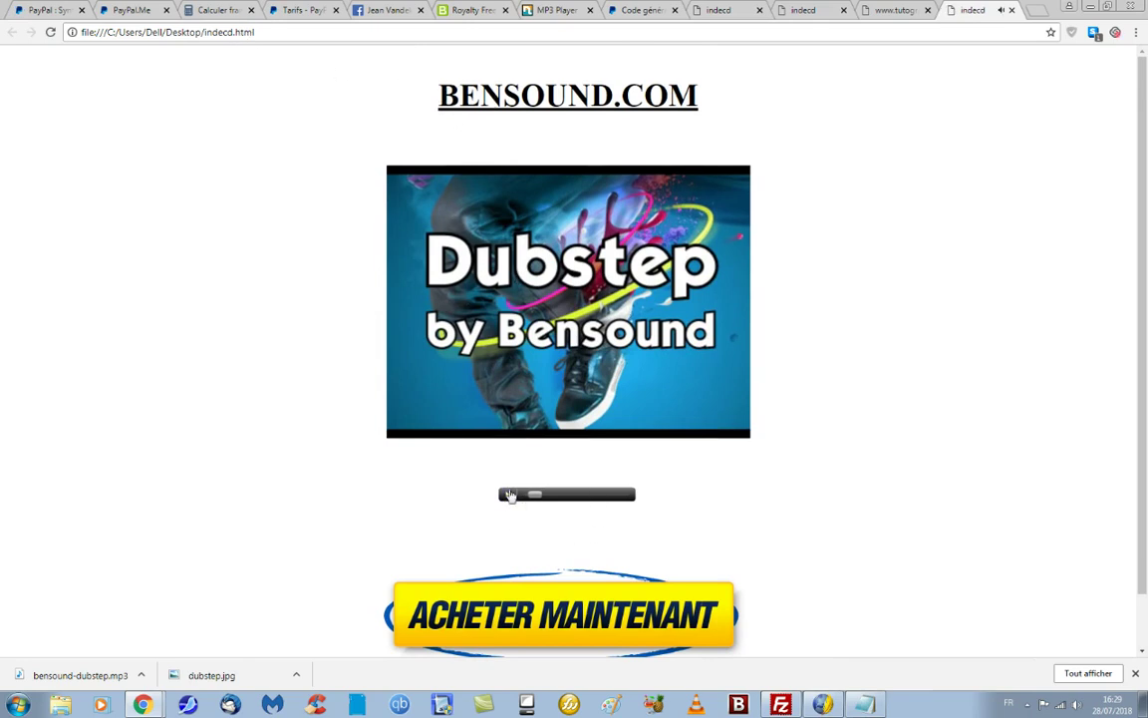
{"action": "left_click", "coordinate": [586, 618]}
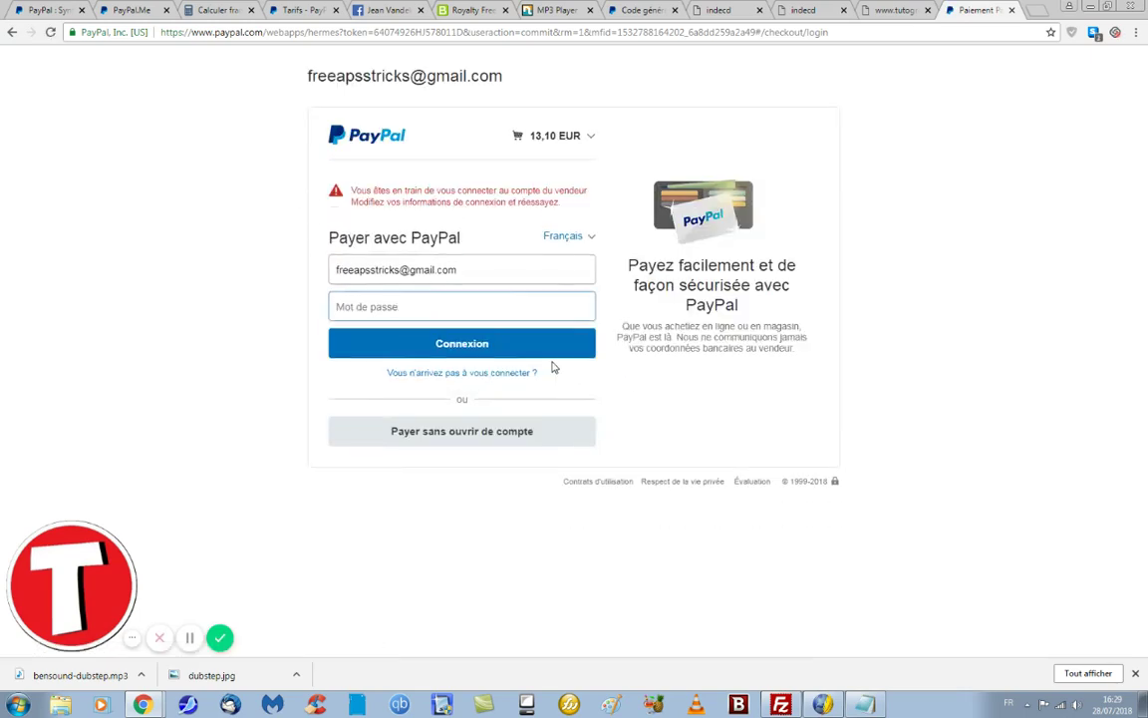
- Close the bensound-dubstep.mp3 tab and bring up the older indecd page tab
{"action": "left_click", "coordinate": [50, 12]}
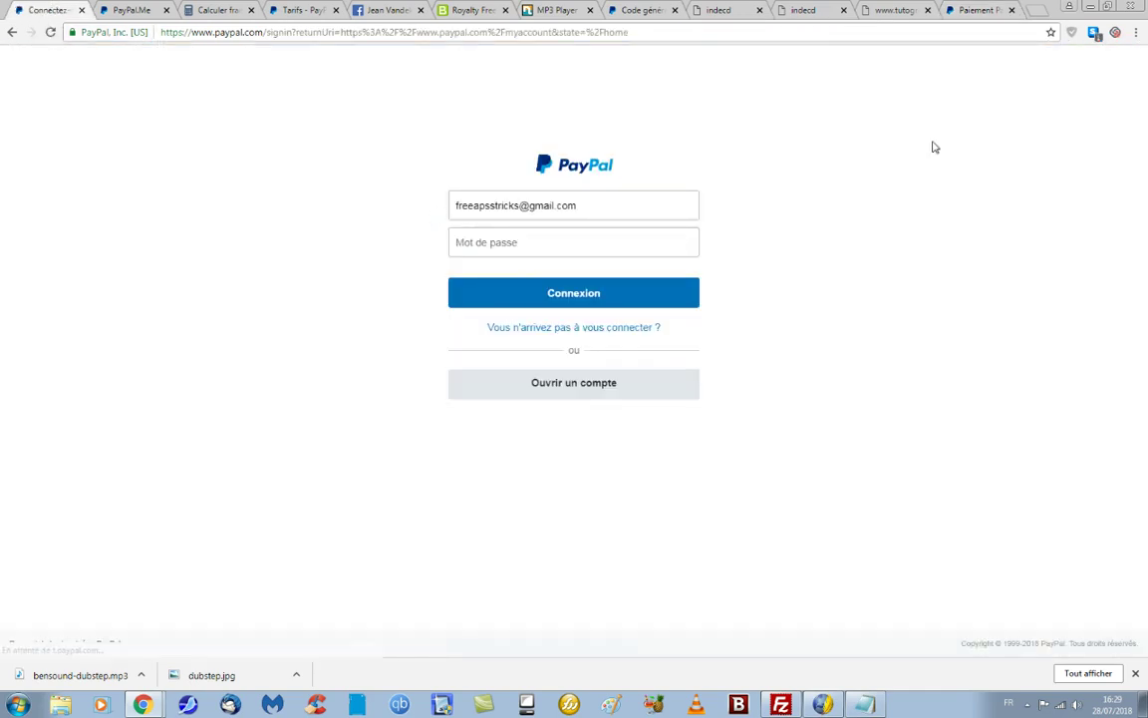
{"action": "left_click", "coordinate": [895, 11]}
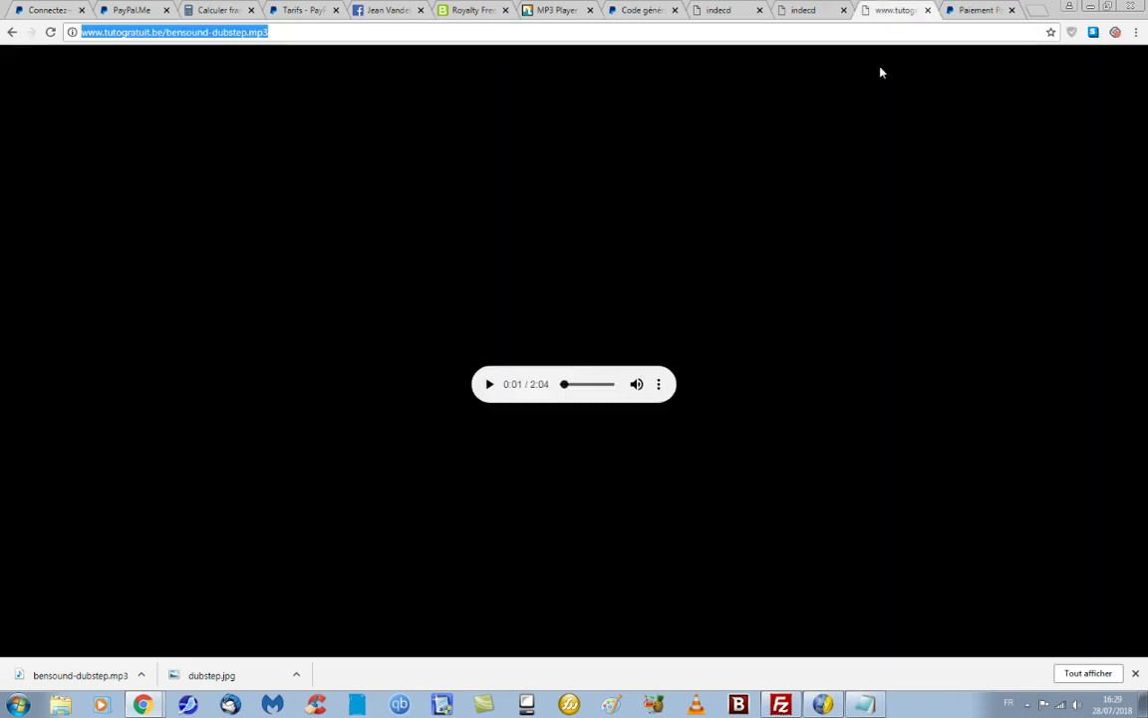
{"action": "left_click", "coordinate": [927, 11]}
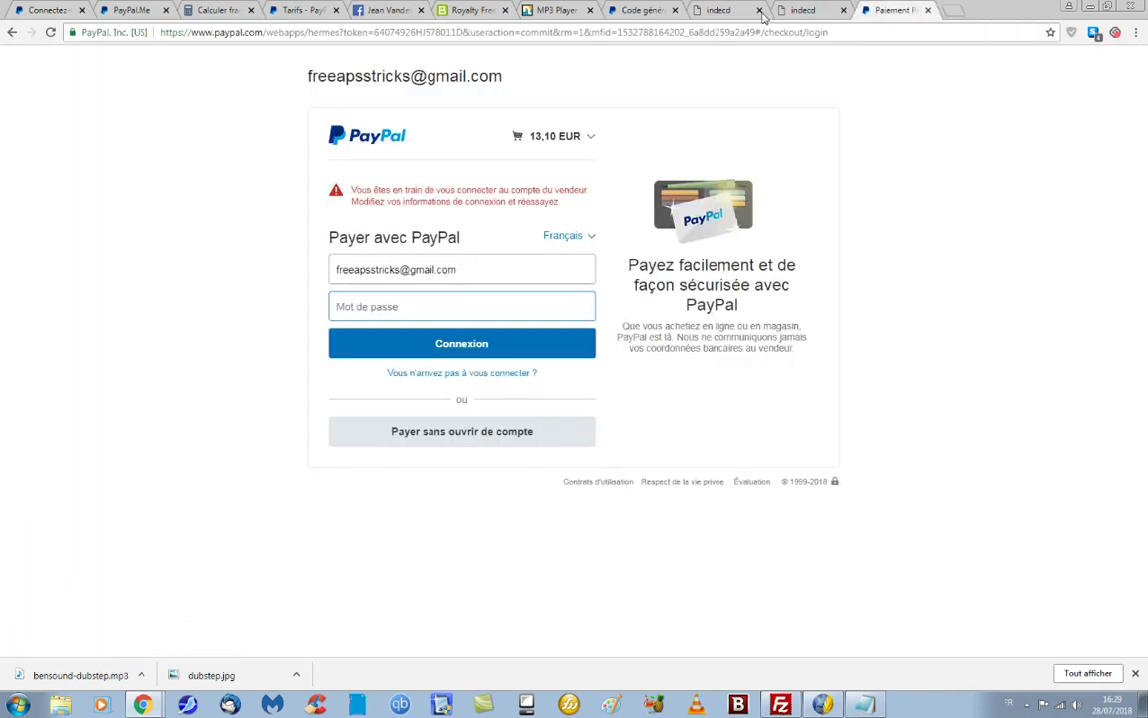
{"action": "left_click", "coordinate": [714, 12]}
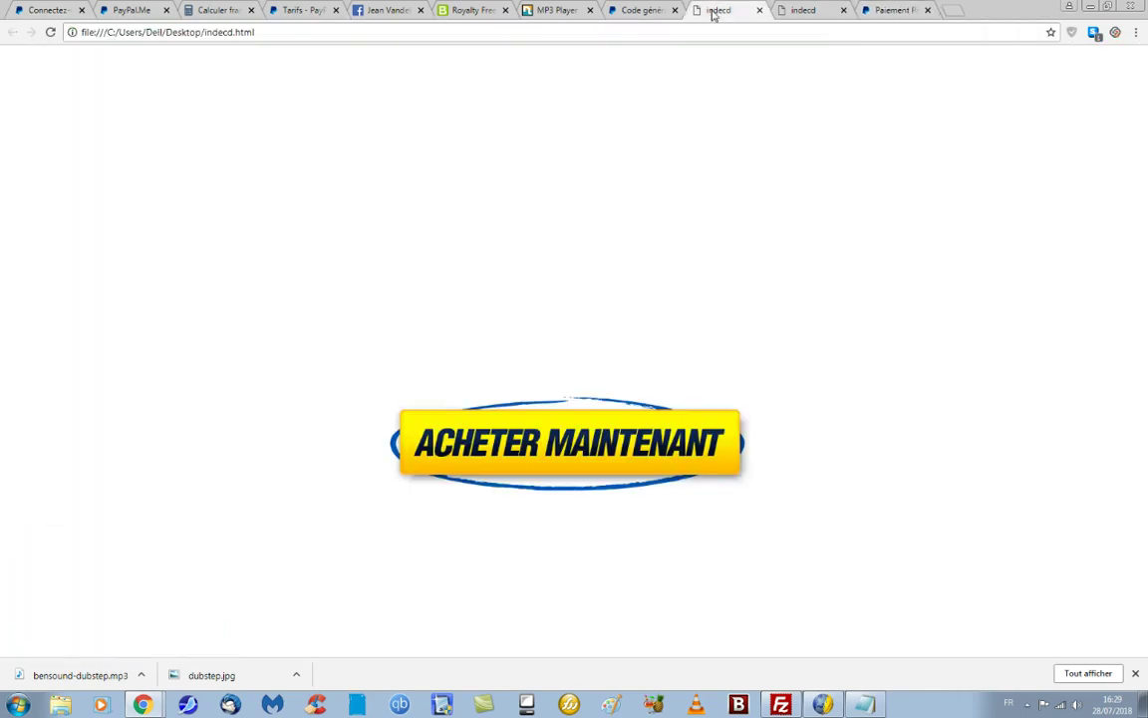
- Switch to FileZilla, uncover the desktop files, and upload the dubstep image and the indecd page to the server root
{"action": "left_click", "coordinate": [1091, 10]}
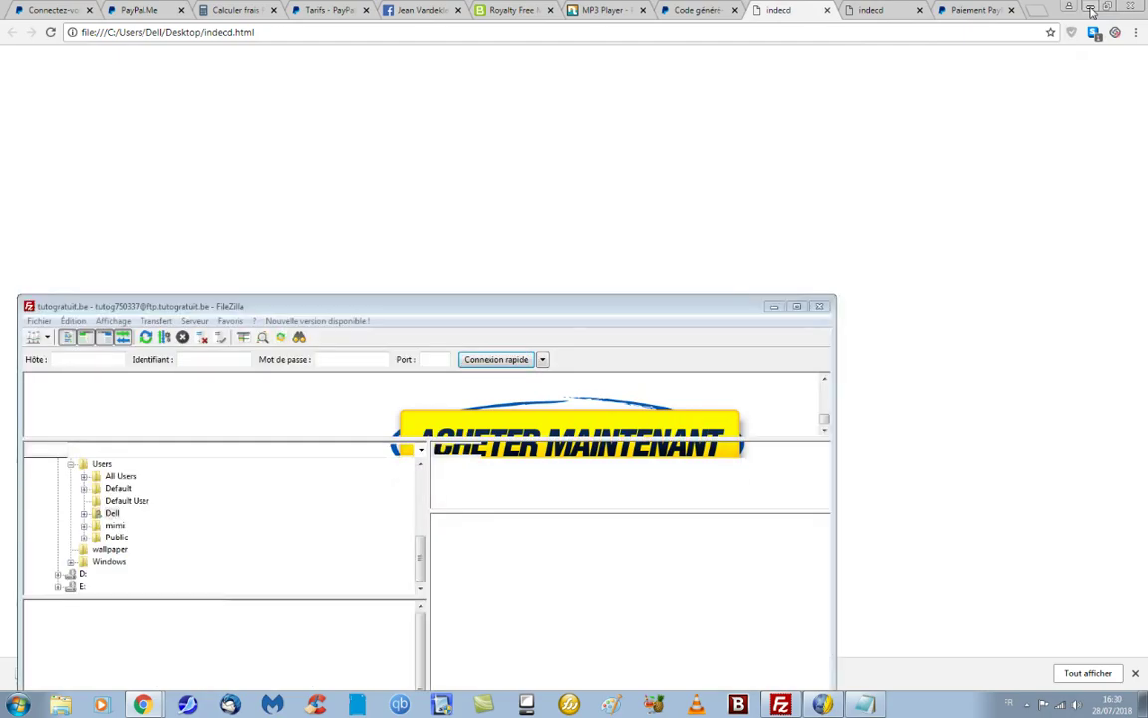
{"action": "left_click_drag", "start_coordinate": [682, 311], "coordinate": [882, 24]}
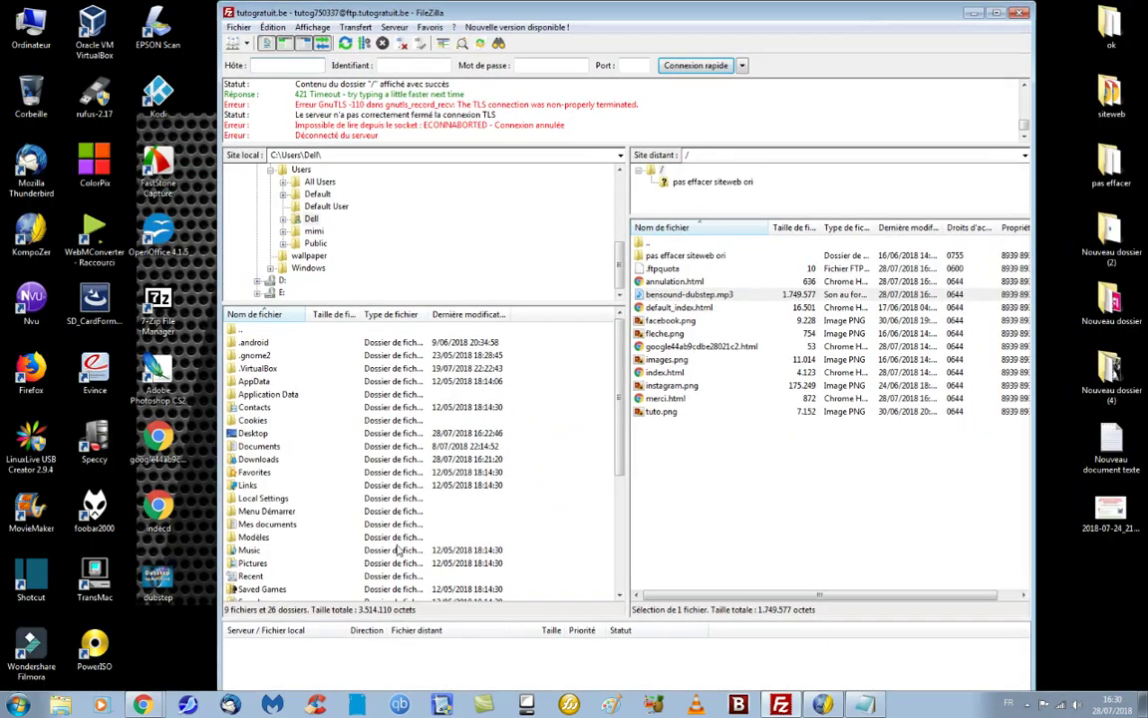
{"action": "left_click", "coordinate": [156, 586]}
{"action": "left_click_drag", "start_coordinate": [156, 586], "coordinate": [762, 482]}
{"action": "left_click_drag", "start_coordinate": [170, 513], "coordinate": [698, 454]}
{"action": "left_click_drag", "start_coordinate": [703, 18], "coordinate": [616, 18]}
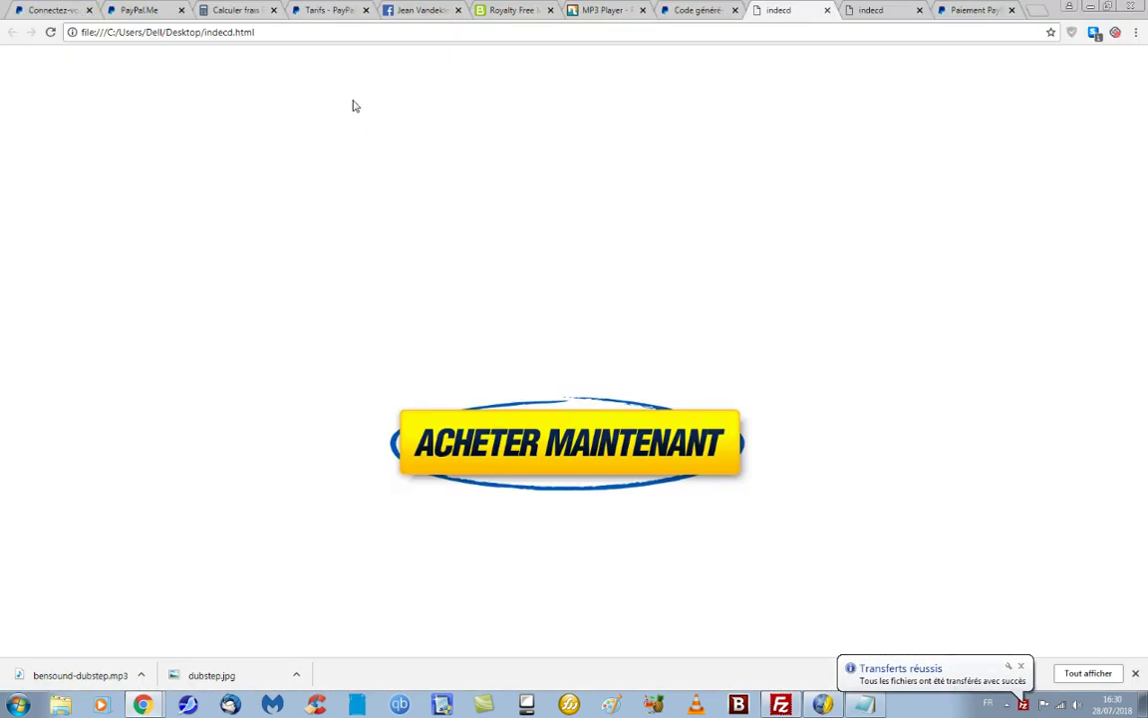
- Return to Chrome and close both tabs showing the local indecd page
{"action": "left_click", "coordinate": [862, 10]}
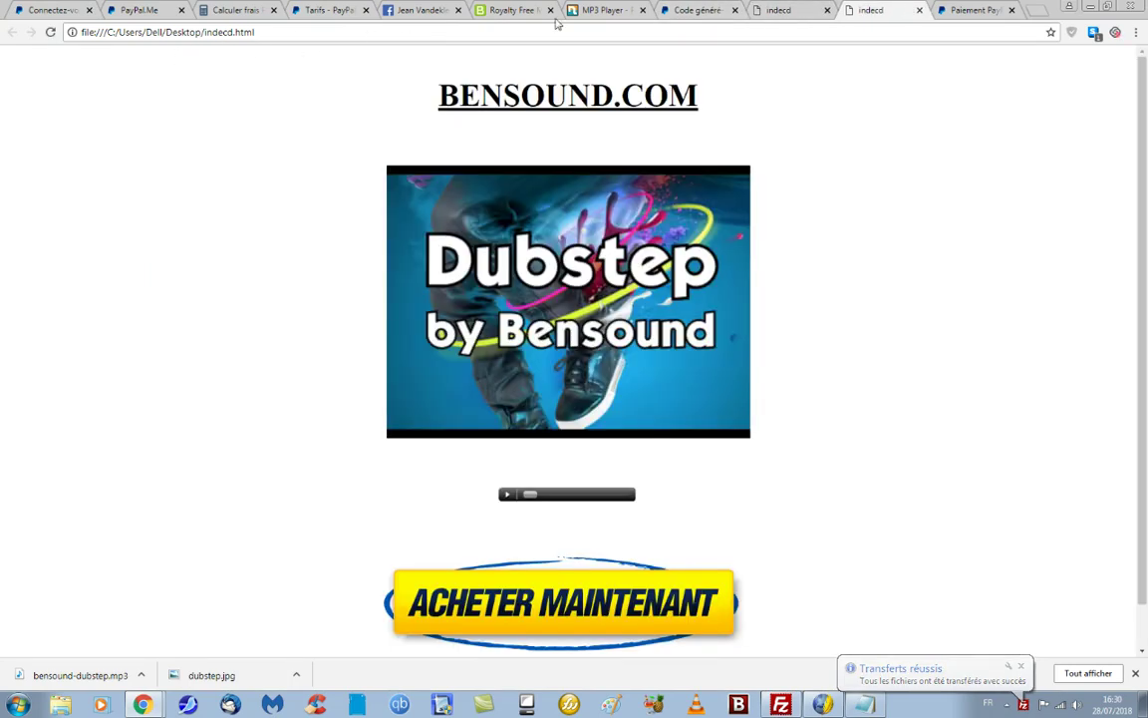
{"action": "left_click", "coordinate": [919, 10]}
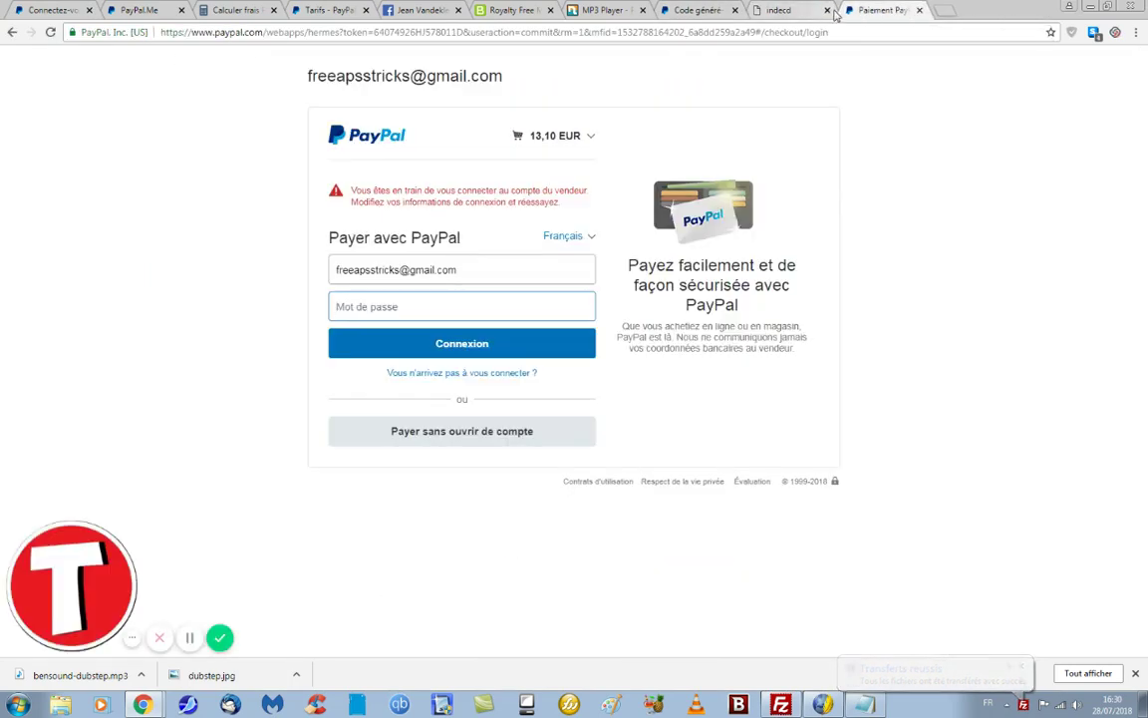
{"action": "left_click", "coordinate": [827, 10]}
{"action": "key", "text": "ctrl+t"}
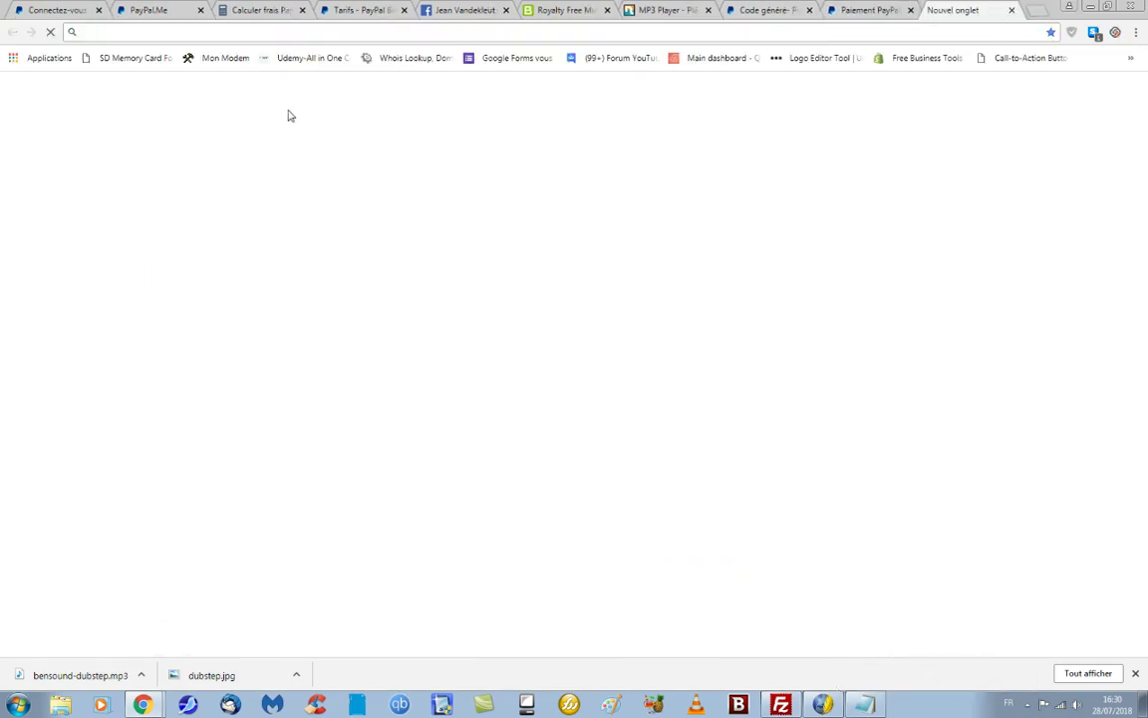
{"action": "type", "text": "www."}
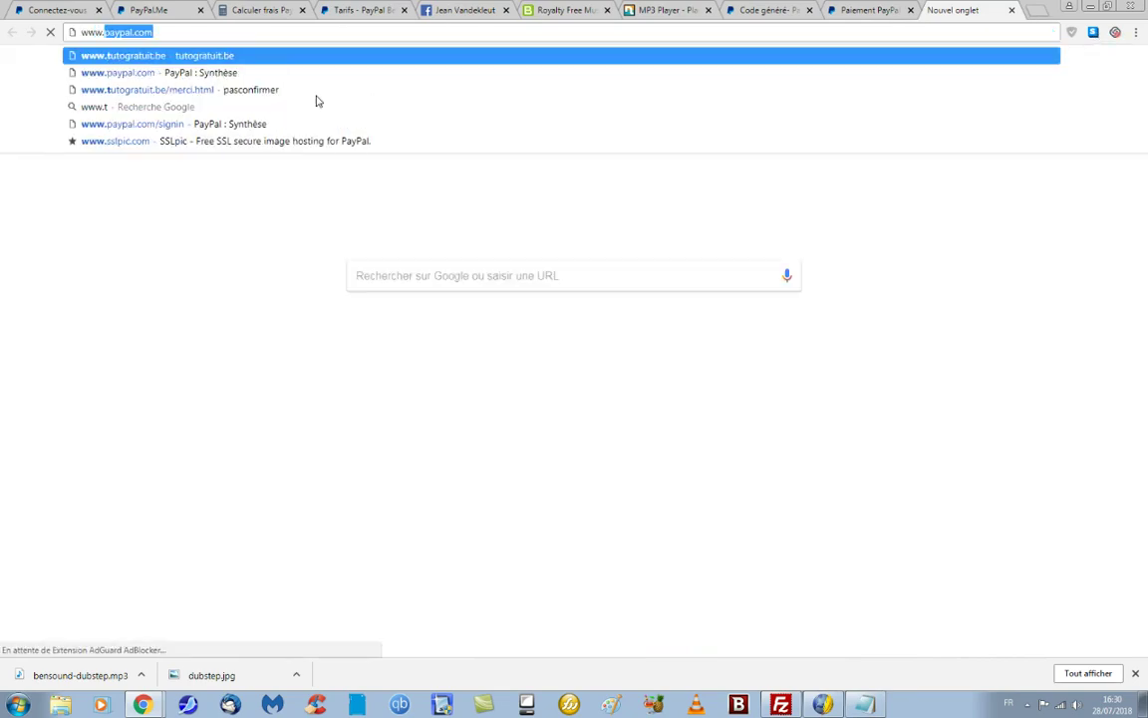
{"action": "type", "text": "tutogratuit."}
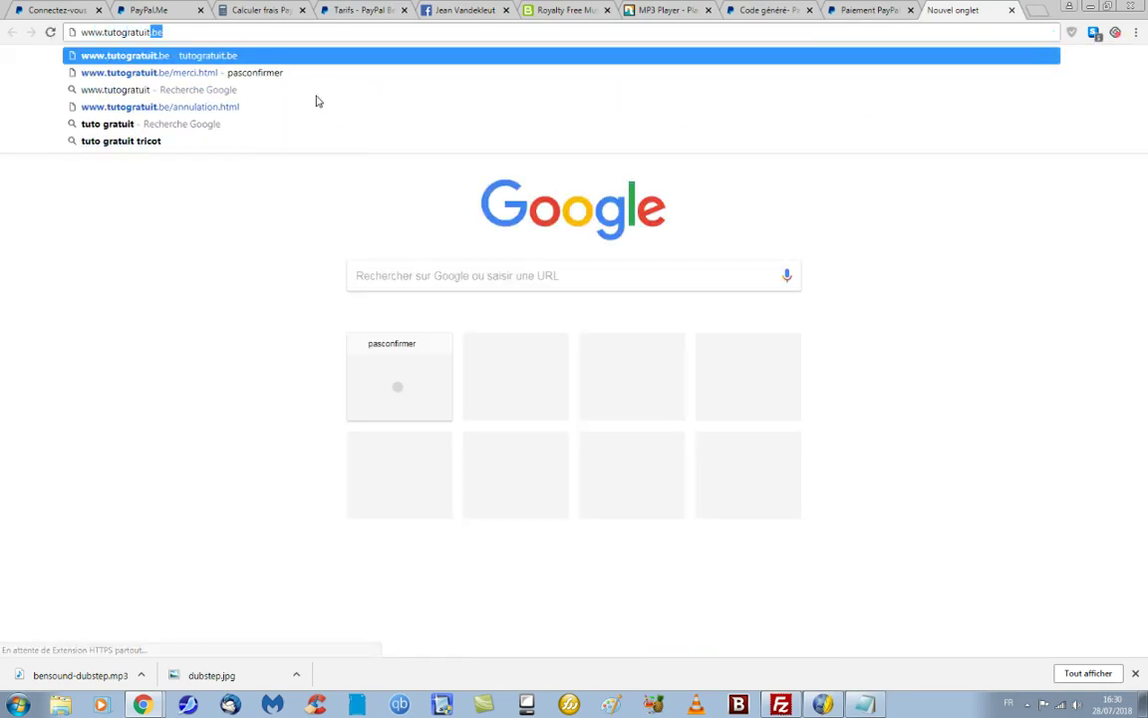
{"action": "type", "text": "be/"}
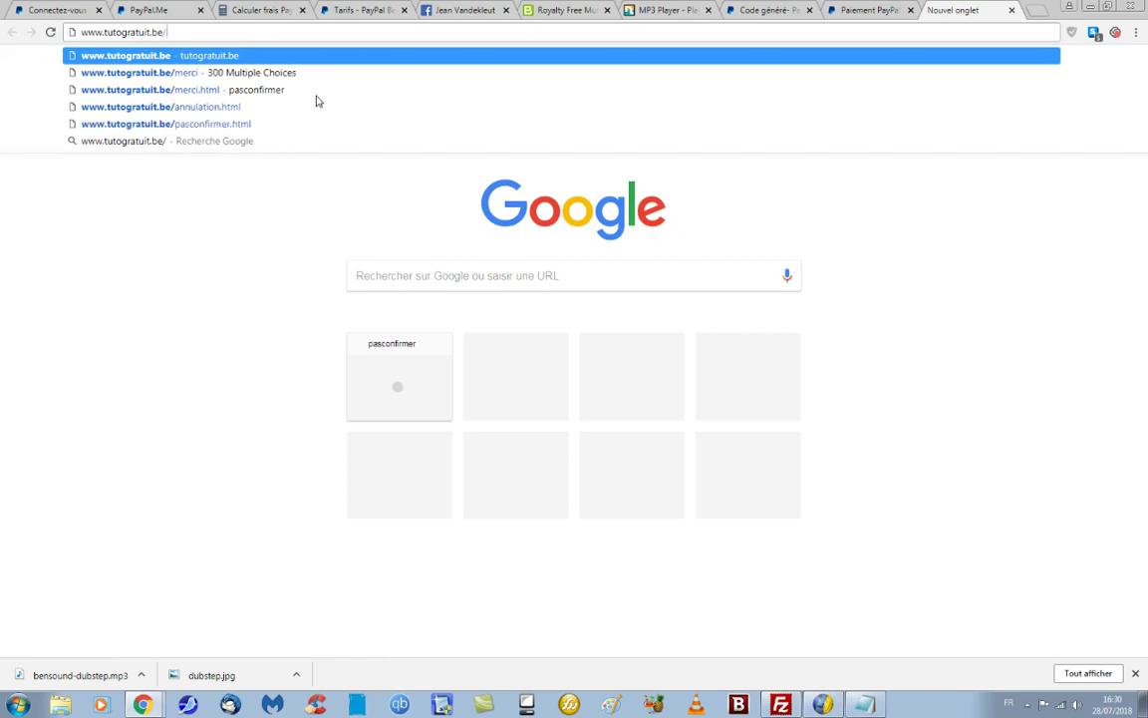
{"action": "type", "text": "incd."}
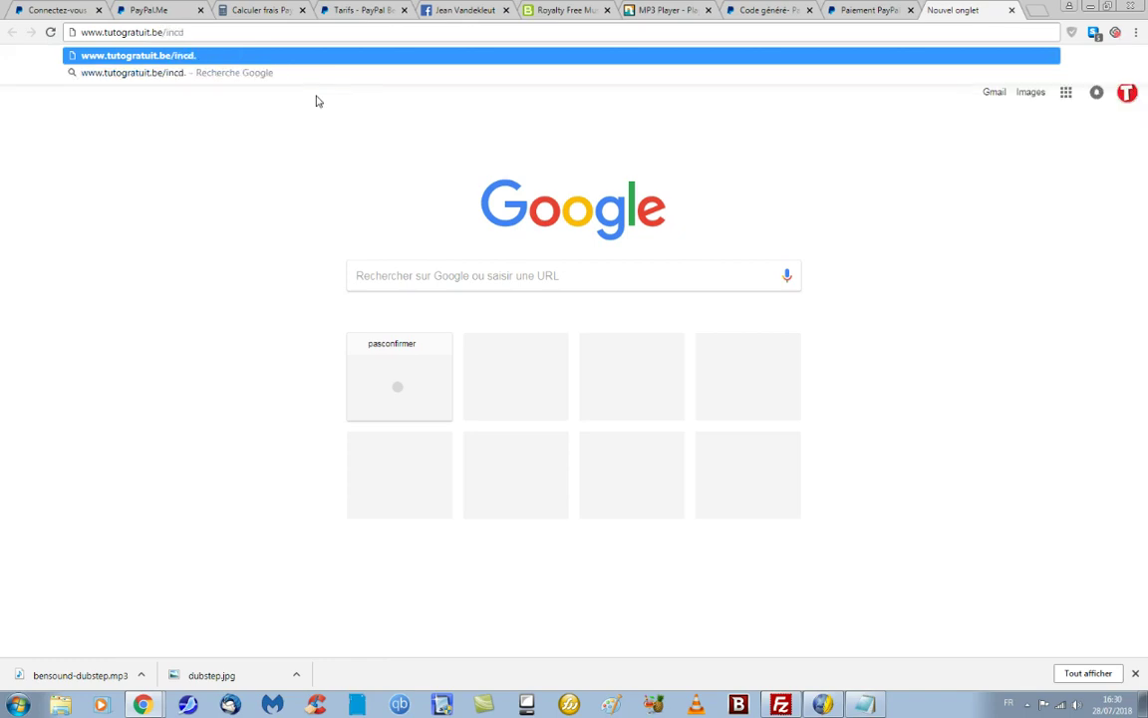
{"action": "type", "text": "html"}
{"action": "key", "text": "Return"}
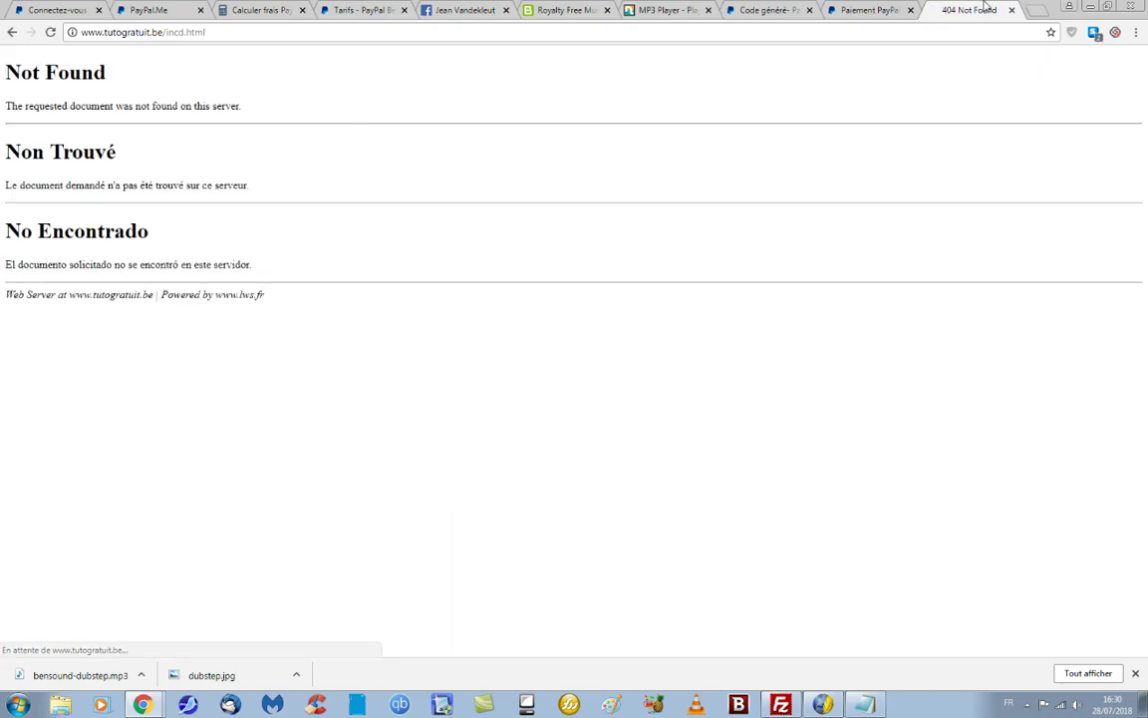
- Minimise Chrome and FileZilla and check the exact name of the indecd file on the desktop
{"action": "left_click", "coordinate": [1090, 7]}
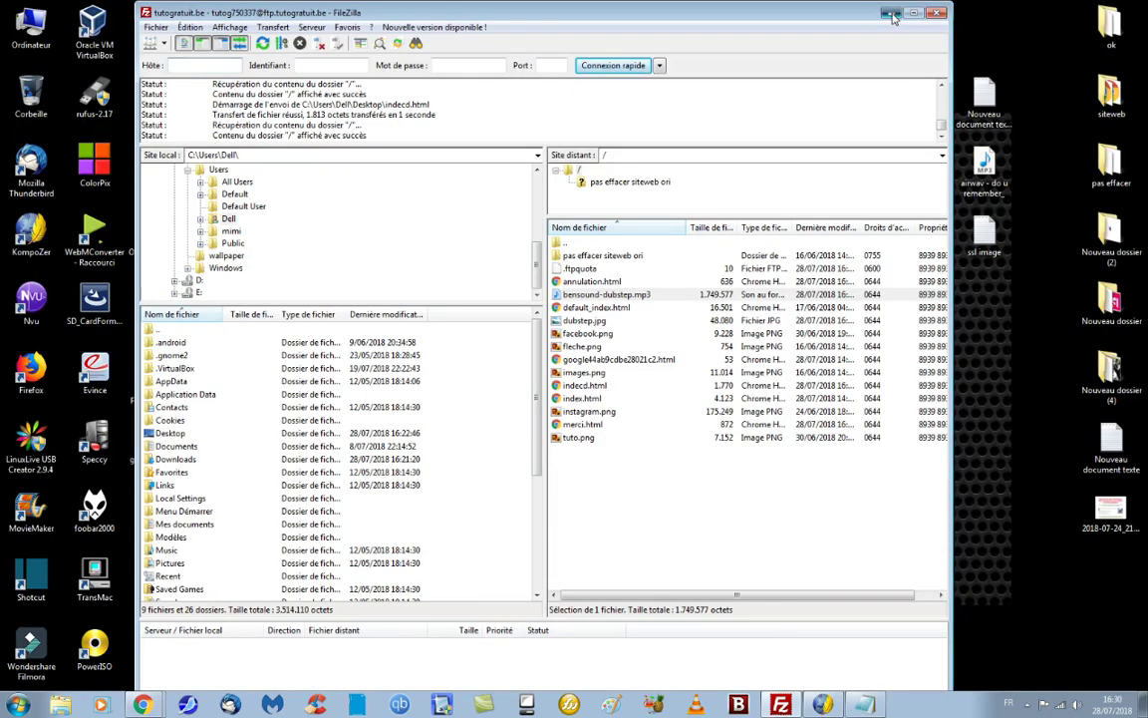
{"action": "left_click", "coordinate": [892, 14]}
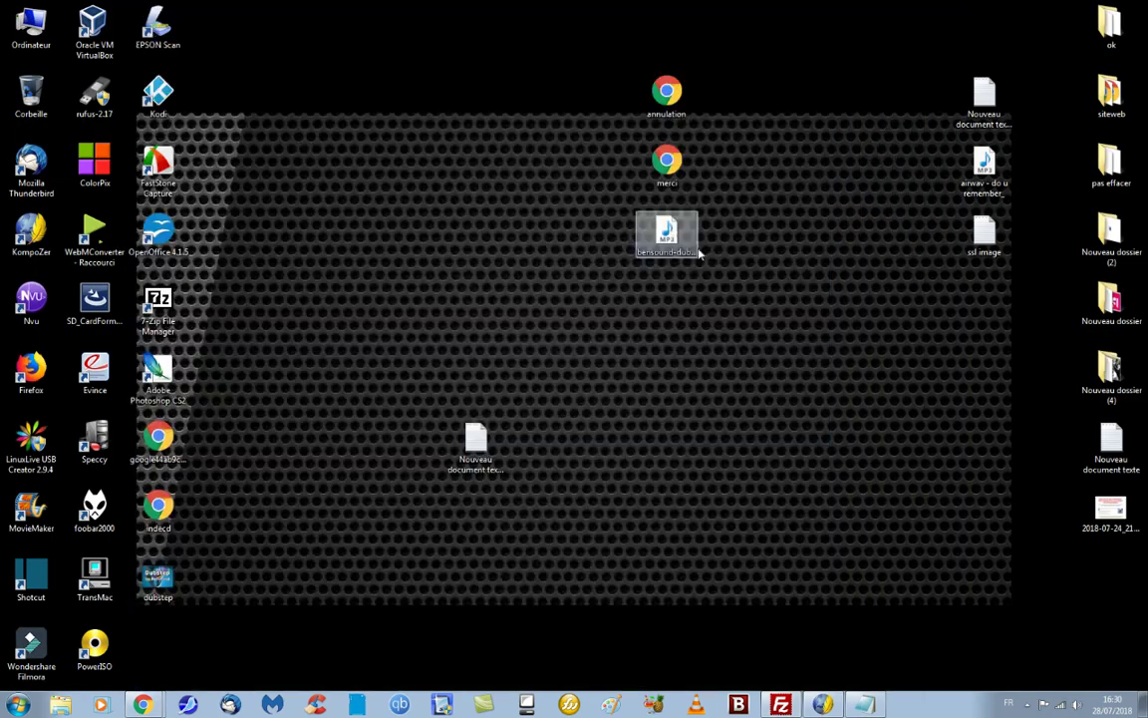
{"action": "right_click", "coordinate": [165, 534]}
{"action": "left_click", "coordinate": [197, 496]}
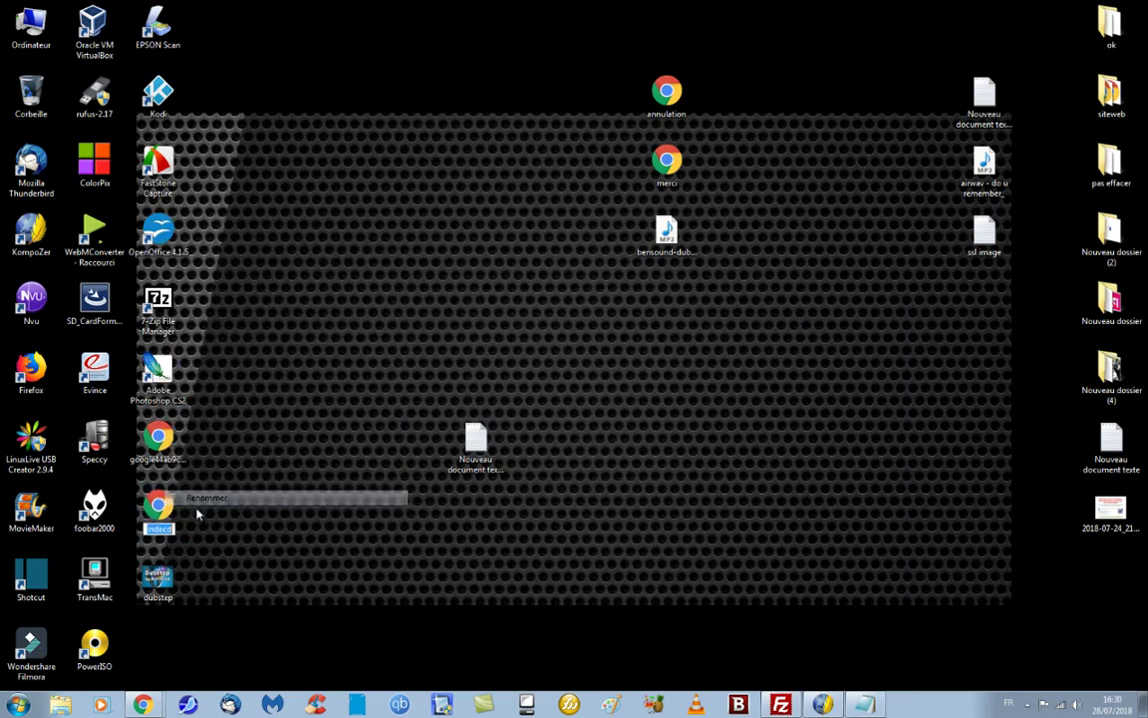
{"action": "right_click", "coordinate": [169, 525]}
{"action": "left_click", "coordinate": [237, 383]}
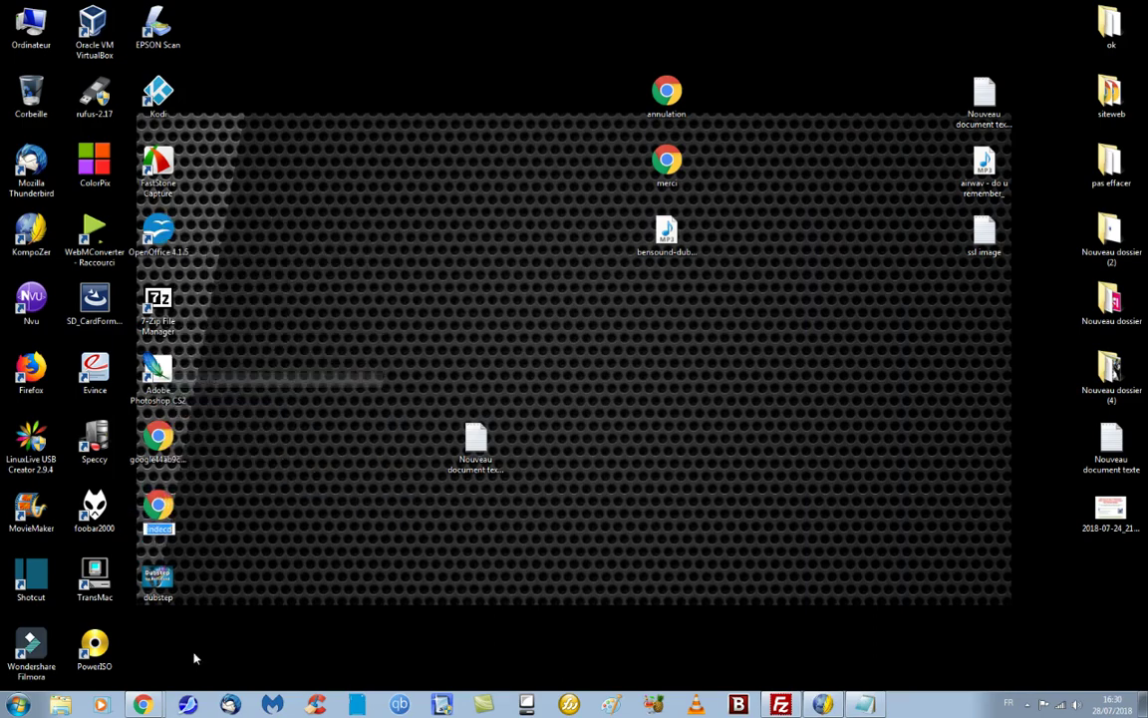
{"action": "left_click", "coordinate": [146, 706]}
{"action": "left_click", "coordinate": [154, 651]}
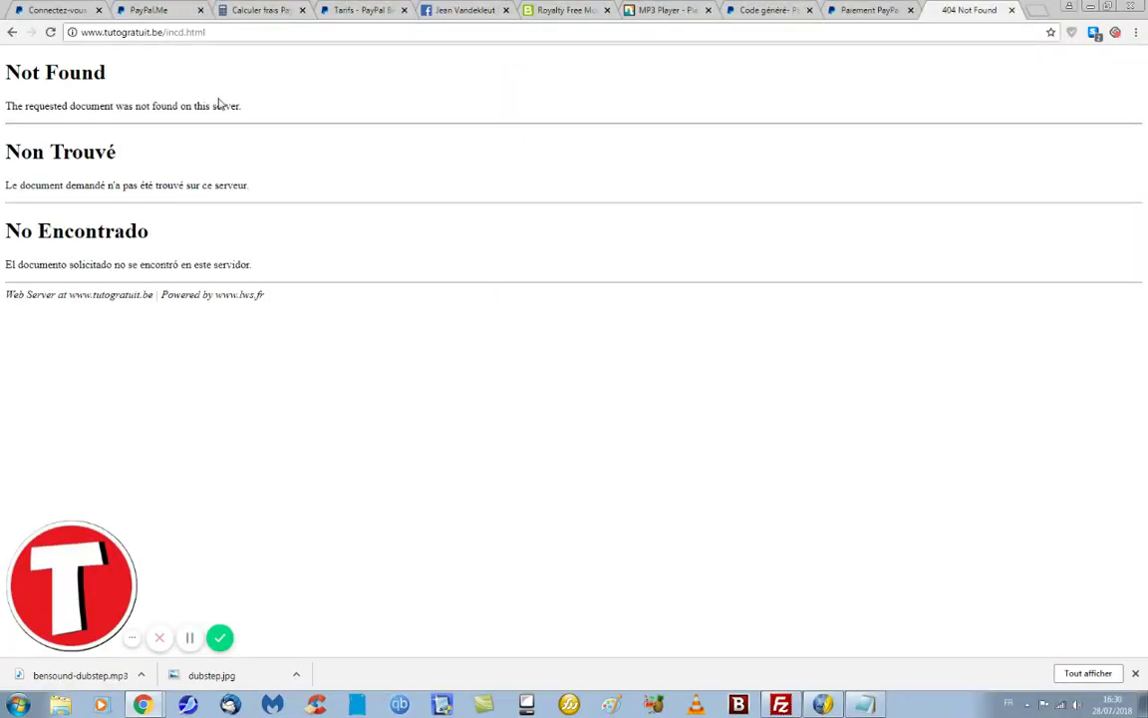
{"action": "left_click", "coordinate": [174, 31]}
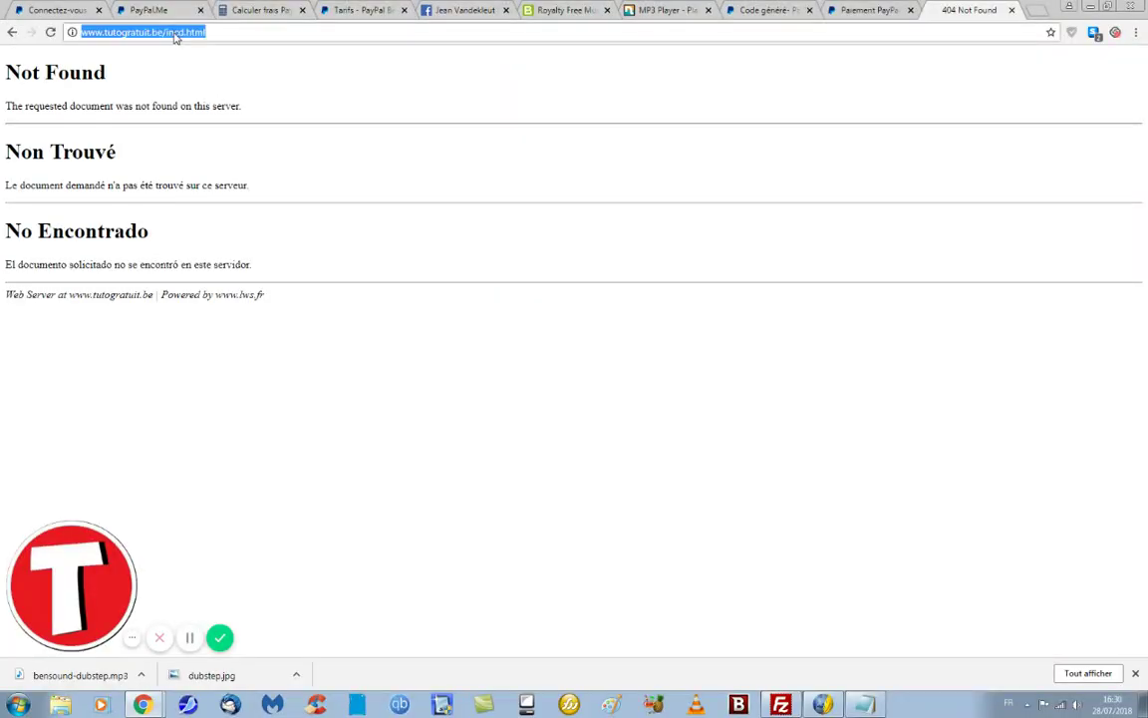
{"action": "left_click", "coordinate": [176, 33]}
{"action": "type", "text": "e"}
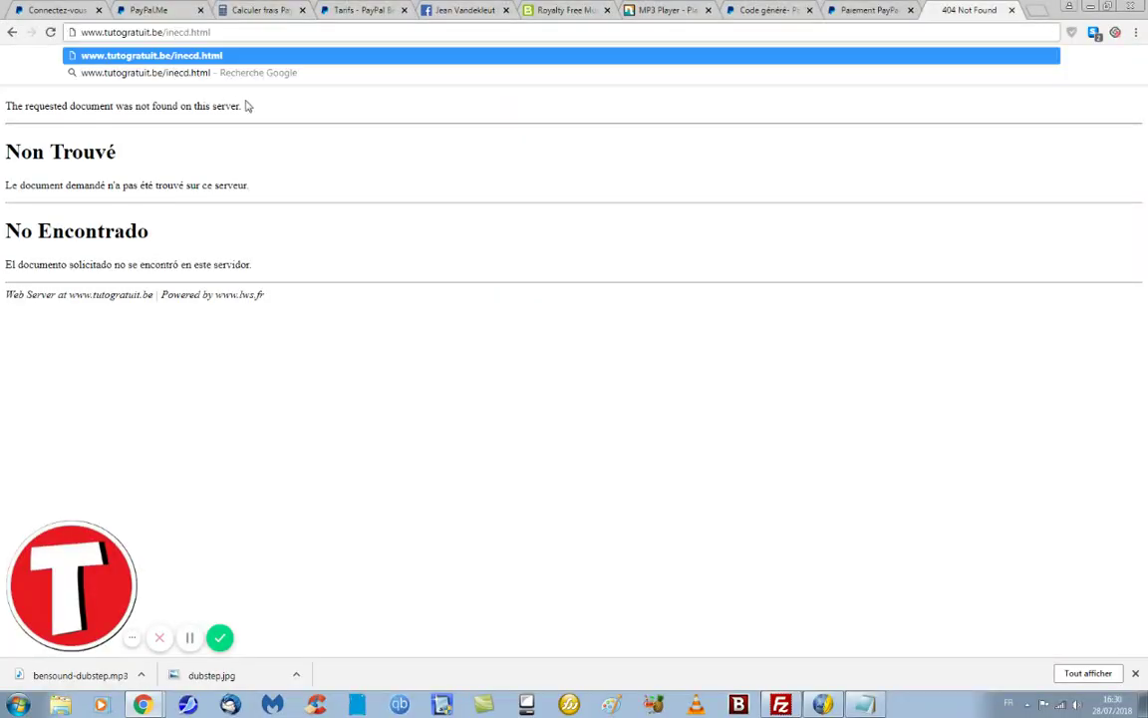
{"action": "key", "text": "Return"}
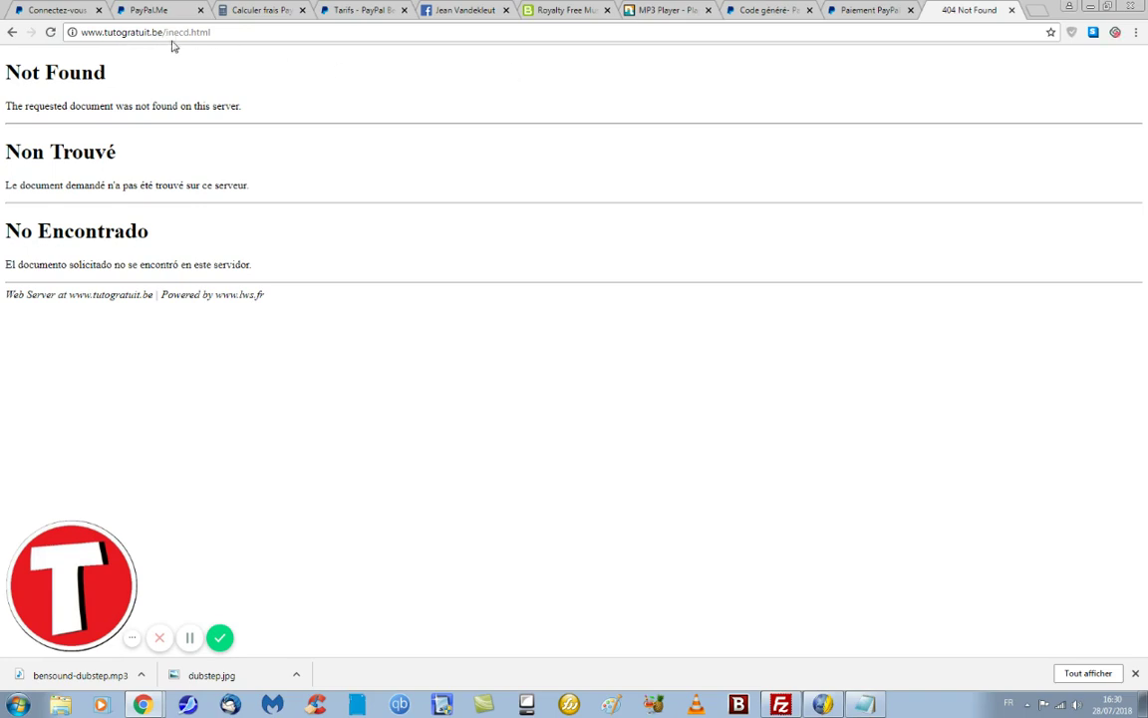
- Open the indecd page from the desktop and copy the file name indecd.html from its address
{"action": "left_click", "coordinate": [1092, 7]}
{"action": "double_click", "coordinate": [157, 508]}
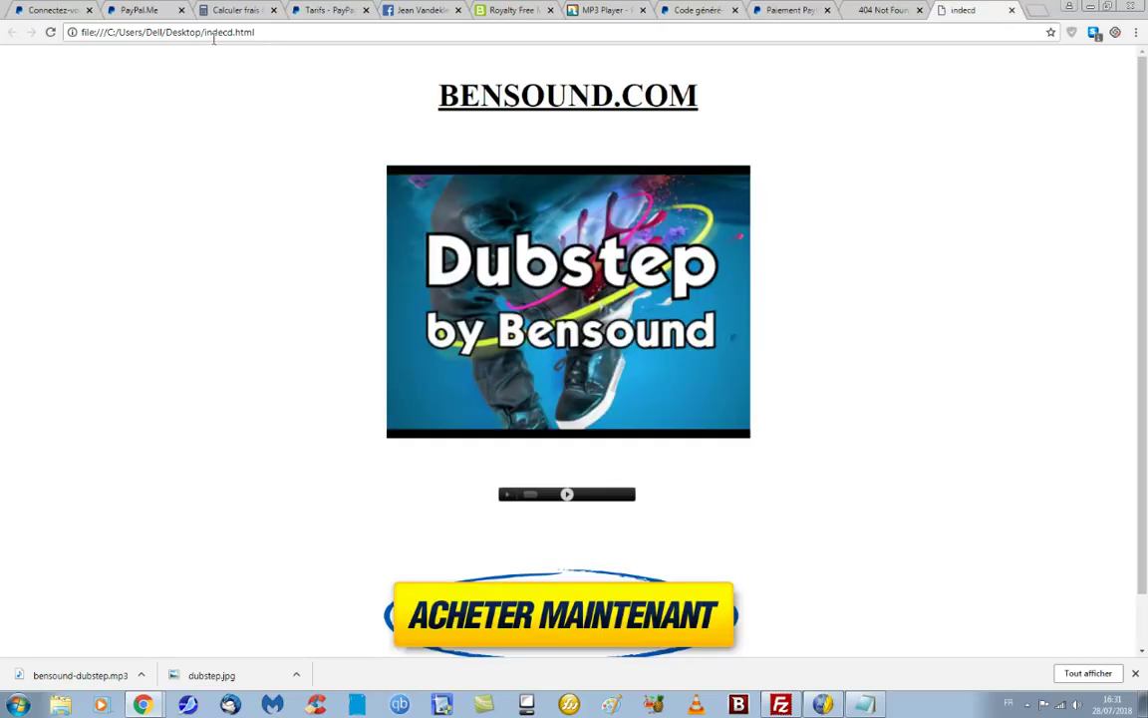
{"action": "left_click_drag", "start_coordinate": [258, 32], "coordinate": [208, 32]}
{"action": "right_click", "coordinate": [220, 36]}
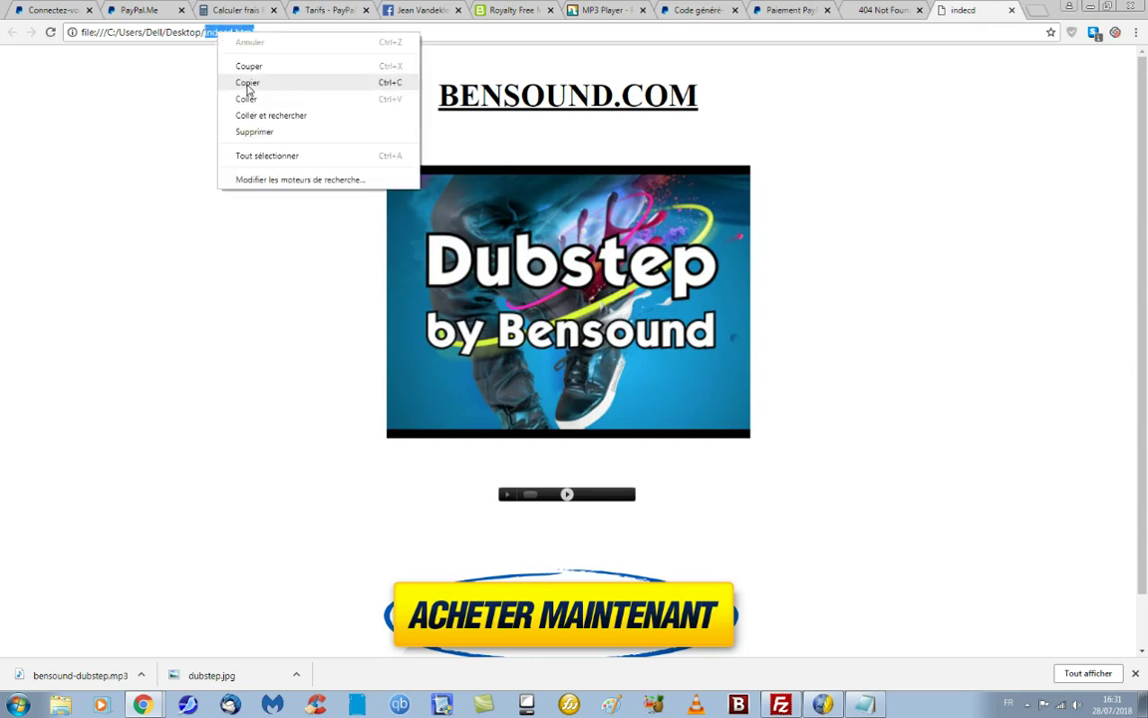
{"action": "left_click", "coordinate": [225, 83]}
{"action": "left_click", "coordinate": [878, 11]}
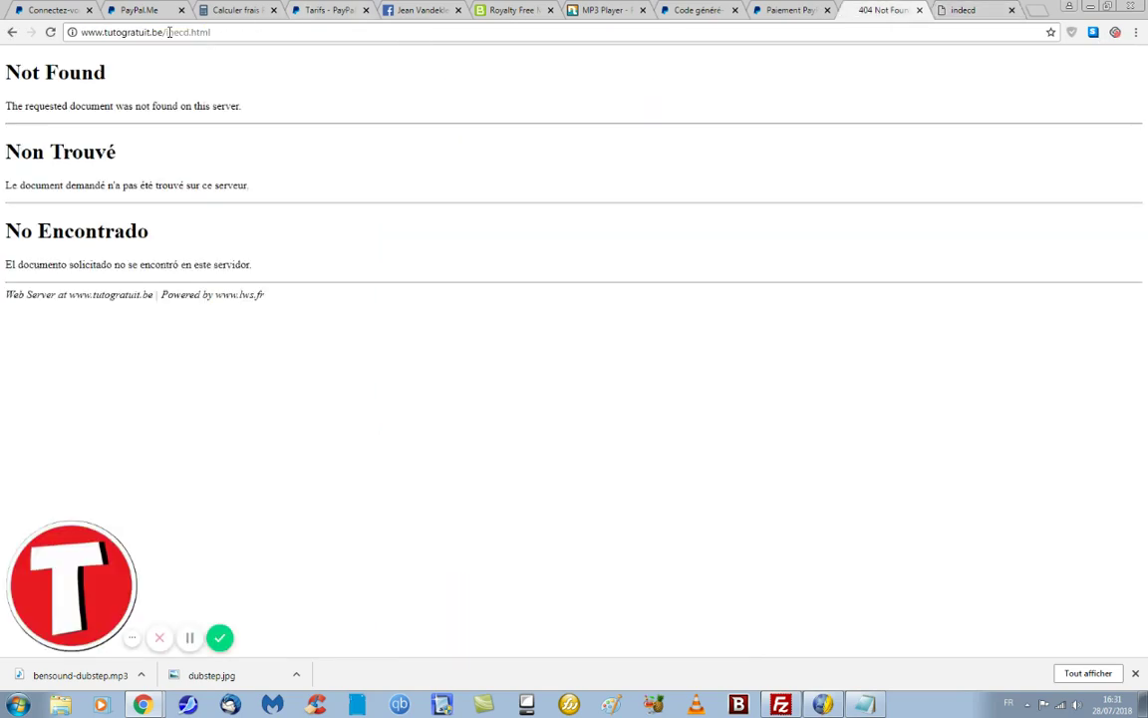
{"action": "left_click_drag", "start_coordinate": [169, 32], "coordinate": [259, 31]}
{"action": "key", "text": "BackSpace"}
{"action": "right_click", "coordinate": [225, 35]}
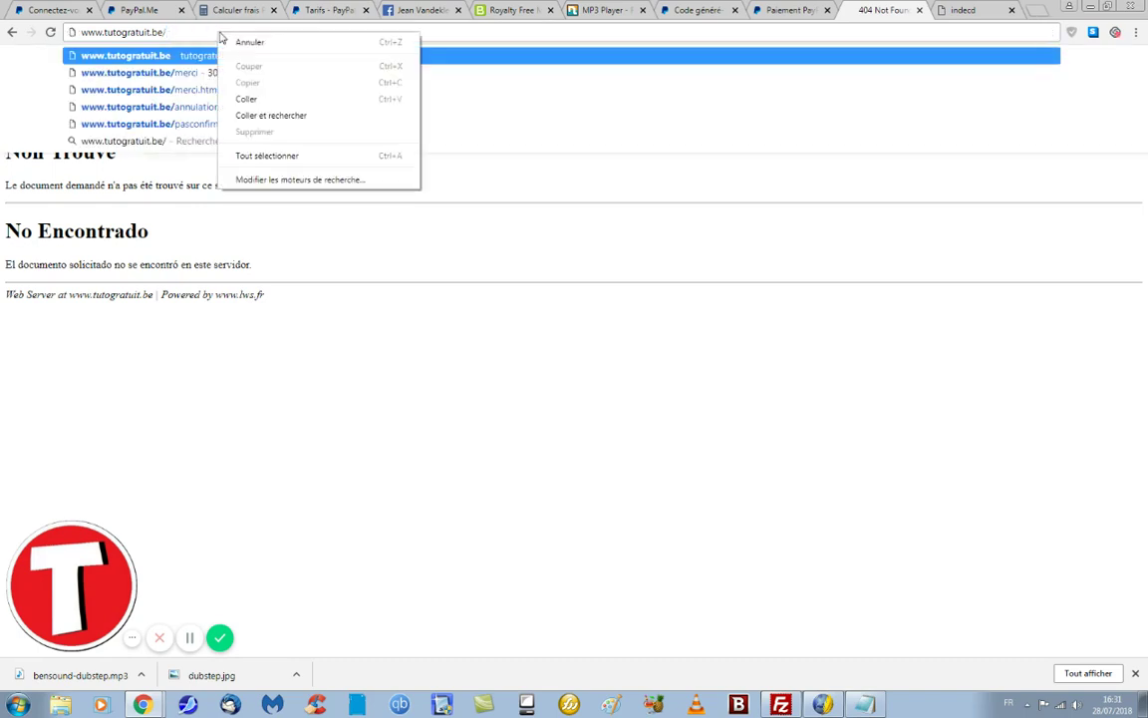
{"action": "left_click", "coordinate": [257, 99]}
{"action": "key", "text": "Return"}
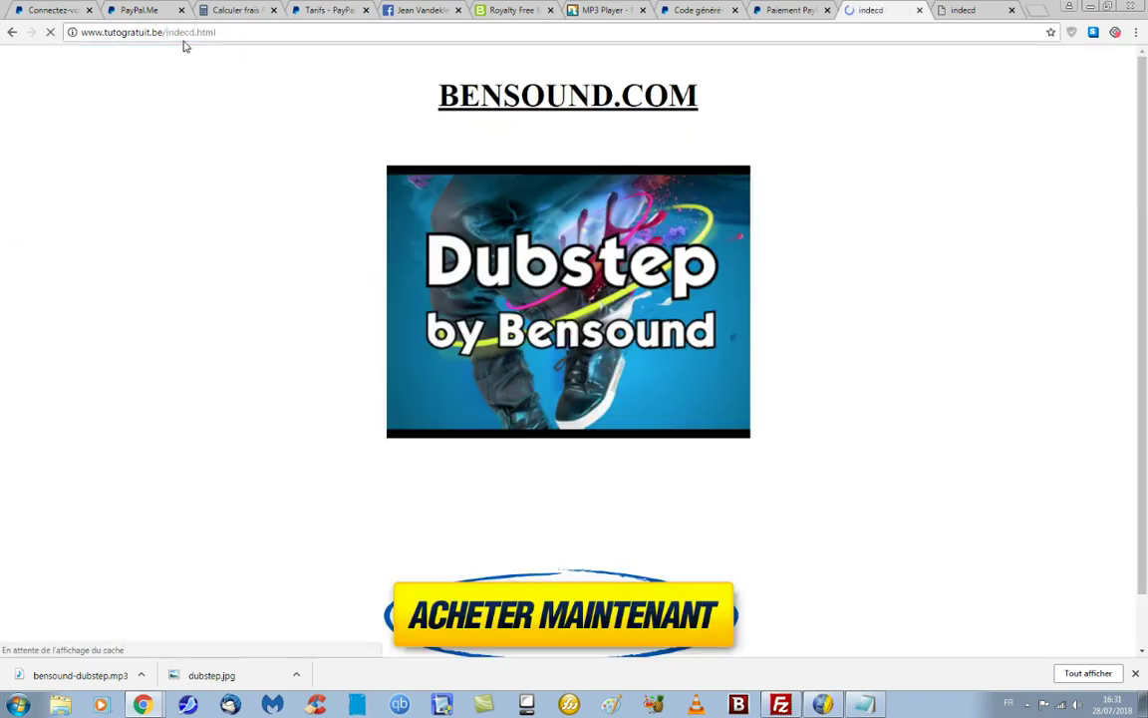
- Allow Flash to run on the online indecd page for the audio player below the Dubstep image
{"action": "left_click", "coordinate": [273, 30]}
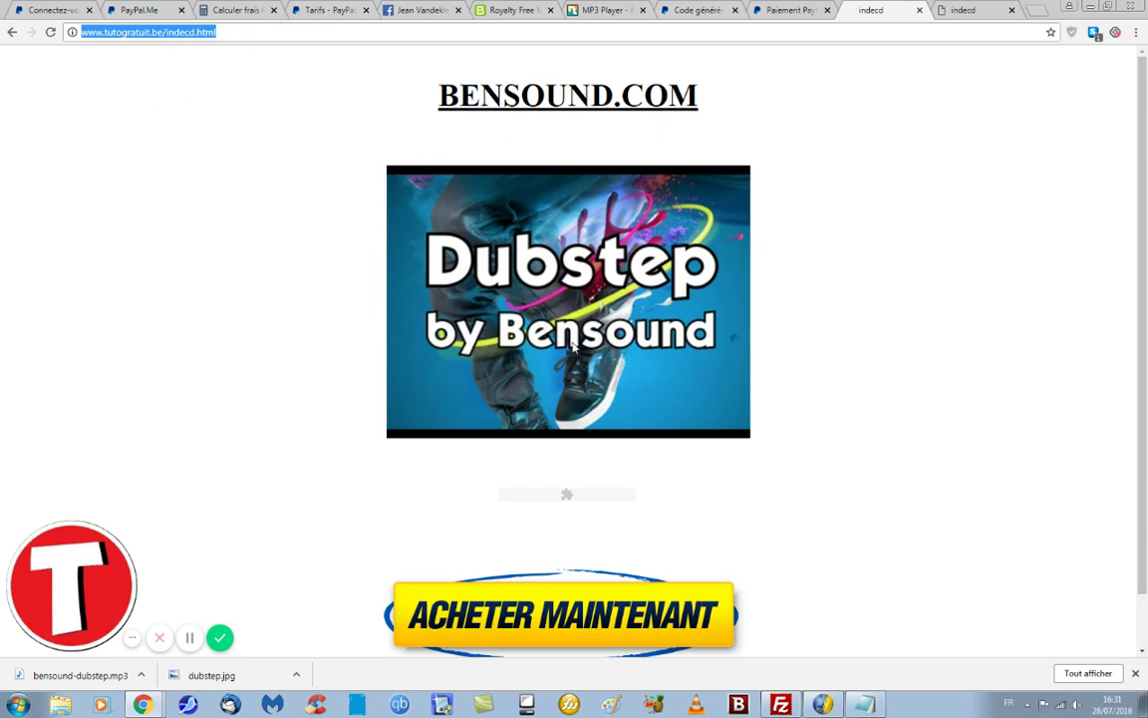
{"action": "scroll", "coordinate": [427, 341], "scroll_direction": "down", "scroll_amount": 1}
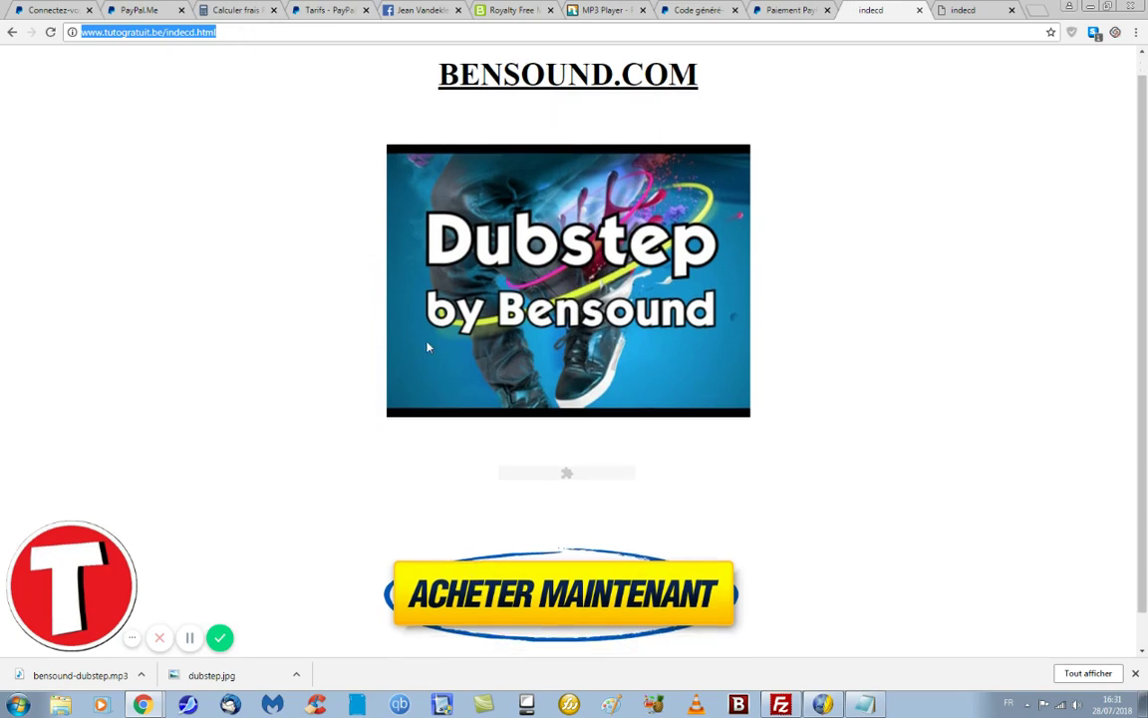
{"action": "left_click", "coordinate": [568, 439]}
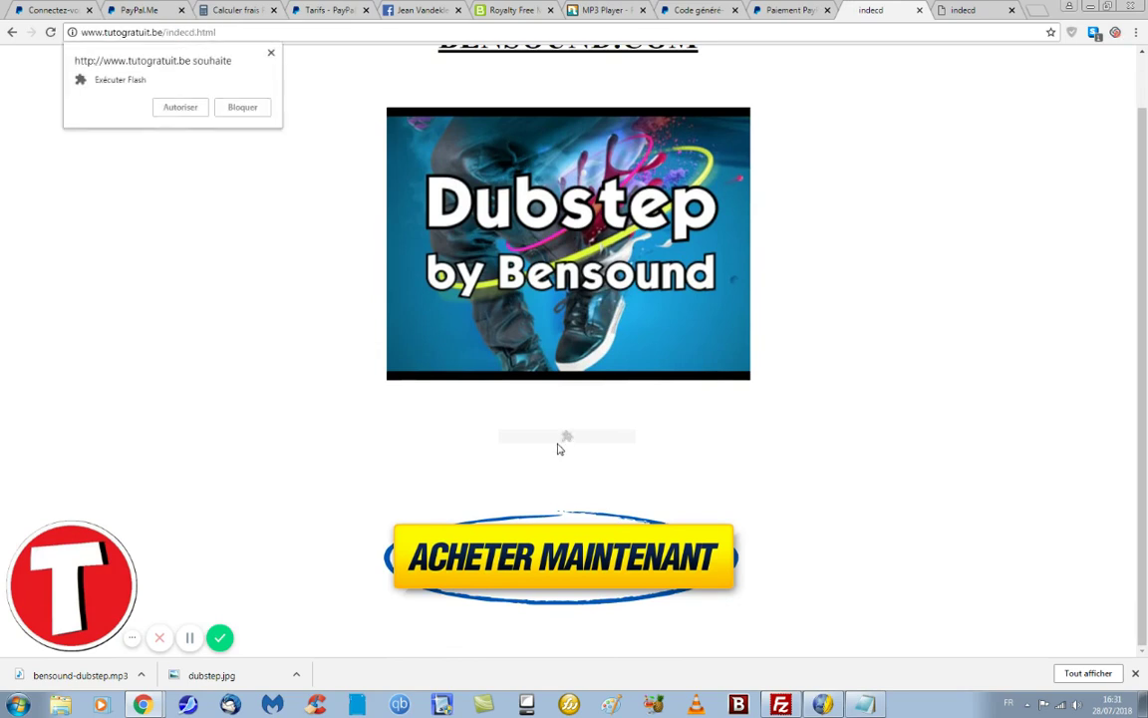
{"action": "left_click", "coordinate": [200, 109]}
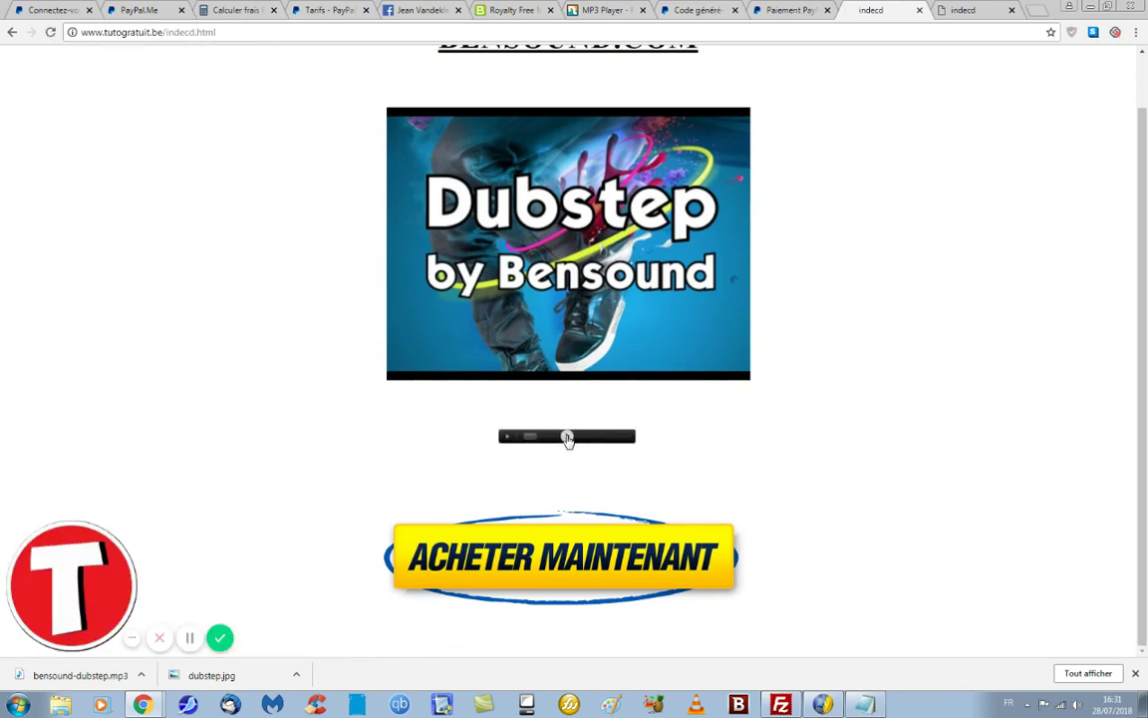
- Examine the Colors and General settings of the MP3 Player generator, including the help for the width option
{"action": "left_click", "coordinate": [601, 10]}
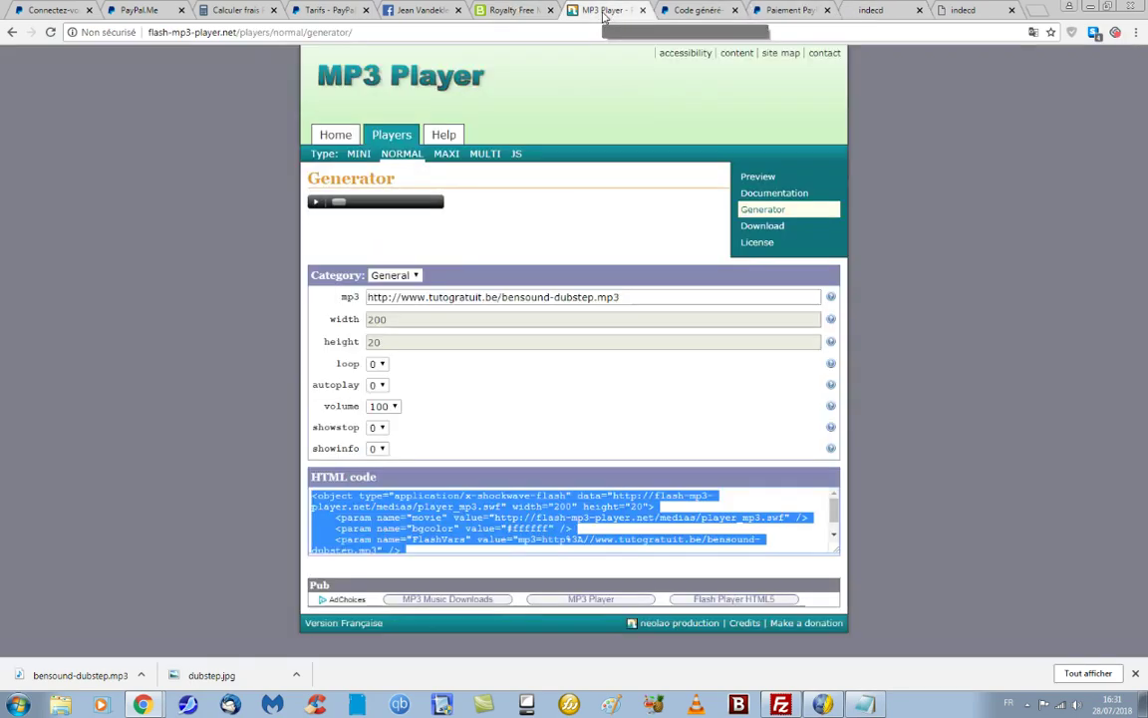
{"action": "left_click", "coordinate": [413, 277]}
{"action": "left_click", "coordinate": [386, 301]}
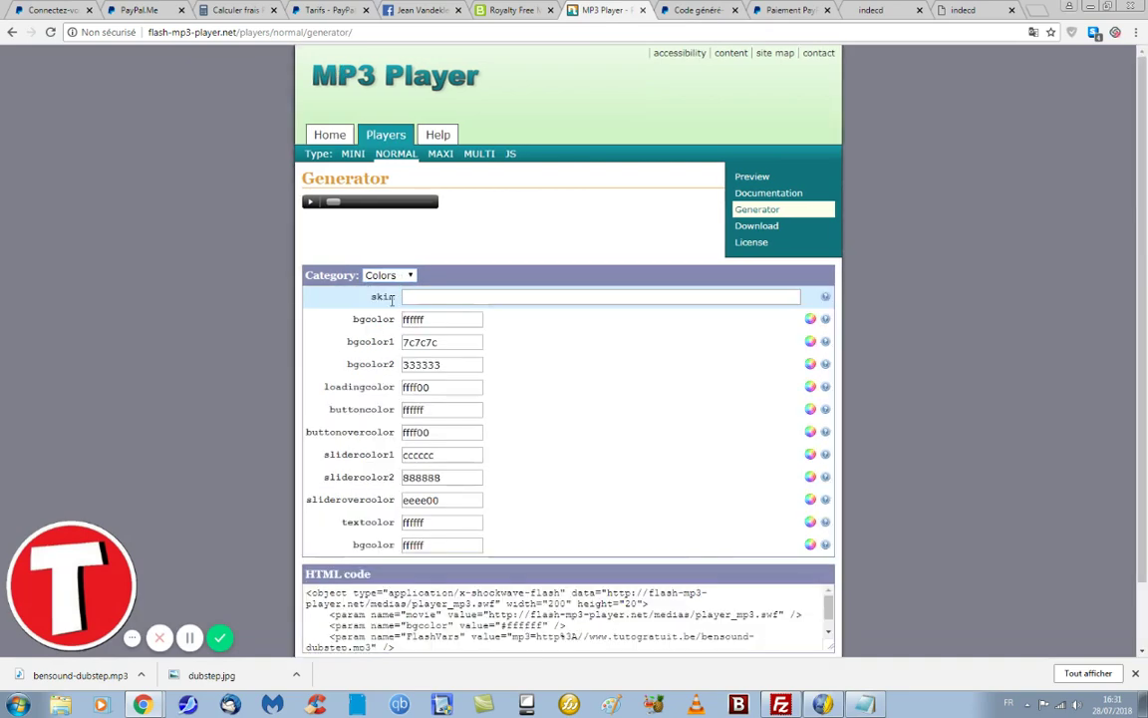
{"action": "scroll", "coordinate": [418, 449], "scroll_direction": "down", "scroll_amount": 1}
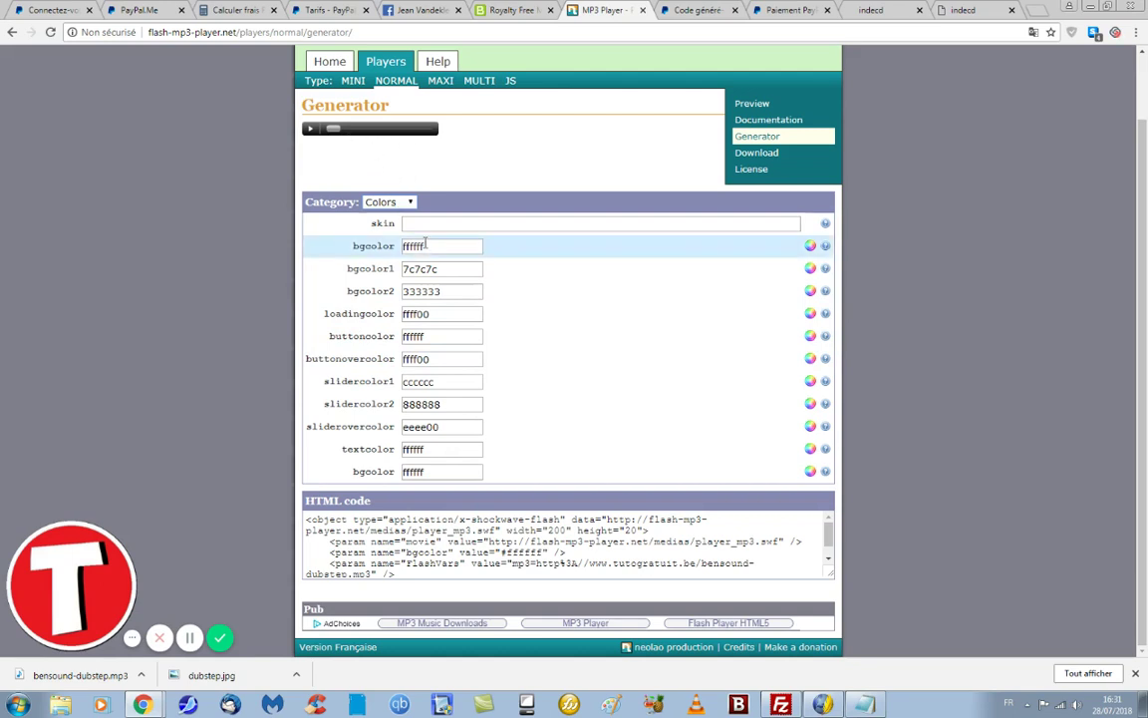
{"action": "left_click", "coordinate": [394, 202]}
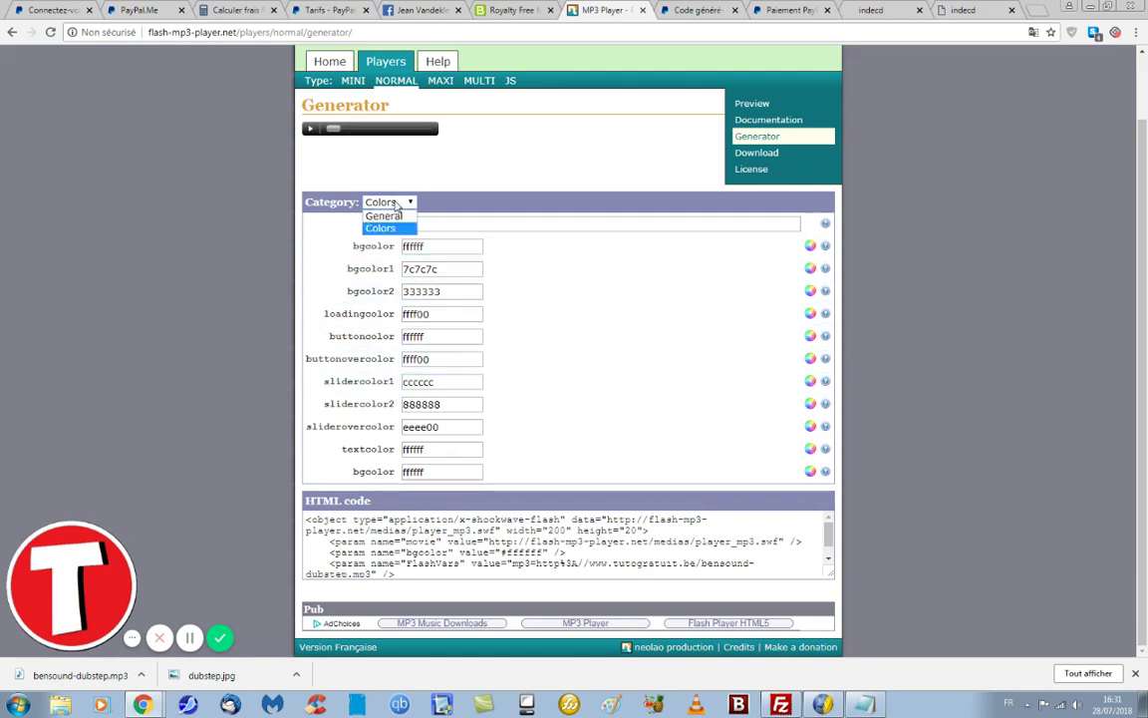
{"action": "left_click", "coordinate": [387, 215]}
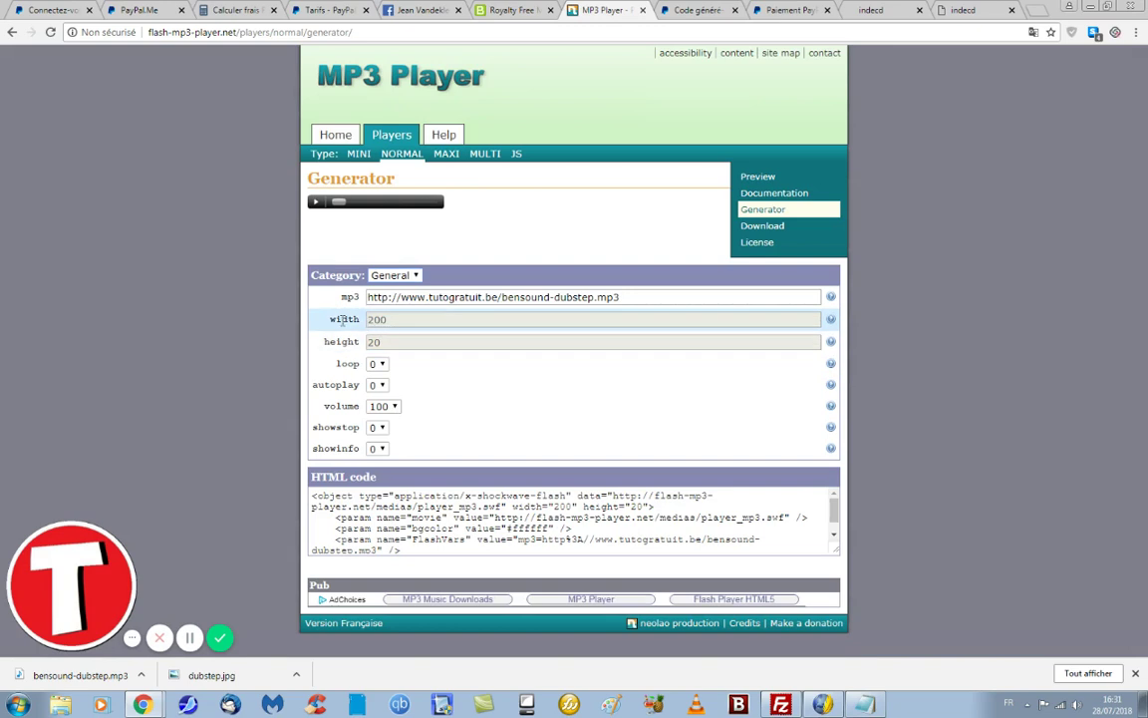
{"action": "mouse_move", "coordinate": [831, 321]}
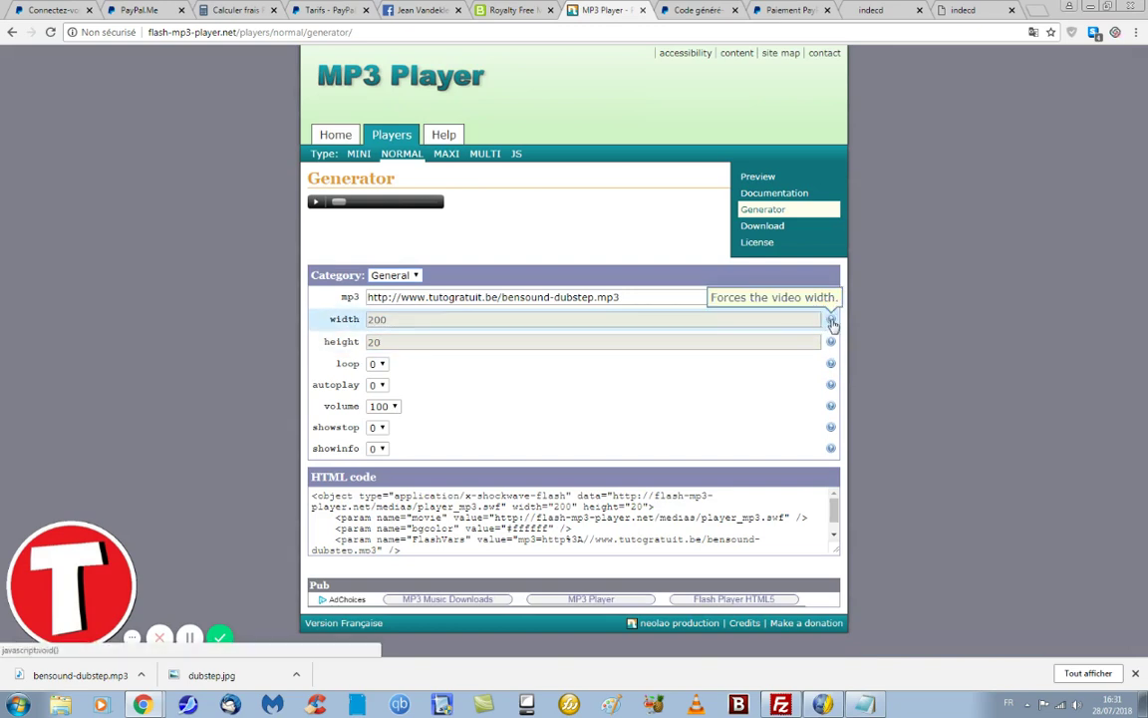
- Select and copy the HTML code produced by the MP3 Player generator
{"action": "double_click", "coordinate": [376, 320]}
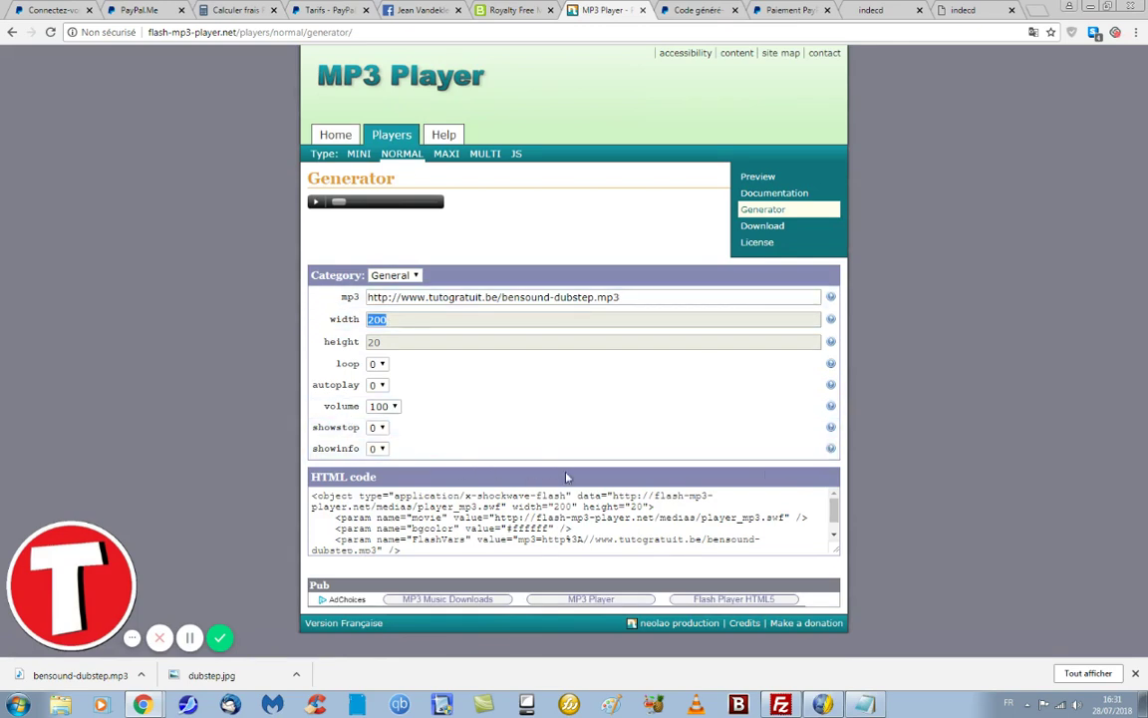
{"action": "left_click", "coordinate": [834, 538]}
{"action": "scroll", "coordinate": [582, 533], "scroll_direction": "up", "scroll_amount": 1}
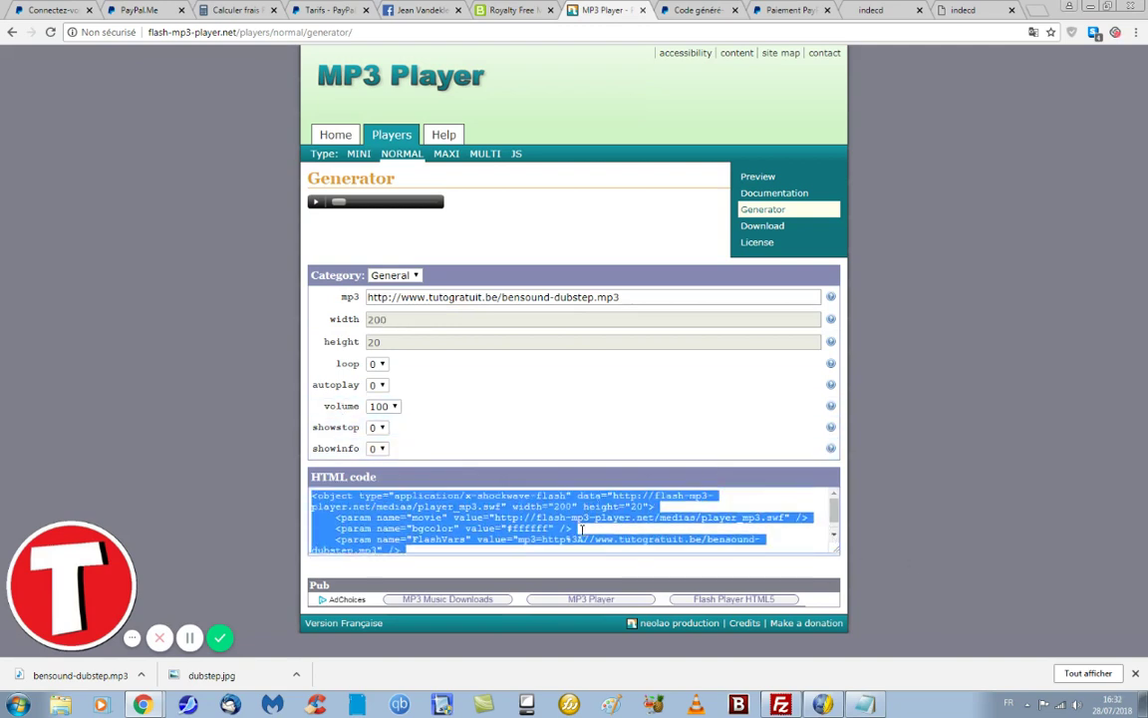
{"action": "right_click", "coordinate": [538, 519]}
{"action": "left_click", "coordinate": [565, 533]}
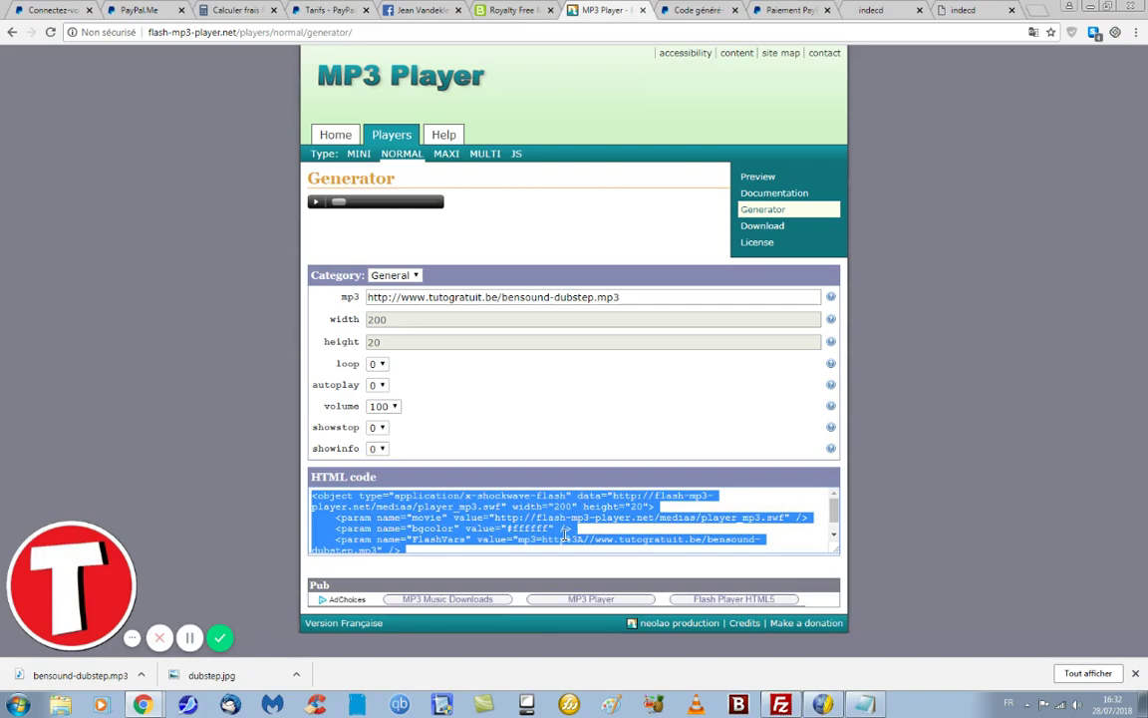
- Switch to the Notepad file with the player code and set the object's height to 60 and width to 325
{"action": "left_click", "coordinate": [1089, 7]}
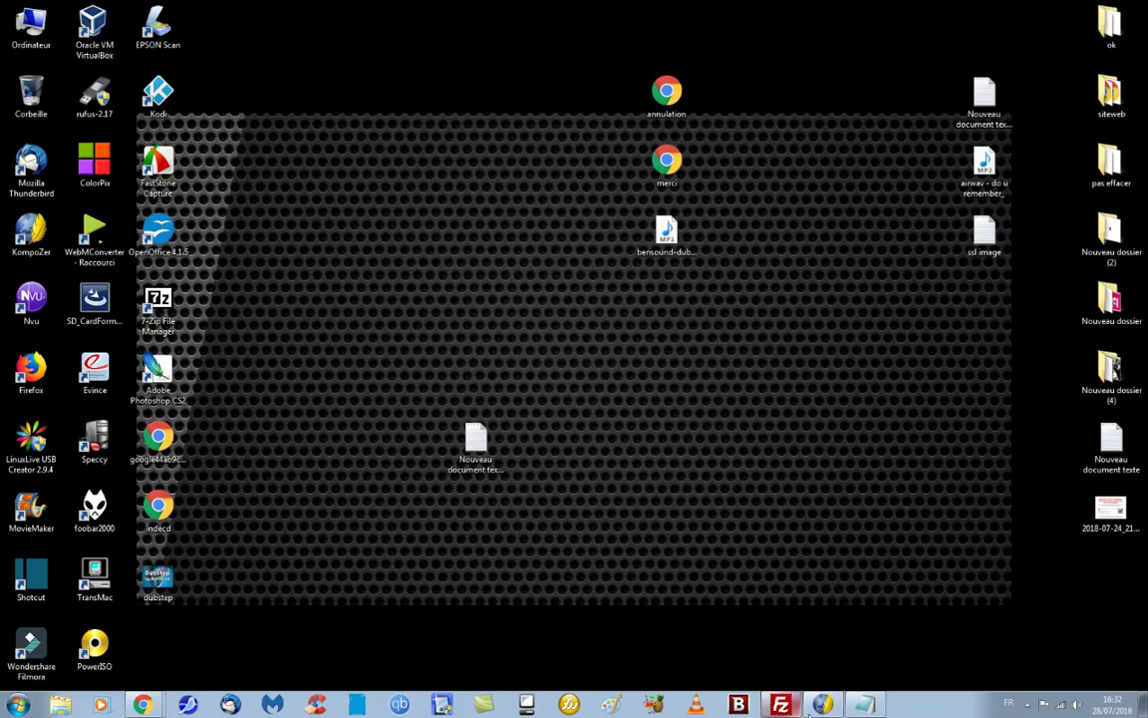
{"action": "left_click", "coordinate": [868, 705]}
{"action": "left_click", "coordinate": [397, 248]}
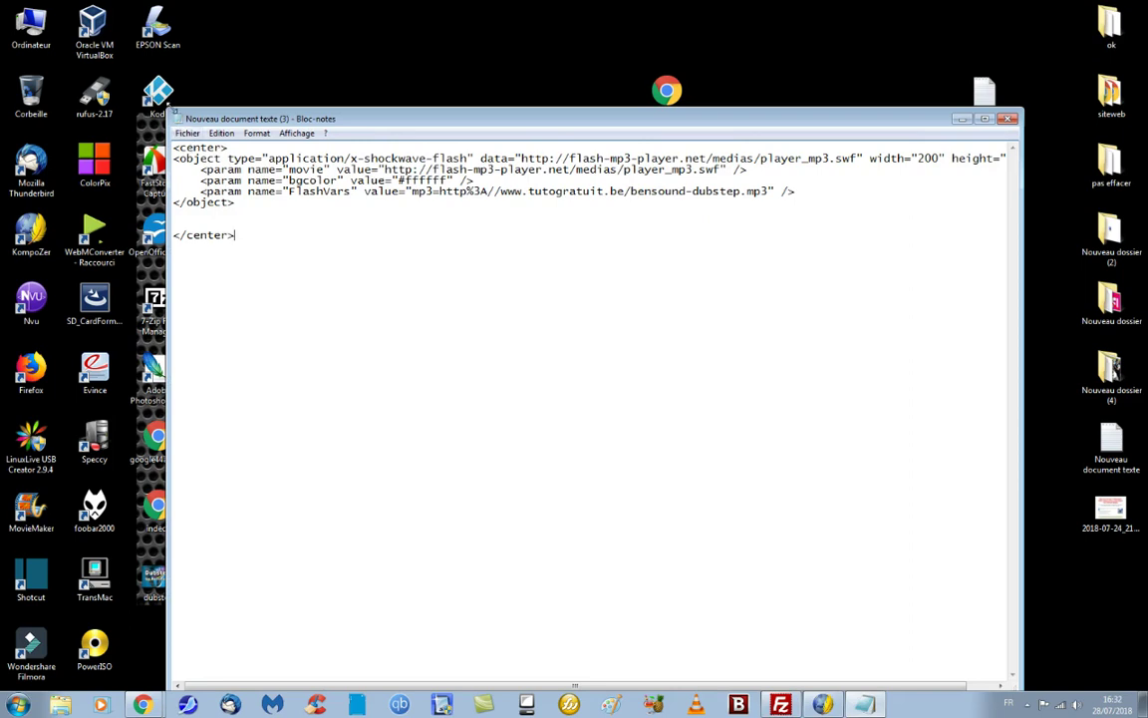
{"action": "left_click_drag", "start_coordinate": [167, 112], "coordinate": [34, 12]}
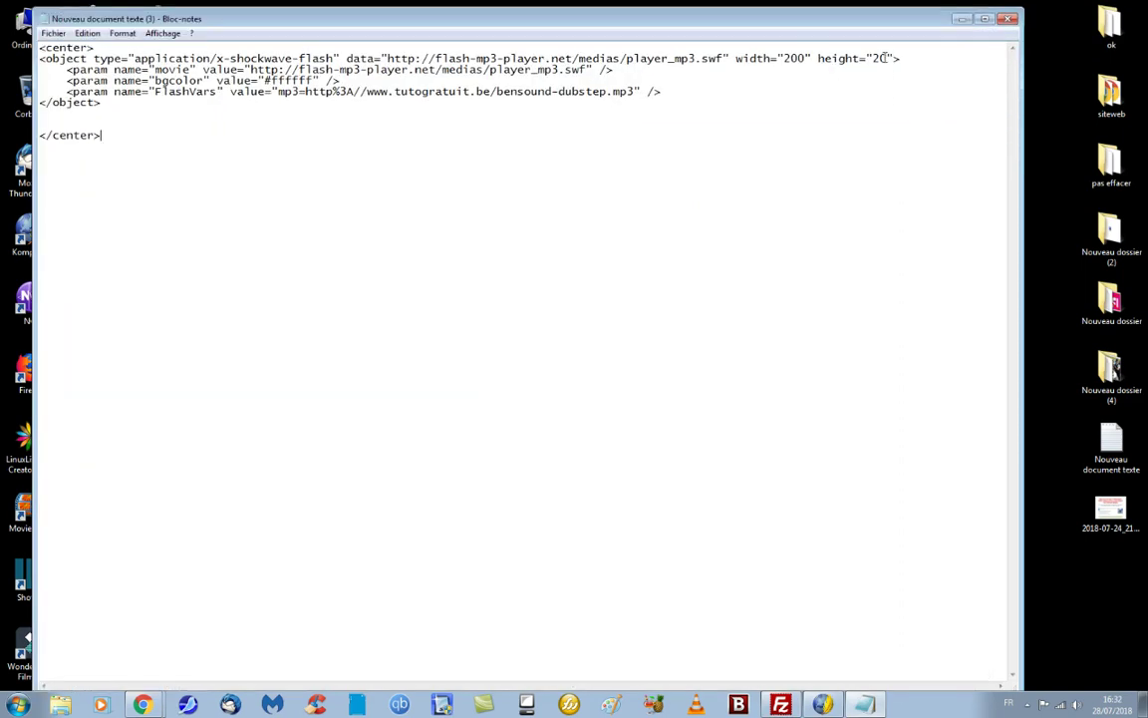
{"action": "left_click_drag", "start_coordinate": [886, 58], "coordinate": [873, 57]}
{"action": "type", "text": "60"}
{"action": "left_click_drag", "start_coordinate": [783, 59], "coordinate": [801, 60]}
{"action": "left_click", "coordinate": [824, 88]}
{"action": "left_click_drag", "start_coordinate": [806, 57], "coordinate": [784, 60]}
{"action": "type", "text": "325"}
- Copy the entire player code, including its center tags, and switch to the indecd page in KompoZer
{"action": "left_click_drag", "start_coordinate": [41, 47], "coordinate": [152, 131]}
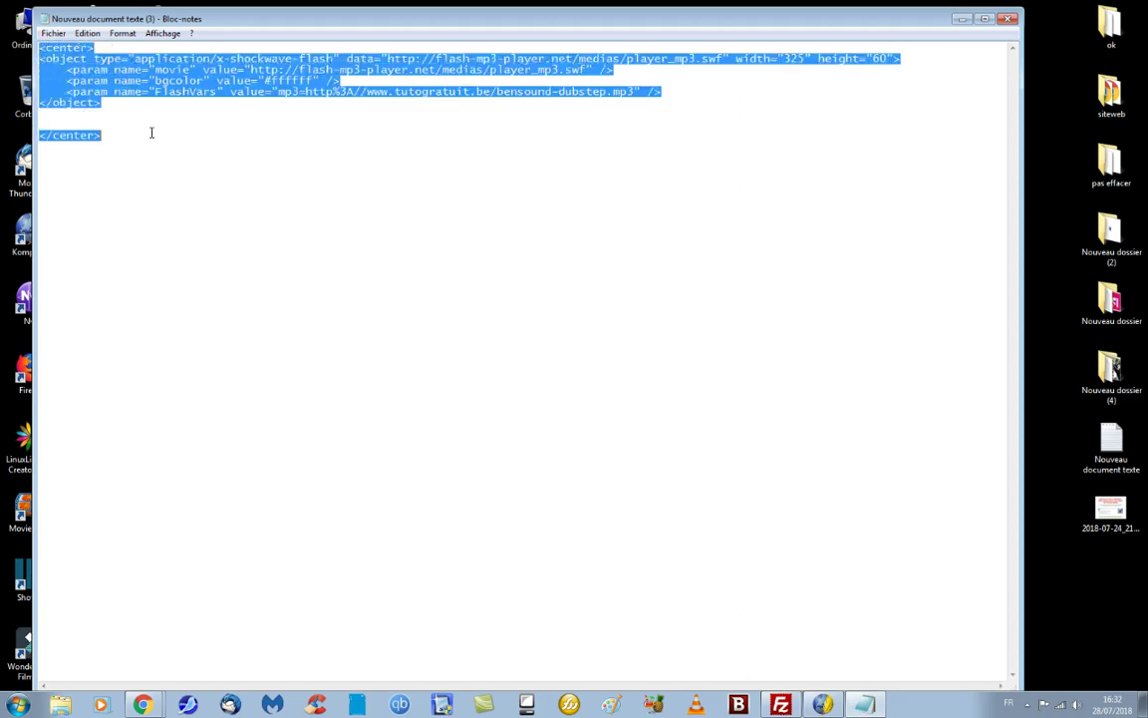
{"action": "right_click", "coordinate": [179, 77]}
{"action": "left_click", "coordinate": [237, 128]}
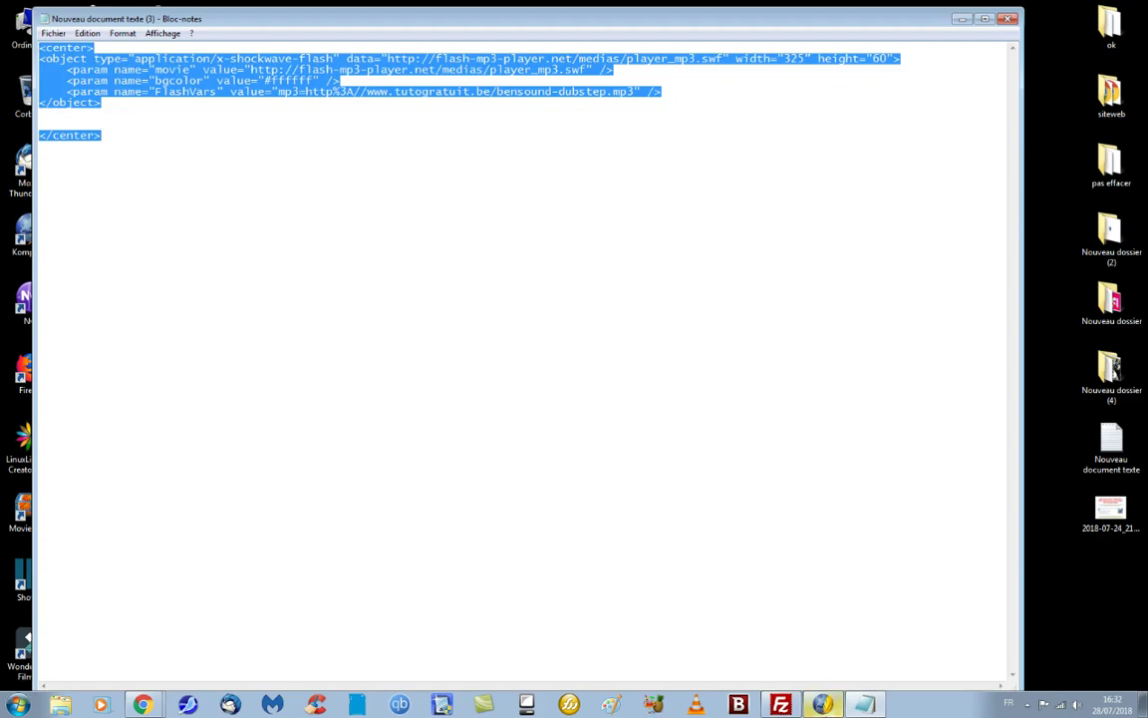
{"action": "key", "text": "alt+Tab"}
{"action": "left_click", "coordinate": [195, 112]}
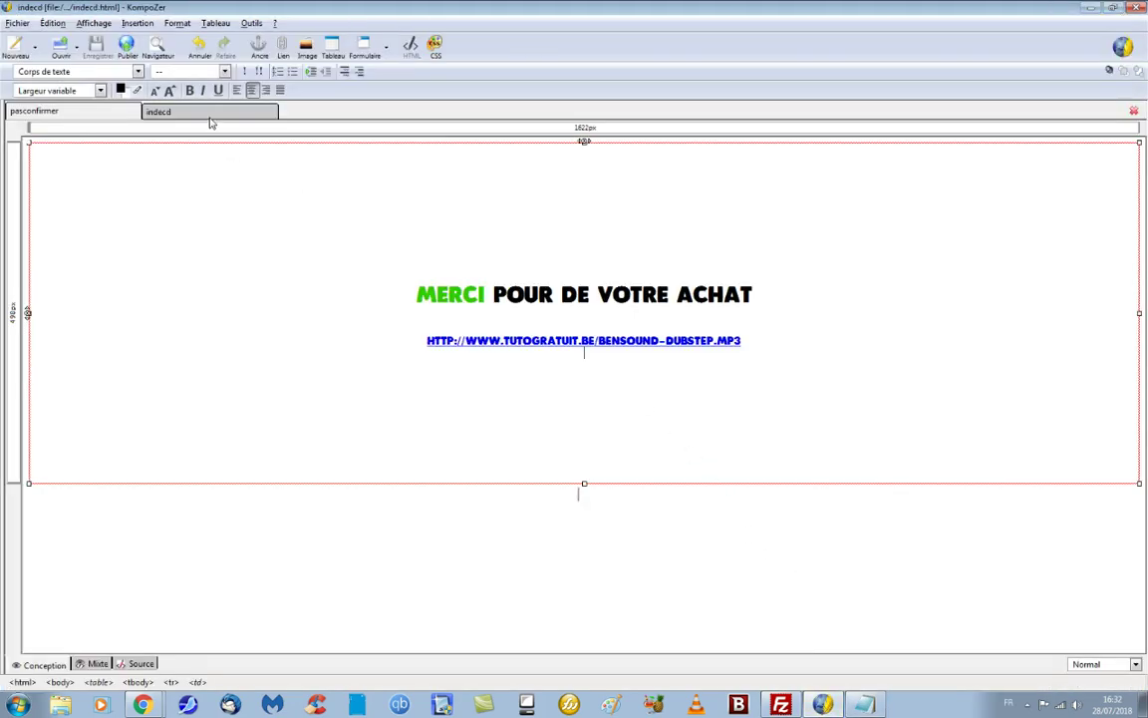
- Replace the old player object below the Dubstep image with the copied player code, inserted as HTML
{"action": "scroll", "coordinate": [431, 383], "scroll_direction": "down", "scroll_amount": 4}
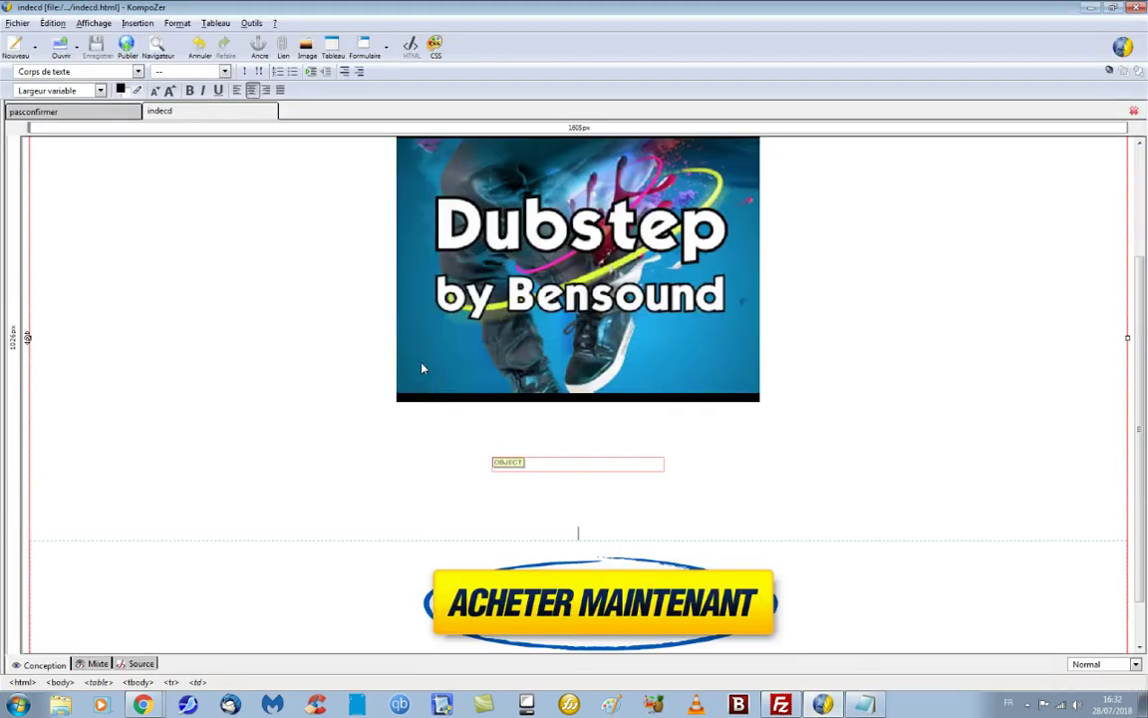
{"action": "key", "text": "Return"}
{"action": "key", "text": "ctrl+z"}
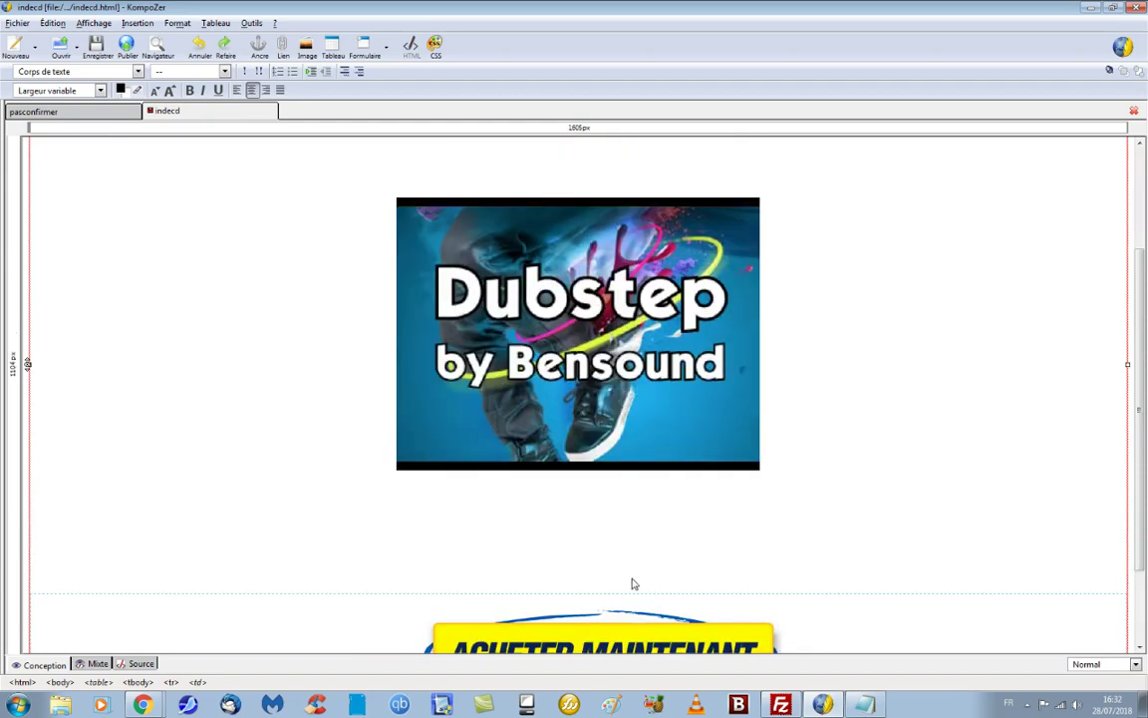
{"action": "left_click", "coordinate": [137, 23]}
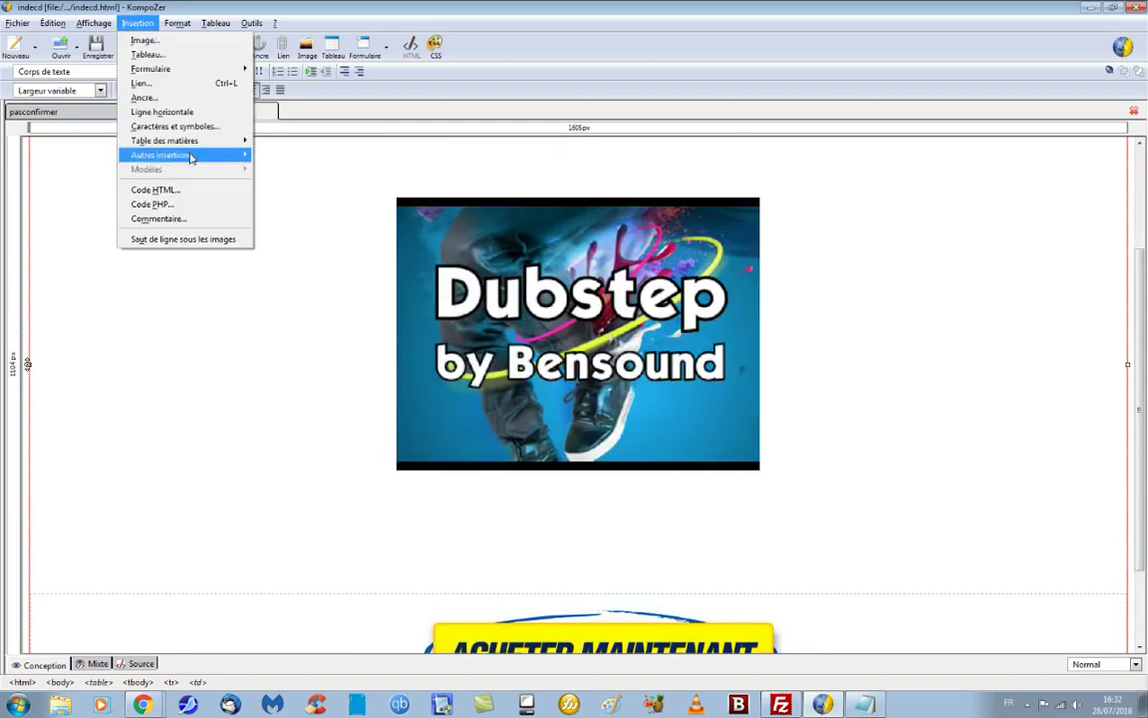
{"action": "left_click", "coordinate": [165, 173]}
{"action": "right_click", "coordinate": [108, 125]}
{"action": "left_click", "coordinate": [128, 184]}
{"action": "left_click", "coordinate": [170, 267]}
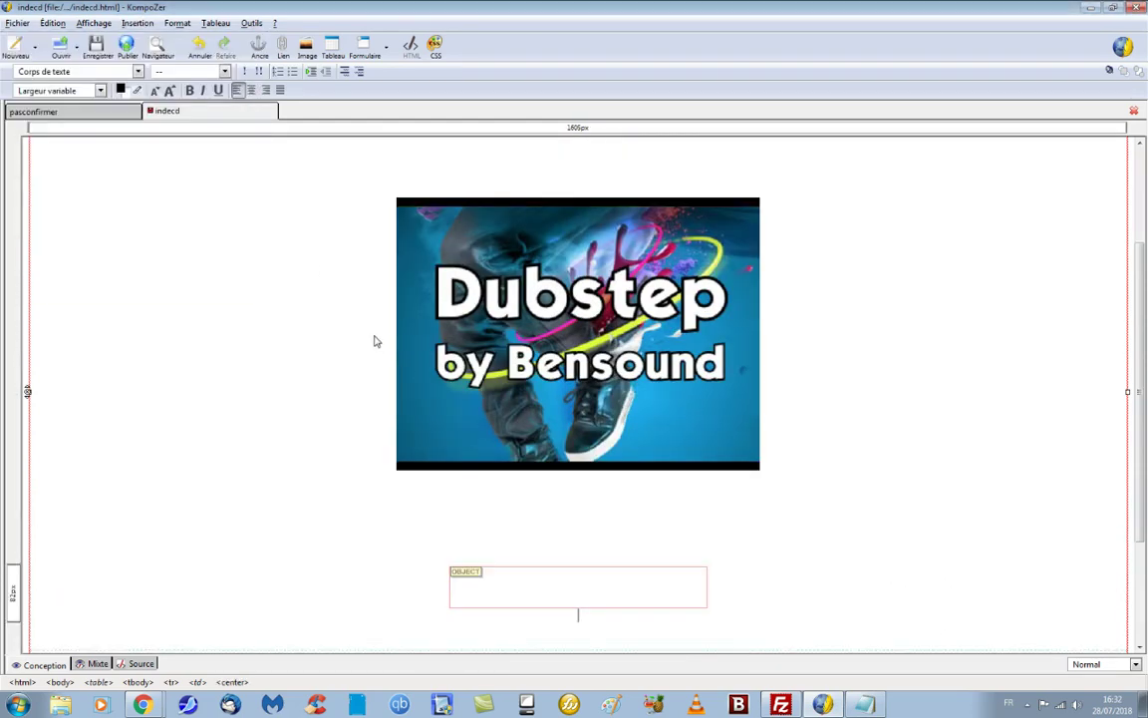
- Save the indecd page and preview it in the browser down to the resized player
{"action": "left_click", "coordinate": [96, 46]}
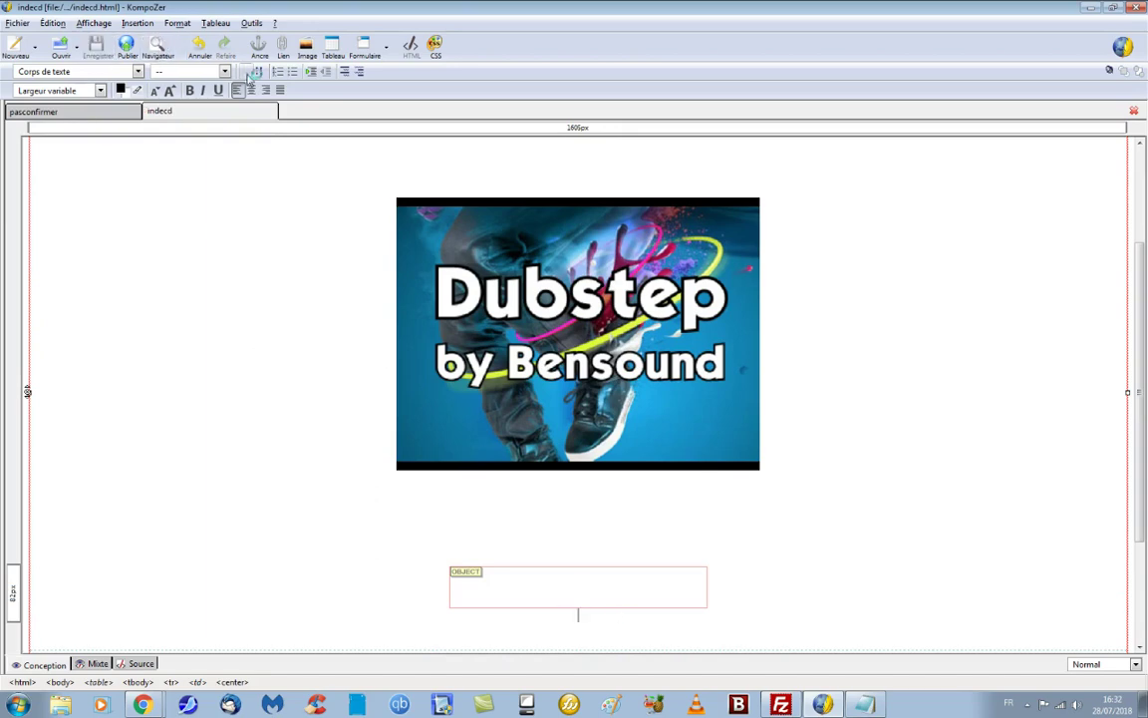
{"action": "scroll", "coordinate": [395, 219], "scroll_direction": "down", "scroll_amount": 3}
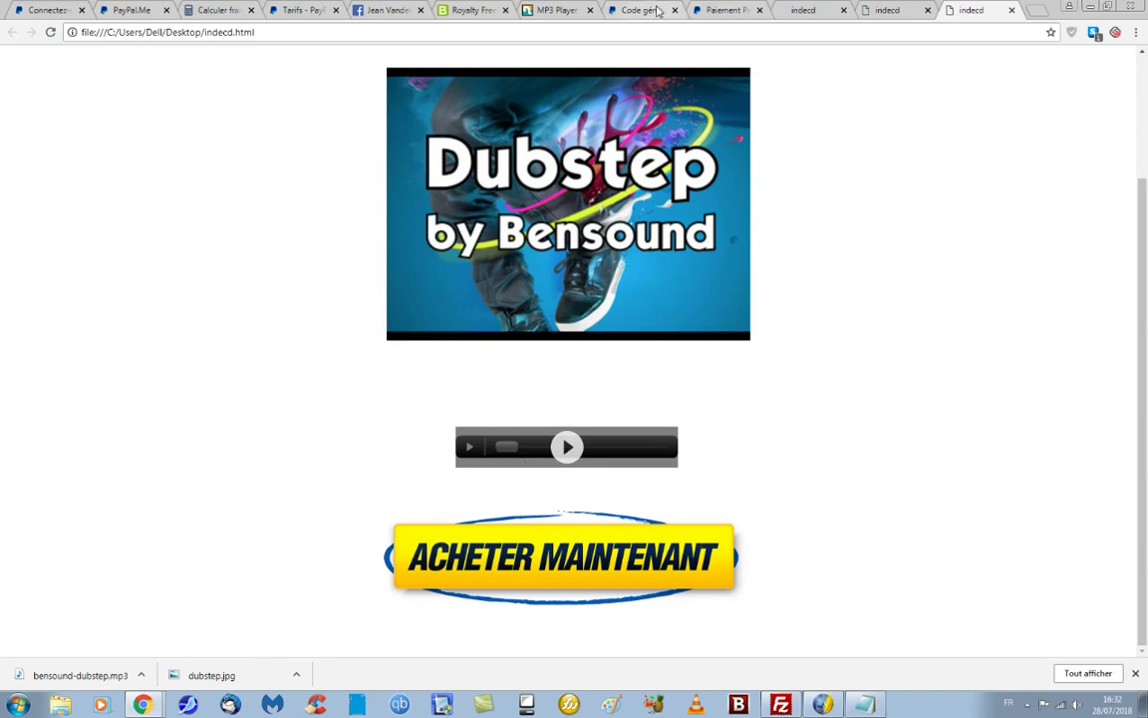
- Return to the MP3 Player generator and set bgcolor1 to ffffff in the Colors category
{"action": "left_click", "coordinate": [534, 12]}
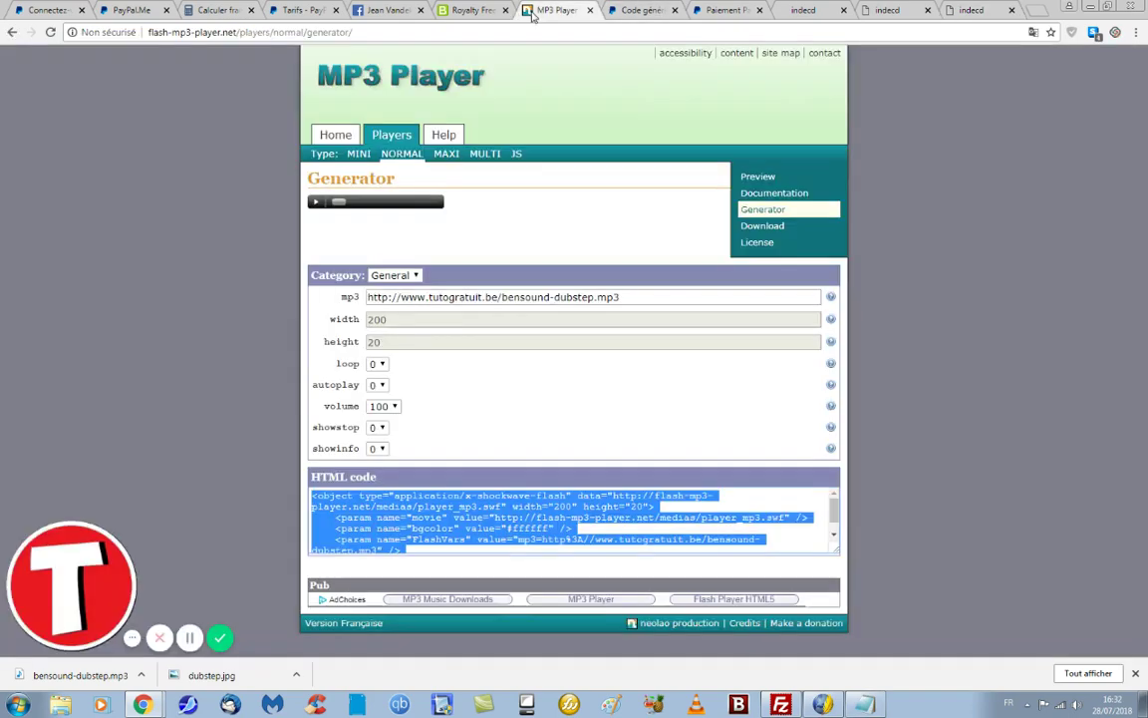
{"action": "left_click", "coordinate": [395, 275]}
{"action": "left_click", "coordinate": [384, 299]}
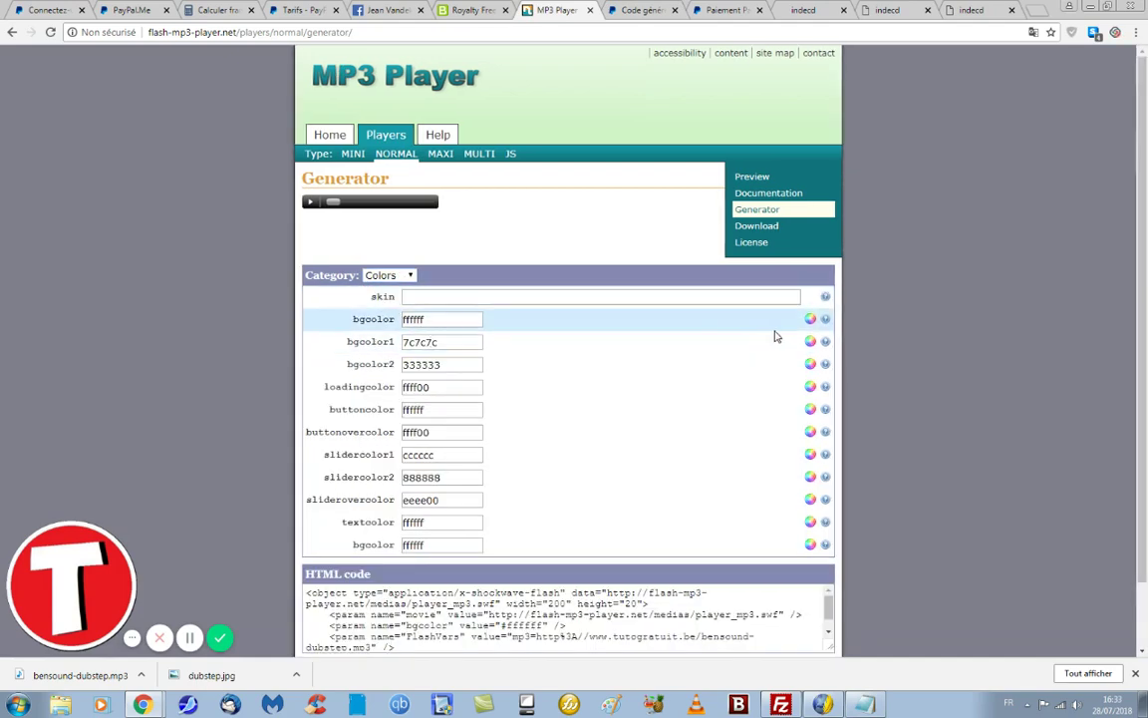
{"action": "left_click", "coordinate": [809, 341]}
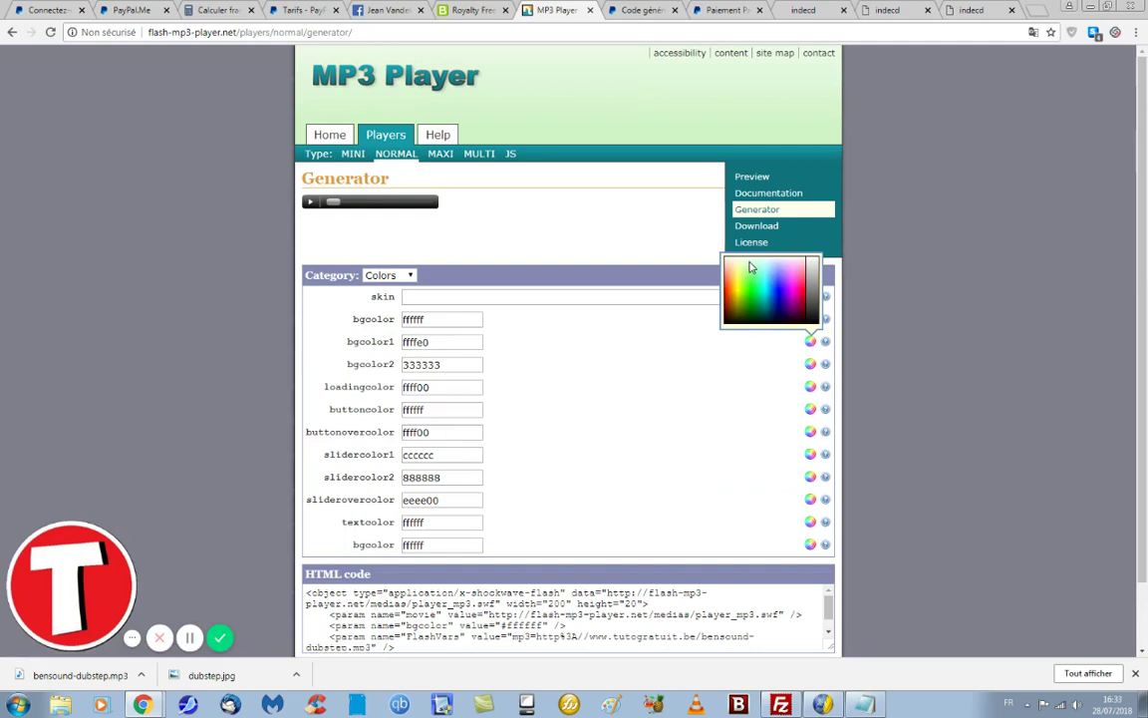
{"action": "left_click", "coordinate": [755, 262]}
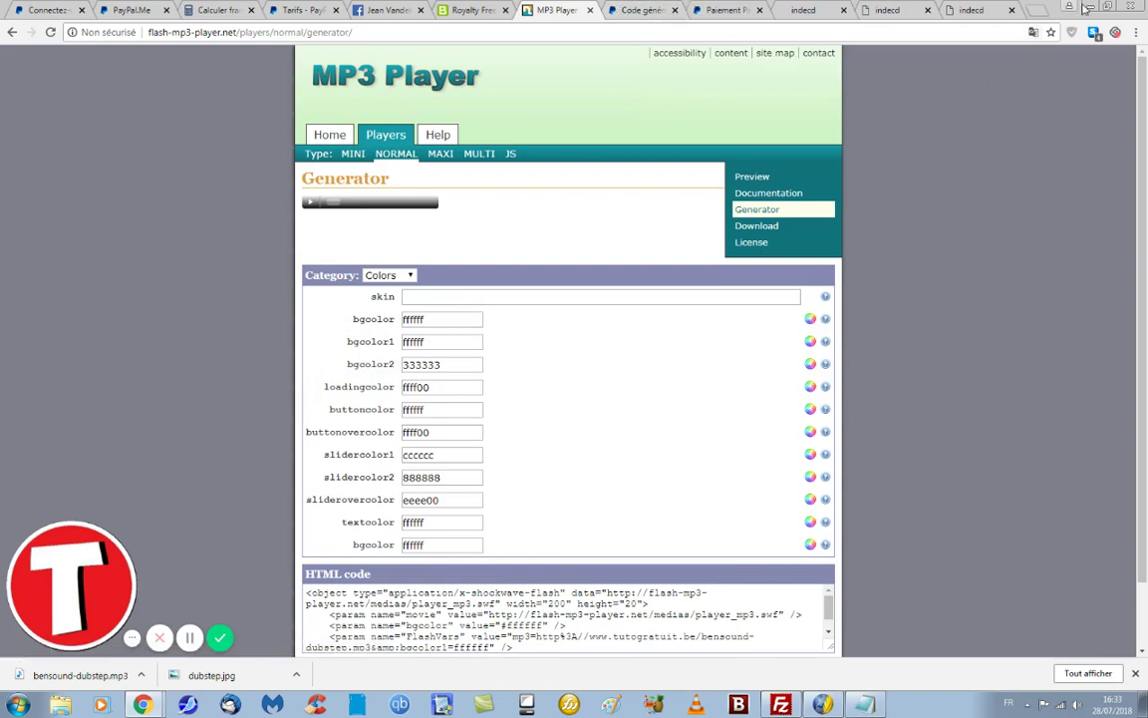
- Review the local indecd page from the heading down to the player and the Acheter maintenant button
{"action": "left_click", "coordinate": [960, 18]}
{"action": "scroll", "coordinate": [754, 309], "scroll_direction": "up", "scroll_amount": 2}
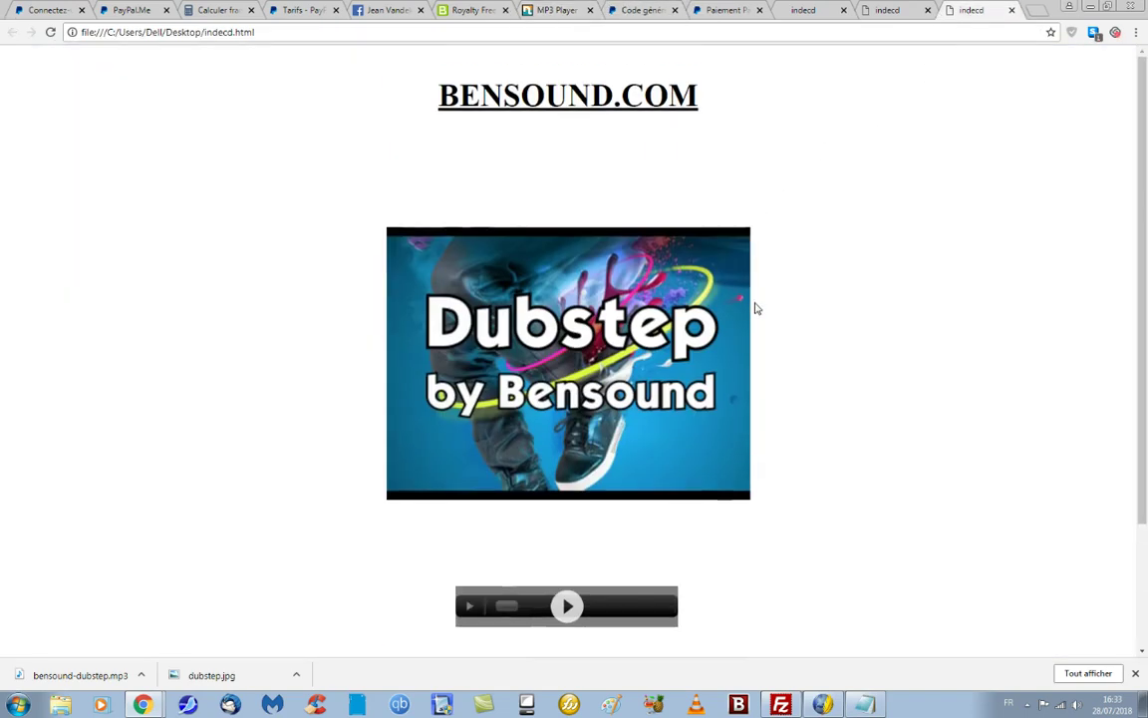
{"action": "scroll", "coordinate": [757, 309], "scroll_direction": "down", "scroll_amount": 2}
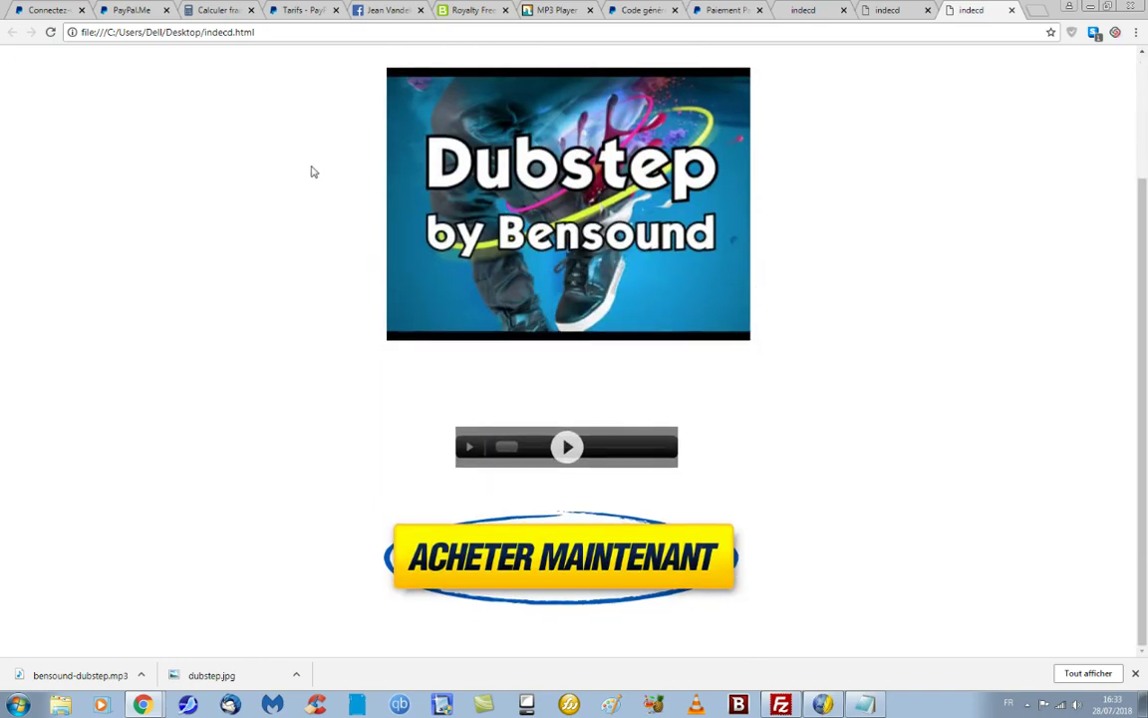
{"action": "scroll", "coordinate": [264, 360], "scroll_direction": "up", "scroll_amount": 2}
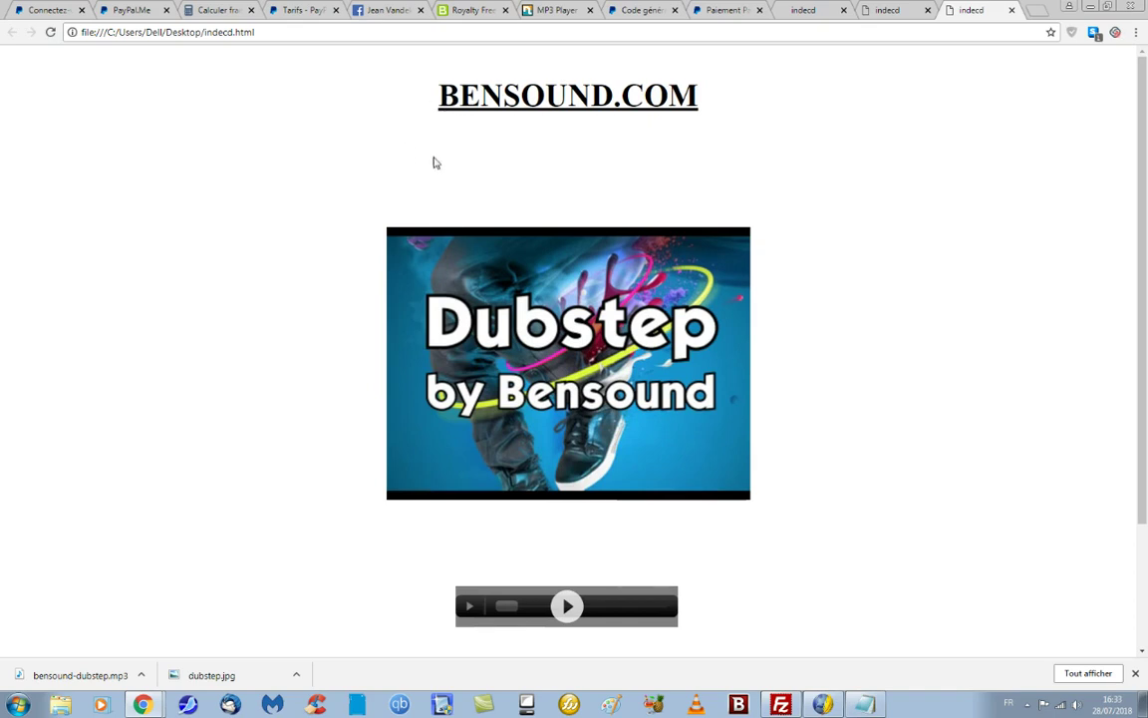
{"action": "scroll", "coordinate": [433, 163], "scroll_direction": "down", "scroll_amount": 2}
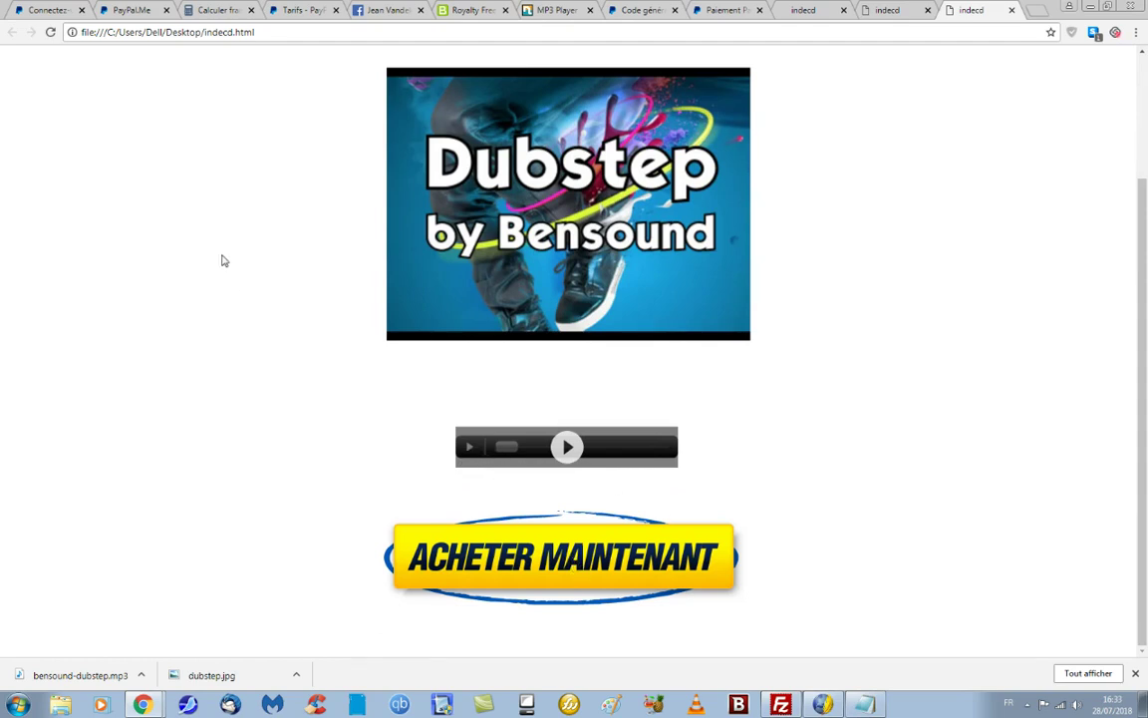
{"action": "scroll", "coordinate": [877, 215], "scroll_direction": "up", "scroll_amount": 2}
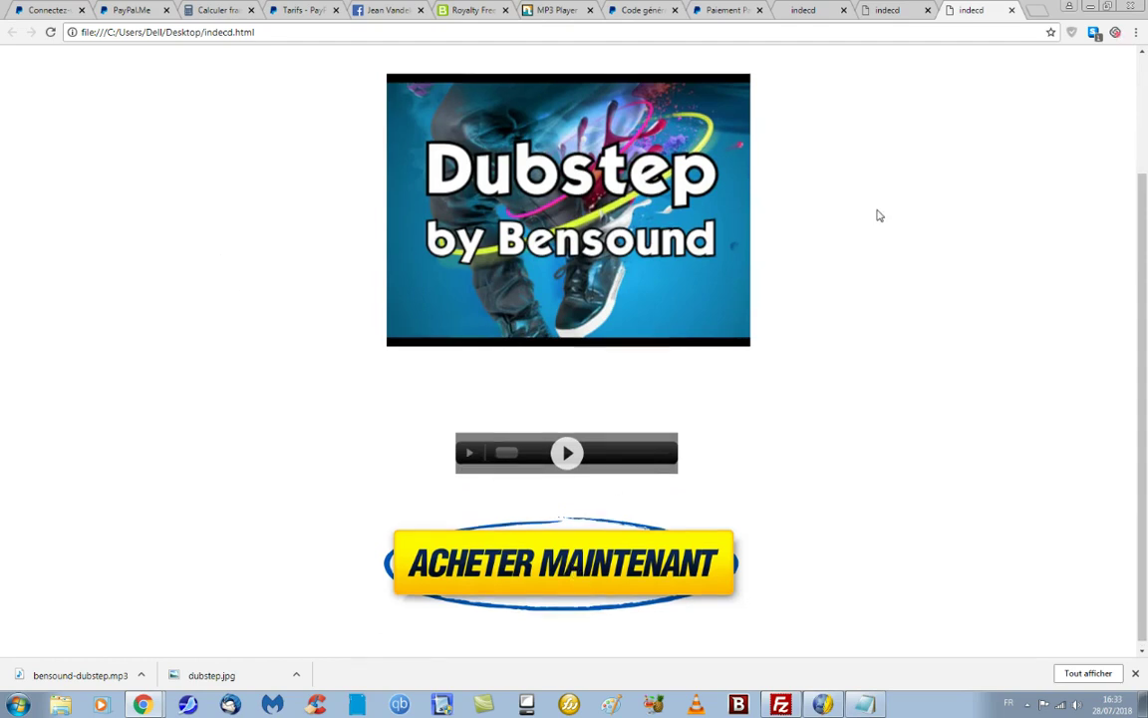